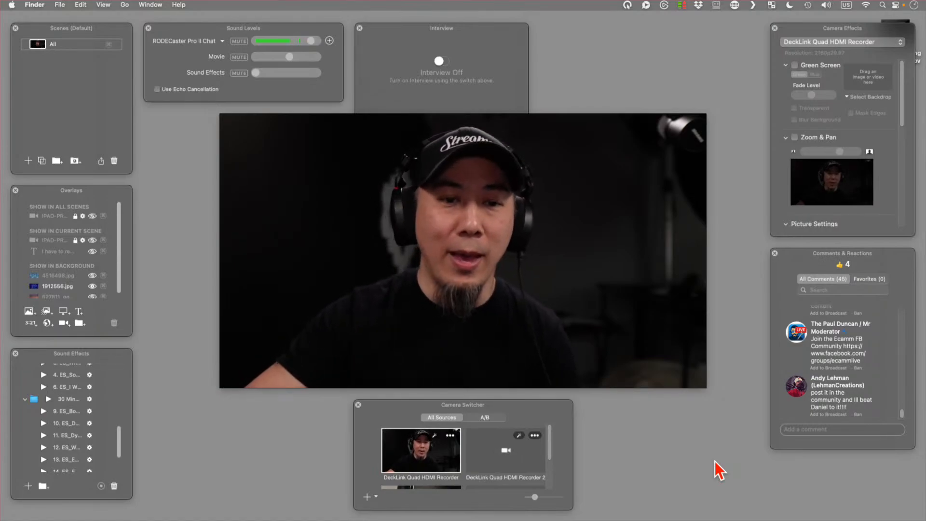
Examine the live preview's source mode controls and its row of available cameras.
{"action": "left_click", "coordinate": [669, 242]}
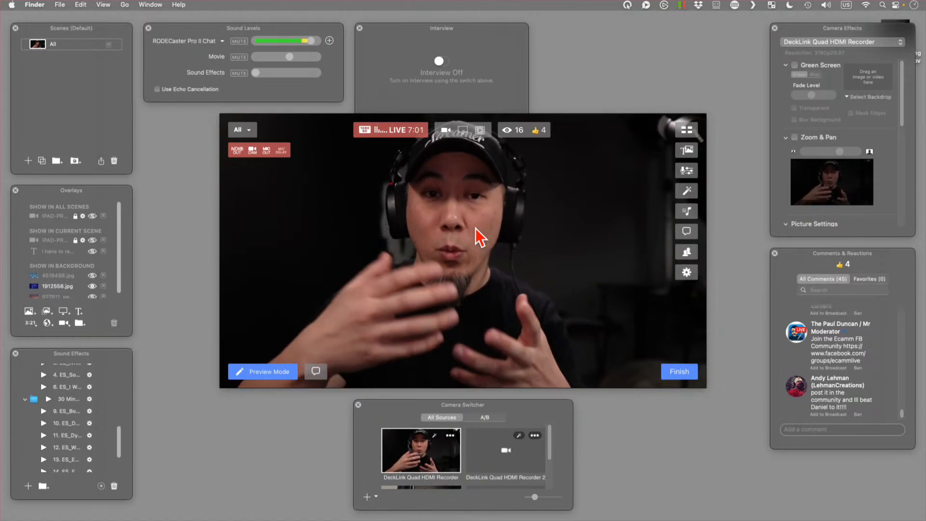
{"action": "mouse_move", "coordinate": [487, 283]}
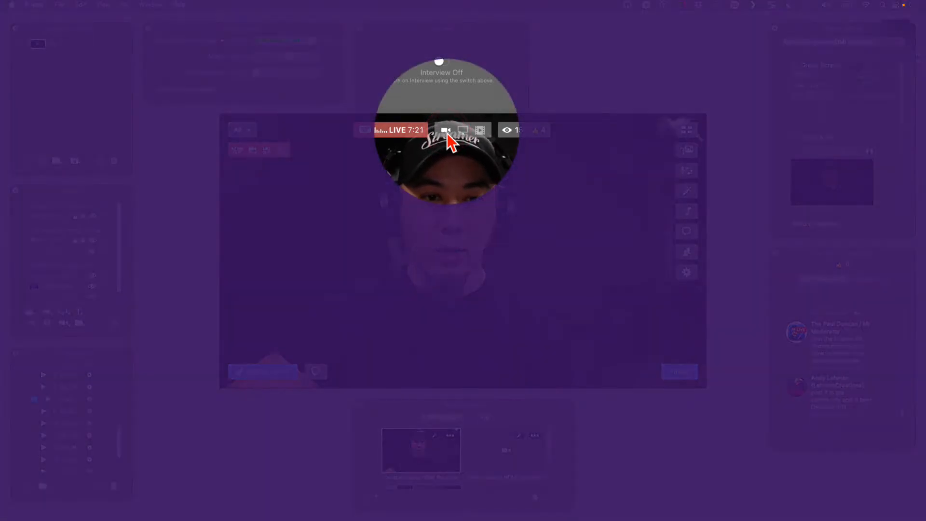
{"action": "left_click", "coordinate": [446, 131]}
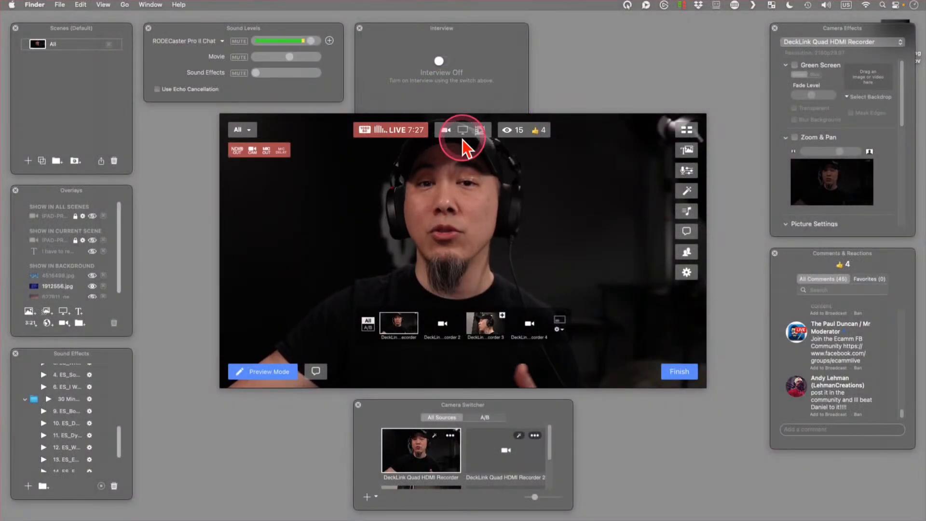
{"action": "left_click", "coordinate": [475, 138]}
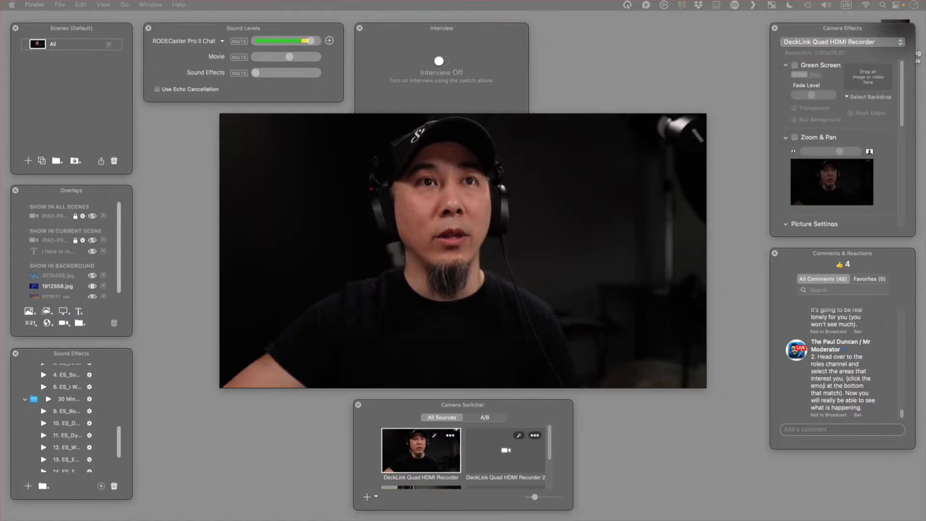
{"action": "mouse_move", "coordinate": [539, 184]}
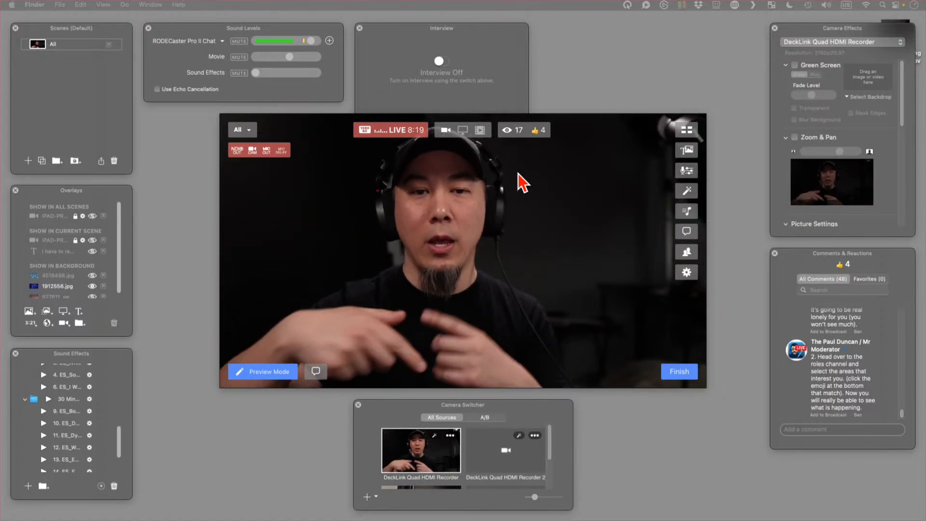
{"action": "left_click", "coordinate": [481, 131]}
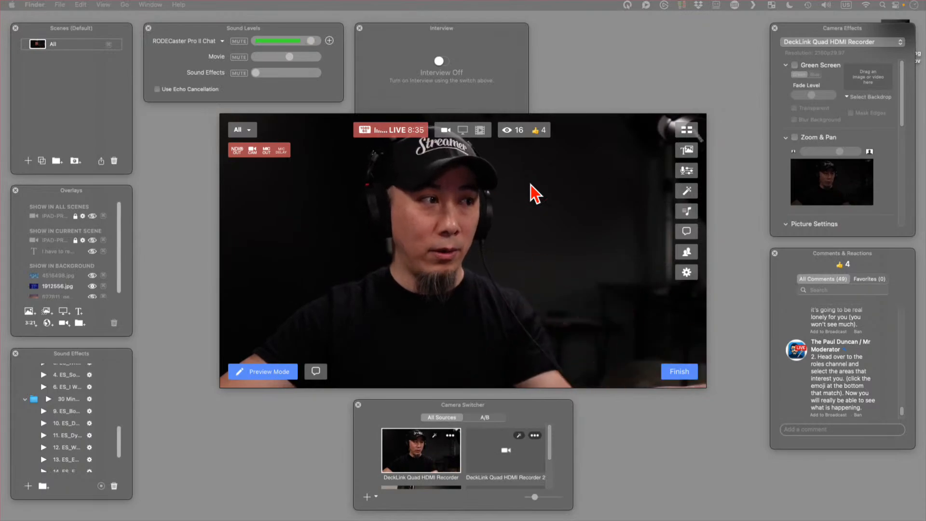
{"action": "left_click", "coordinate": [572, 181]}
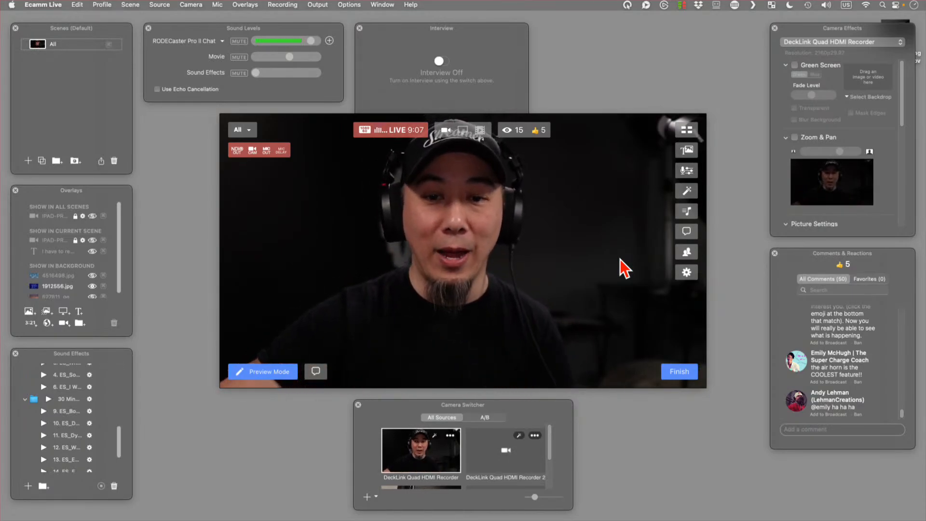
{"action": "left_click", "coordinate": [437, 307]}
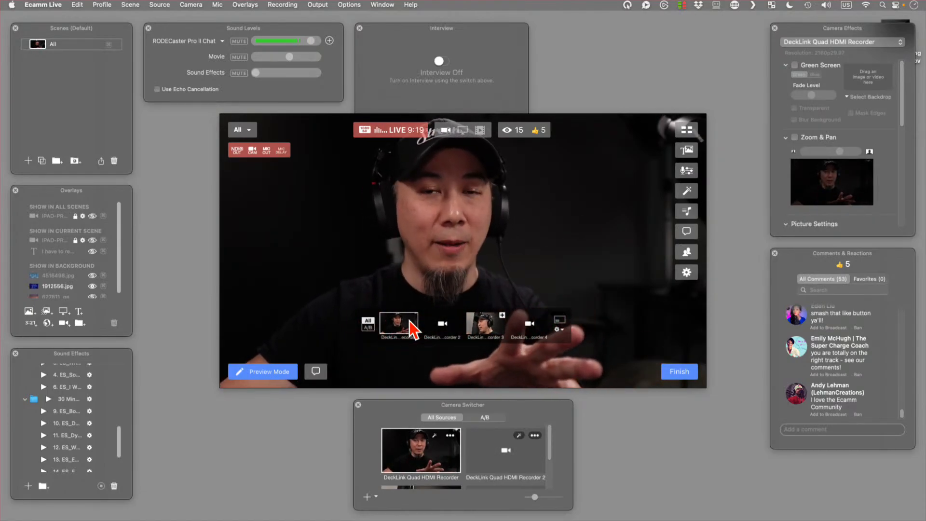
{"action": "key", "text": "F1"}
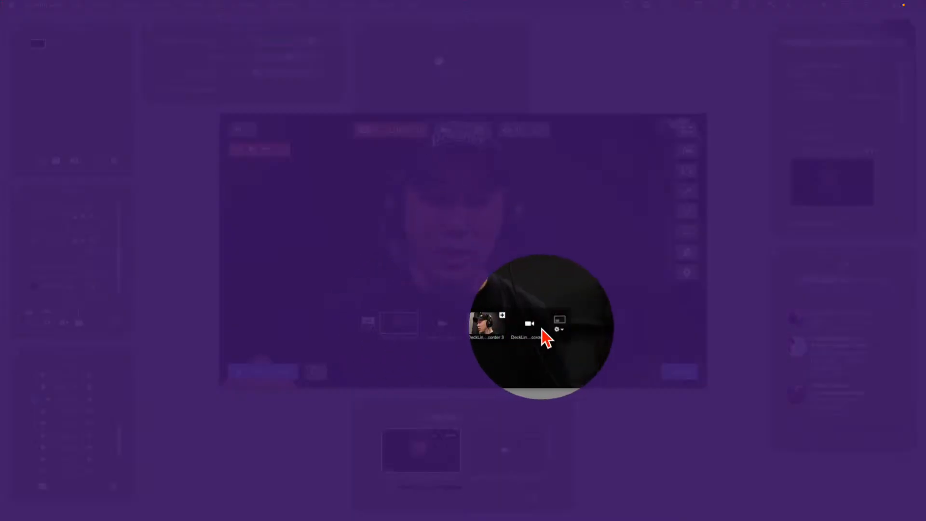
Switch the All scene's camera to DeckLink Quad HDMI Recorder 3 and back to DeckLink Quad HDMI Recorder.
{"action": "left_click", "coordinate": [485, 325]}
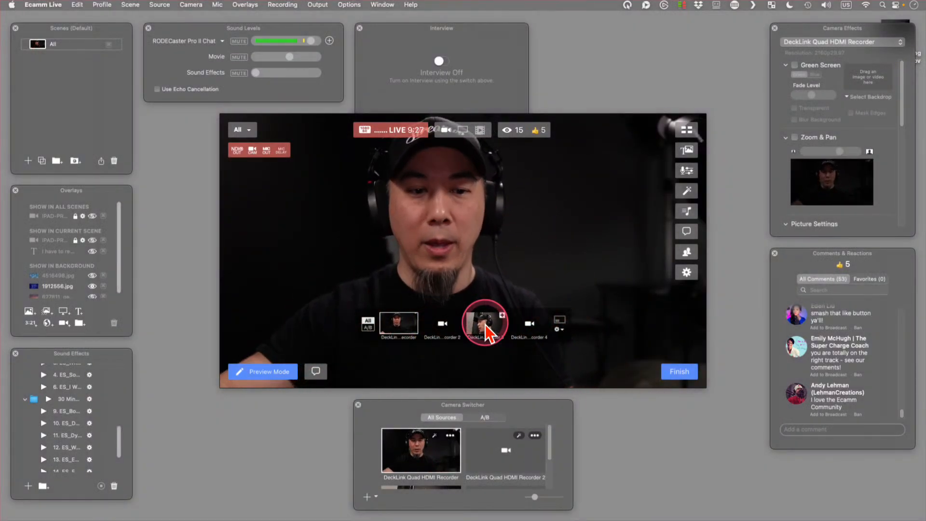
{"action": "left_click", "coordinate": [316, 371]}
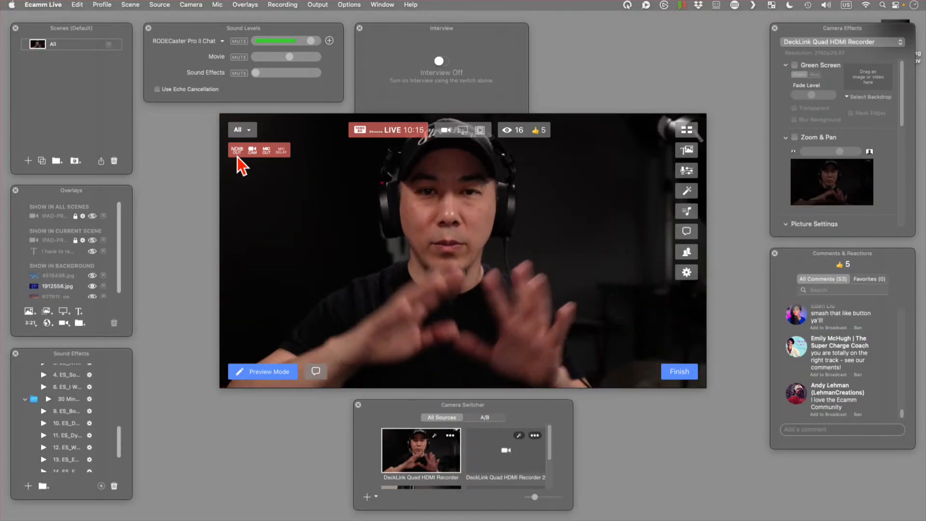
{"action": "left_click", "coordinate": [236, 153]}
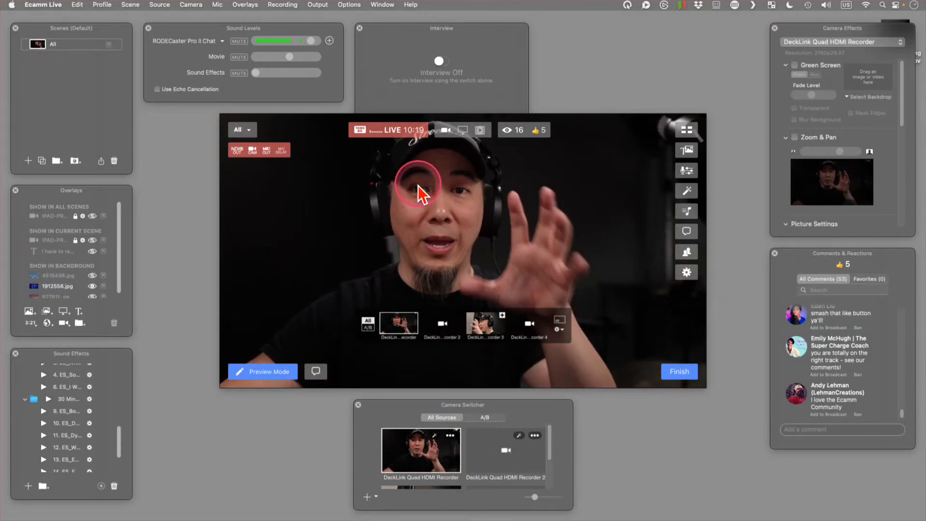
{"action": "left_click", "coordinate": [483, 332]}
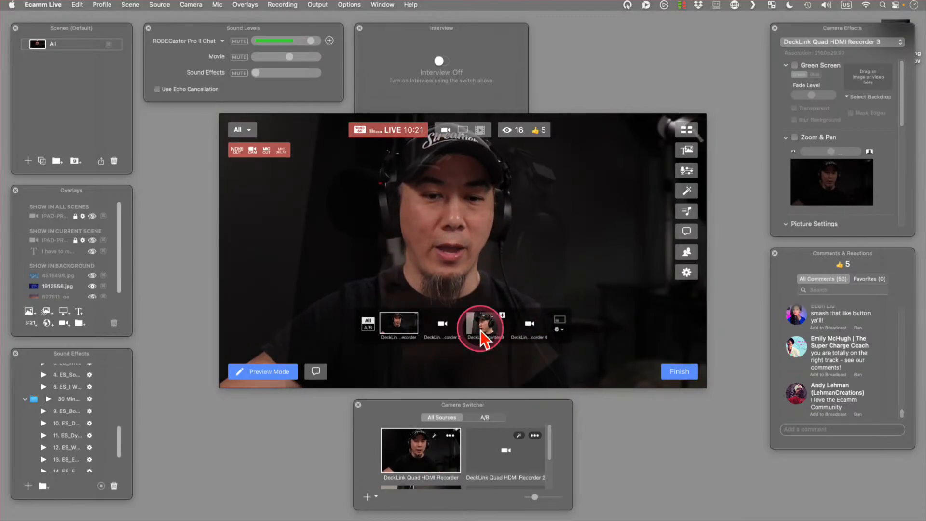
{"action": "left_click", "coordinate": [396, 332]}
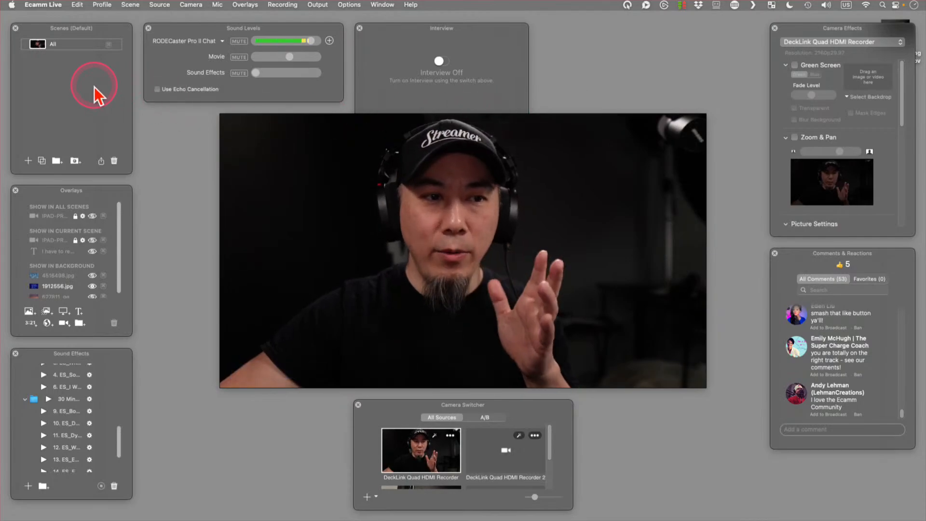
{"action": "mouse_move", "coordinate": [412, 259]}
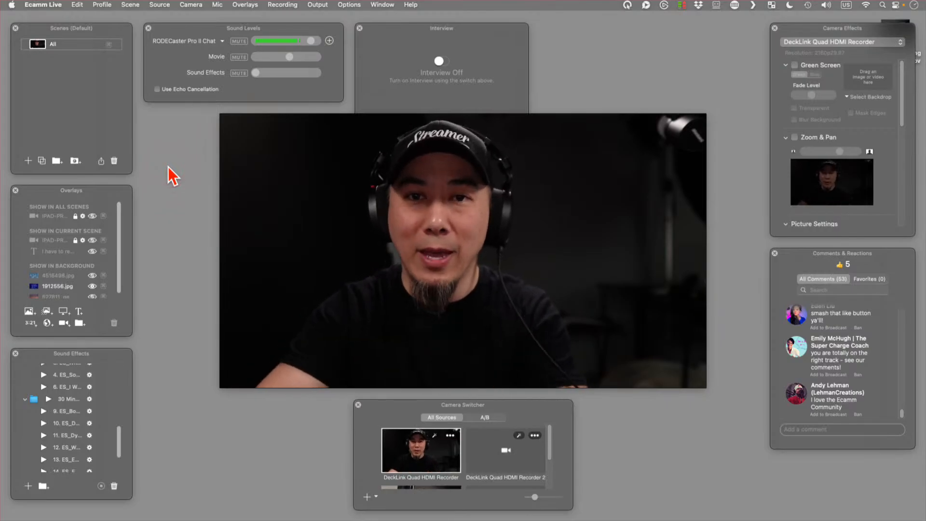
{"action": "left_click", "coordinate": [82, 92]}
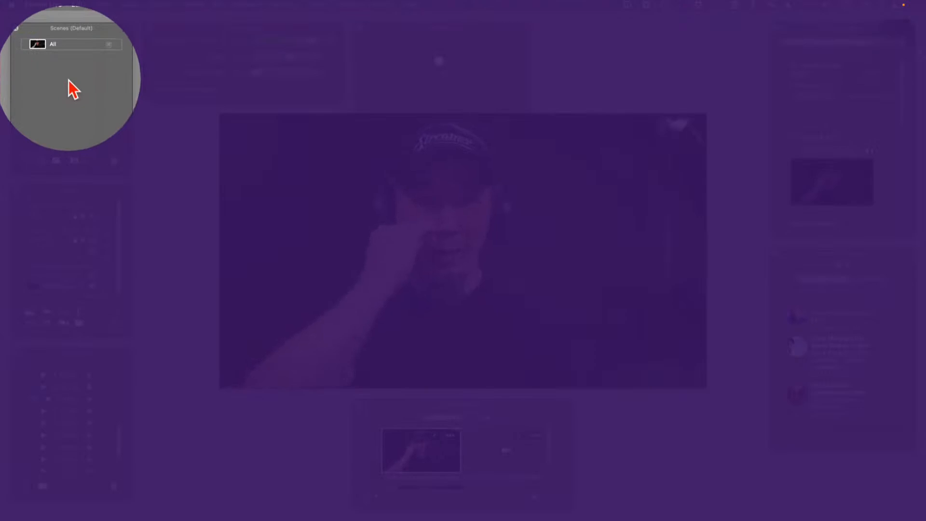
{"action": "left_click", "coordinate": [69, 81]}
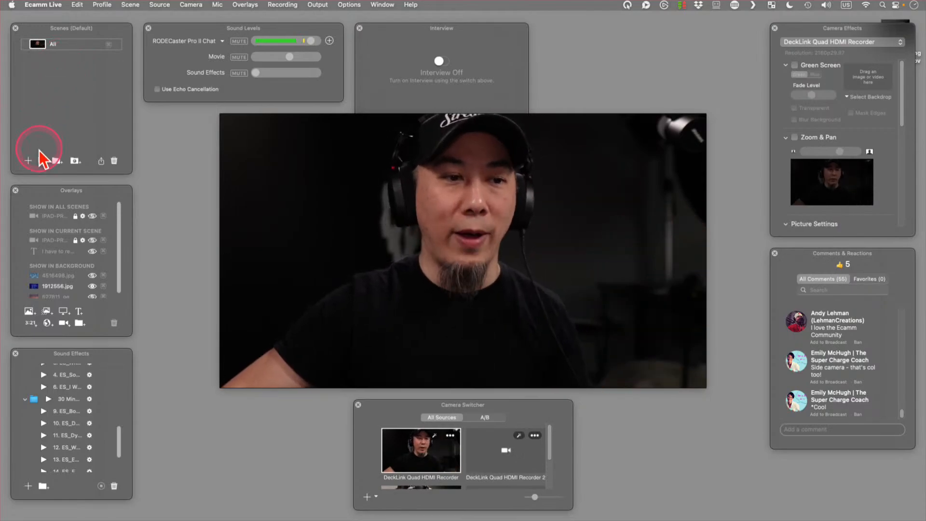
Create a new scene named Side and set its camera to DeckLink Quad HDMI Recorder 3.
{"action": "left_click", "coordinate": [28, 161]}
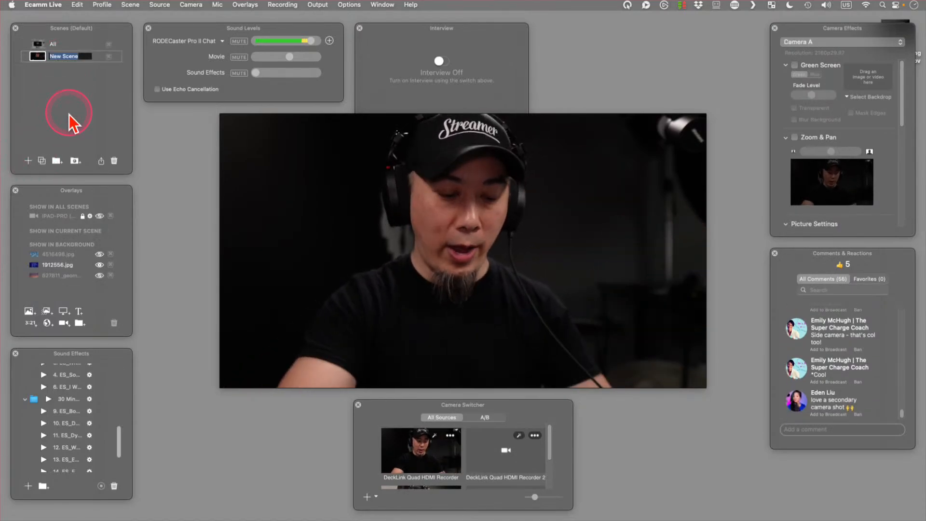
{"action": "type", "text": "Side"}
{"action": "key", "text": "Return"}
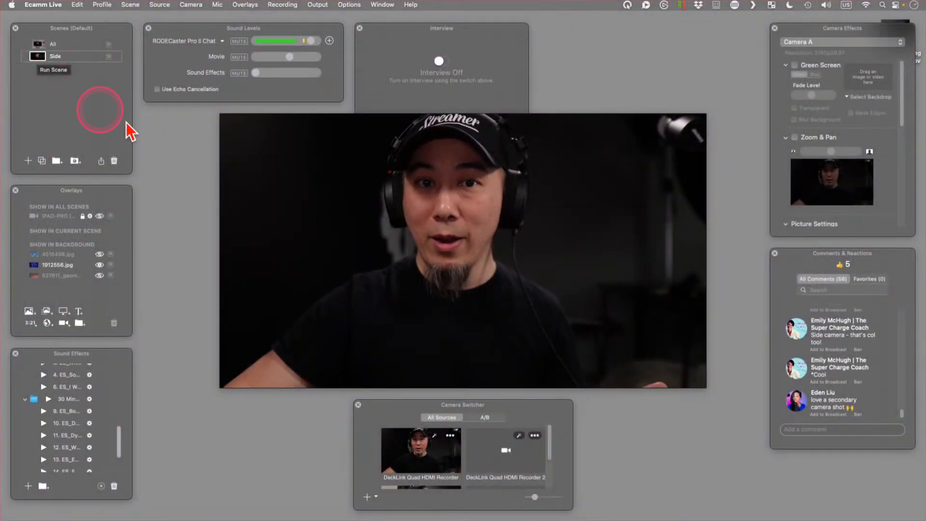
{"action": "left_click", "coordinate": [487, 323]}
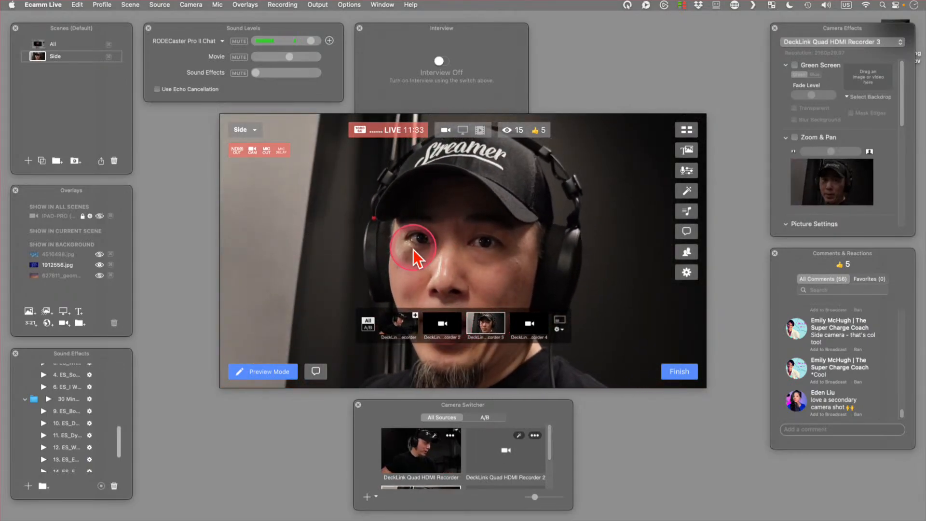
Run the All and Side scenes alternately to change camera angles, ending on All.
{"action": "mouse_move", "coordinate": [31, 48]}
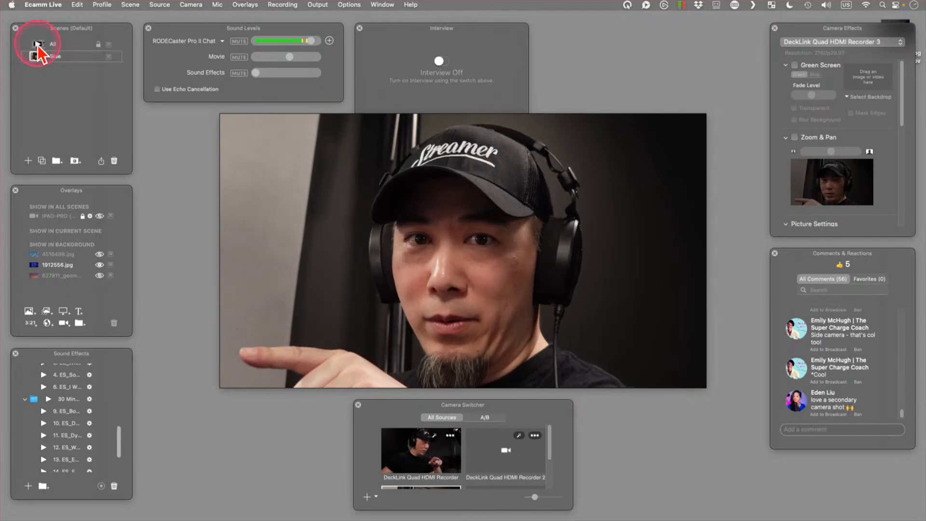
{"action": "left_click", "coordinate": [38, 44]}
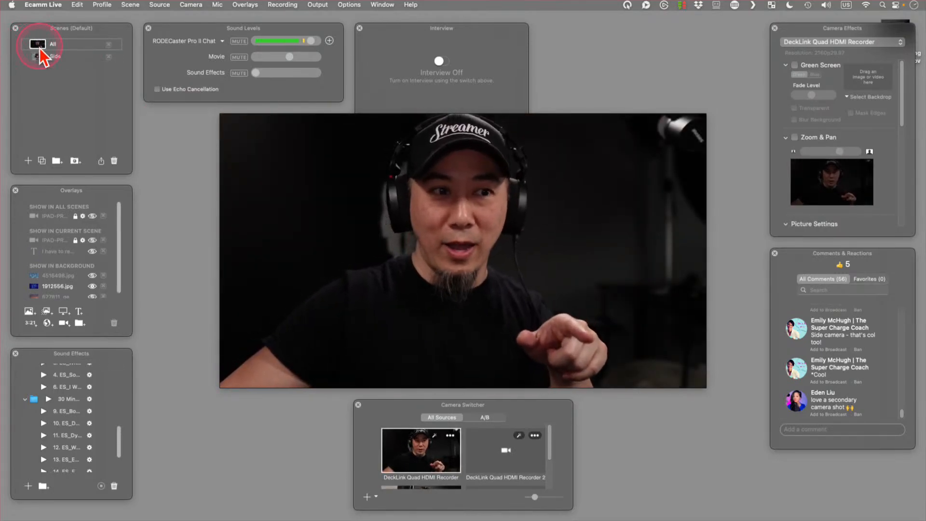
{"action": "left_click", "coordinate": [40, 56]}
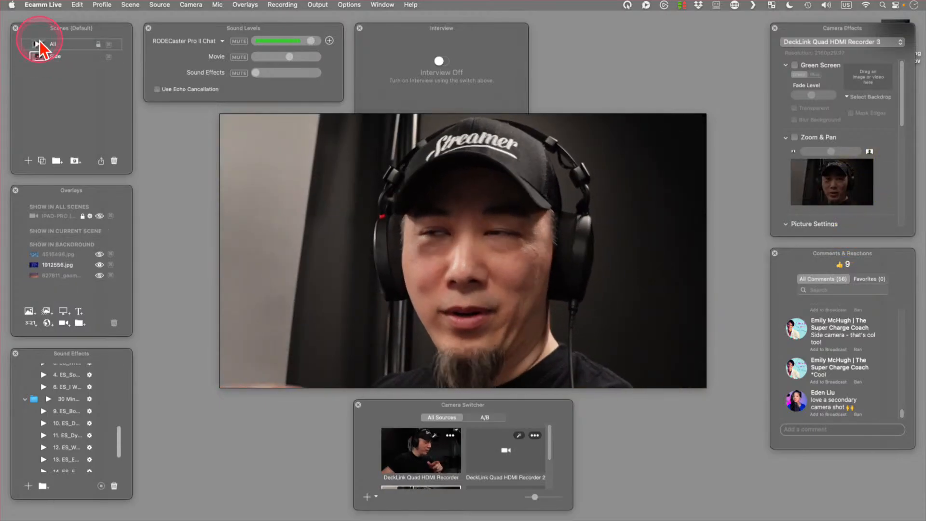
{"action": "left_click", "coordinate": [38, 44]}
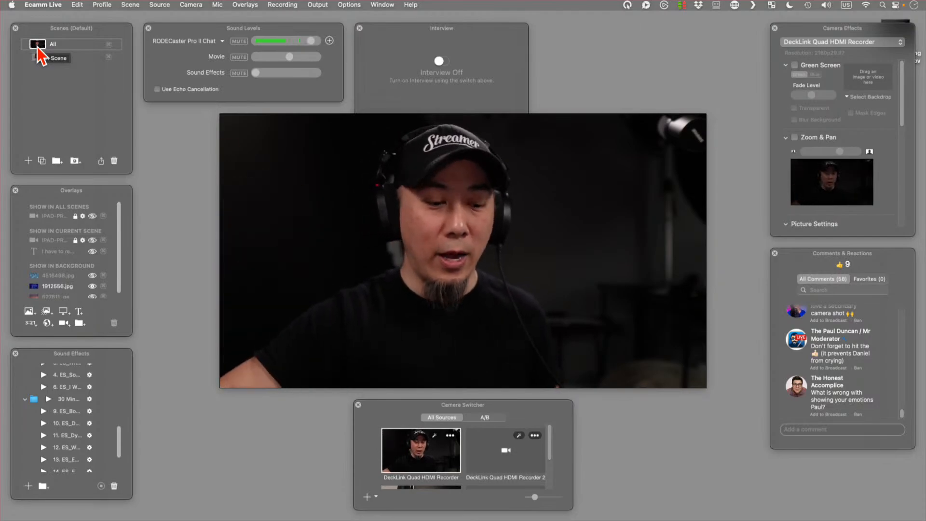
{"action": "left_click", "coordinate": [38, 56]}
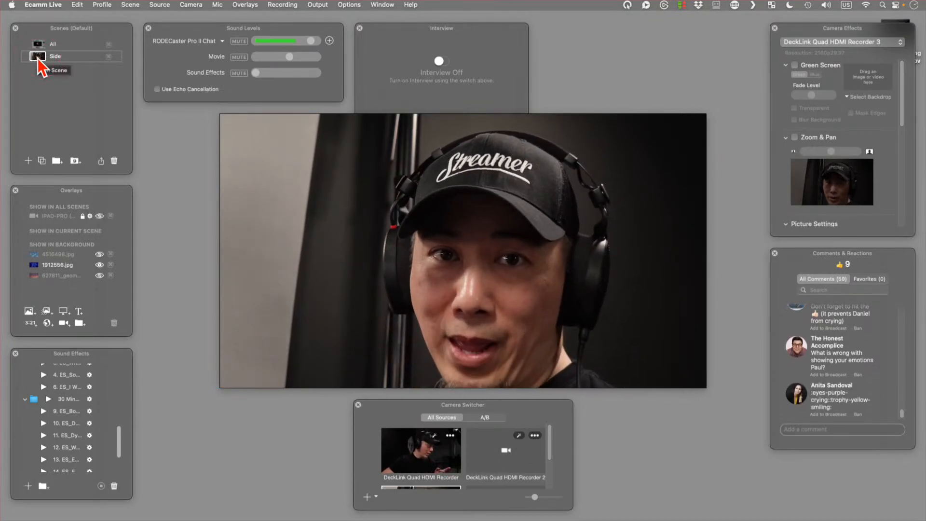
{"action": "left_click", "coordinate": [40, 44]}
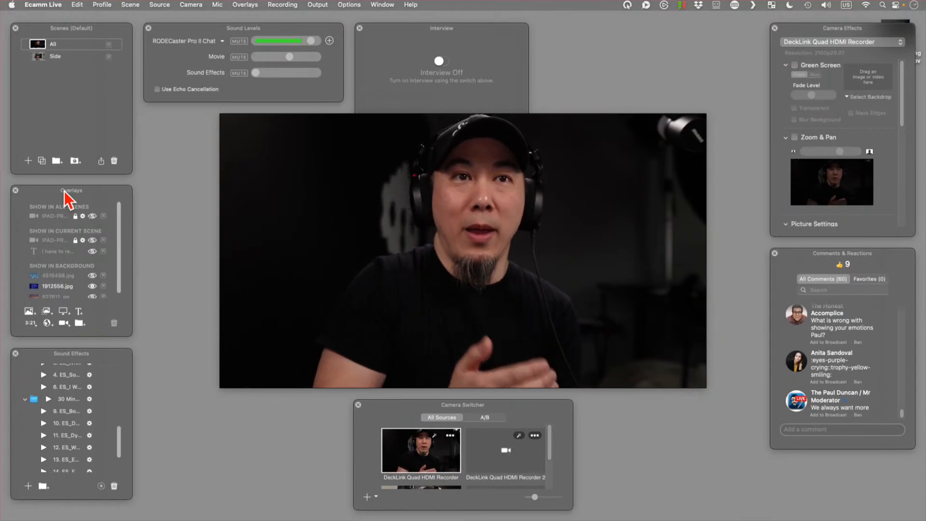
Rename the All scene as Front.
{"action": "left_click", "coordinate": [37, 43]}
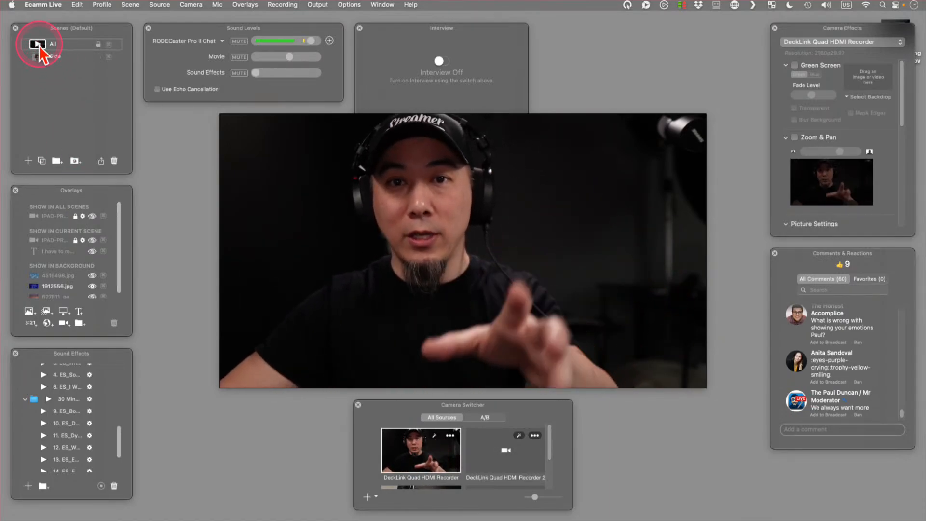
{"action": "left_click", "coordinate": [50, 43]}
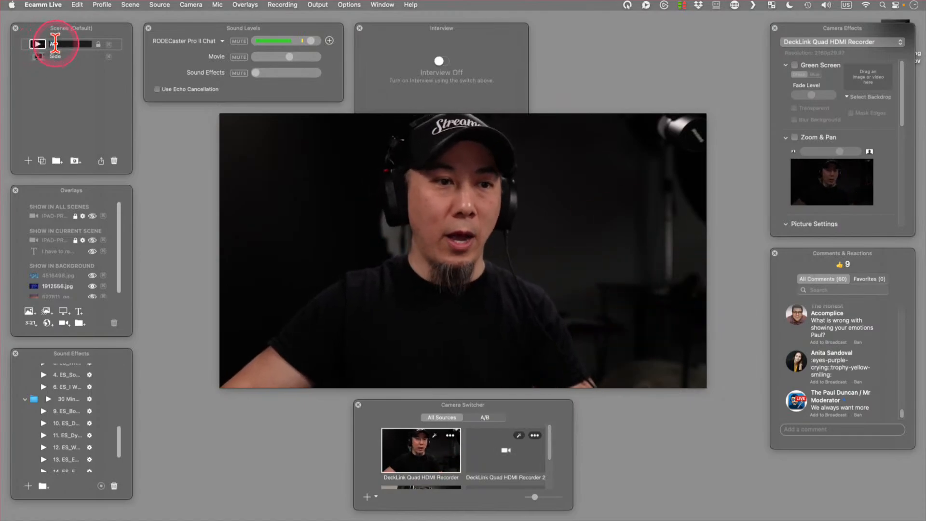
{"action": "type", "text": "Font"}
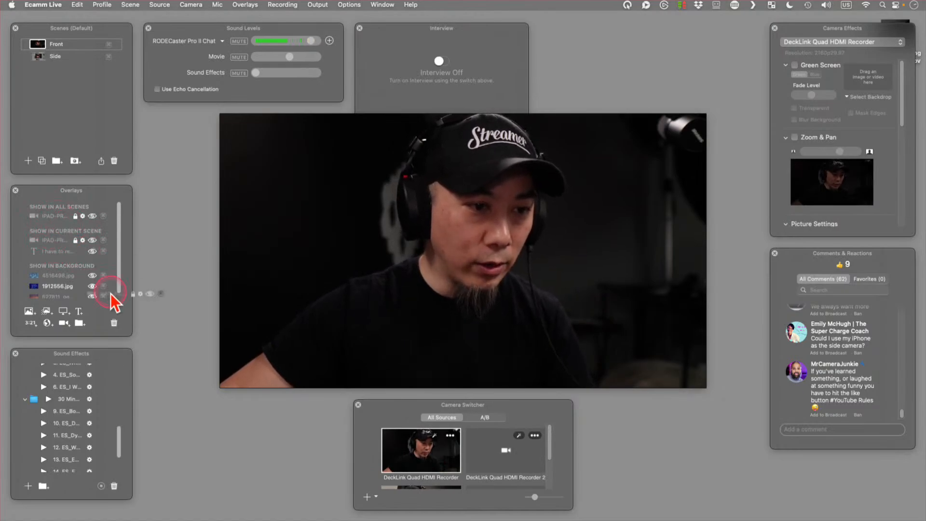
Delete all overlays shown in all scenes, in the current scene and in the background.
{"action": "left_click_drag", "start_coordinate": [111, 293], "coordinate": [110, 321]}
{"action": "left_click", "coordinate": [53, 231]}
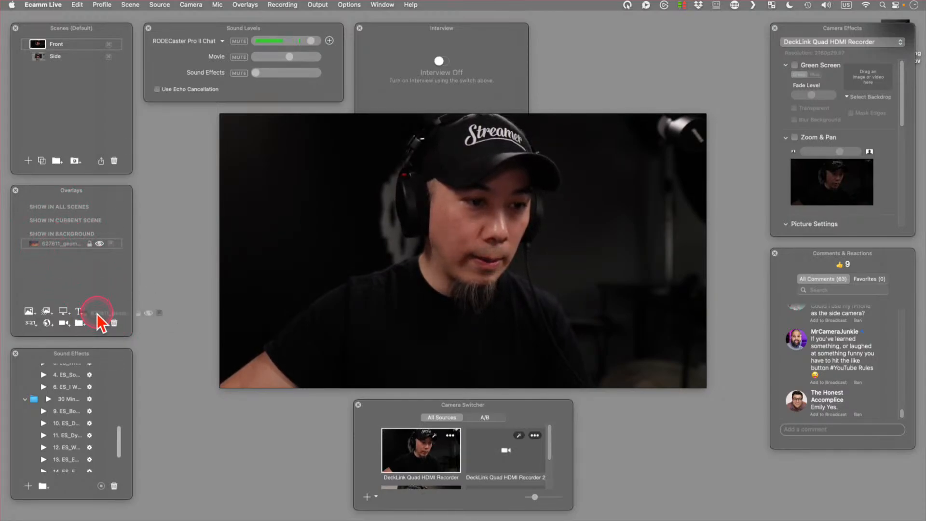
{"action": "left_click", "coordinate": [115, 322]}
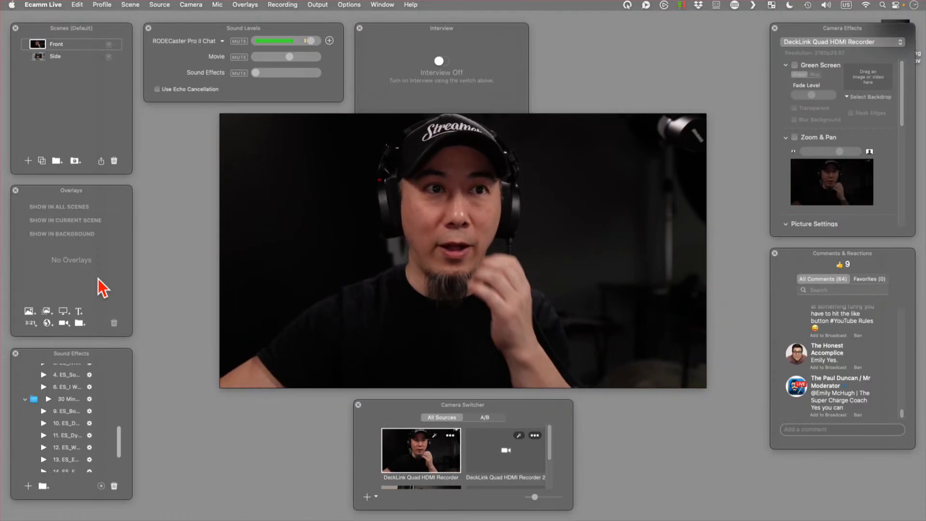
{"action": "left_click", "coordinate": [107, 257]}
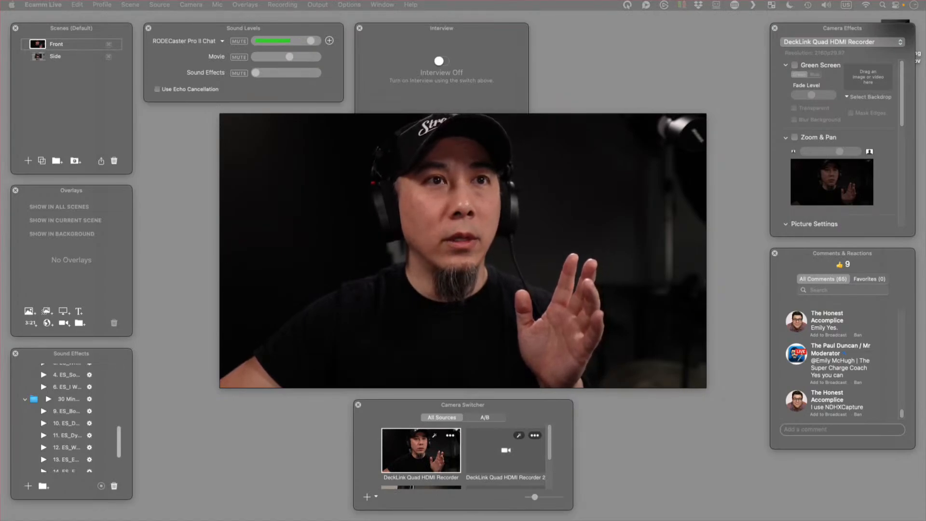
{"action": "left_click", "coordinate": [287, 199]}
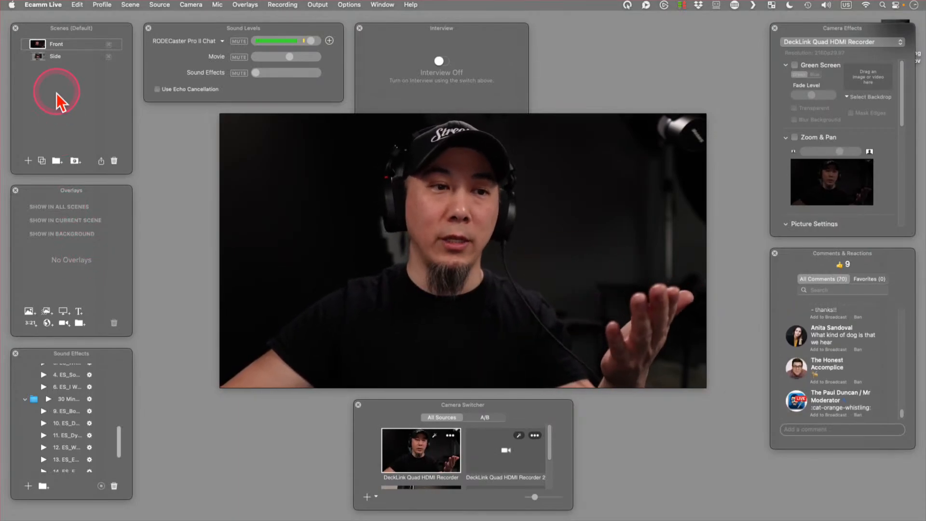
Alternate the live shot between the Side and Front scenes, ending on Side.
{"action": "left_click", "coordinate": [37, 55]}
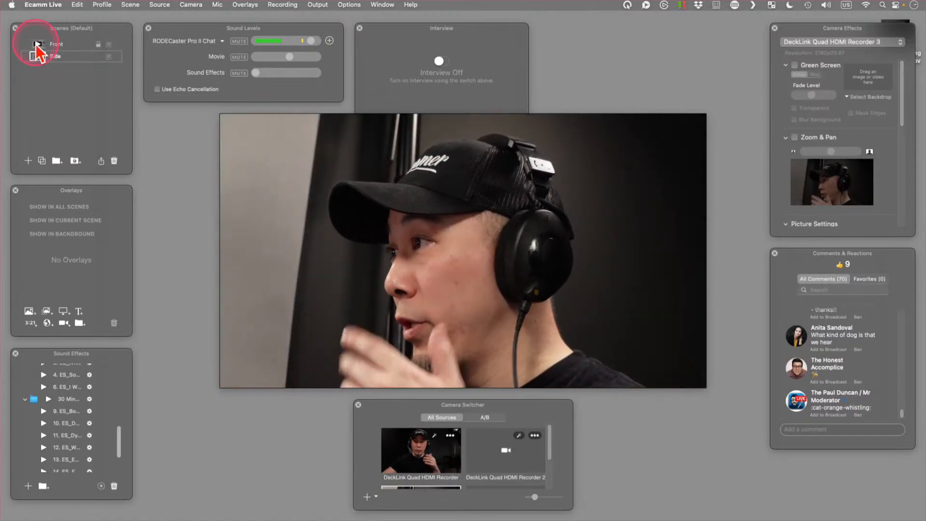
{"action": "left_click", "coordinate": [35, 45]}
{"action": "left_click", "coordinate": [37, 55]}
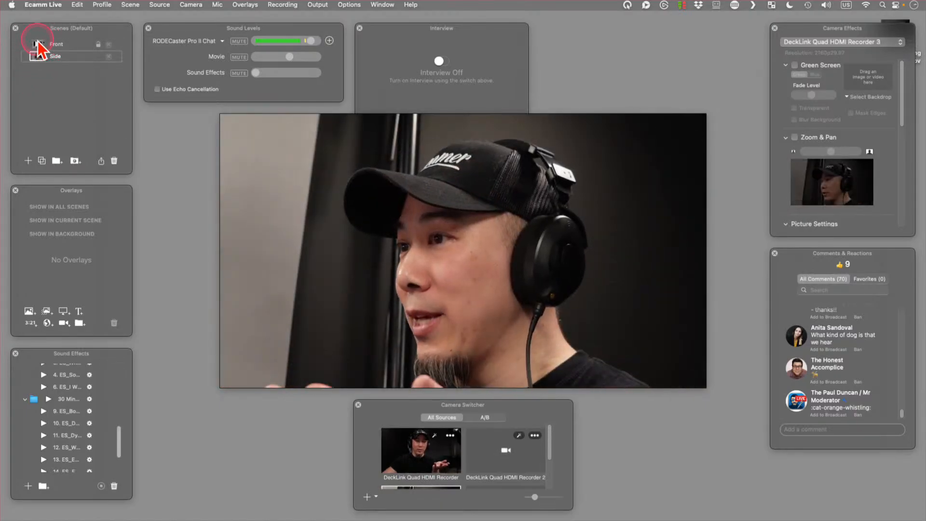
Run the Front scene, cut to the Side scene, and return the live shot to Front.
{"action": "left_click", "coordinate": [37, 45]}
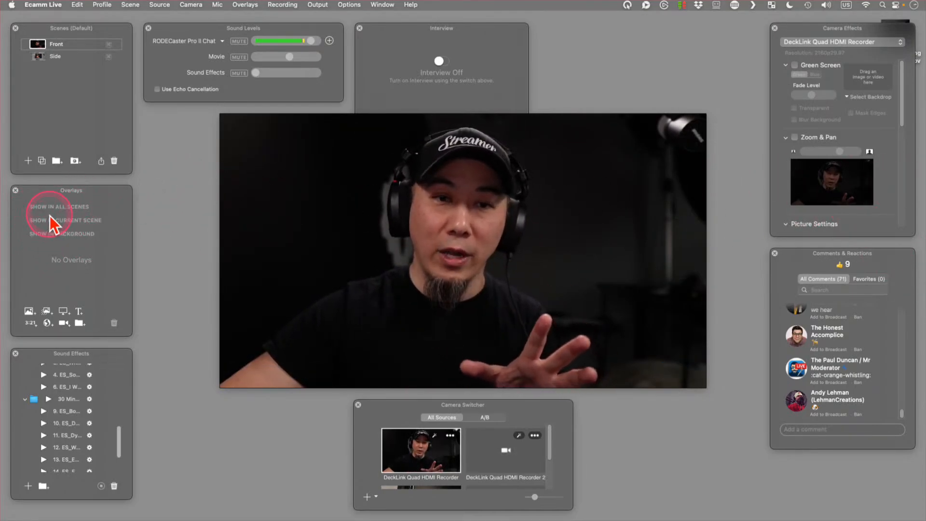
{"action": "left_click", "coordinate": [29, 311]}
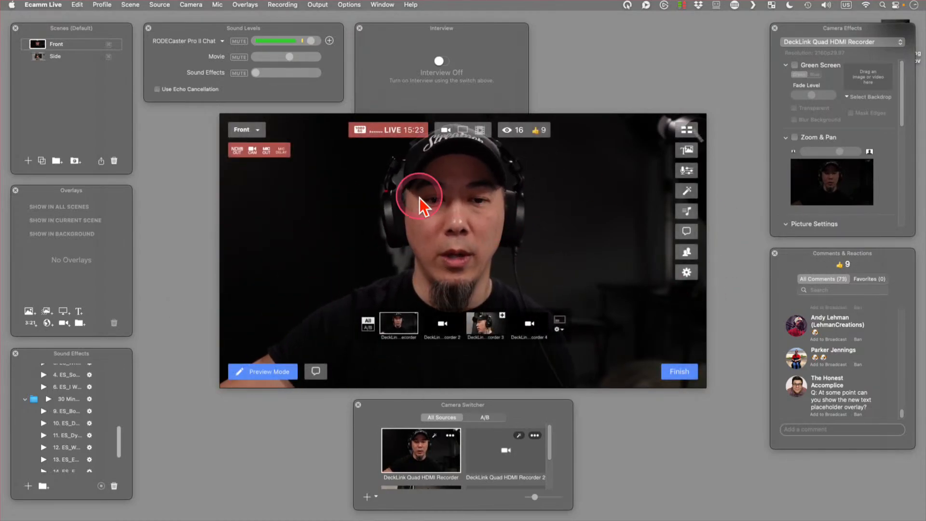
{"action": "left_click", "coordinate": [78, 256]}
{"action": "left_click", "coordinate": [407, 226]}
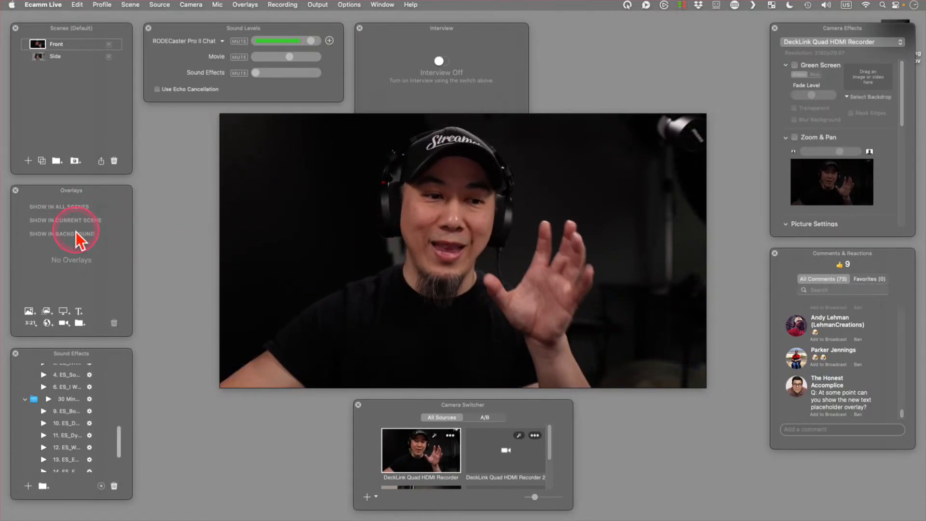
{"action": "left_click", "coordinate": [38, 56]}
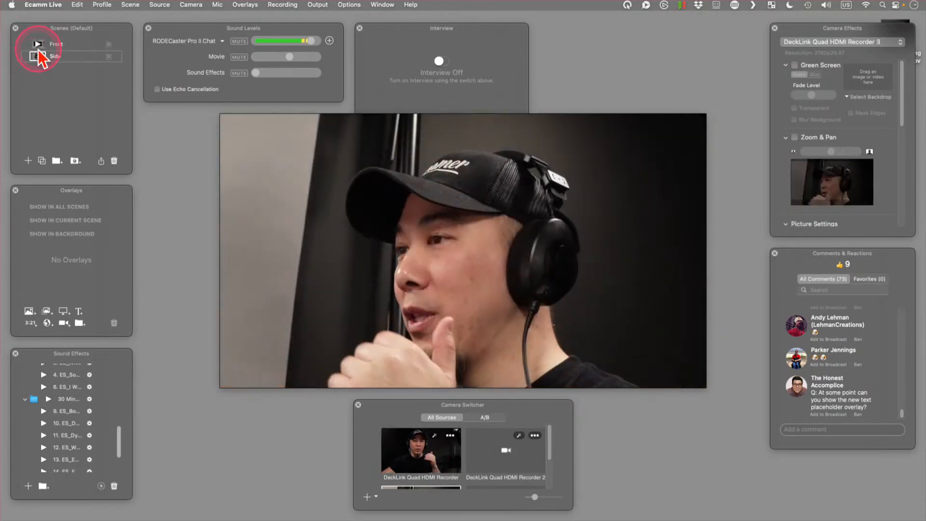
{"action": "left_click", "coordinate": [38, 44]}
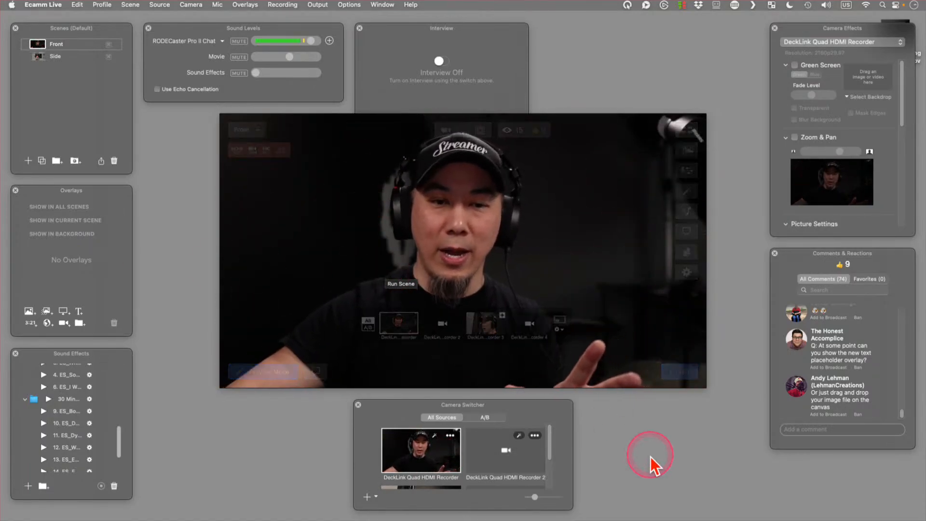
{"action": "mouse_move", "coordinate": [623, 236]}
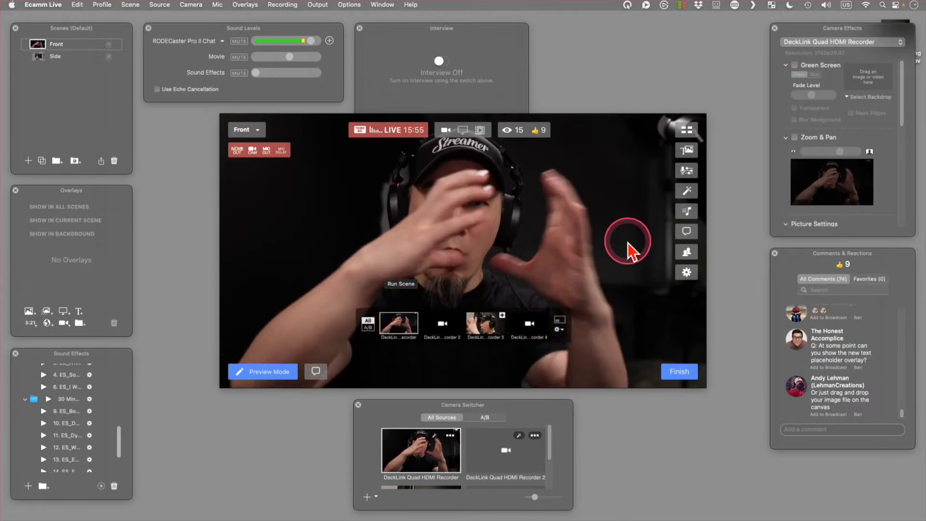
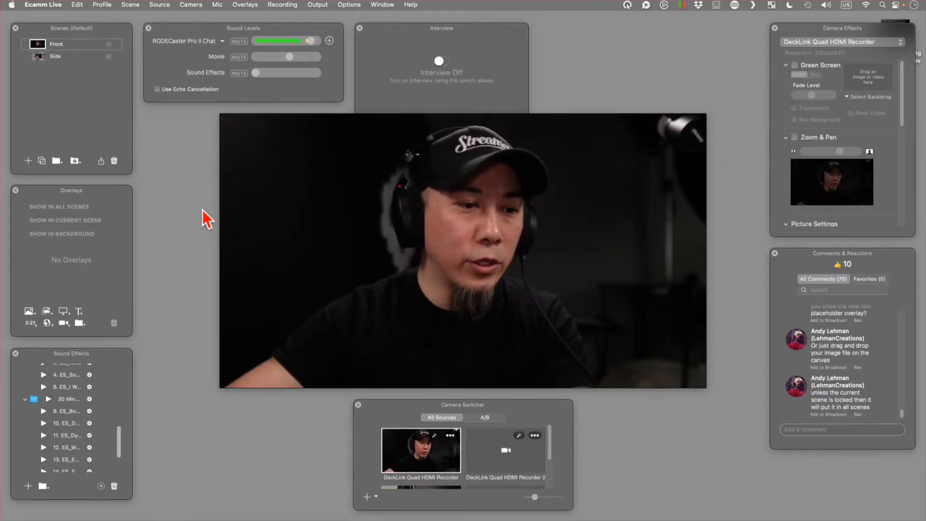
{"action": "left_click", "coordinate": [95, 283]}
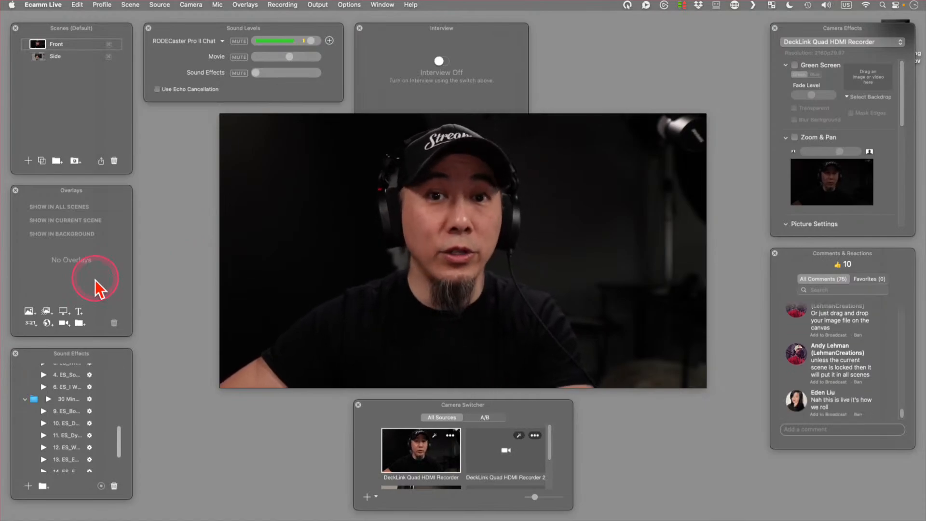
{"action": "left_click", "coordinate": [47, 313]}
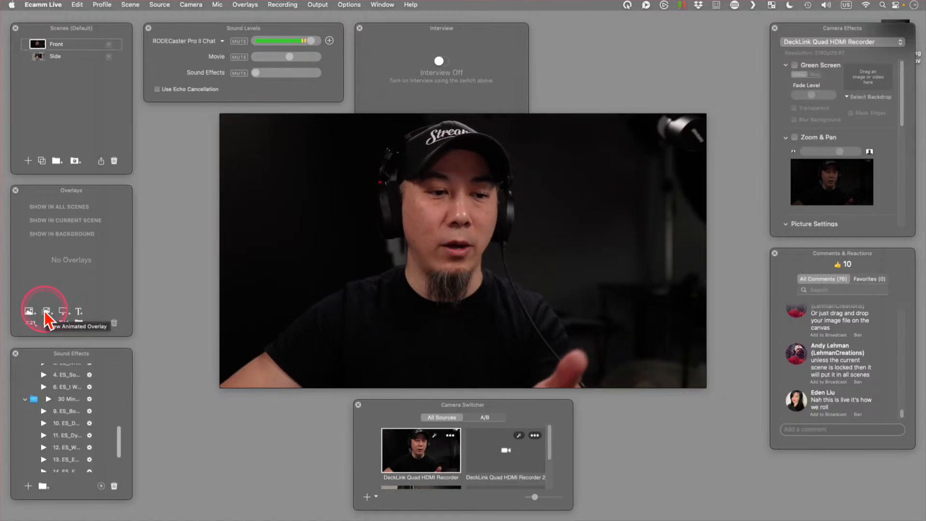
{"action": "left_click", "coordinate": [46, 311]}
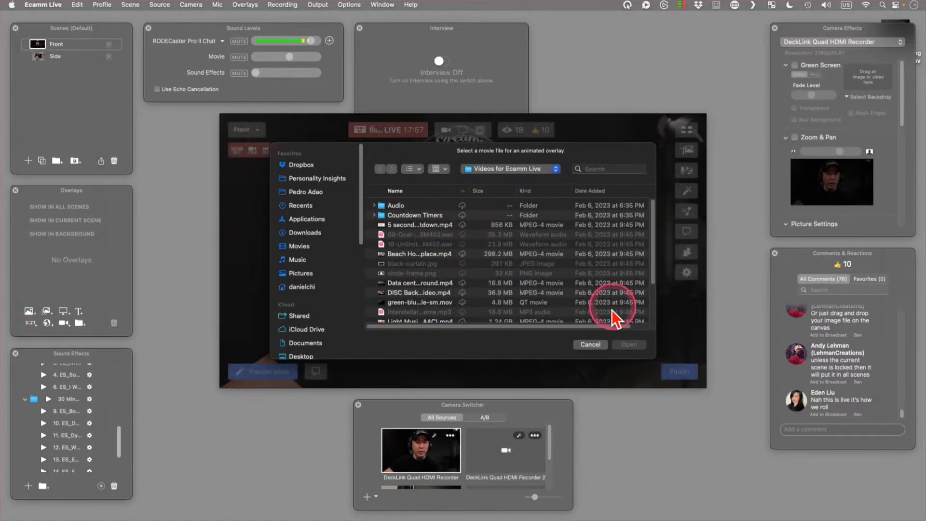
{"action": "left_click", "coordinate": [590, 344]}
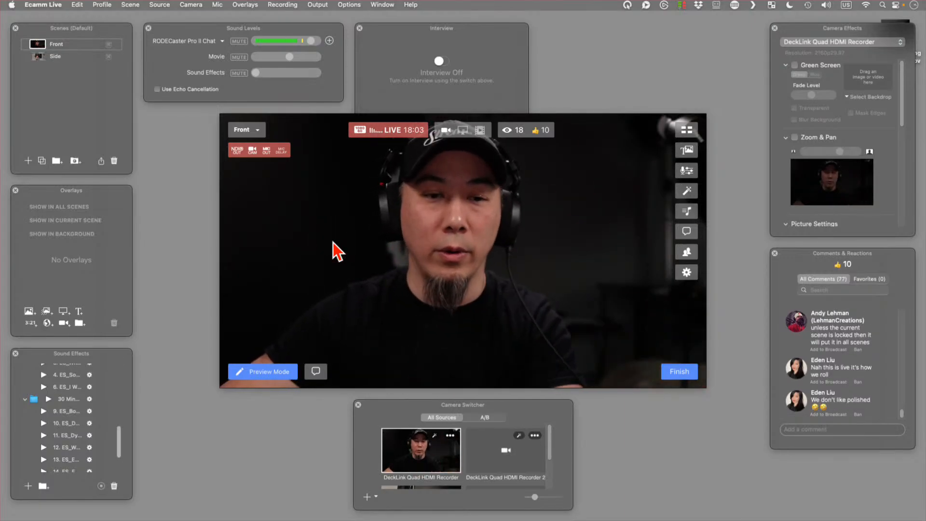
Add a screen share overlay beside the presenter in the Front scene and make it show the Secondary Display.
{"action": "left_click", "coordinate": [64, 312]}
{"action": "mouse_move", "coordinate": [463, 244]}
{"action": "left_mouse_down"}
{"action": "mouse_move", "coordinate": [500, 220]}
{"action": "mouse_move", "coordinate": [583, 227]}
{"action": "mouse_move", "coordinate": [566, 229]}
{"action": "left_mouse_up"}
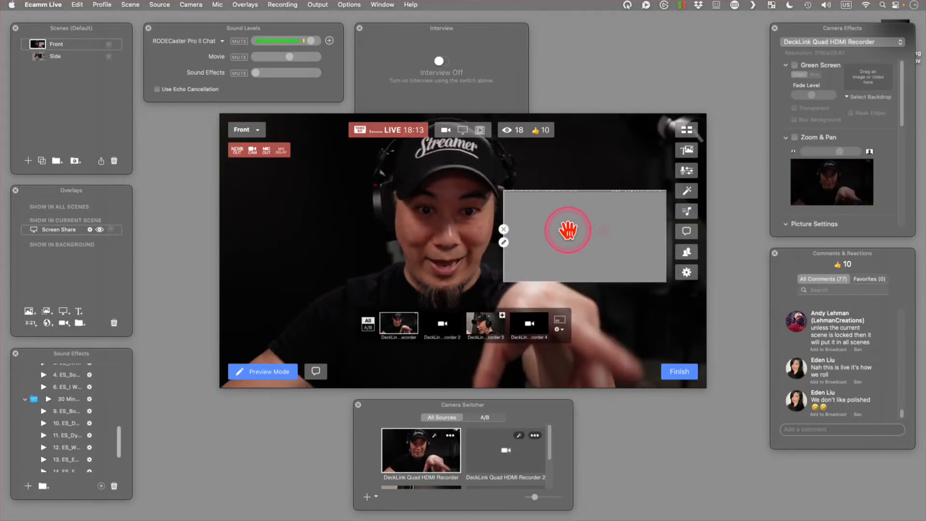
{"action": "left_click", "coordinate": [503, 241]}
{"action": "left_click", "coordinate": [427, 194]}
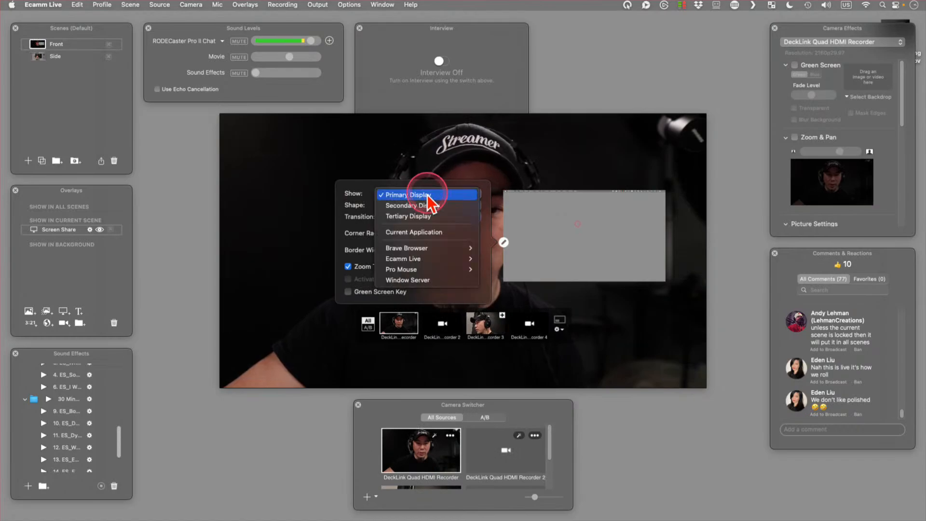
{"action": "left_click", "coordinate": [463, 208]}
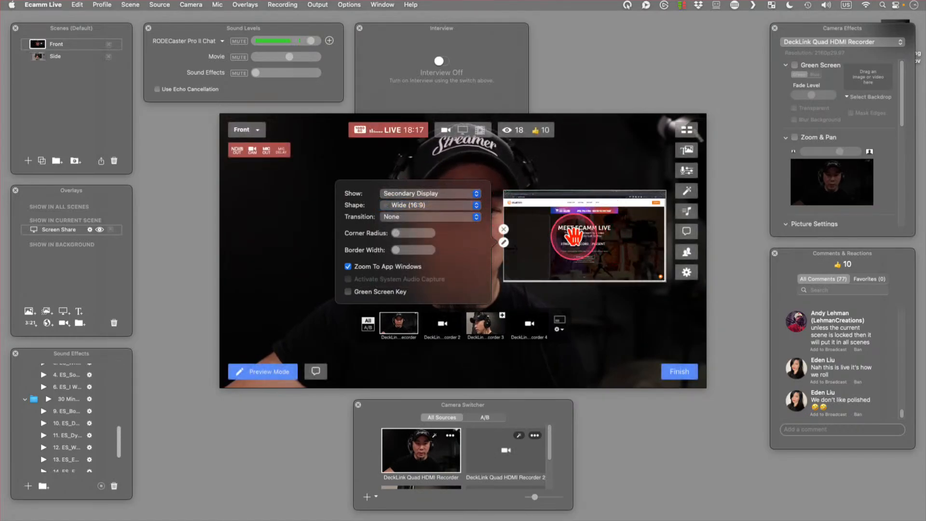
{"action": "left_click", "coordinate": [517, 237]}
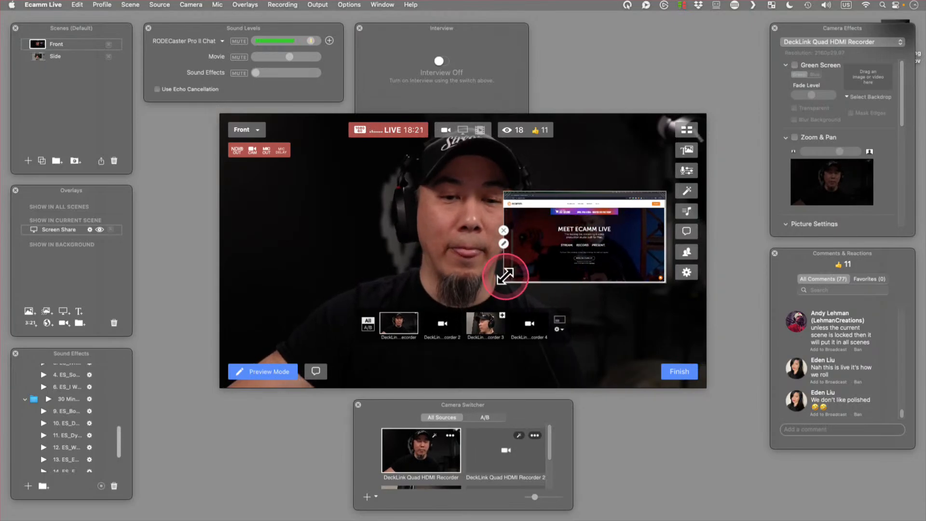
Enlarge and reposition the screen share overlay within the shot, and hide it from the Front scene.
{"action": "left_click_drag", "start_coordinate": [505, 280], "coordinate": [389, 346]}
{"action": "left_click_drag", "start_coordinate": [510, 263], "coordinate": [549, 253]}
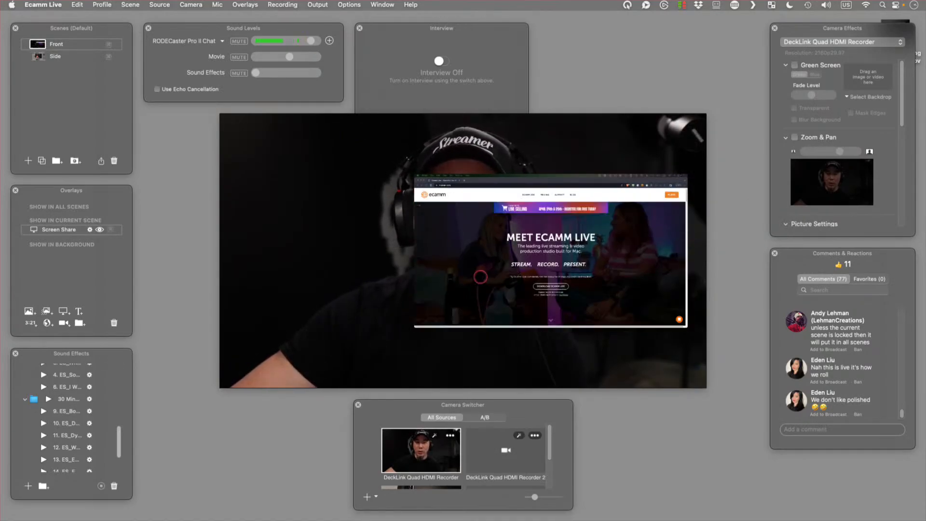
{"action": "left_click_drag", "start_coordinate": [466, 251], "coordinate": [429, 248]}
{"action": "left_click", "coordinate": [411, 244]}
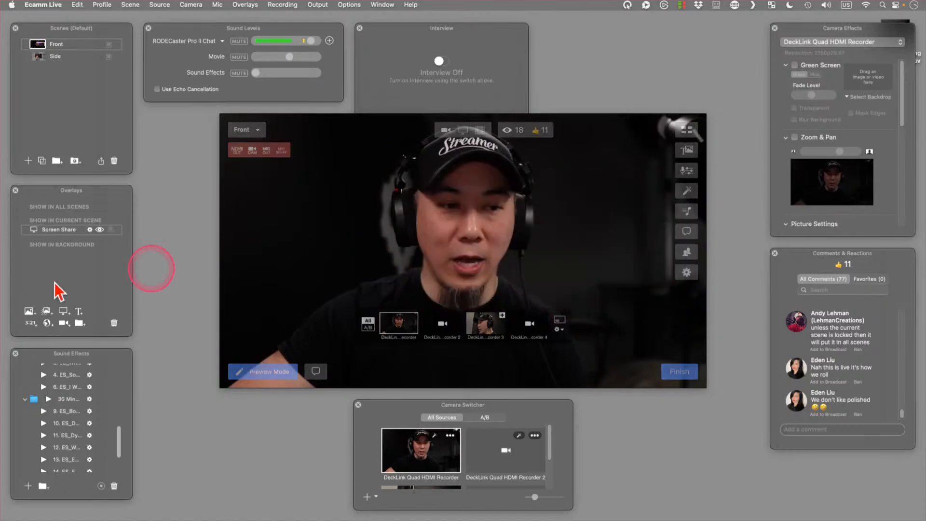
Add the fixed-position text overlay "Hey this is an Ecamm Demo!" and place it centred low in the Front scene.
{"action": "left_click", "coordinate": [78, 312]}
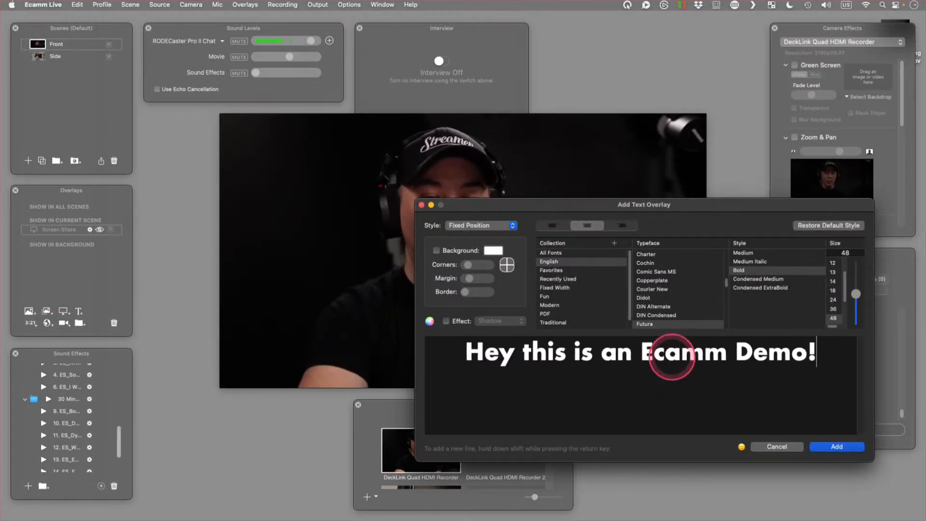
{"action": "left_click", "coordinate": [836, 446]}
{"action": "left_click", "coordinate": [481, 294]}
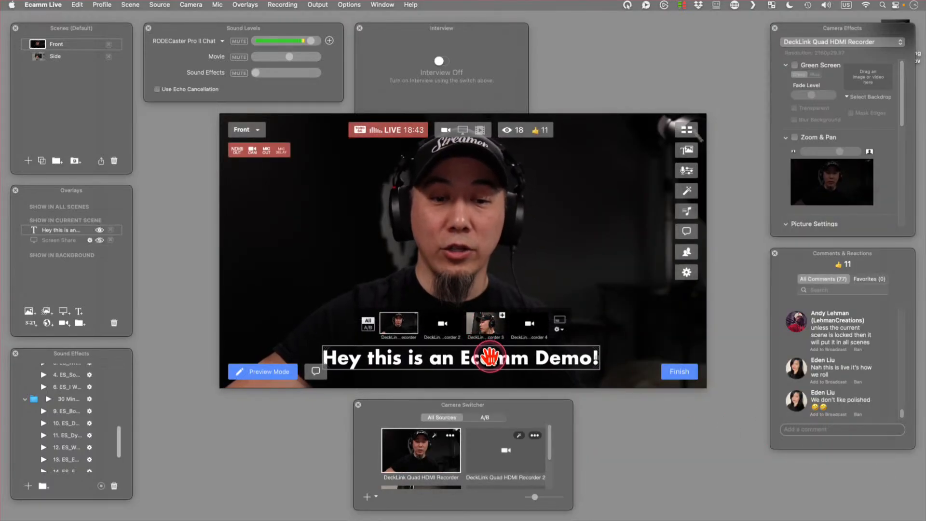
Shift the main video window aside, turn on Preview Mode, and place the Ecamm Live Program window next to it.
{"action": "left_click", "coordinate": [574, 213]}
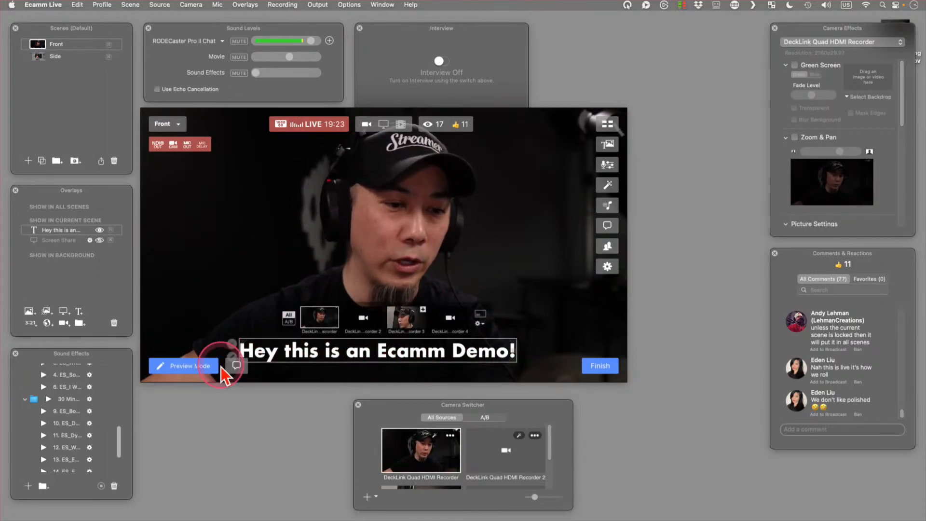
{"action": "left_click", "coordinate": [167, 367]}
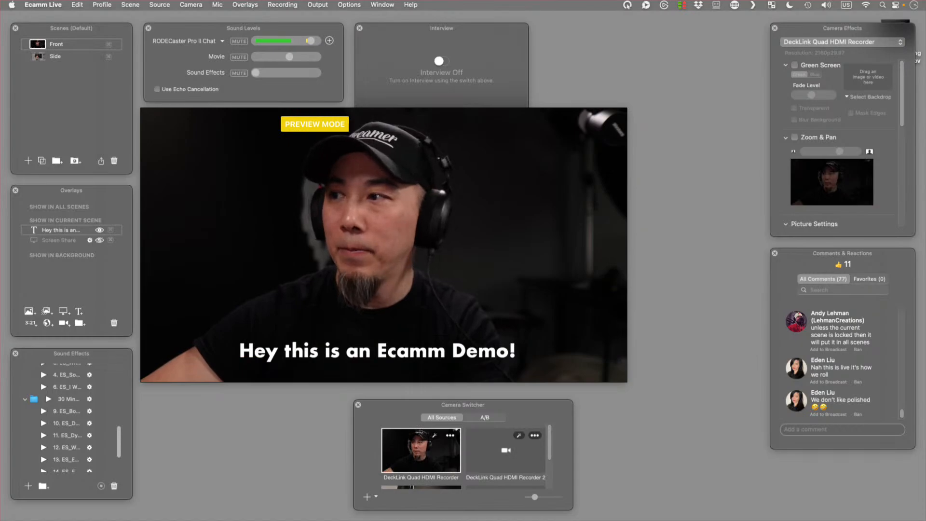
{"action": "left_click_drag", "start_coordinate": [925, 207], "coordinate": [796, 346]}
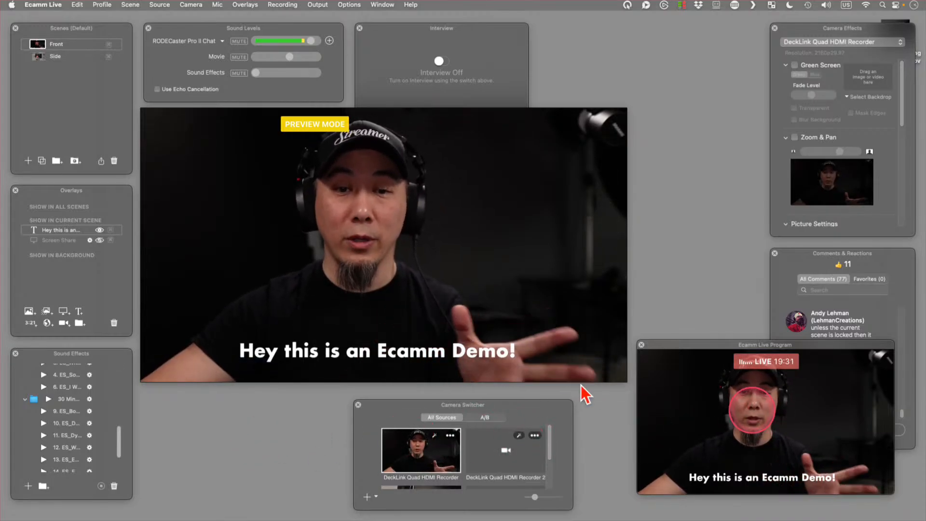
{"action": "left_click", "coordinate": [363, 343]}
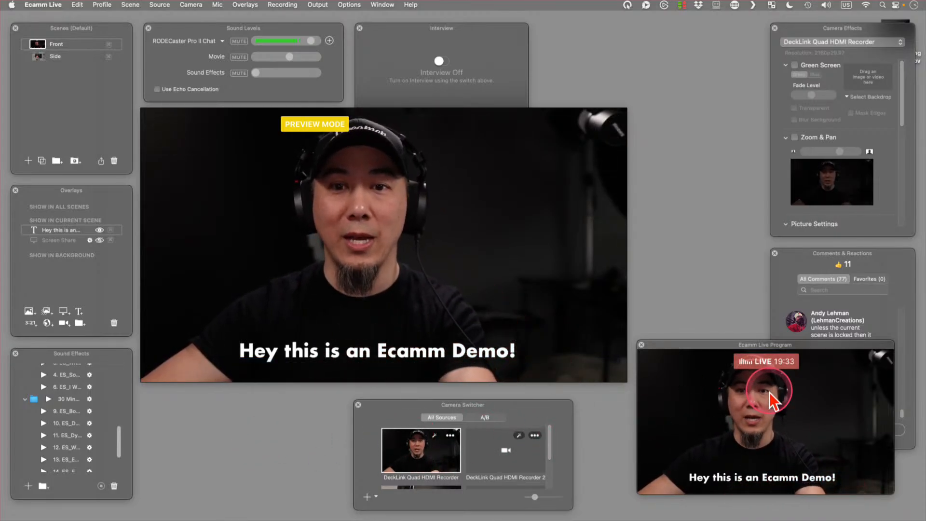
{"action": "mouse_move", "coordinate": [614, 277]}
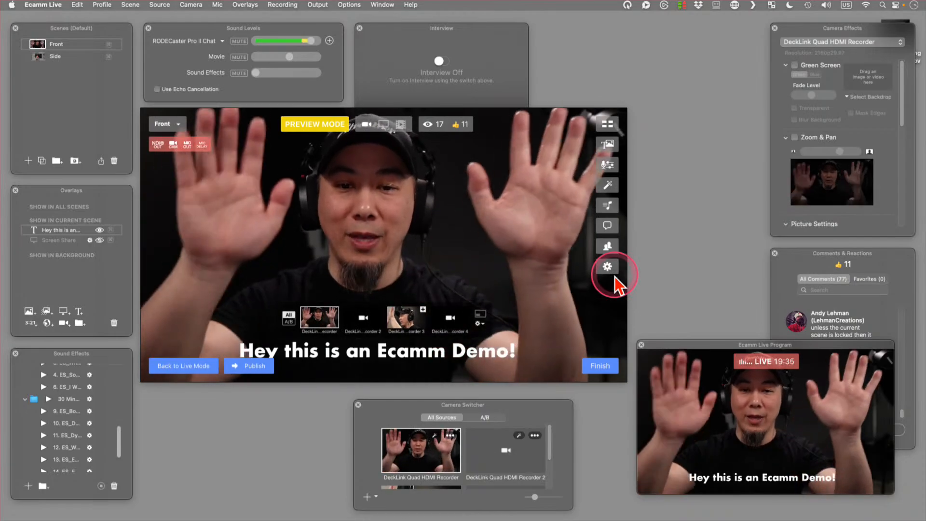
Reposition the demo text overlay slightly in the preview without publishing it to the live program.
{"action": "mouse_move", "coordinate": [488, 350]}
{"action": "left_mouse_down"}
{"action": "mouse_move", "coordinate": [525, 271]}
{"action": "mouse_move", "coordinate": [531, 220]}
{"action": "mouse_move", "coordinate": [430, 364]}
{"action": "mouse_move", "coordinate": [487, 355]}
{"action": "left_mouse_up"}
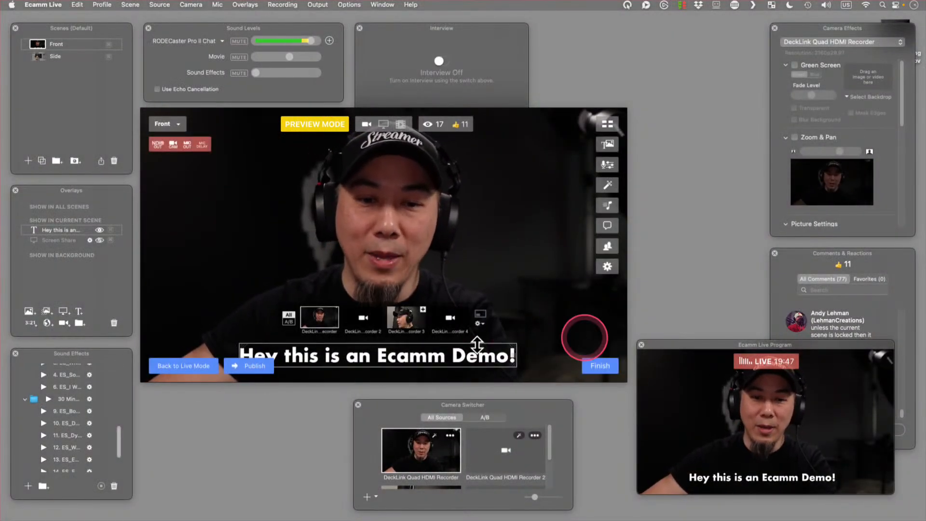
{"action": "left_click_drag", "start_coordinate": [414, 254], "coordinate": [479, 367]}
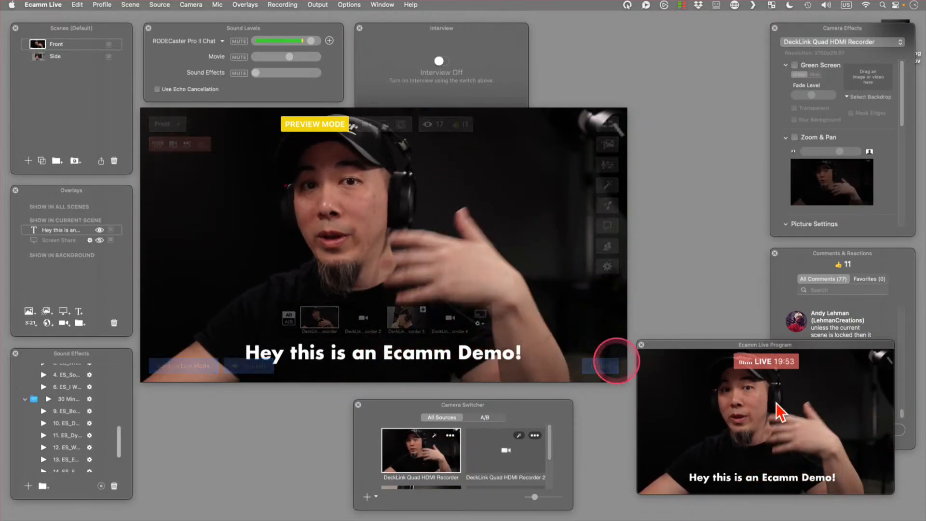
{"action": "left_click", "coordinate": [733, 471]}
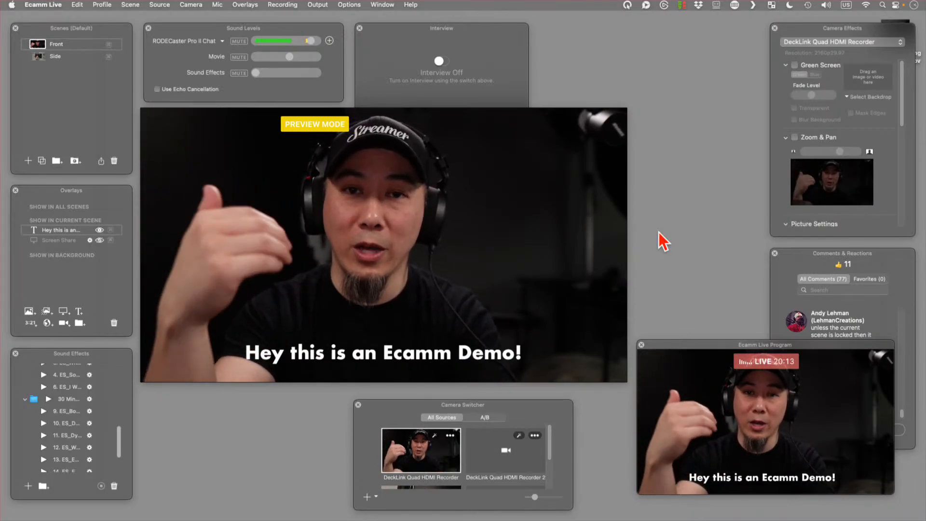
{"action": "left_click", "coordinate": [658, 233]}
{"action": "left_click", "coordinate": [442, 359]}
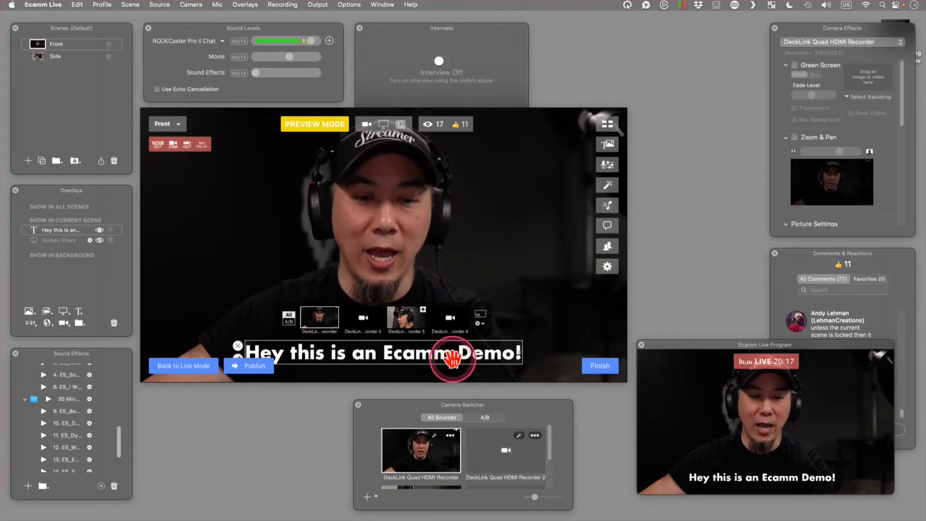
{"action": "double_click", "coordinate": [508, 352]}
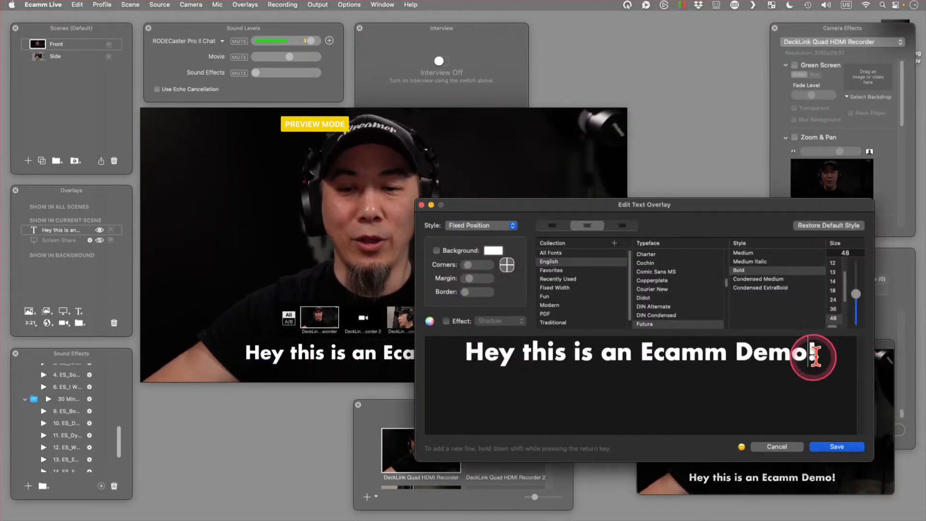
{"action": "left_click_drag", "start_coordinate": [748, 221], "coordinate": [480, 56]}
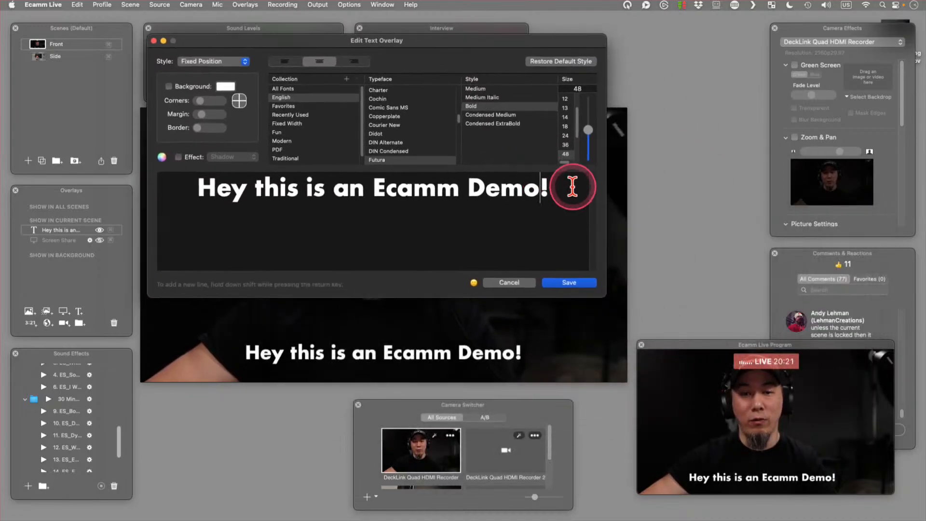
{"action": "left_click", "coordinate": [525, 281]}
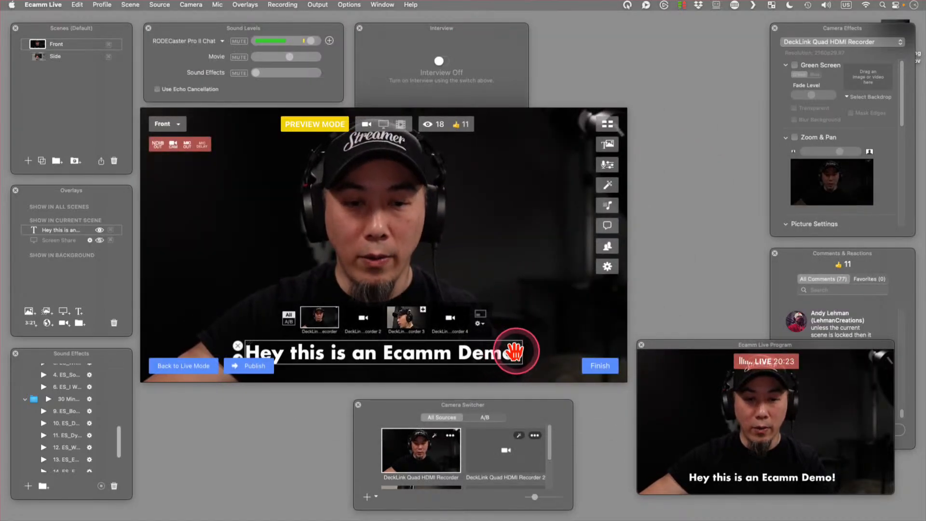
{"action": "left_click", "coordinate": [745, 458]}
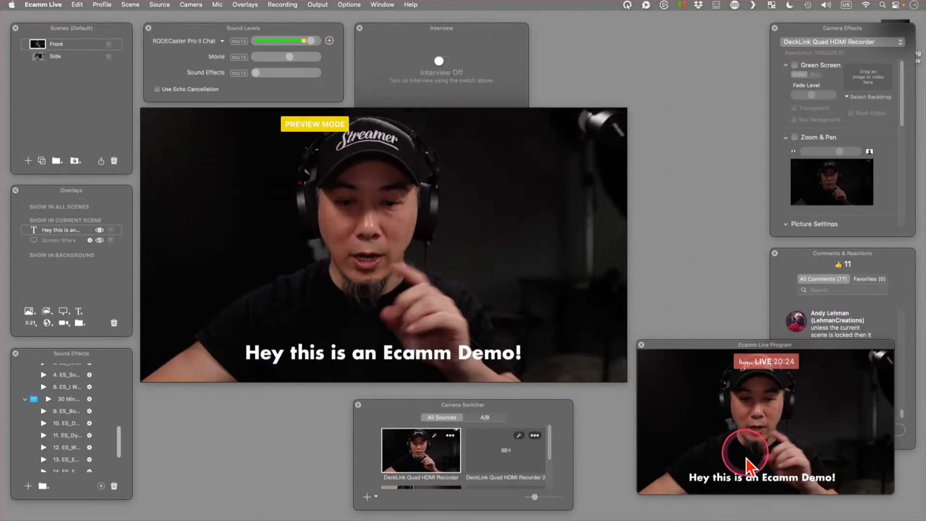
Change the text overlay in the preview to "Hey this is an Ecamm Demo!!!" and compare it with the live program.
{"action": "double_click", "coordinate": [517, 355]}
{"action": "left_click", "coordinate": [565, 229]}
{"action": "type", "text": "!!!"}
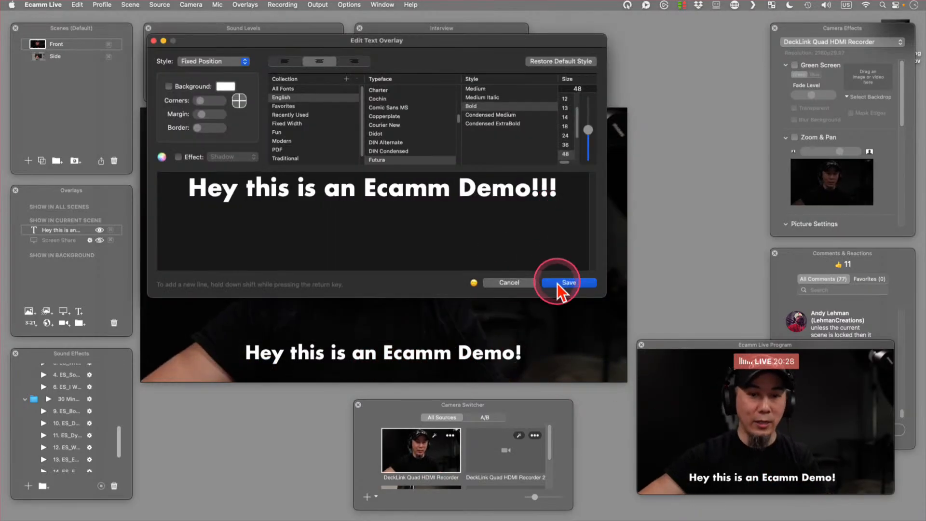
{"action": "left_click", "coordinate": [557, 283]}
{"action": "left_click", "coordinate": [522, 354]}
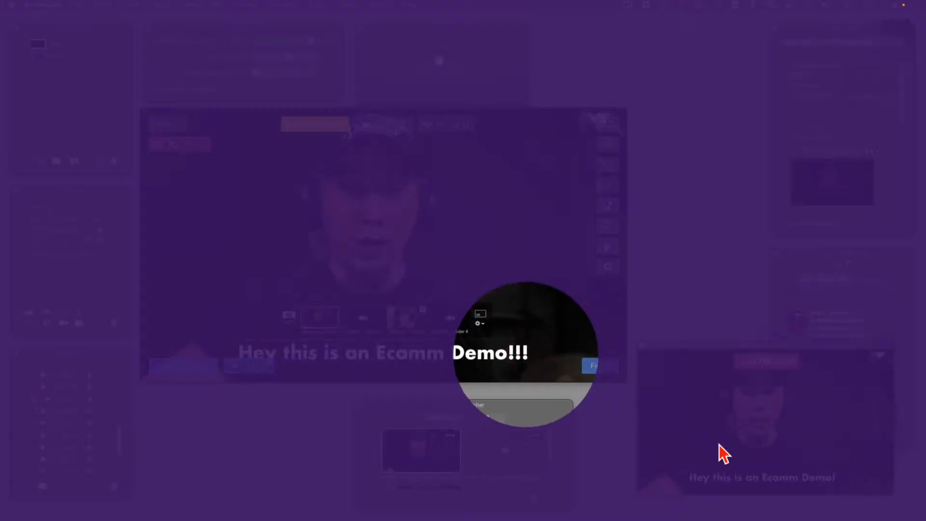
{"action": "left_click", "coordinate": [810, 482]}
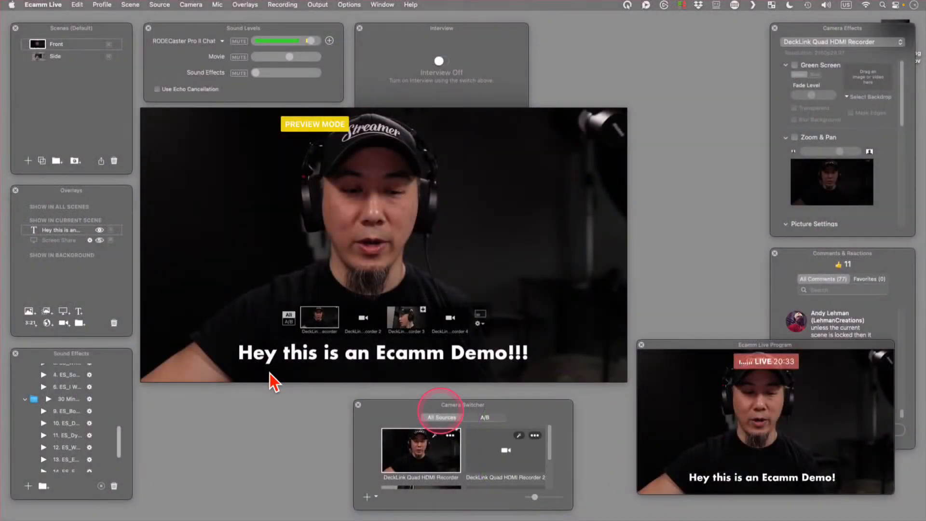
Publish the edited text overlay to the live program, and load the Side scene in the preview.
{"action": "left_click", "coordinate": [236, 368]}
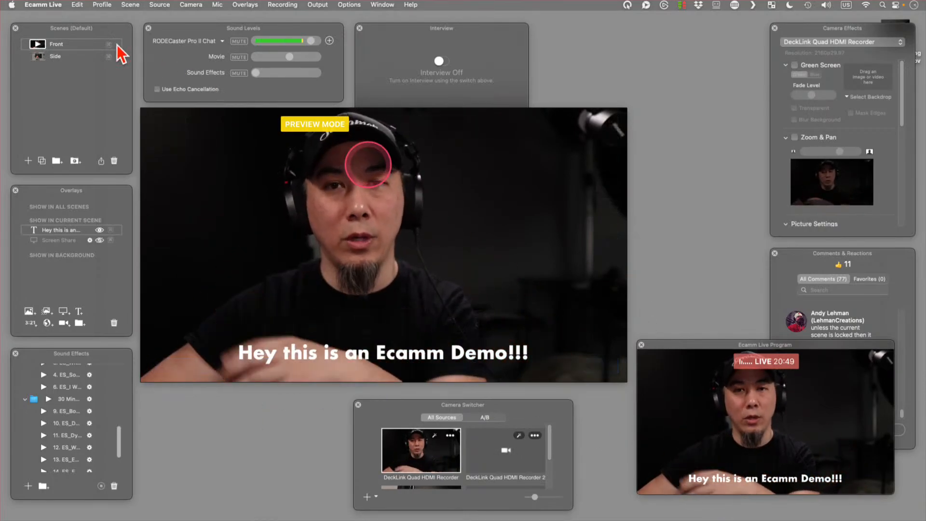
{"action": "left_click", "coordinate": [36, 57]}
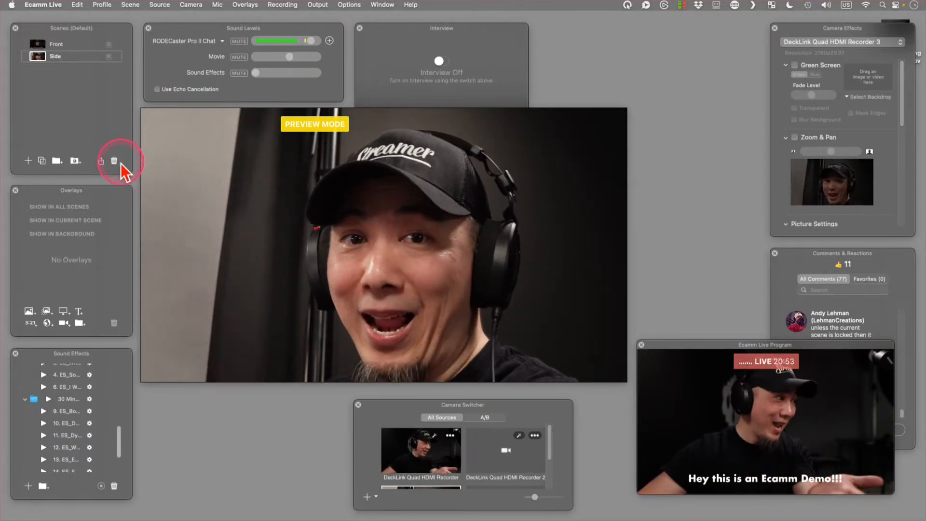
{"action": "left_click", "coordinate": [404, 316]}
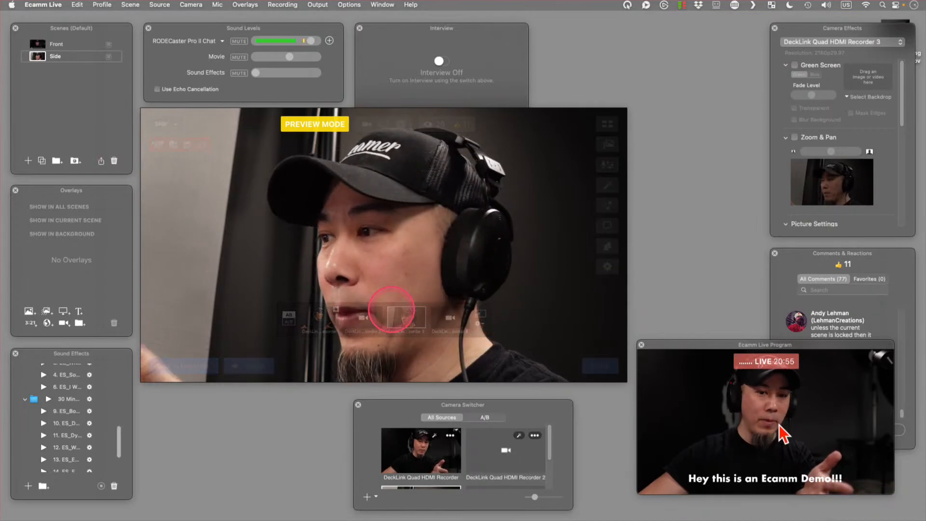
{"action": "left_click", "coordinate": [773, 436]}
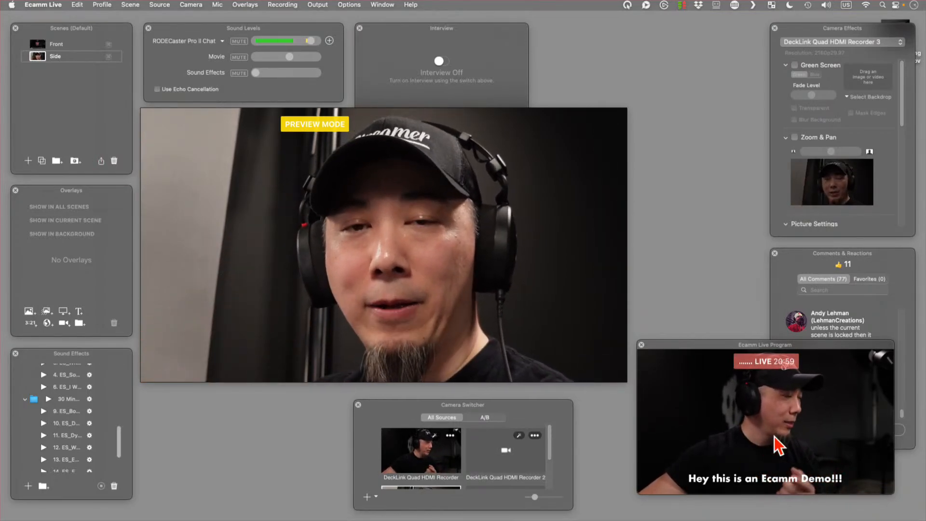
{"action": "left_click", "coordinate": [667, 393]}
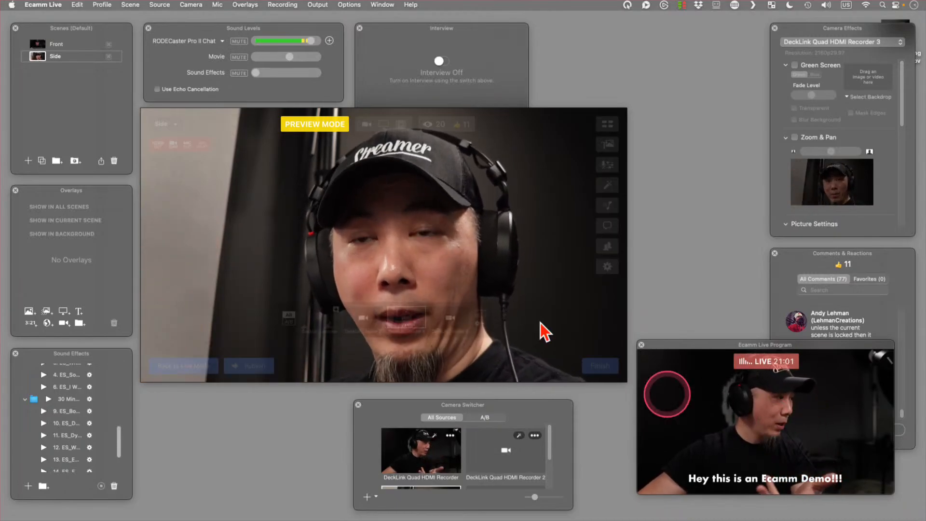
Publish the previewed Side scene and check it in the live program.
{"action": "left_click", "coordinate": [271, 368]}
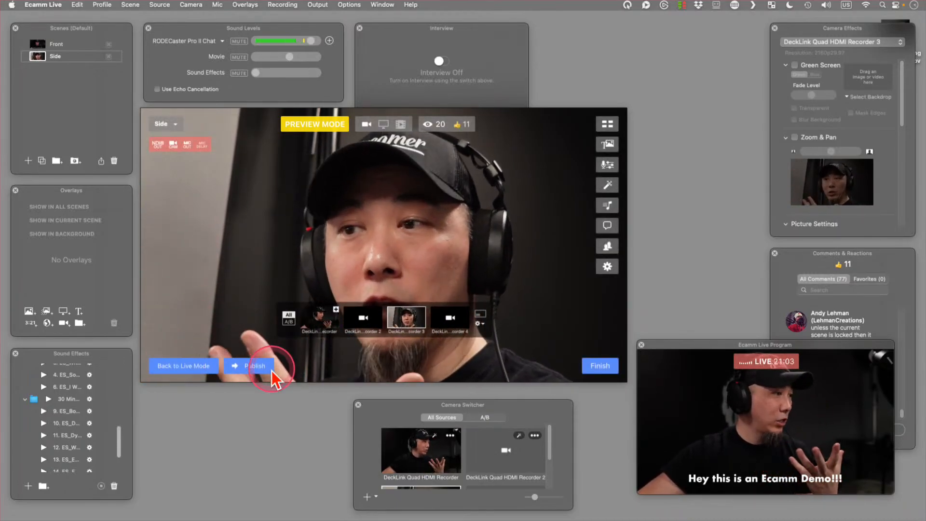
{"action": "left_click", "coordinate": [258, 367]}
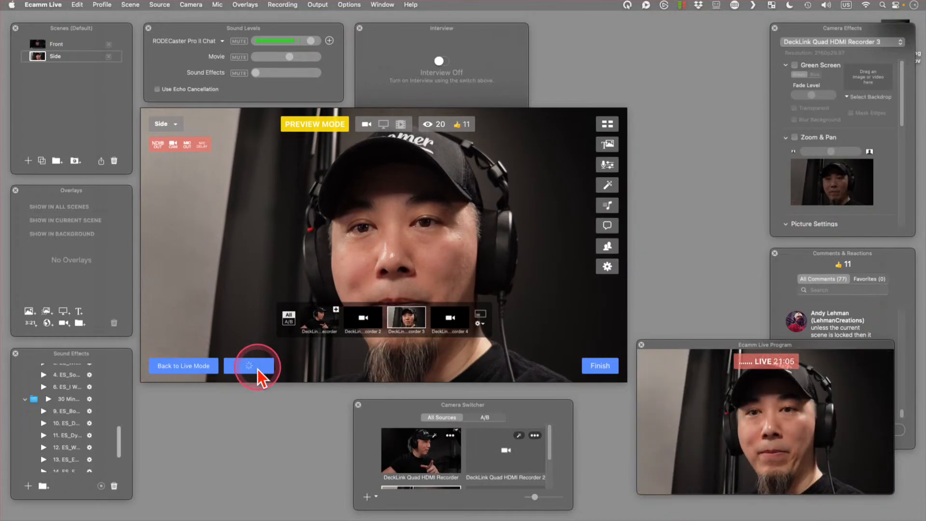
{"action": "left_click", "coordinate": [738, 430]}
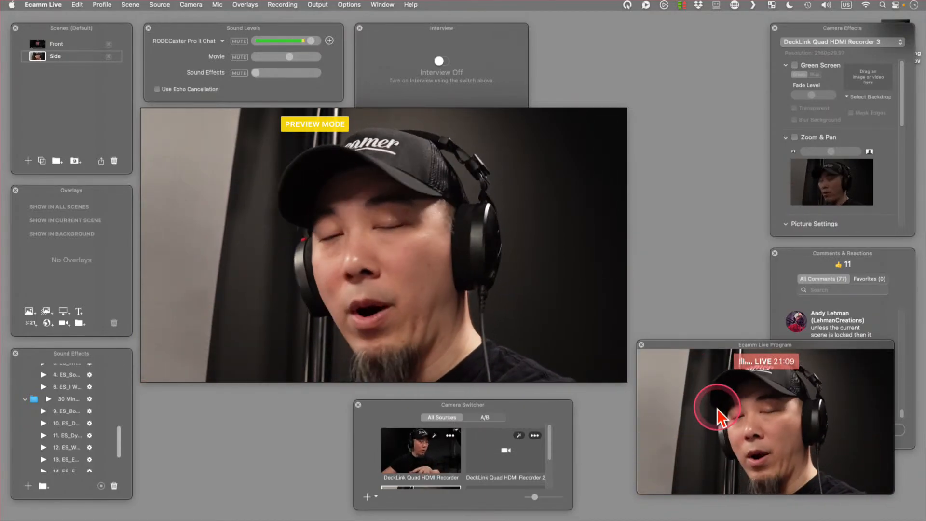
{"action": "mouse_move", "coordinate": [516, 304]}
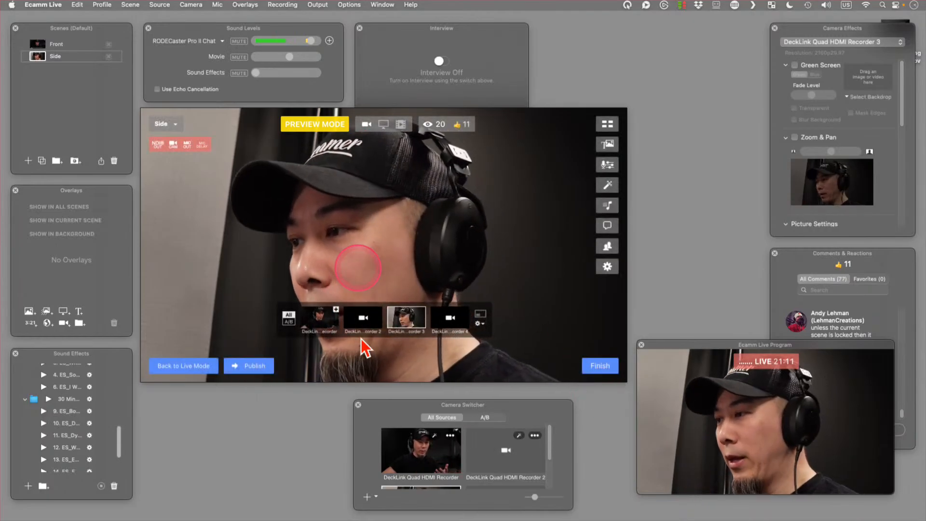
Load the Front scene in the preview and publish it to the live program.
{"action": "left_click", "coordinate": [43, 46]}
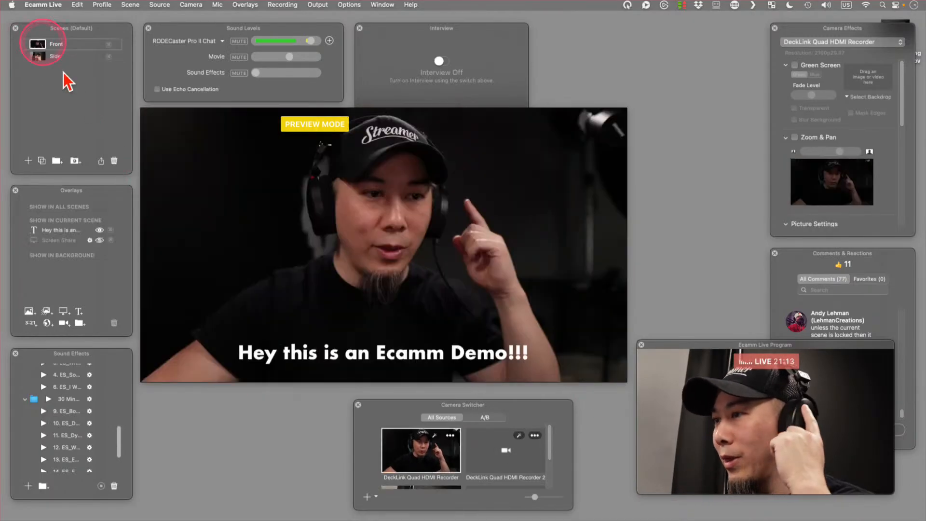
{"action": "mouse_move", "coordinate": [217, 359]}
{"action": "left_click", "coordinate": [250, 366]}
{"action": "left_click", "coordinate": [252, 422]}
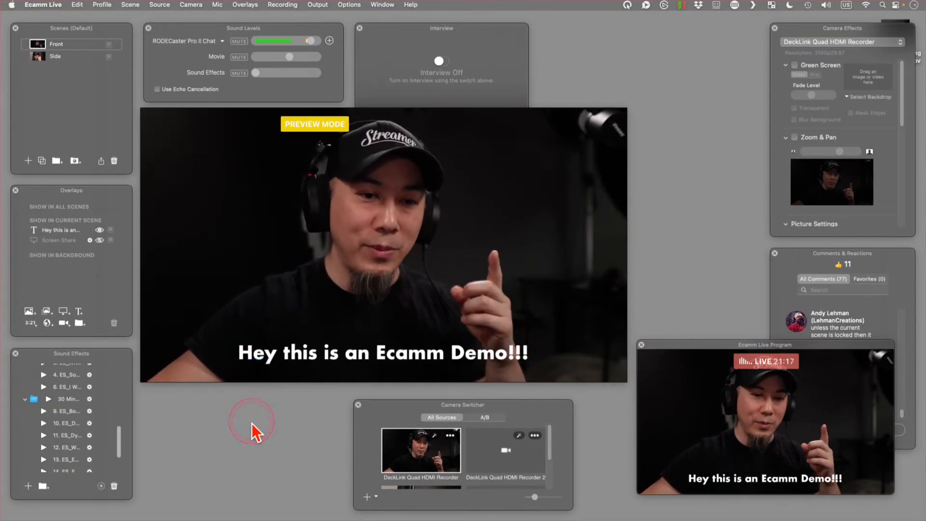
Move the demo text overlay to the upper-right corner of the Front scene and publish the change.
{"action": "left_click", "coordinate": [399, 357]}
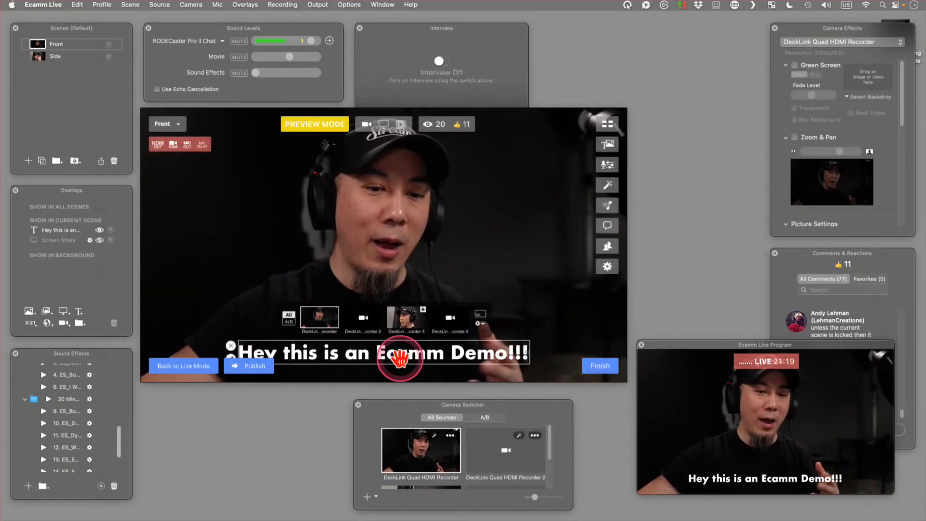
{"action": "left_click_drag", "start_coordinate": [399, 358], "coordinate": [417, 281]}
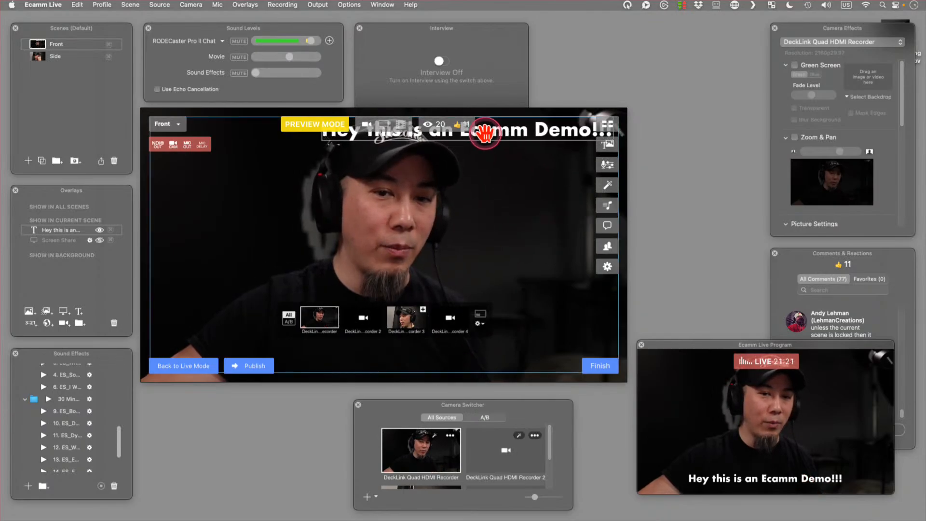
{"action": "left_click", "coordinate": [434, 455]}
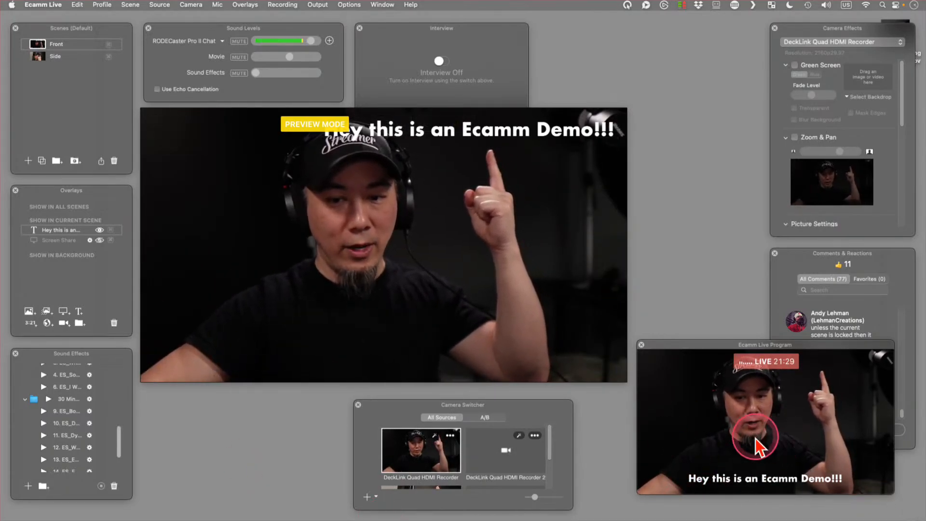
{"action": "mouse_move", "coordinate": [238, 360]}
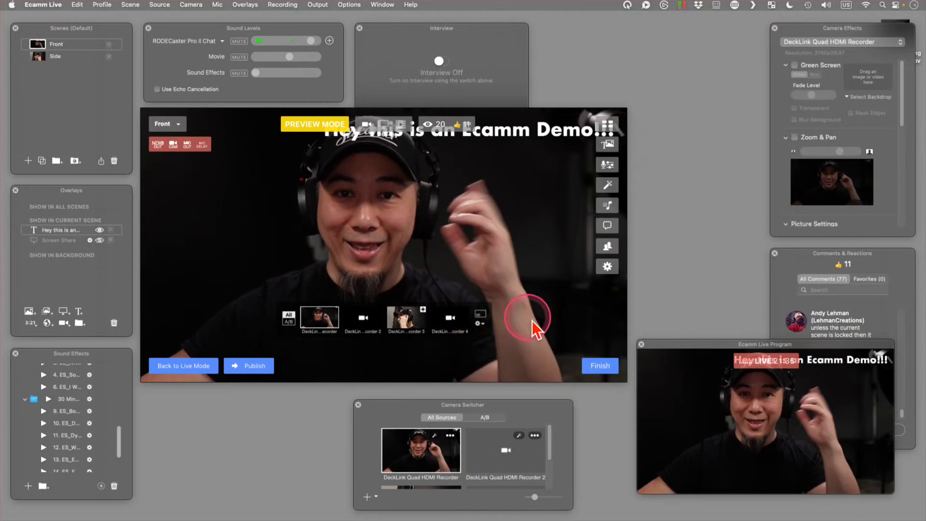
Publish the demo text overlay moved back to the lower centre of the Front scene, and hide it in the preview.
{"action": "mouse_move", "coordinate": [560, 126]}
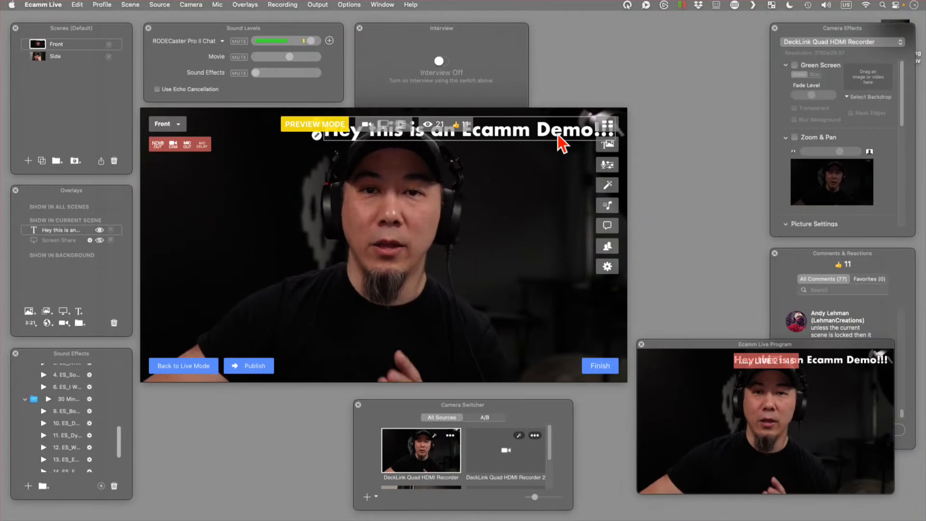
{"action": "left_click_drag", "start_coordinate": [557, 134], "coordinate": [469, 356]}
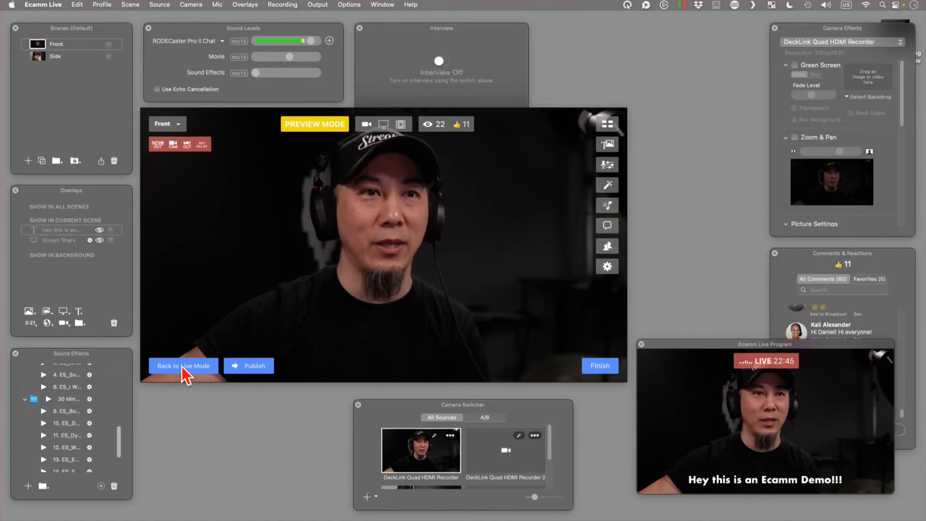
Return to live mode, publishing the pending change that hides the text overlay.
{"action": "left_click", "coordinate": [187, 366]}
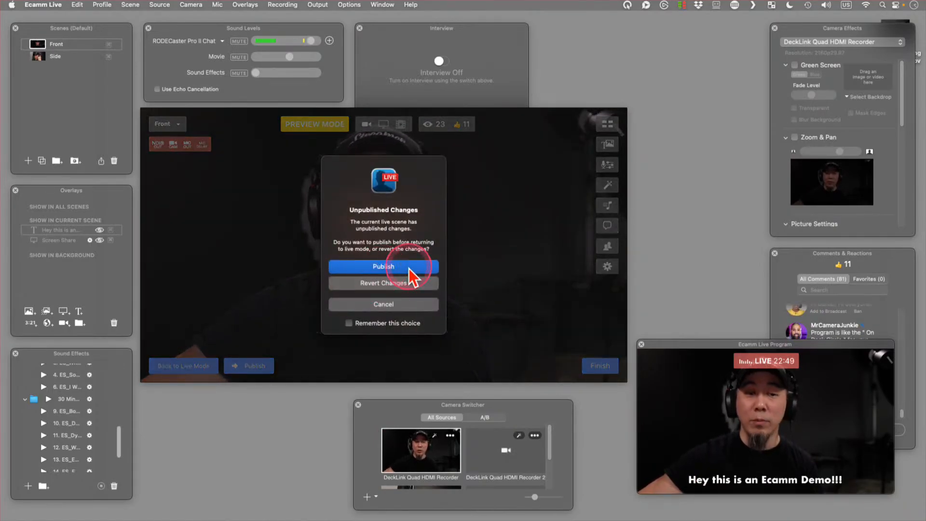
{"action": "left_click", "coordinate": [565, 215]}
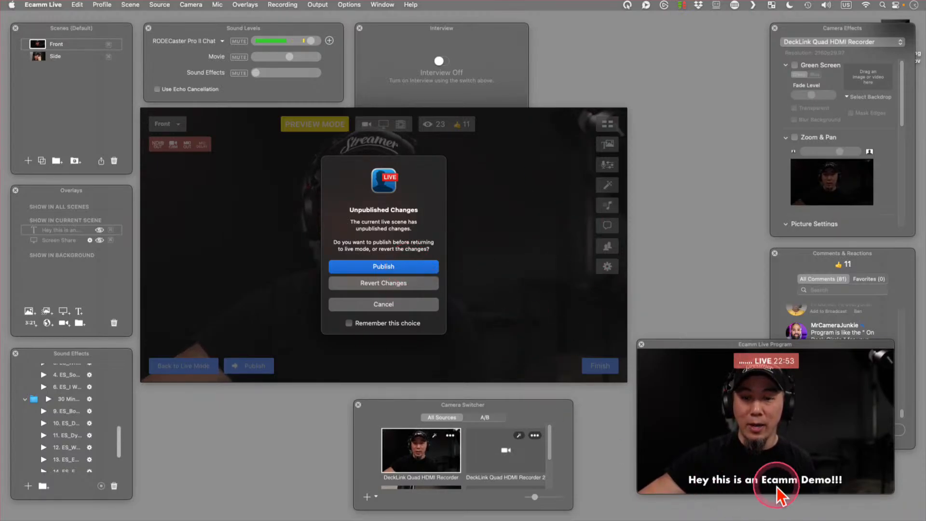
{"action": "left_click", "coordinate": [399, 264]}
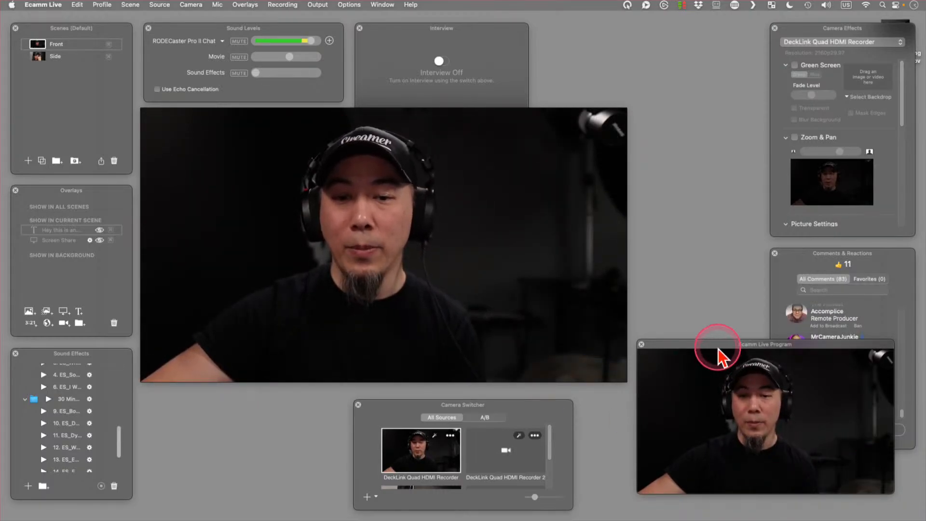
Toggle the demo text overlay's visibility on and off directly in live mode, ending with it hidden.
{"action": "mouse_move", "coordinate": [512, 293]}
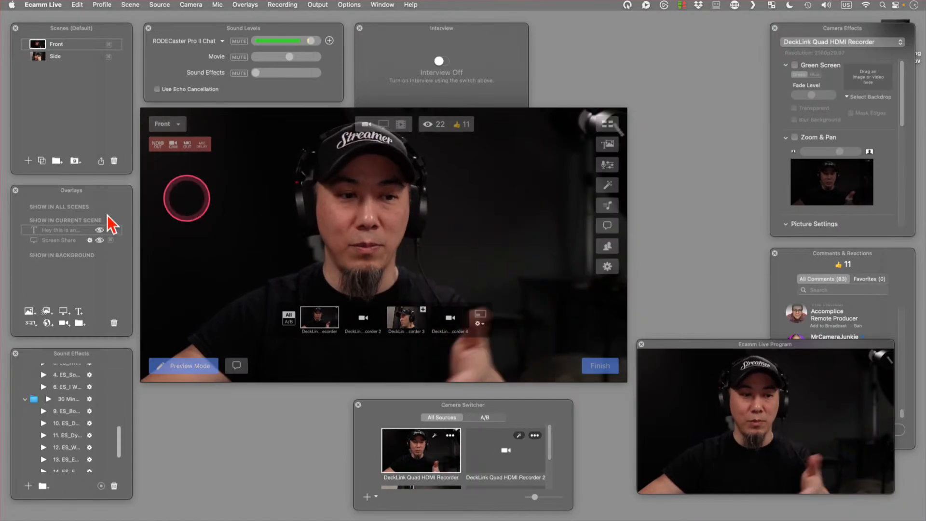
{"action": "left_click", "coordinate": [96, 230]}
{"action": "left_click", "coordinate": [99, 230]}
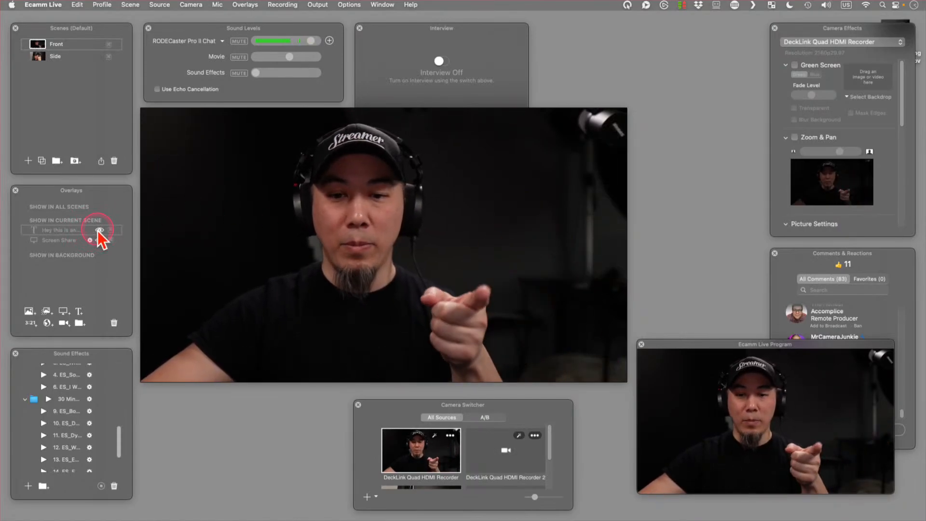
{"action": "left_click", "coordinate": [99, 230]}
{"action": "left_click", "coordinate": [98, 230]}
{"action": "left_click", "coordinate": [98, 231]}
{"action": "left_click", "coordinate": [99, 230]}
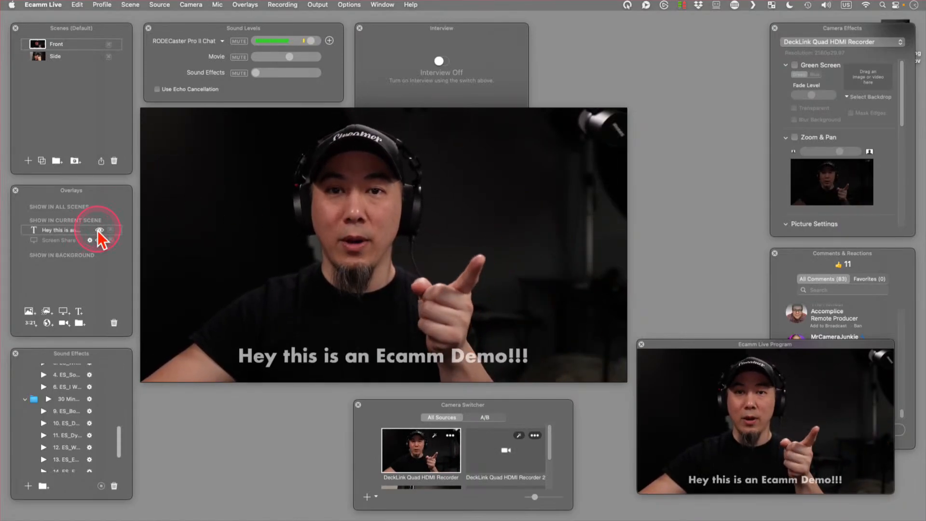
{"action": "left_click", "coordinate": [99, 231]}
{"action": "left_click", "coordinate": [99, 230]}
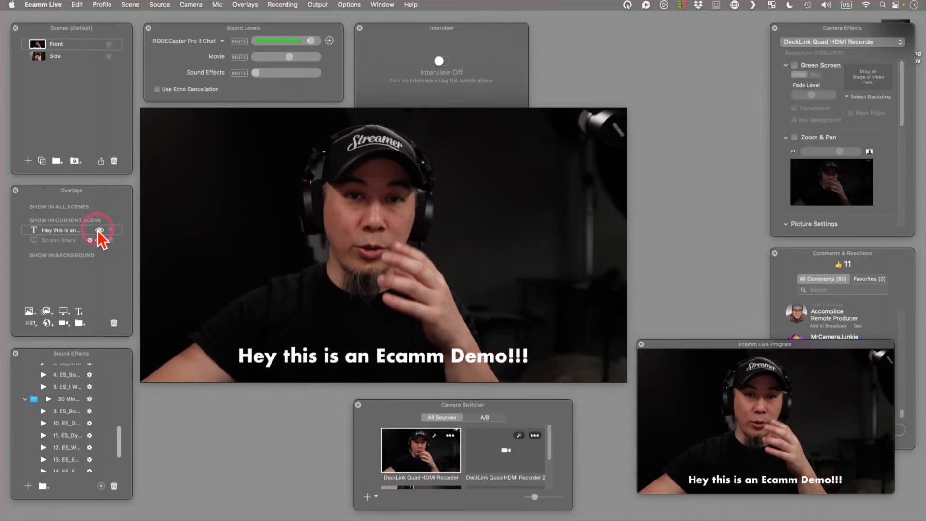
{"action": "left_click", "coordinate": [99, 230]}
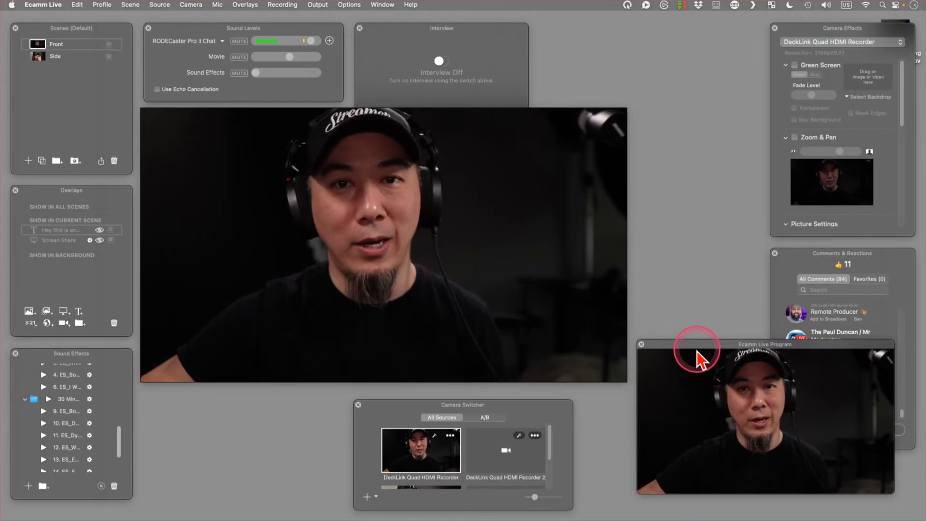
Start a new fixed-position countdown overlay and set its duration to 5 minutes (00:05:00).
{"action": "mouse_move", "coordinate": [501, 127]}
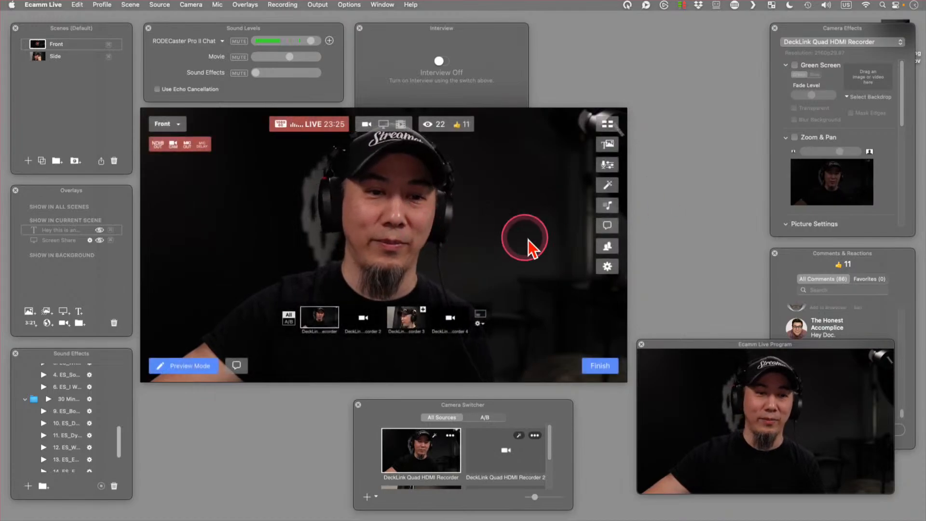
{"action": "mouse_move", "coordinate": [479, 237]}
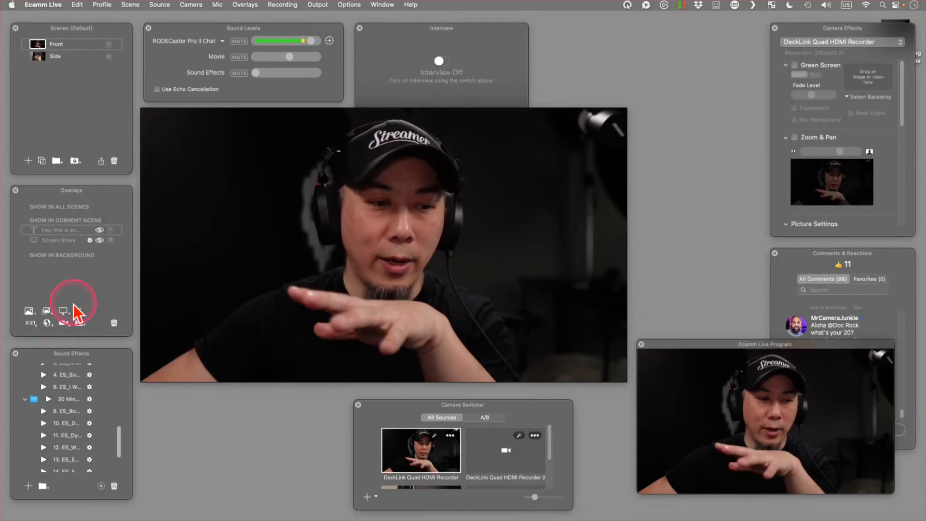
{"action": "left_click", "coordinate": [31, 324]}
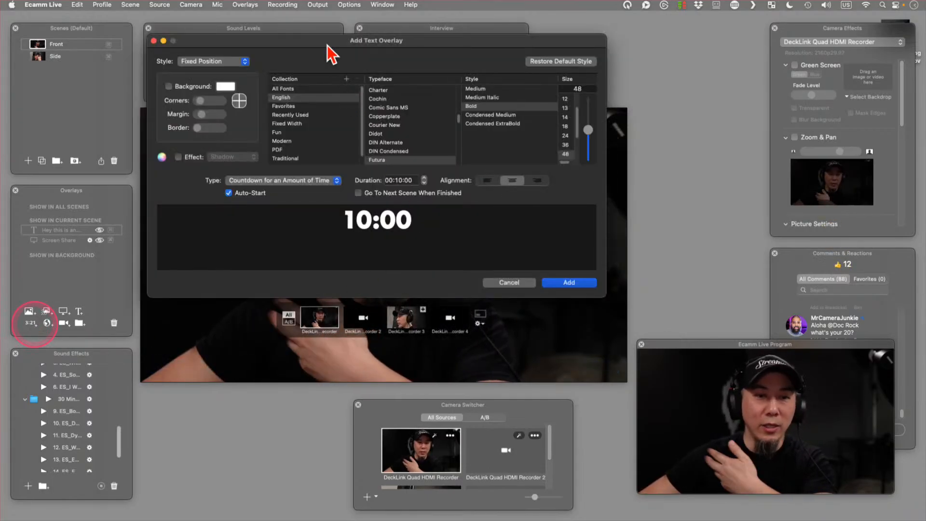
{"action": "left_click_drag", "start_coordinate": [322, 42], "coordinate": [301, 219]}
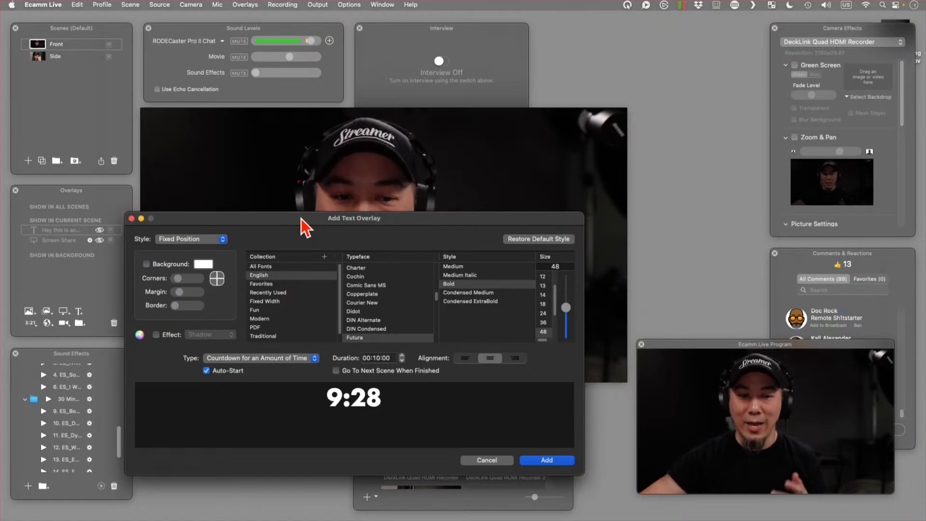
{"action": "left_click", "coordinate": [401, 409]}
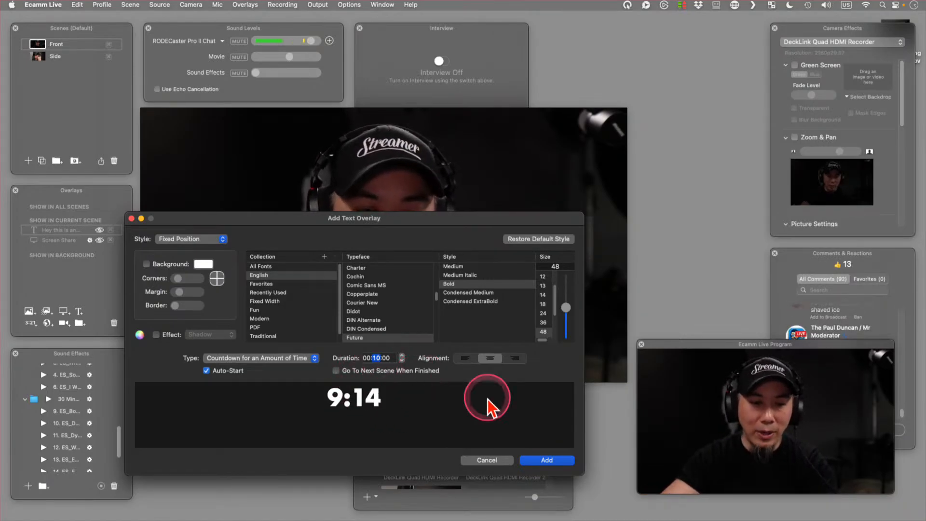
{"action": "type", "text": "5"}
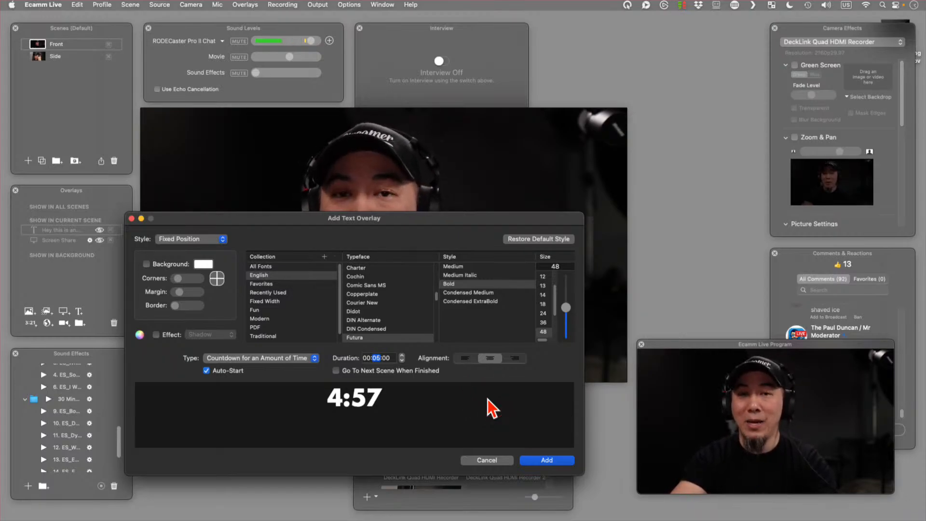
Set the countdown text's typeface to Futura in the Medium style.
{"action": "left_click", "coordinate": [375, 360]}
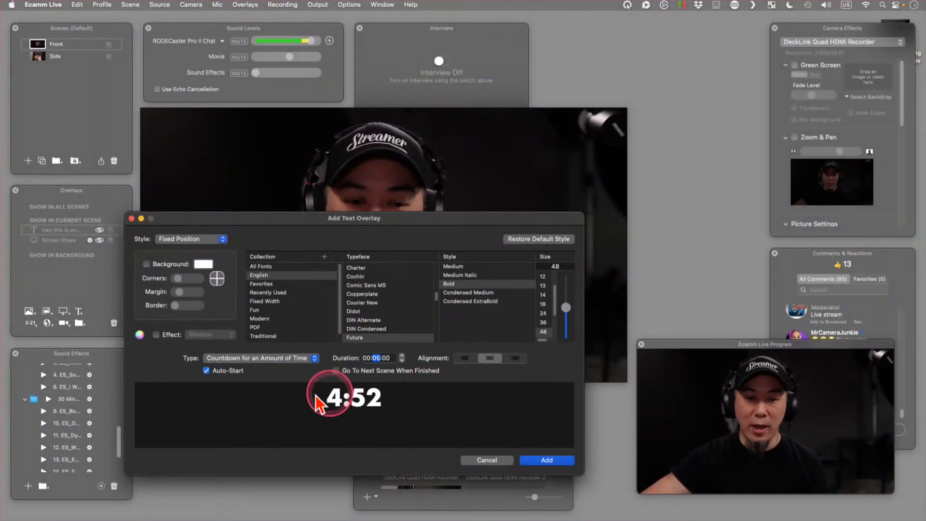
{"action": "left_click", "coordinate": [367, 311]}
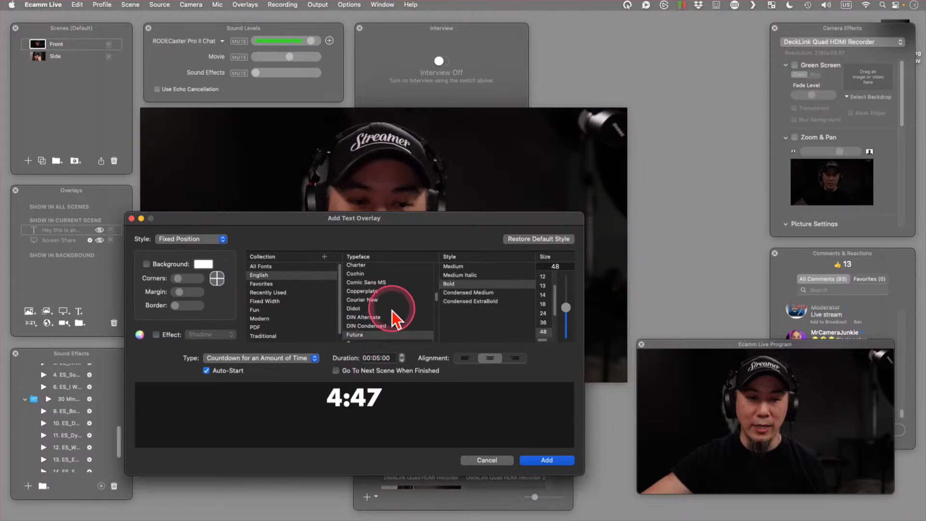
{"action": "left_click", "coordinate": [379, 336]}
{"action": "scroll", "coordinate": [377, 334], "scroll_direction": "down", "scroll_amount": 3}
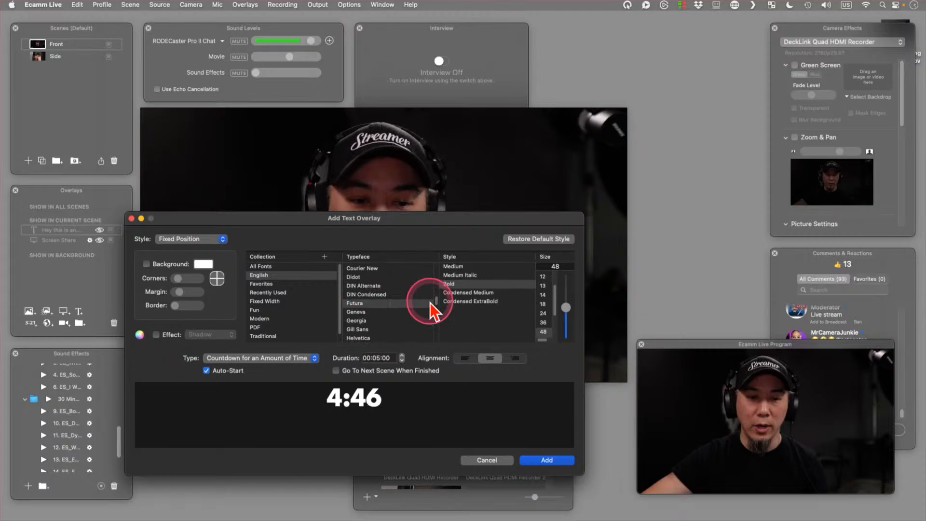
{"action": "left_click", "coordinate": [377, 305]}
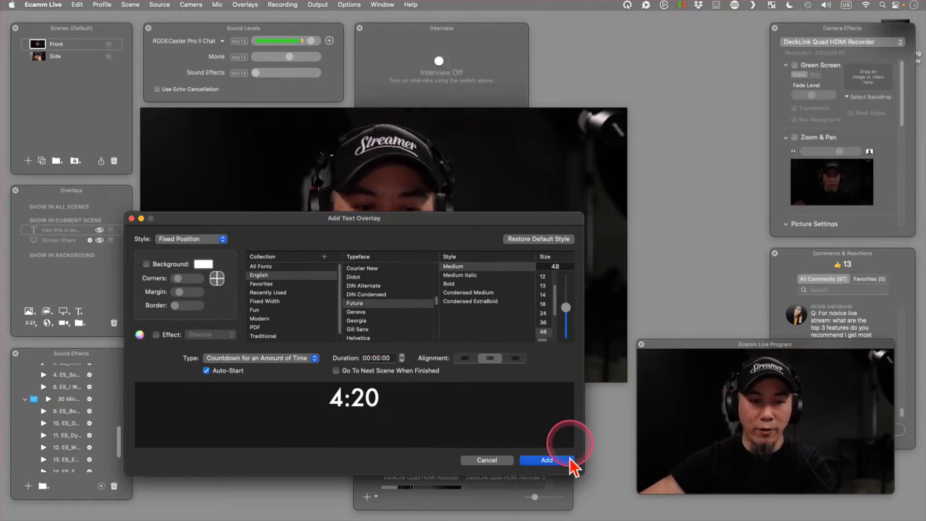
Add the countdown overlay to the Front scene and place it in the video frame's lower-right corner.
{"action": "left_click", "coordinate": [546, 459]}
{"action": "left_click_drag", "start_coordinate": [407, 289], "coordinate": [503, 240]}
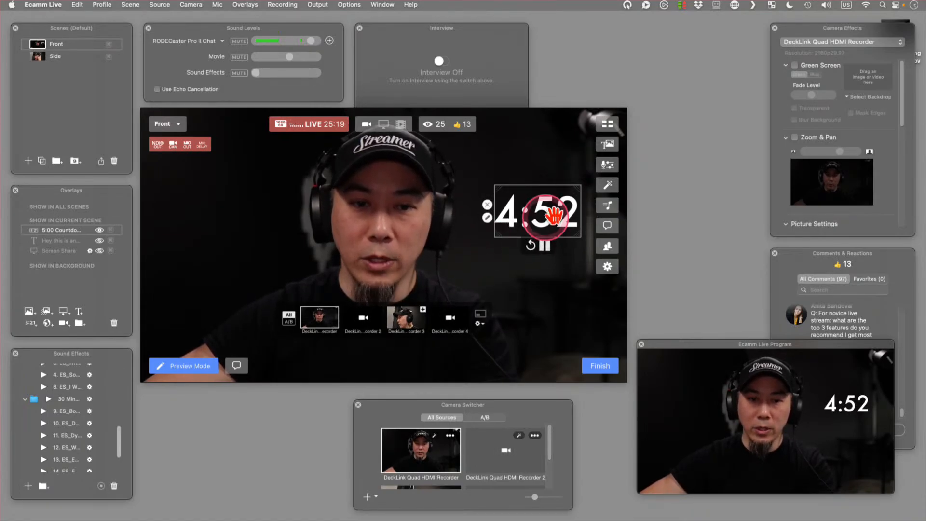
{"action": "left_click_drag", "start_coordinate": [541, 212], "coordinate": [578, 336]}
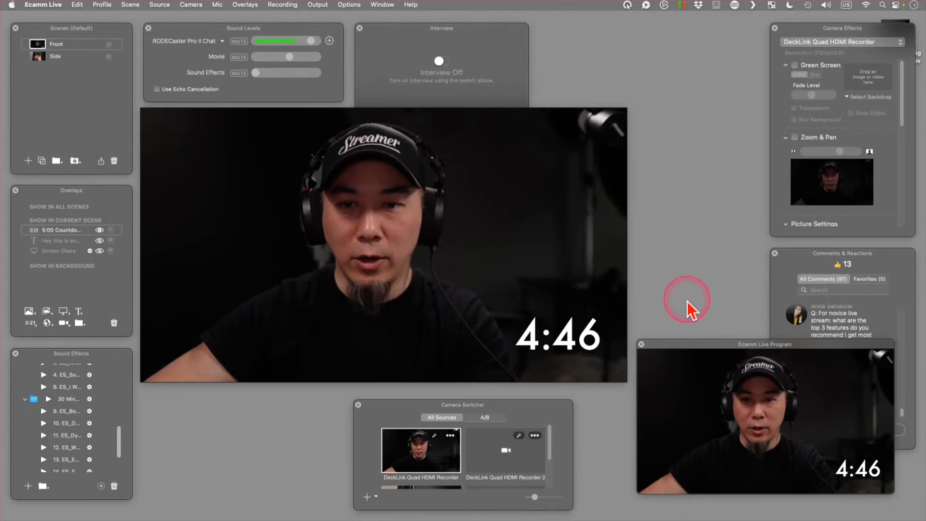
{"action": "mouse_move", "coordinate": [545, 335]}
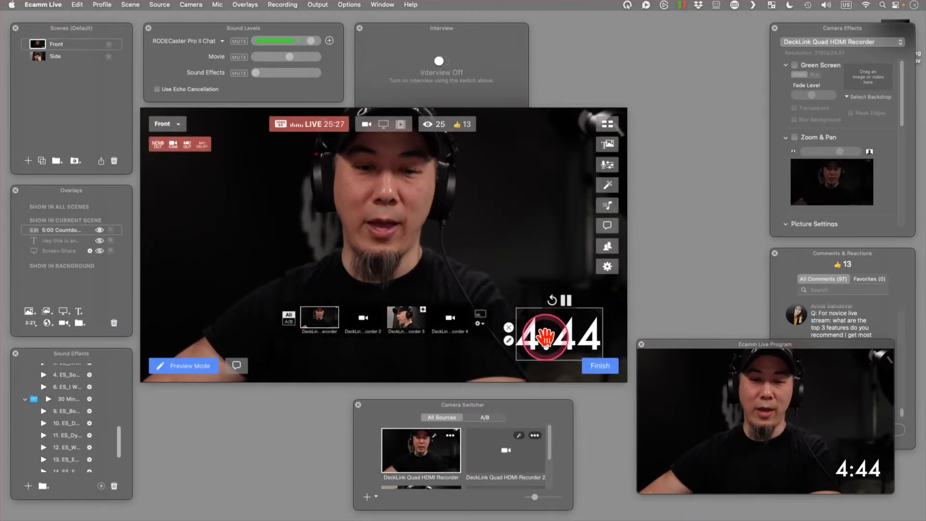
{"action": "double_click", "coordinate": [565, 337]}
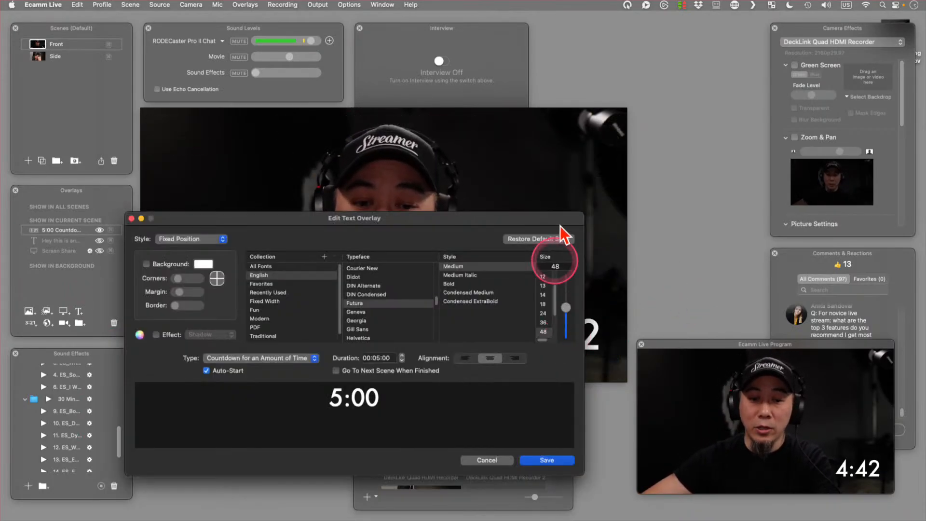
{"action": "left_click", "coordinate": [487, 466]}
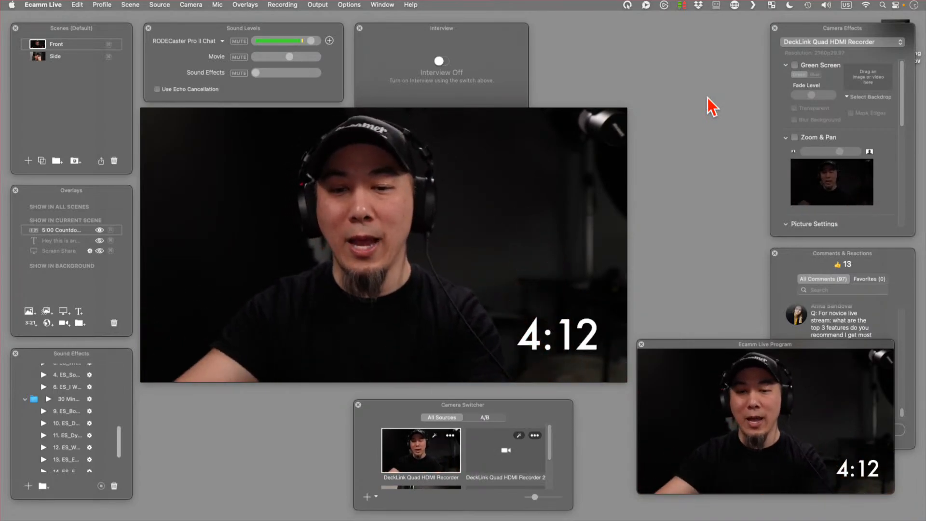
Set the 5-minute countdown overlay to go to the next scene when finished and save it.
{"action": "double_click", "coordinate": [564, 330]}
{"action": "left_click", "coordinate": [393, 218]}
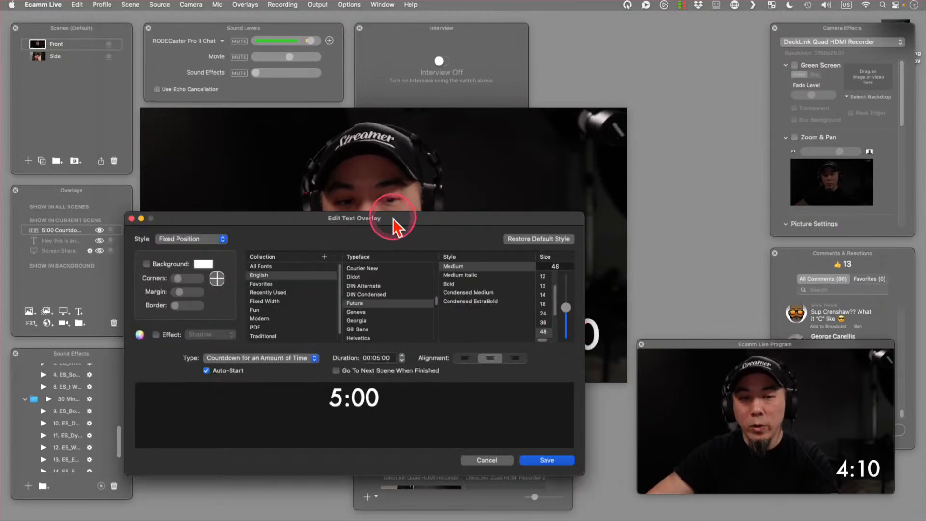
{"action": "left_click_drag", "start_coordinate": [392, 218], "coordinate": [291, 29]}
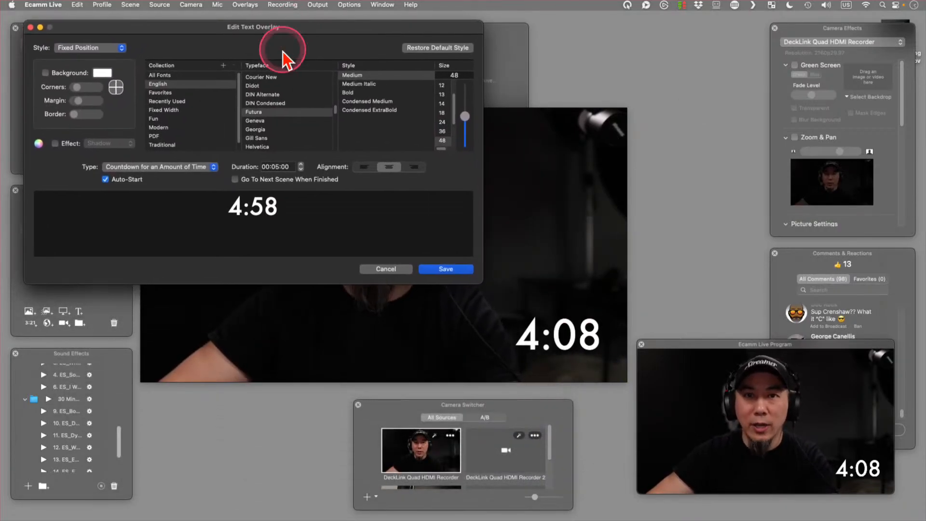
{"action": "left_click", "coordinate": [235, 180]}
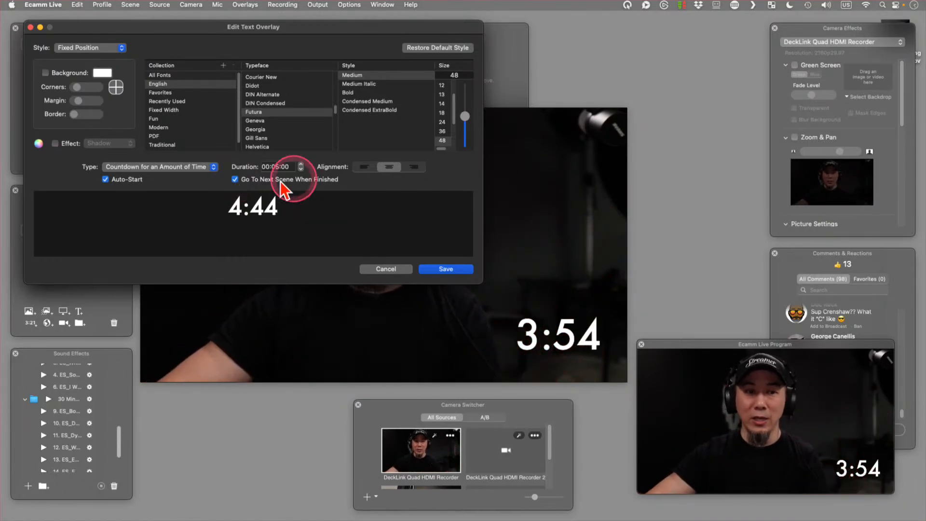
{"action": "left_click", "coordinate": [442, 269]}
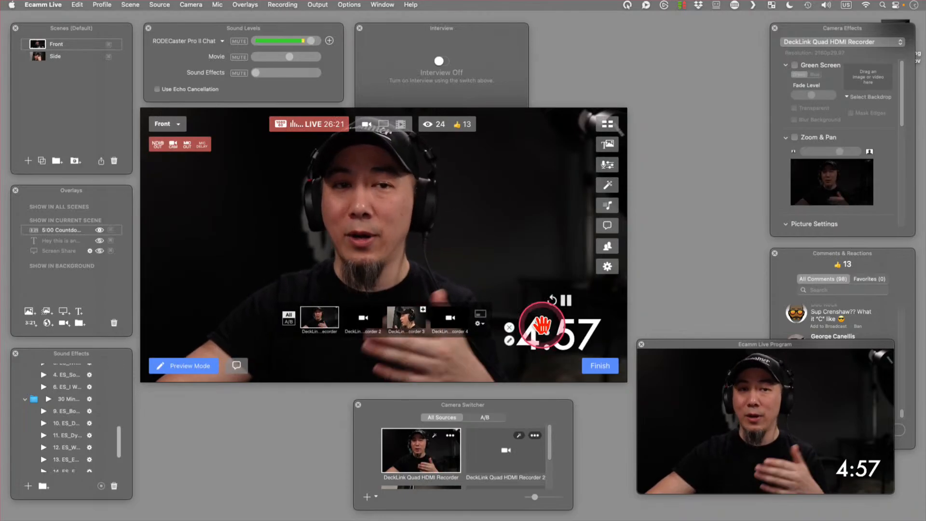
Switch to the Side scene and back to Front so the auto-start countdown restarts.
{"action": "left_click", "coordinate": [39, 57]}
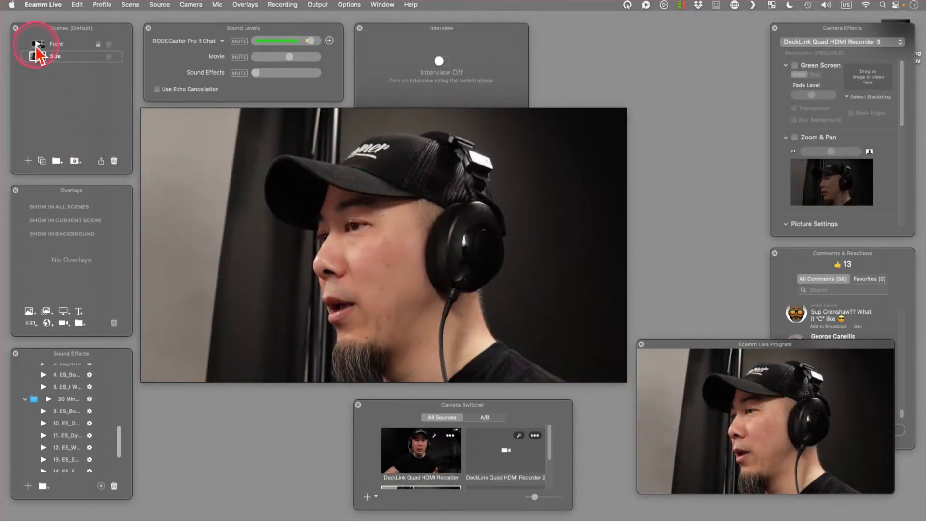
{"action": "left_click", "coordinate": [37, 43]}
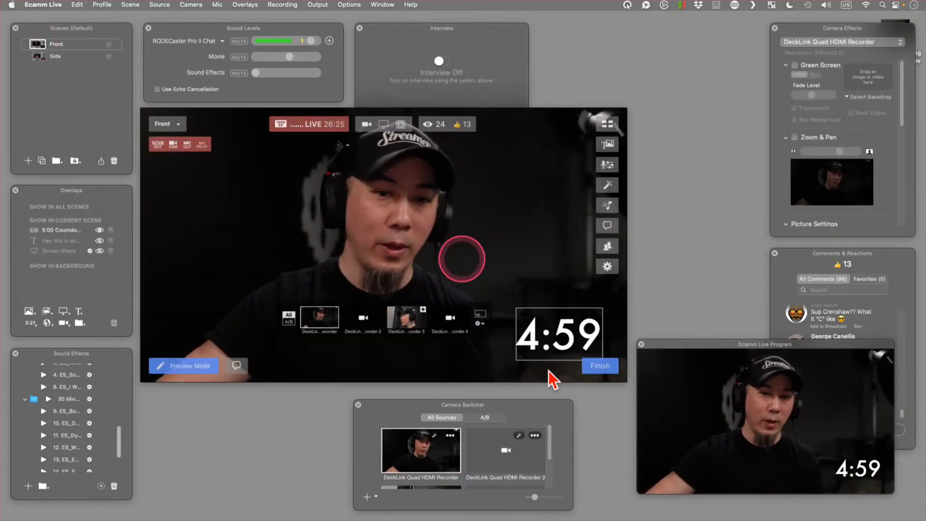
Change the countdown overlay's type to Countdown to a Date/Time ending 2023-04-21 at 2:45 PM and save it.
{"action": "double_click", "coordinate": [570, 331]}
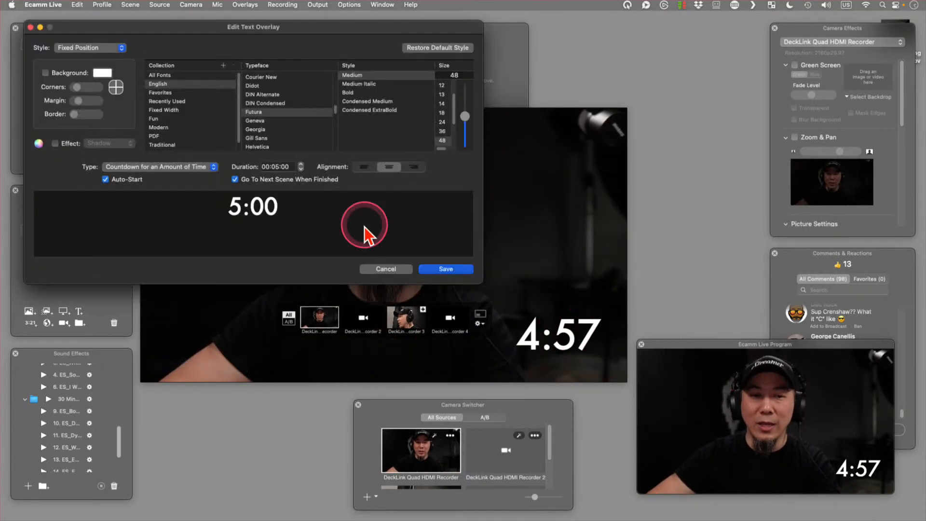
{"action": "left_click_drag", "start_coordinate": [221, 33], "coordinate": [224, 235]}
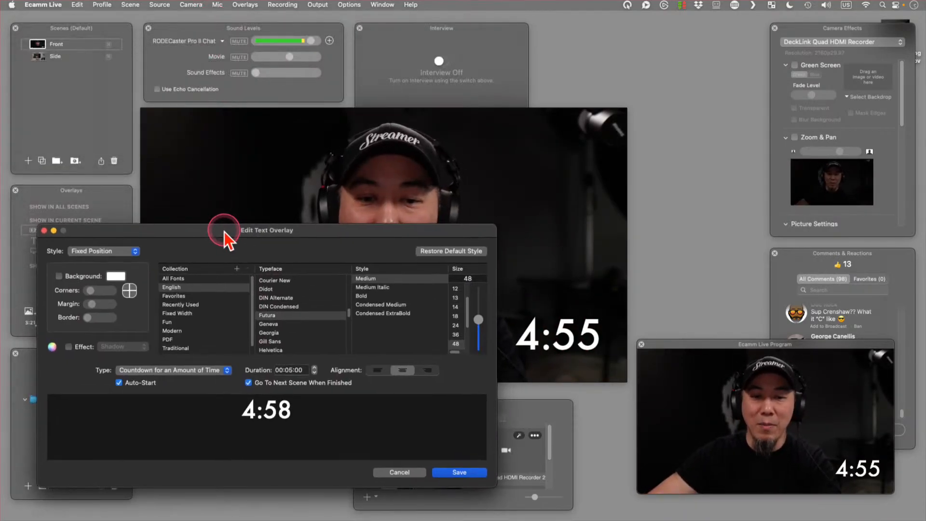
{"action": "left_click", "coordinate": [134, 250]}
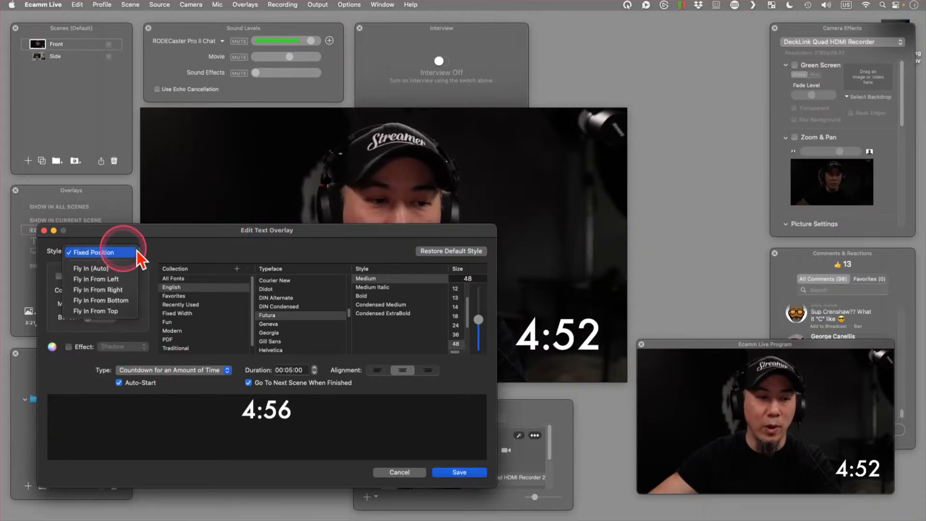
{"action": "left_click", "coordinate": [185, 239]}
{"action": "left_click_drag", "start_coordinate": [175, 236], "coordinate": [169, 79]}
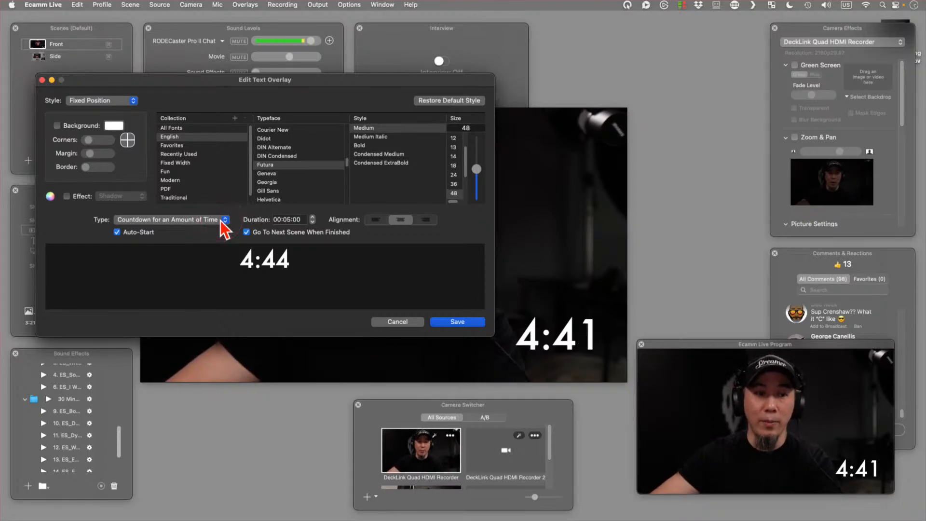
{"action": "left_click", "coordinate": [290, 220]}
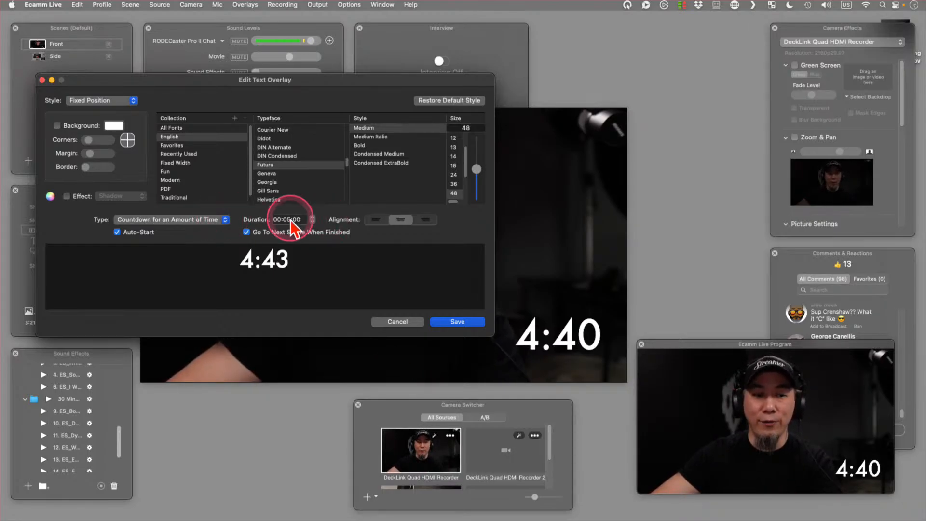
{"action": "left_click", "coordinate": [226, 219]}
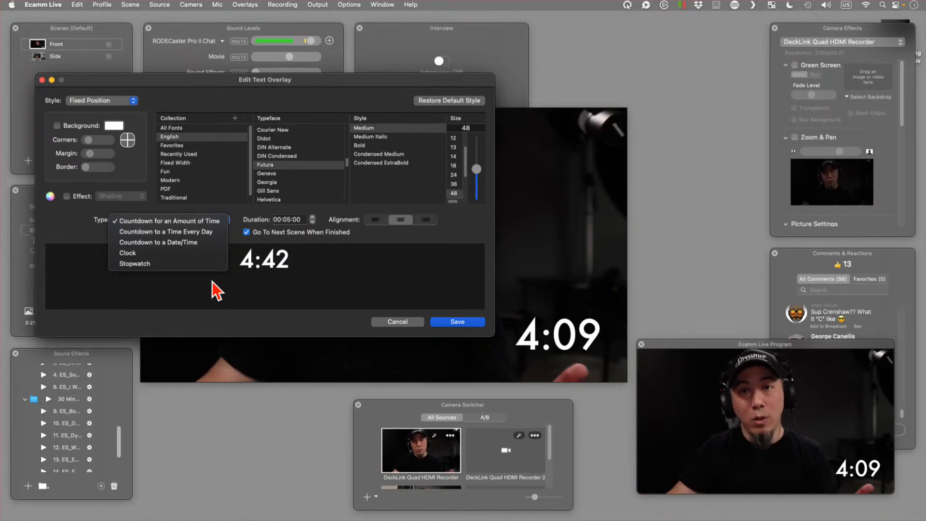
{"action": "left_click", "coordinate": [191, 242]}
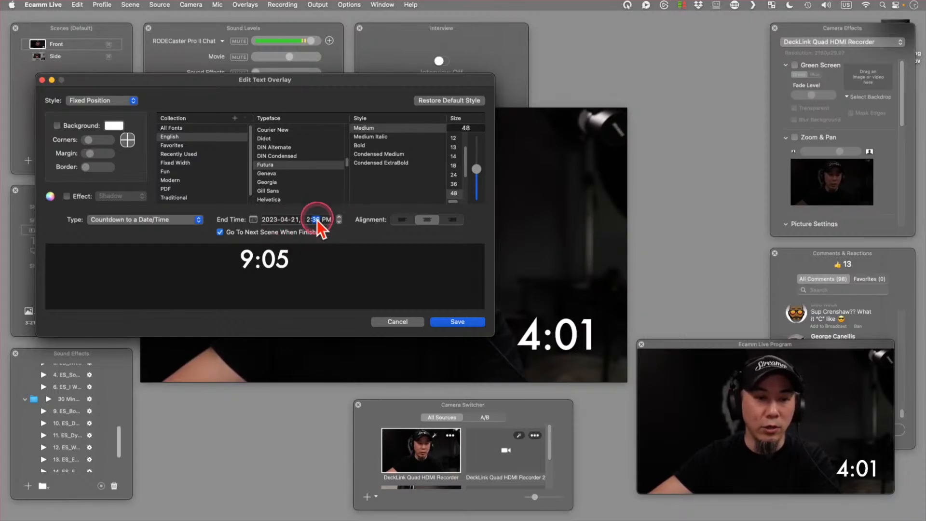
{"action": "type", "text": "45"}
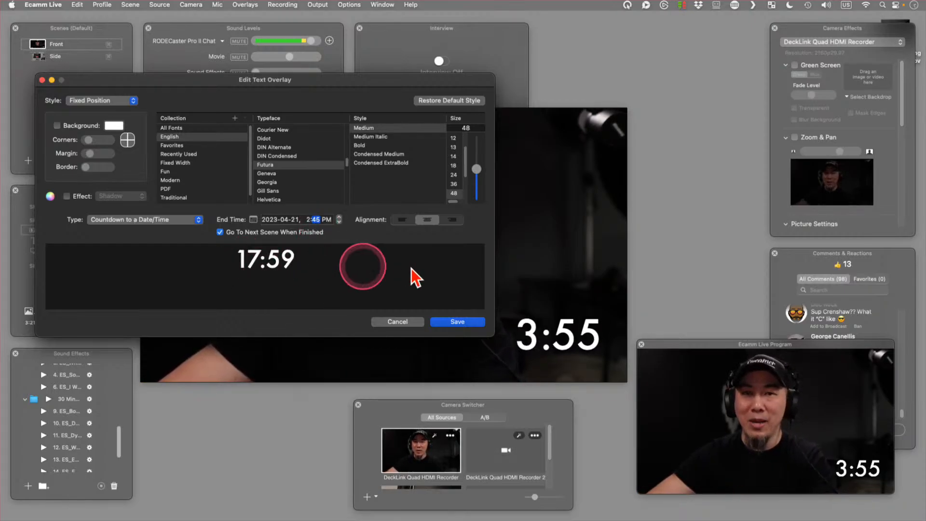
{"action": "left_click", "coordinate": [457, 323]}
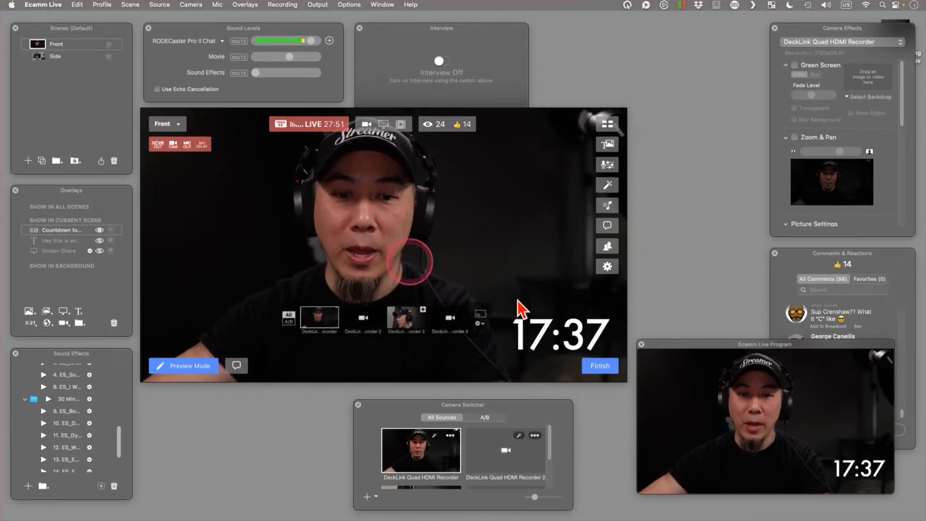
Nudge the countdown down slightly and place a new fixed-position text overlay reading "Deal ends in..." directly above it.
{"action": "left_click", "coordinate": [528, 333]}
{"action": "left_click", "coordinate": [520, 265]}
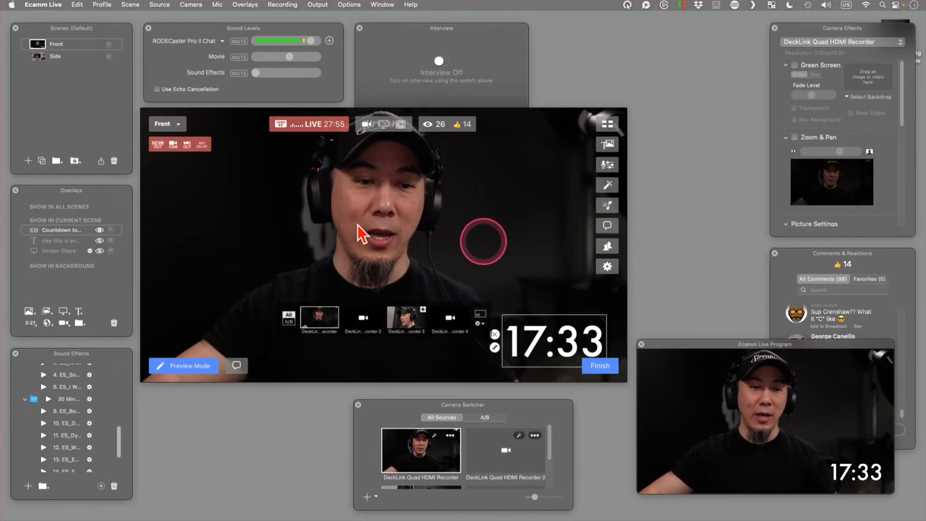
{"action": "left_click", "coordinate": [79, 312]}
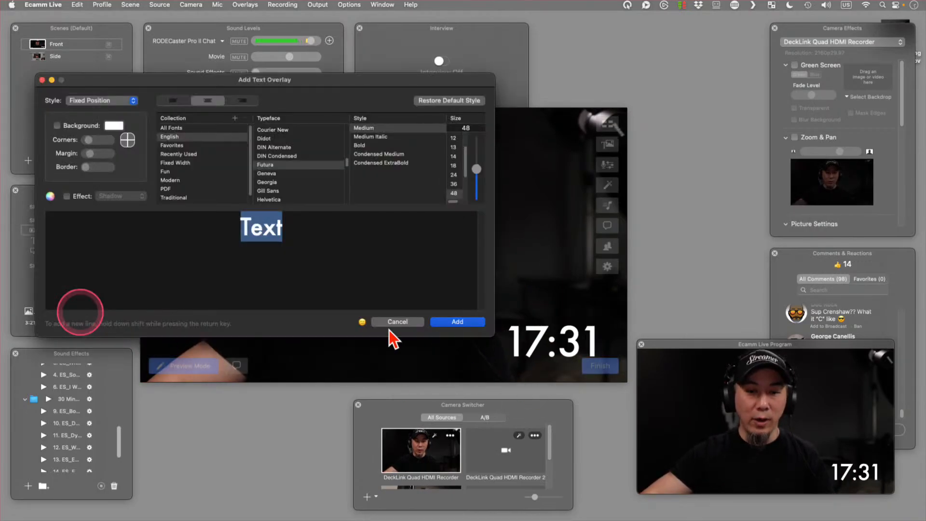
{"action": "left_click", "coordinate": [321, 242]}
{"action": "type", "text": "Deal ends in"}
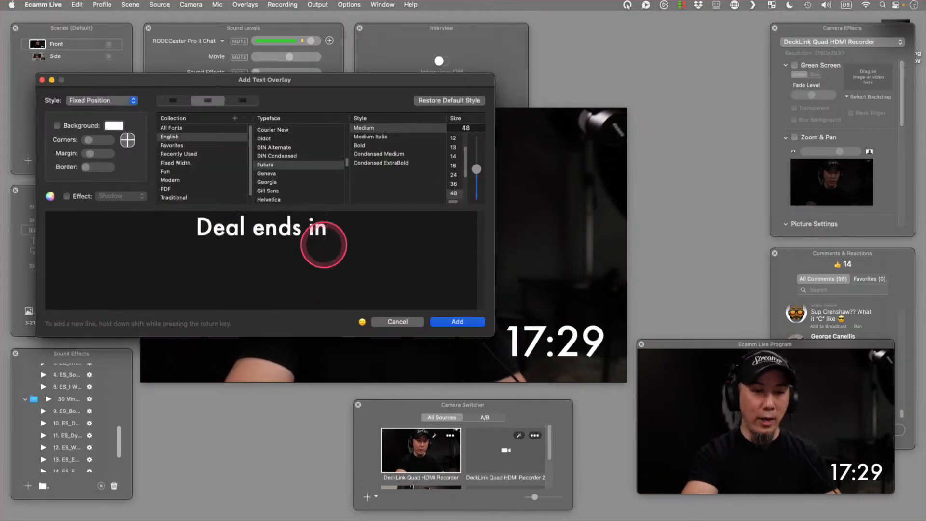
{"action": "type", "text": "..."}
{"action": "left_click", "coordinate": [472, 321]}
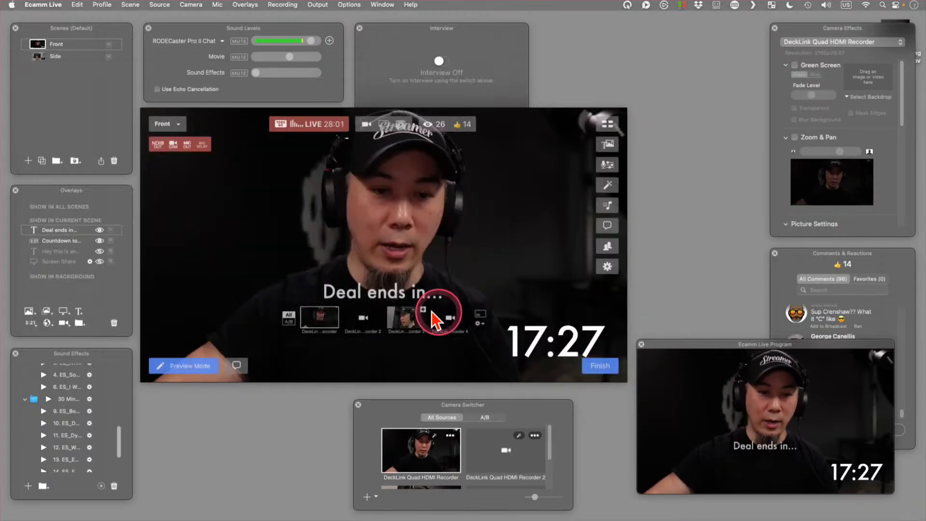
{"action": "left_click_drag", "start_coordinate": [379, 294], "coordinate": [559, 293]}
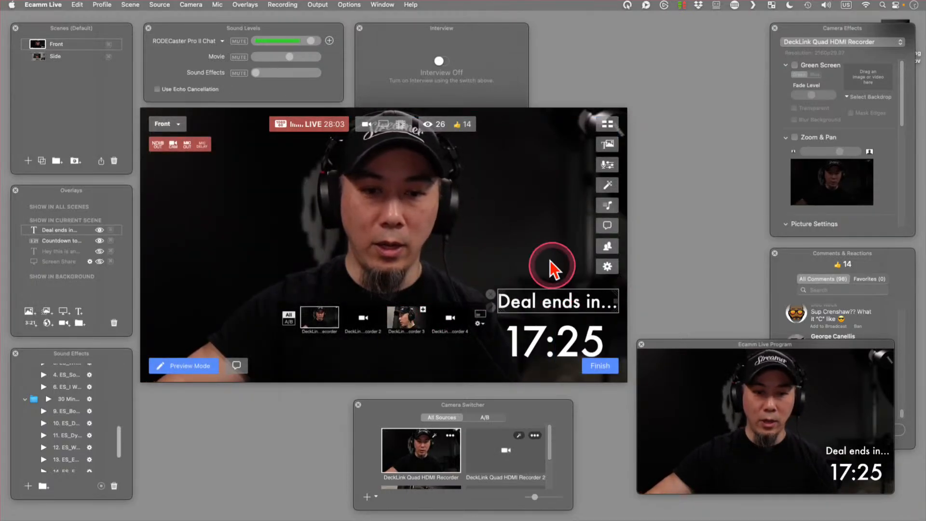
{"action": "left_click", "coordinate": [542, 247]}
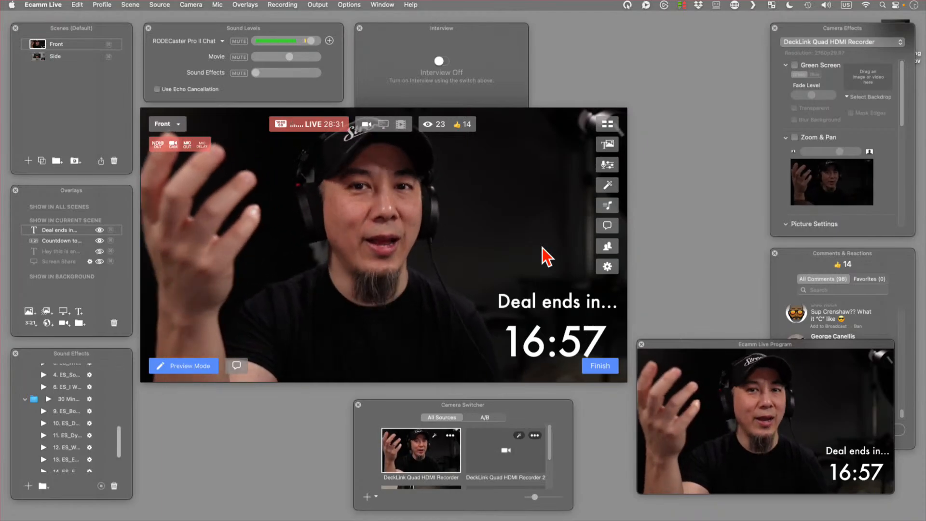
{"action": "left_click", "coordinate": [527, 305]}
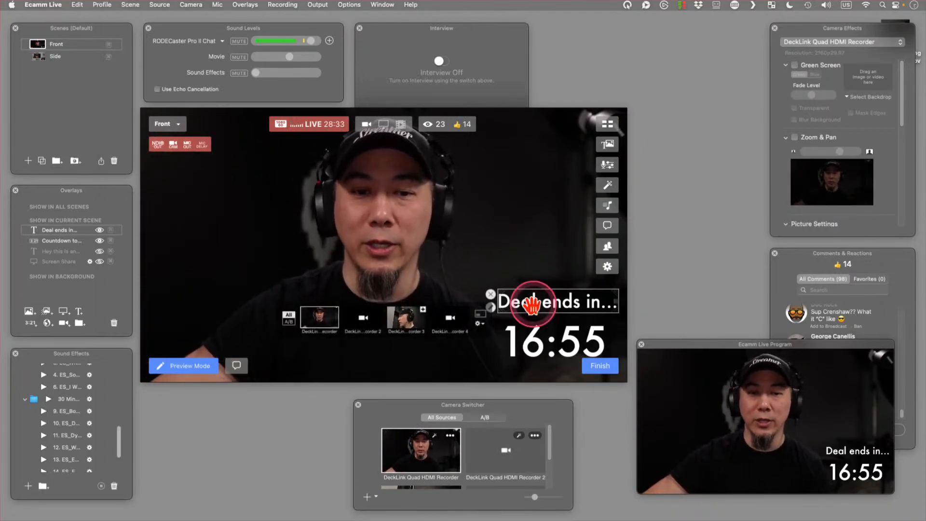
{"action": "left_click", "coordinate": [593, 345]}
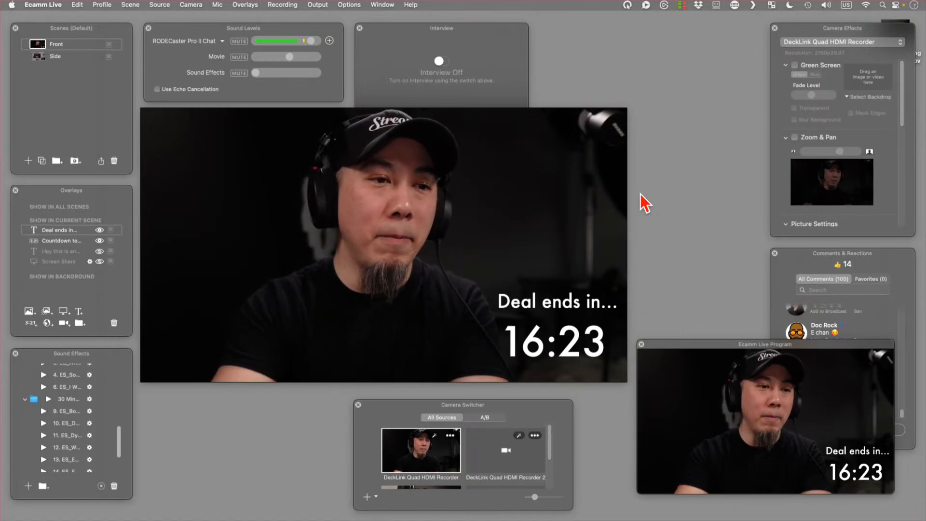
{"action": "left_click", "coordinate": [673, 136]}
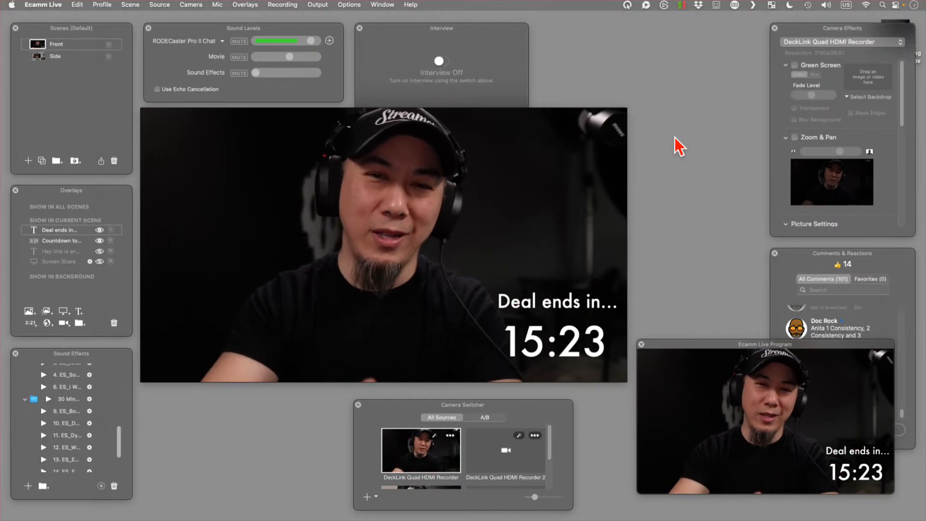
Nudge the countdown slightly up toward the "Deal ends in..." text and hide both overlays from the live frame.
{"action": "left_click", "coordinate": [503, 340]}
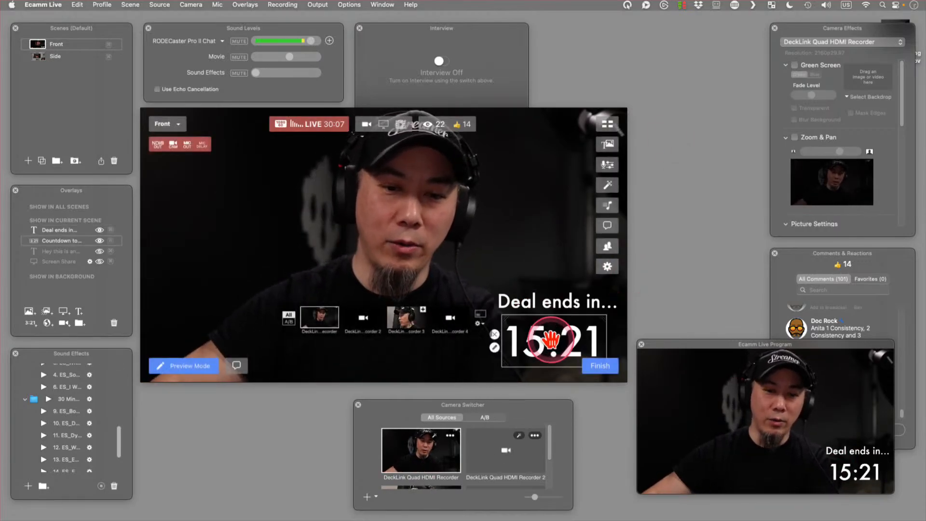
{"action": "left_click_drag", "start_coordinate": [553, 332], "coordinate": [558, 328]}
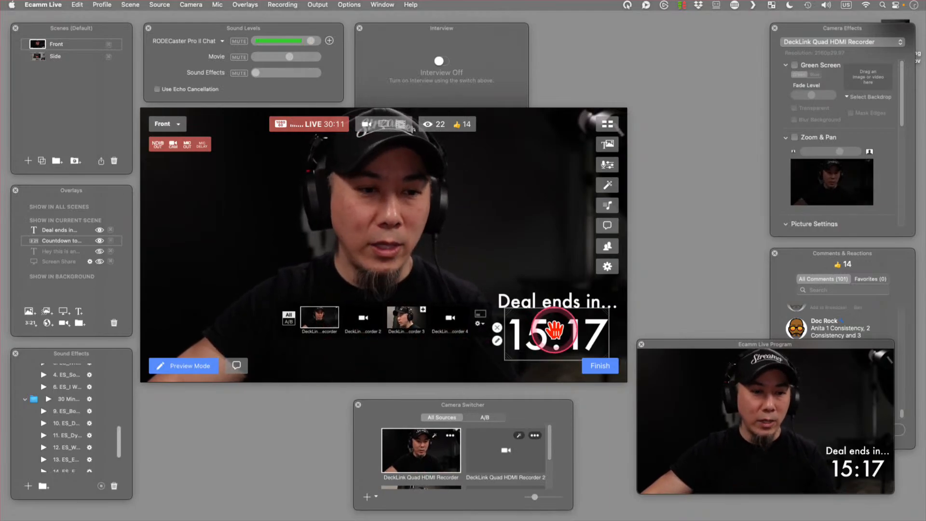
{"action": "left_click", "coordinate": [502, 308]}
{"action": "left_click", "coordinate": [500, 318]}
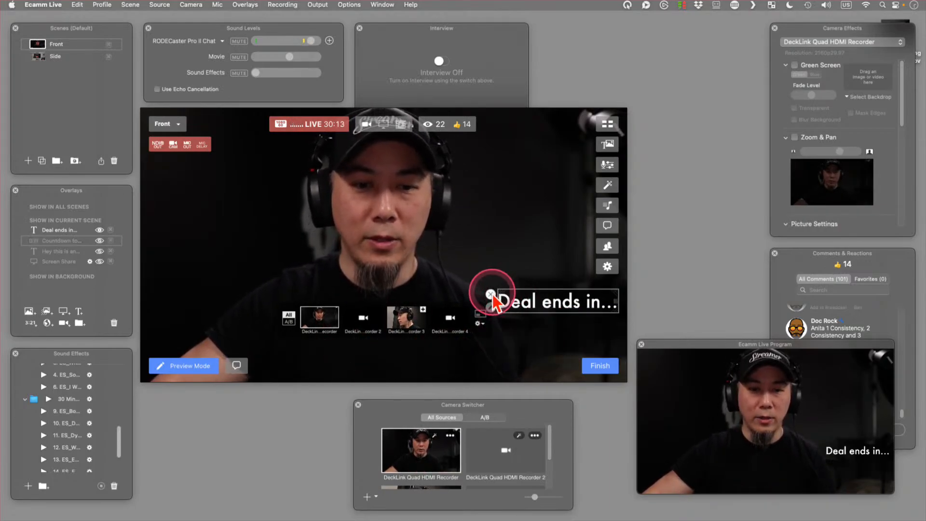
{"action": "left_click", "coordinate": [490, 294]}
{"action": "left_click", "coordinate": [715, 219]}
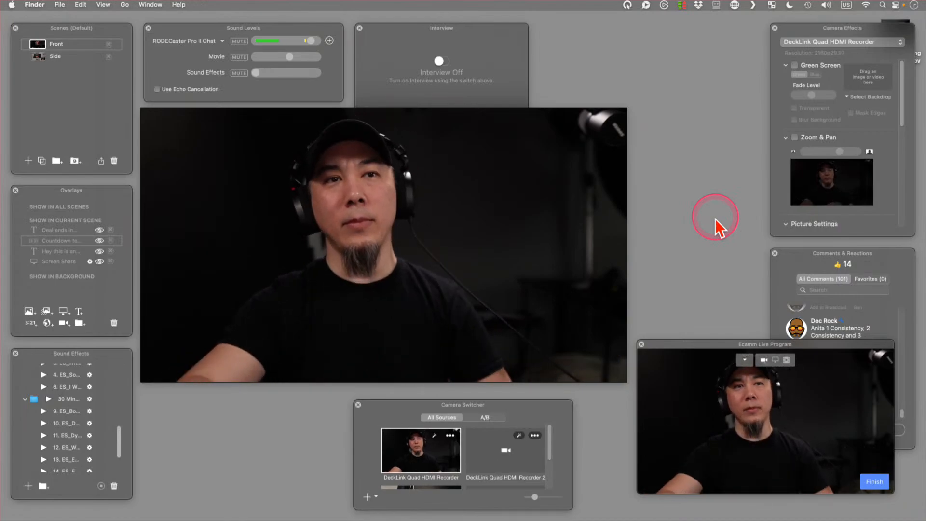
Shrink the OBS Virtual Camera overlay to about half the width of the video frame.
{"action": "mouse_move", "coordinate": [303, 267]}
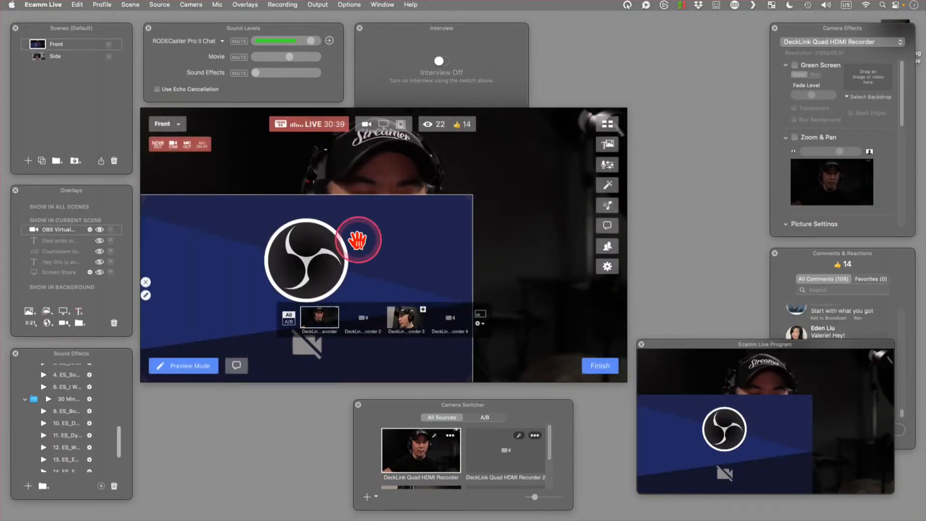
{"action": "scroll", "coordinate": [325, 254], "scroll_direction": "down", "scroll_amount": 4}
{"action": "scroll", "coordinate": [224, 272], "scroll_direction": "down", "scroll_amount": 1}
{"action": "scroll", "coordinate": [198, 276], "scroll_direction": "down", "scroll_amount": 1}
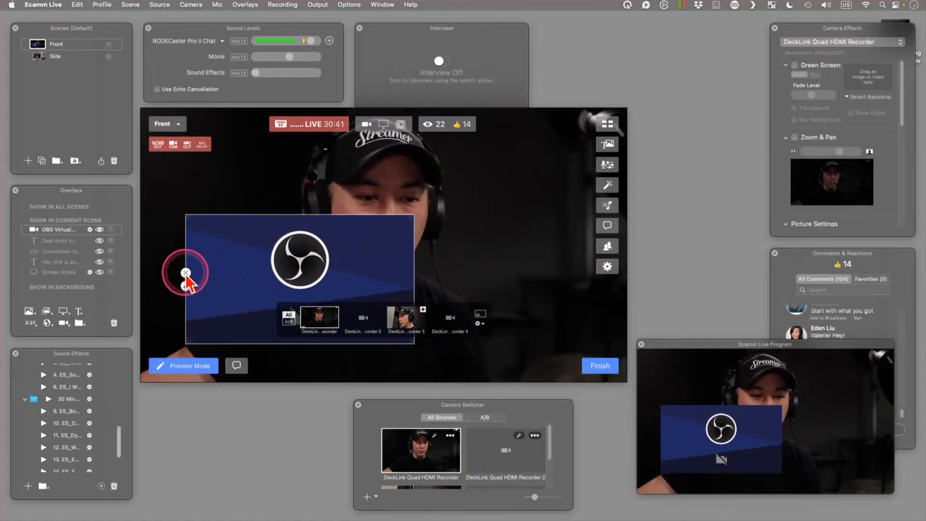
Change the OBS Virtual Camera overlay's video source to DeckLink Quad HDMI Recorder.
{"action": "left_click", "coordinate": [186, 286]}
{"action": "left_click", "coordinate": [134, 258]}
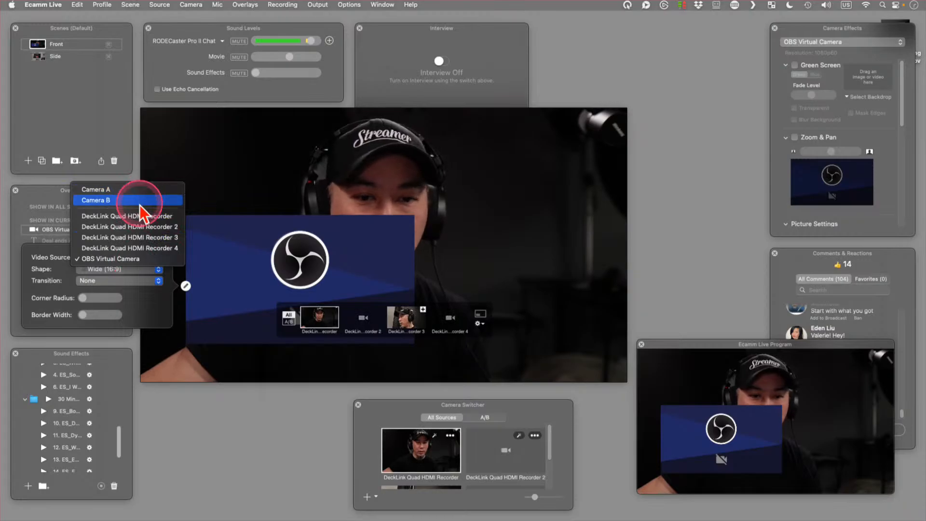
{"action": "left_click", "coordinate": [146, 217]}
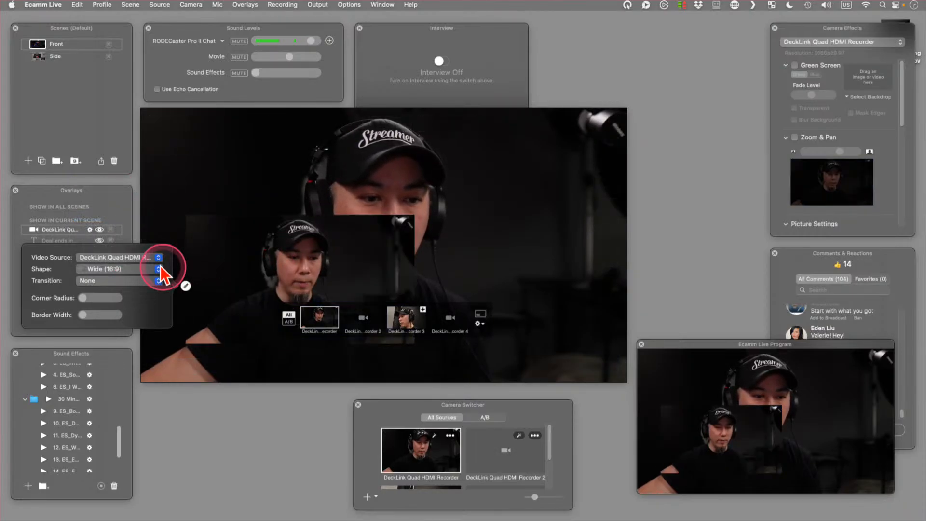
Shrink the camera overlay to about a third of the frame's width and place it on the upper right side of the video.
{"action": "left_click_drag", "start_coordinate": [219, 253], "coordinate": [437, 261]}
{"action": "left_click", "coordinate": [63, 323]}
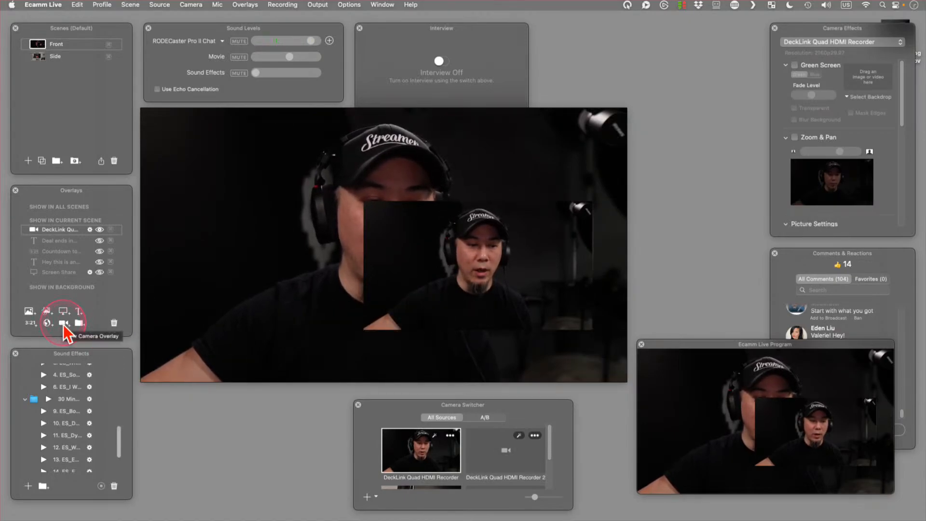
{"action": "scroll", "coordinate": [489, 254], "scroll_direction": "down", "scroll_amount": 5}
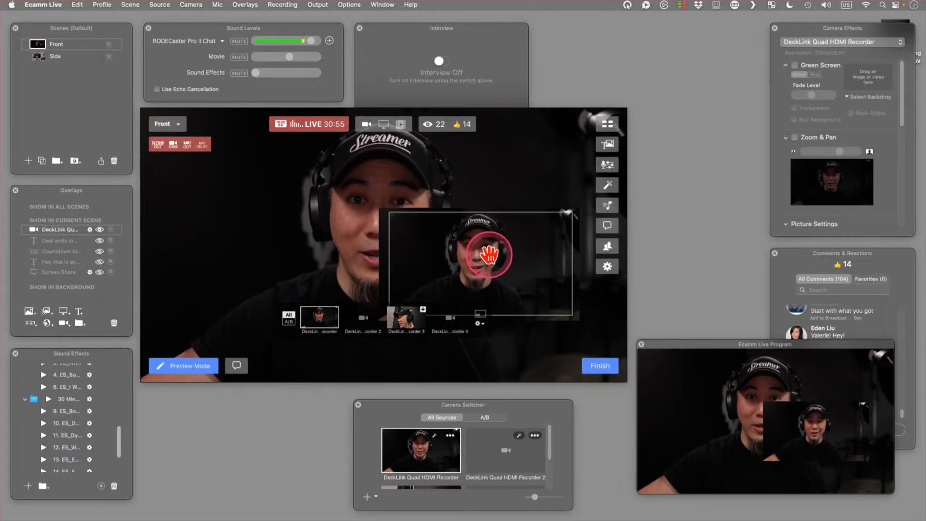
{"action": "mouse_move", "coordinate": [494, 256]}
{"action": "left_mouse_down"}
{"action": "mouse_move", "coordinate": [311, 242]}
{"action": "mouse_move", "coordinate": [532, 167]}
{"action": "mouse_move", "coordinate": [523, 284]}
{"action": "mouse_move", "coordinate": [534, 285]}
{"action": "mouse_move", "coordinate": [534, 203]}
{"action": "left_mouse_up"}
Examine the video sources available for the camera overlay, leaving the current source selected.
{"action": "left_click", "coordinate": [440, 216]}
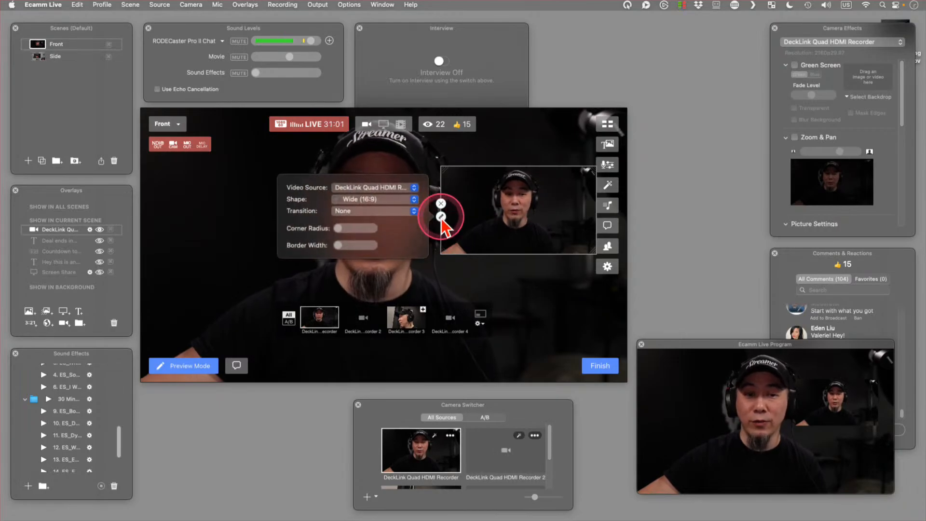
{"action": "left_click", "coordinate": [387, 189]}
{"action": "left_click", "coordinate": [505, 208]}
{"action": "left_click", "coordinate": [505, 208]}
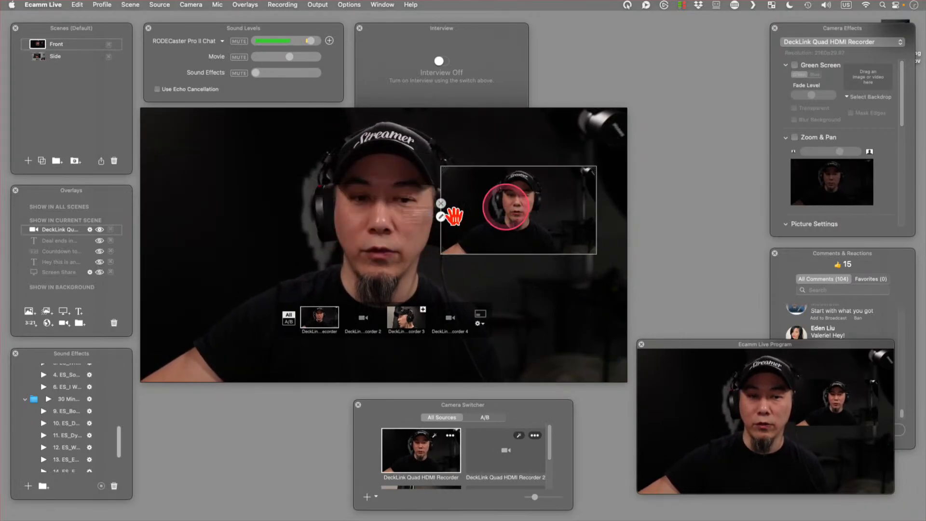
{"action": "left_click", "coordinate": [441, 217]}
{"action": "left_click", "coordinate": [385, 189]}
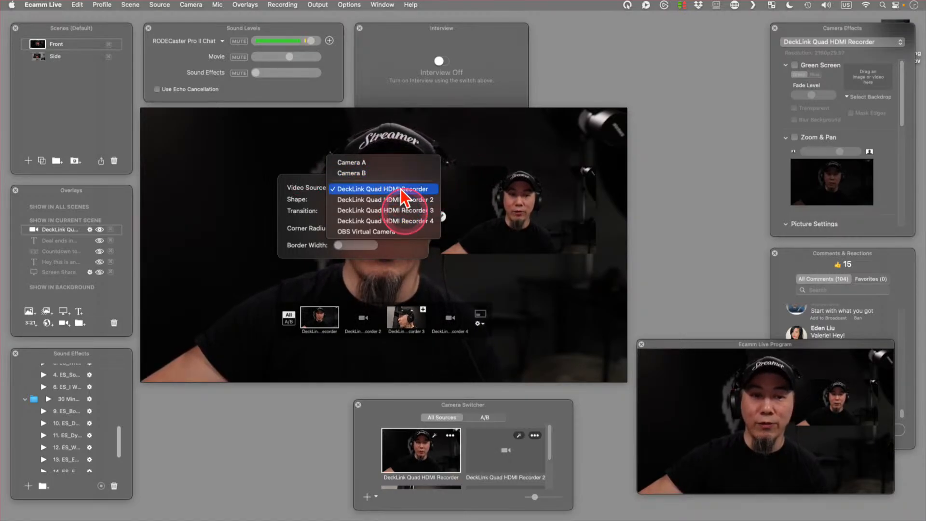
{"action": "left_click", "coordinate": [492, 161]}
{"action": "left_click", "coordinate": [493, 163]}
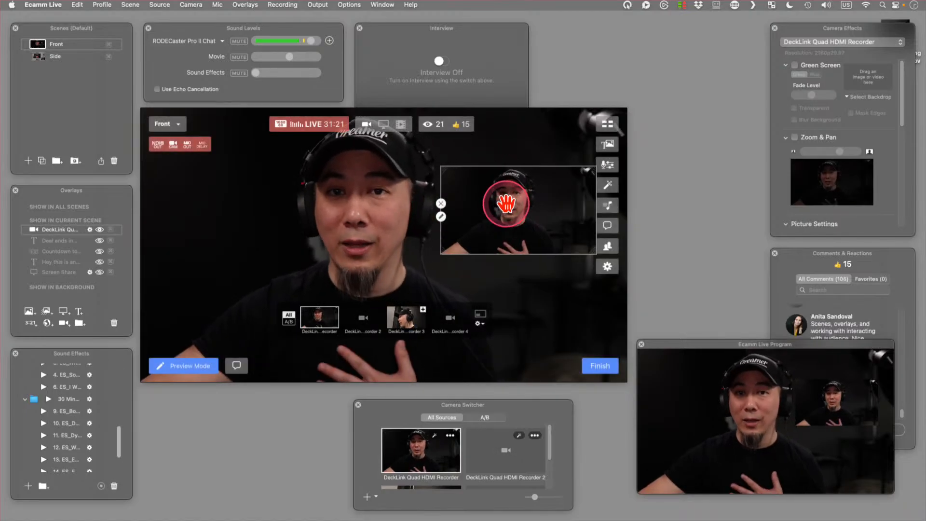
{"action": "left_click", "coordinate": [540, 279]}
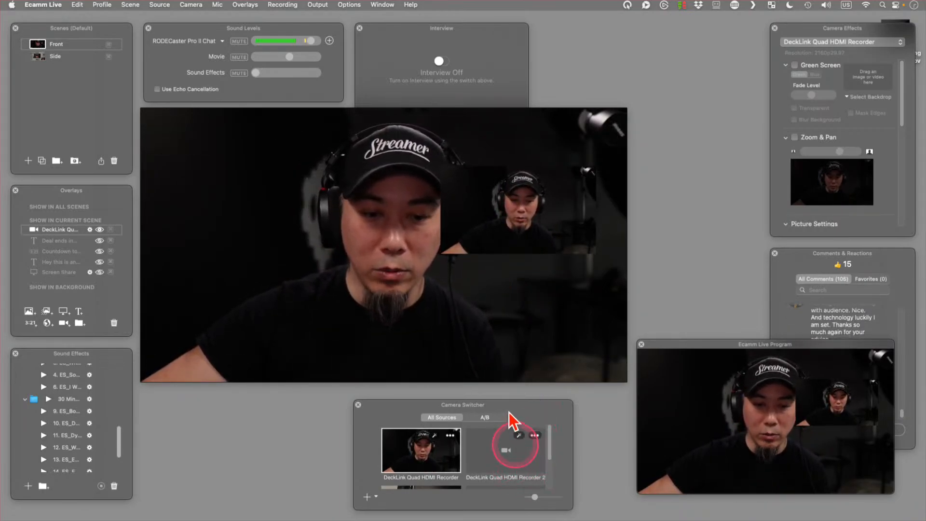
Switch the Camera Switcher to A/B view and assign DeckLink Quad HDMI Recorder 3 as Camera B.
{"action": "left_click_drag", "start_coordinate": [508, 412], "coordinate": [391, 397]}
{"action": "left_click", "coordinate": [375, 400]}
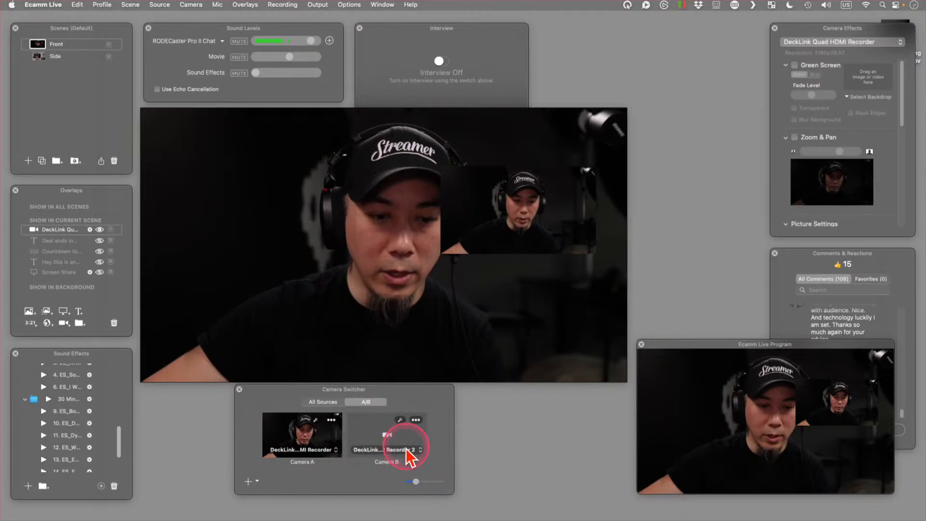
{"action": "left_click", "coordinate": [406, 450]}
{"action": "left_click", "coordinate": [416, 459]}
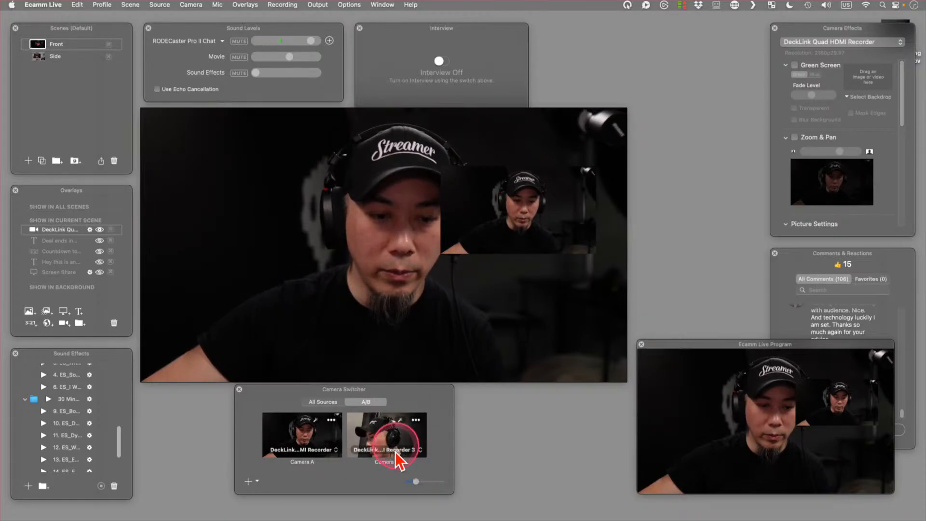
{"action": "left_click_drag", "start_coordinate": [441, 441], "coordinate": [477, 454]}
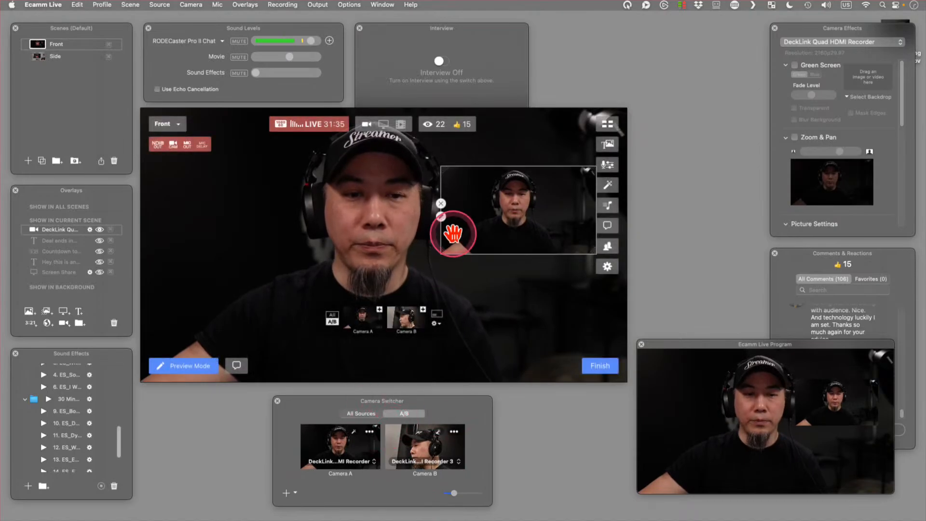
Change the camera overlay's video source to DeckLink Quad HDMI Recorder 3.
{"action": "left_click", "coordinate": [440, 217]}
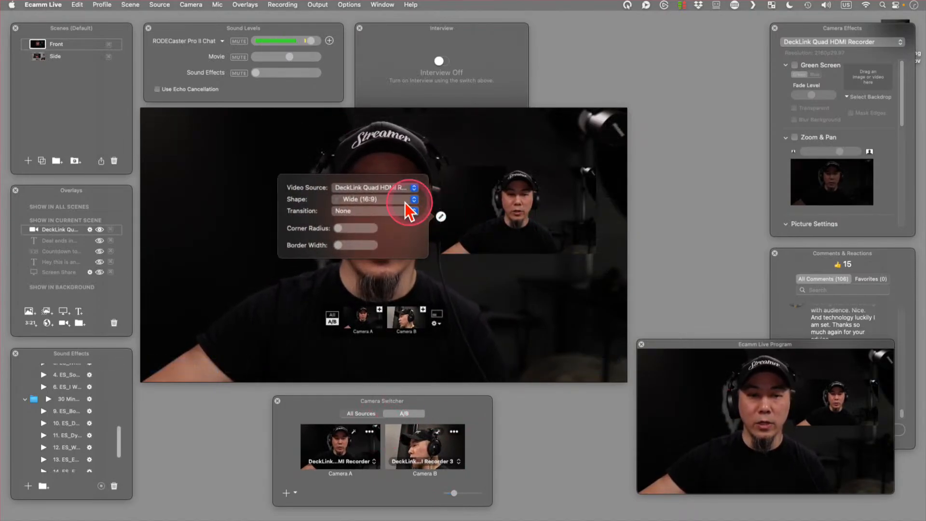
{"action": "left_click", "coordinate": [415, 210]}
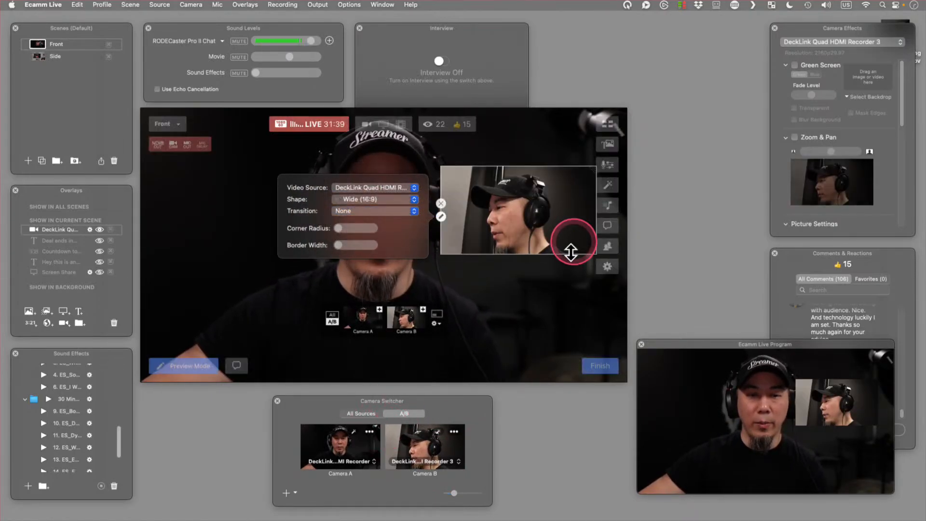
{"action": "left_click", "coordinate": [554, 231]}
Resize the side-view camera overlay to about a third of the frame's width and place it in the video's lower-right corner.
{"action": "scroll", "coordinate": [555, 230], "scroll_direction": "up", "scroll_amount": 3}
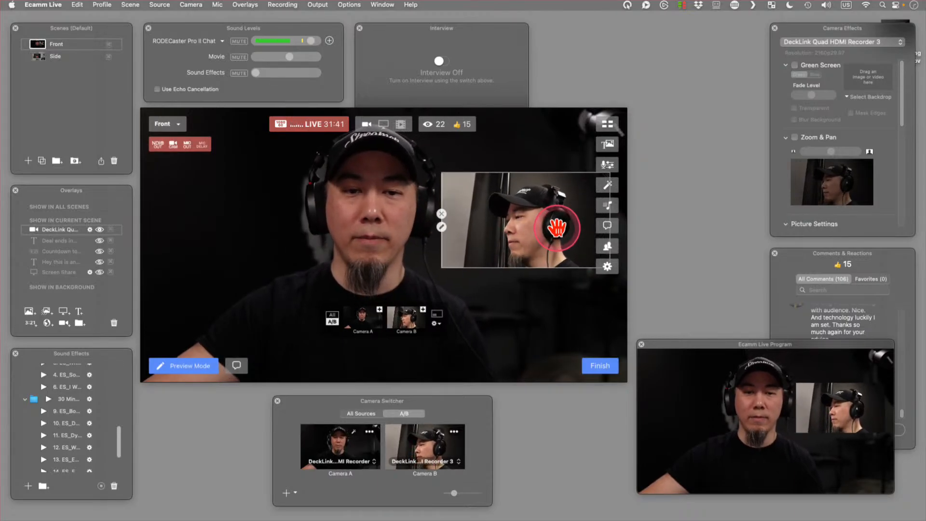
{"action": "left_click_drag", "start_coordinate": [539, 220], "coordinate": [519, 292]}
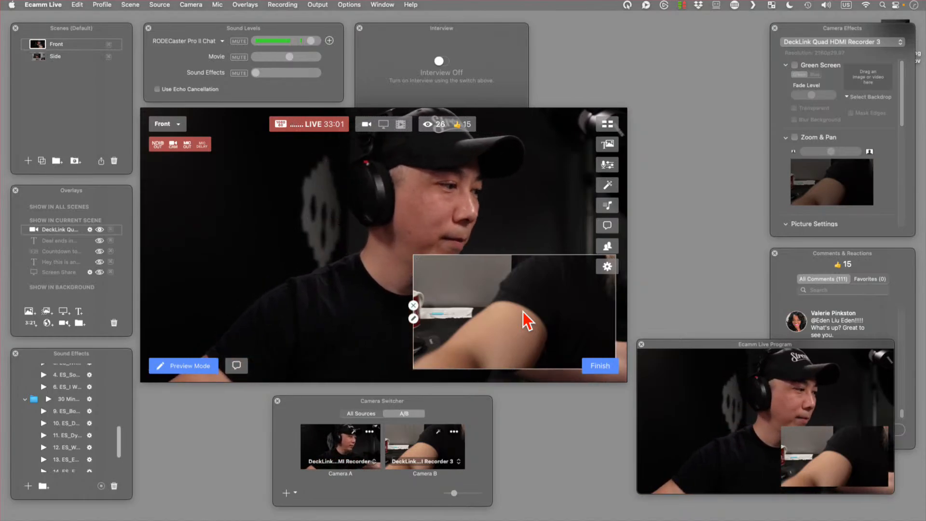
{"action": "left_click", "coordinate": [487, 306]}
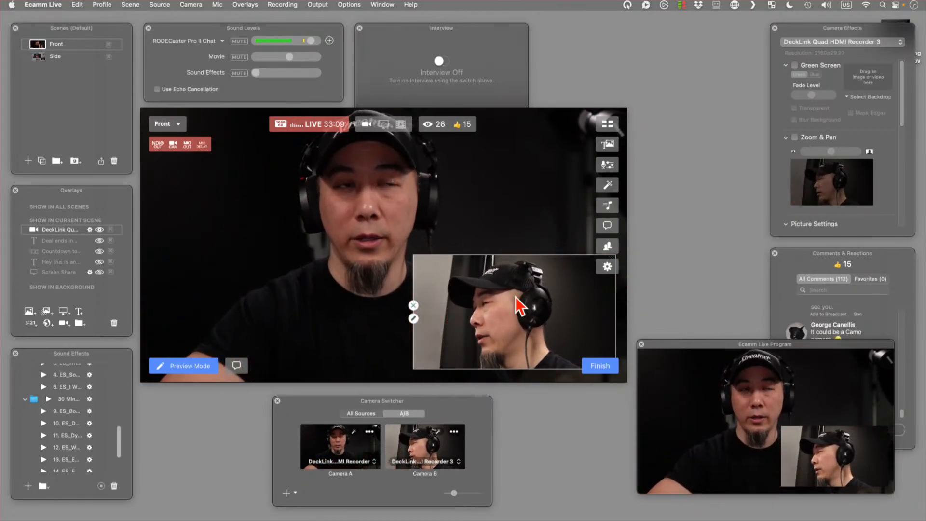
{"action": "left_click", "coordinate": [499, 245]}
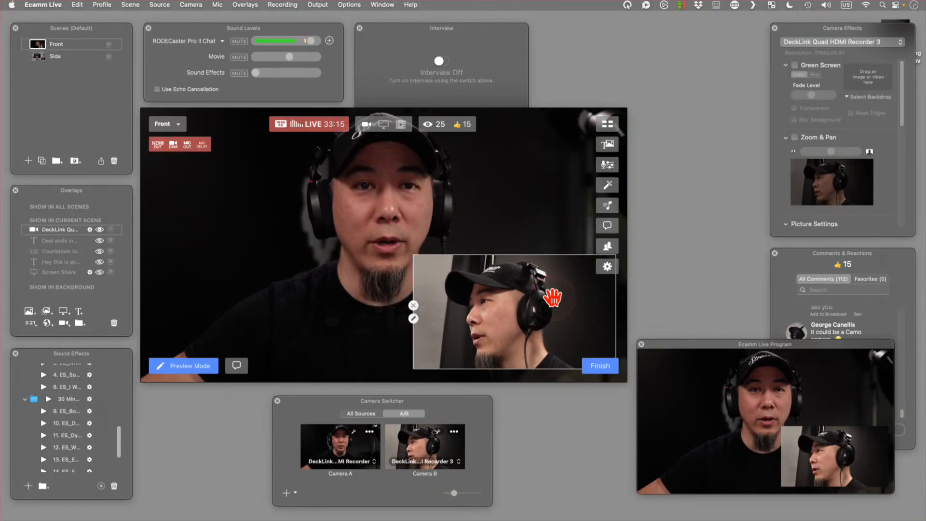
{"action": "scroll", "coordinate": [552, 299], "scroll_direction": "down", "scroll_amount": 3}
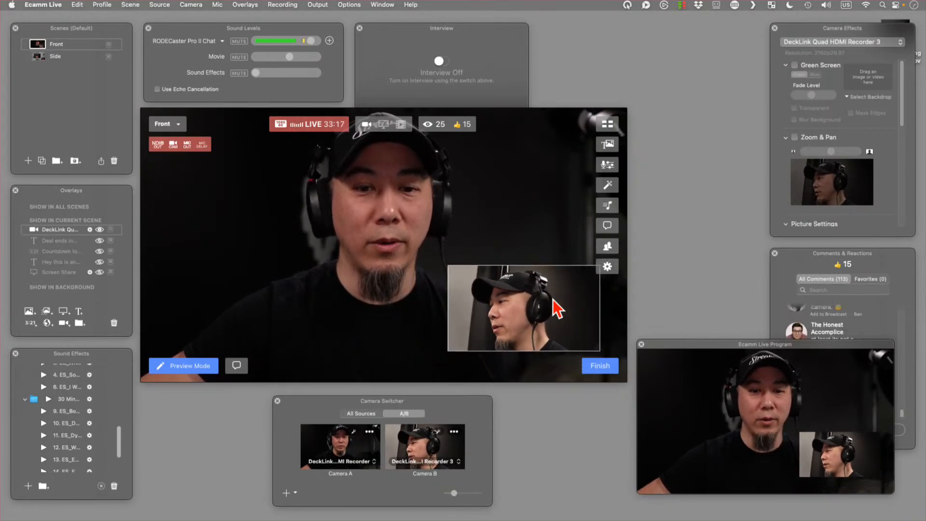
{"action": "left_click_drag", "start_coordinate": [552, 299], "coordinate": [573, 322]}
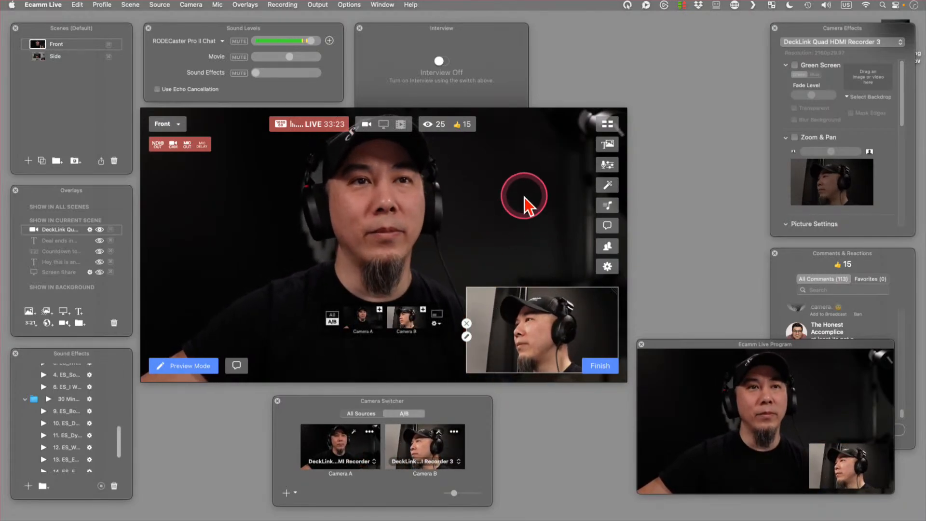
{"action": "left_click", "coordinate": [522, 184]}
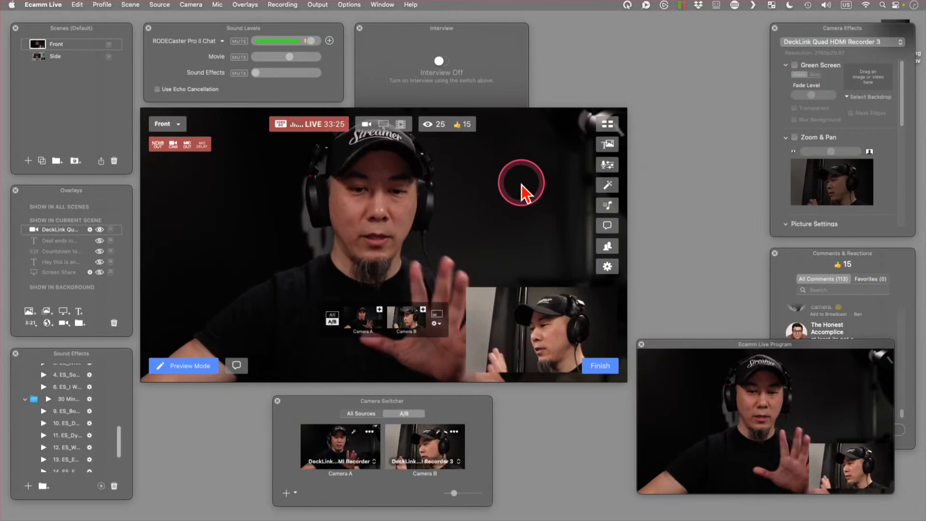
Move the side-view camera overlay up to the middle of the video's right side and look at its settings.
{"action": "left_click", "coordinate": [536, 326]}
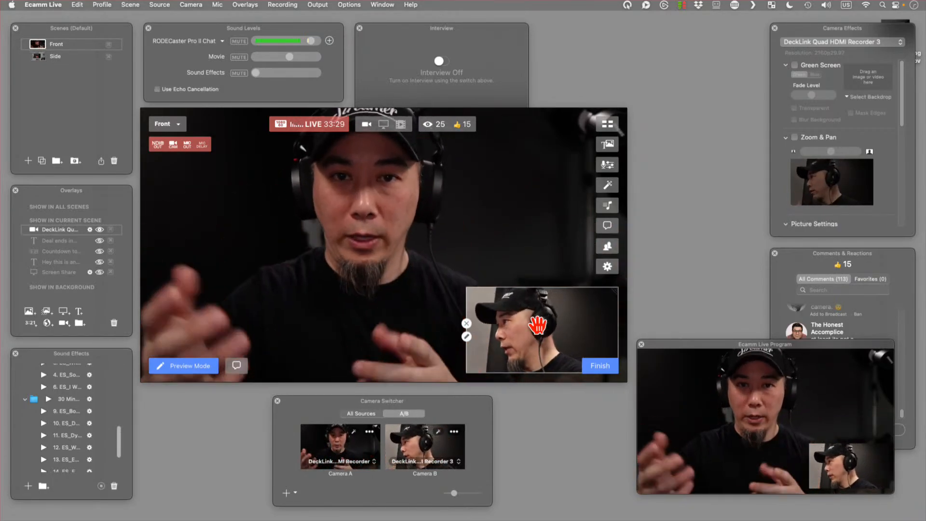
{"action": "left_click", "coordinate": [543, 342]}
{"action": "left_click_drag", "start_coordinate": [543, 341], "coordinate": [528, 262]}
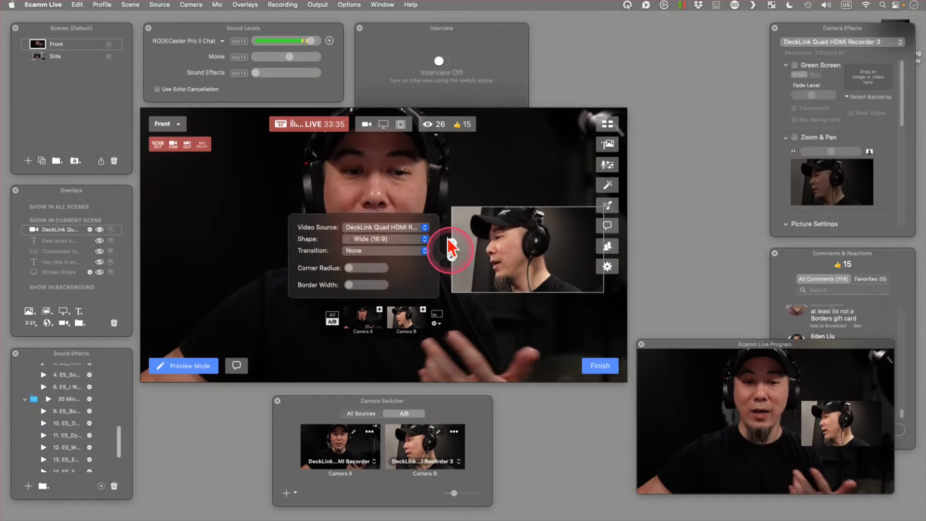
{"action": "left_click", "coordinate": [522, 153]}
{"action": "left_click", "coordinate": [377, 25]}
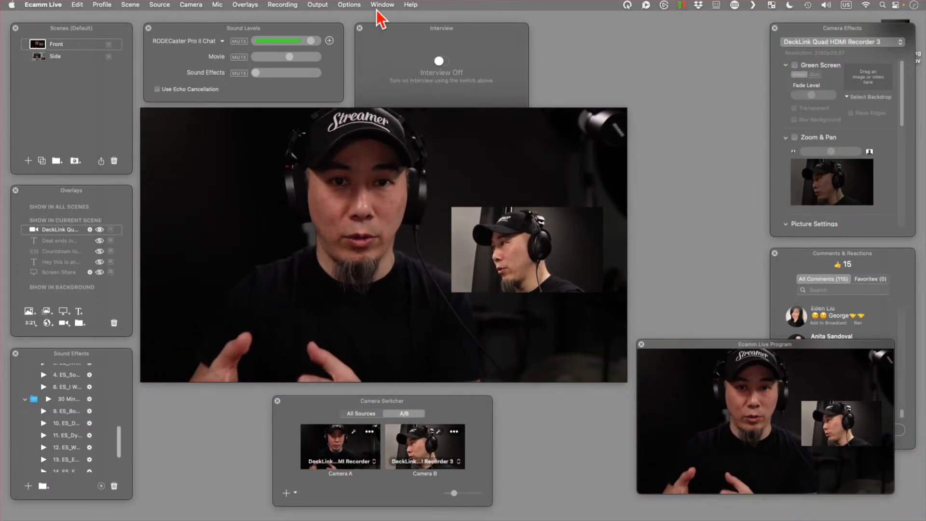
Move the side-view camera overlay to the upper-left corner of the video.
{"action": "mouse_move", "coordinate": [516, 186]}
{"action": "left_click_drag", "start_coordinate": [533, 231], "coordinate": [231, 150]}
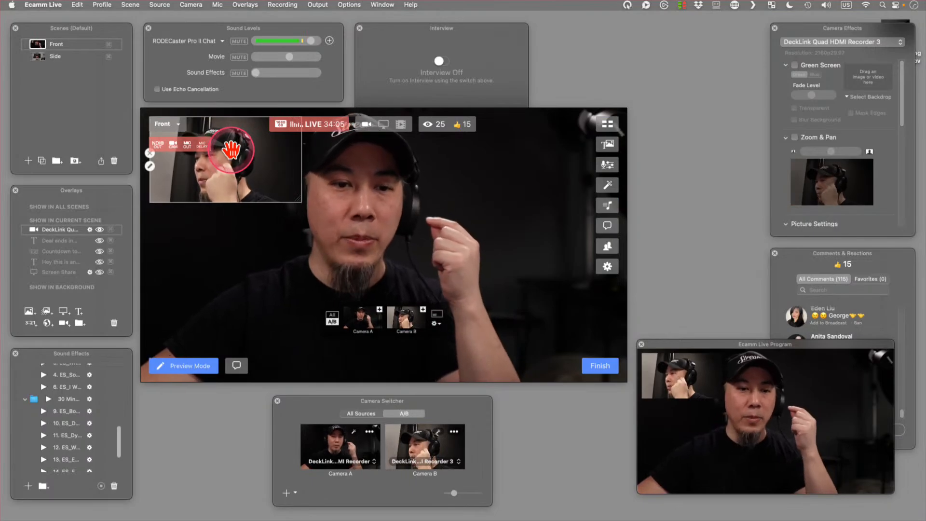
{"action": "left_click", "coordinate": [585, 372]}
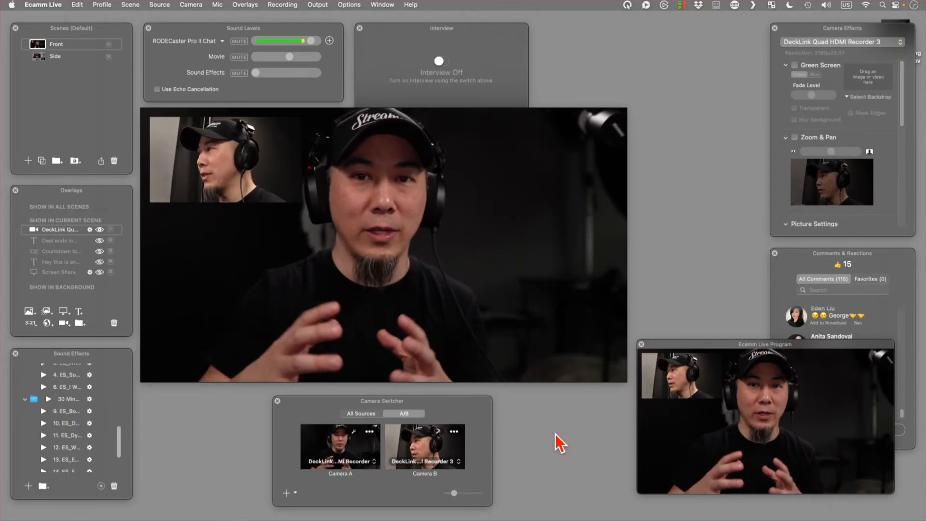
{"action": "left_click", "coordinate": [555, 434]}
Move the camera overlay to the centre of the video and set its video source to DeckLink Quad HDMI Recorder.
{"action": "left_click", "coordinate": [435, 239]}
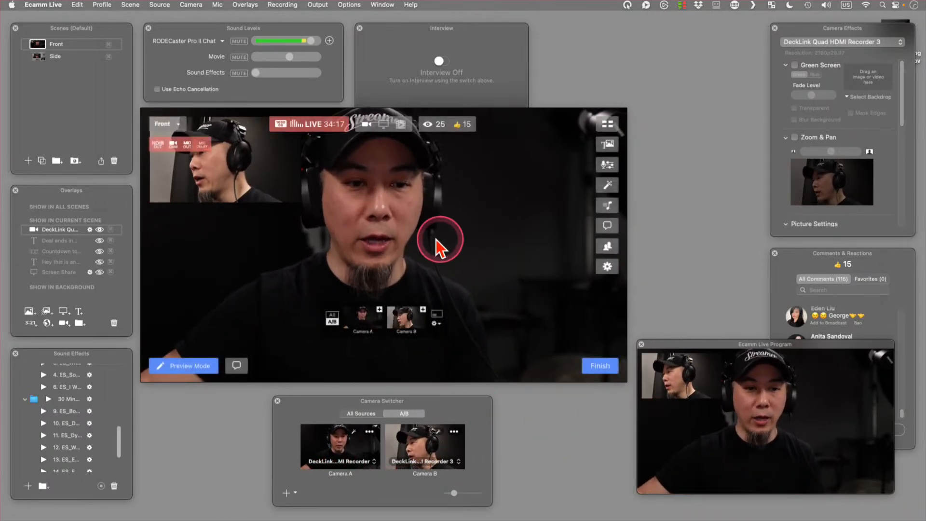
{"action": "left_click_drag", "start_coordinate": [258, 161], "coordinate": [416, 251]}
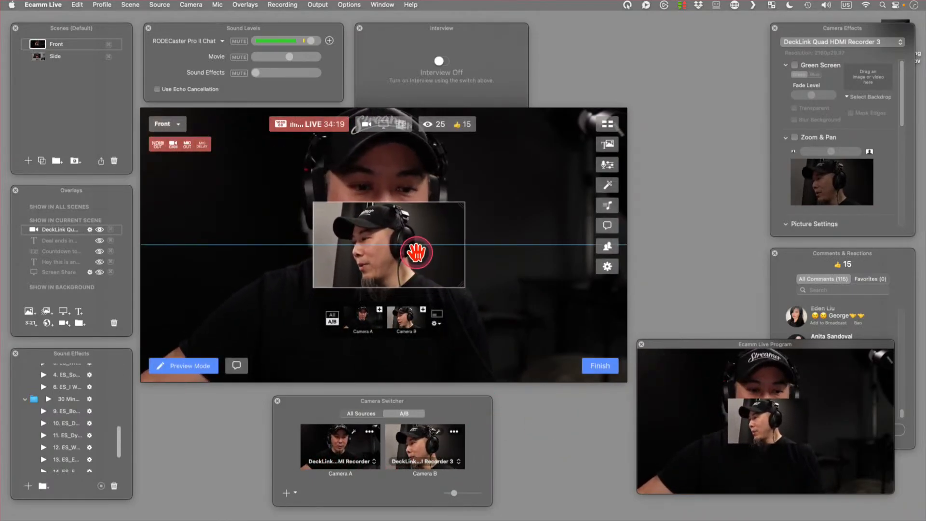
{"action": "left_click", "coordinate": [316, 249]}
{"action": "left_click", "coordinate": [270, 225]}
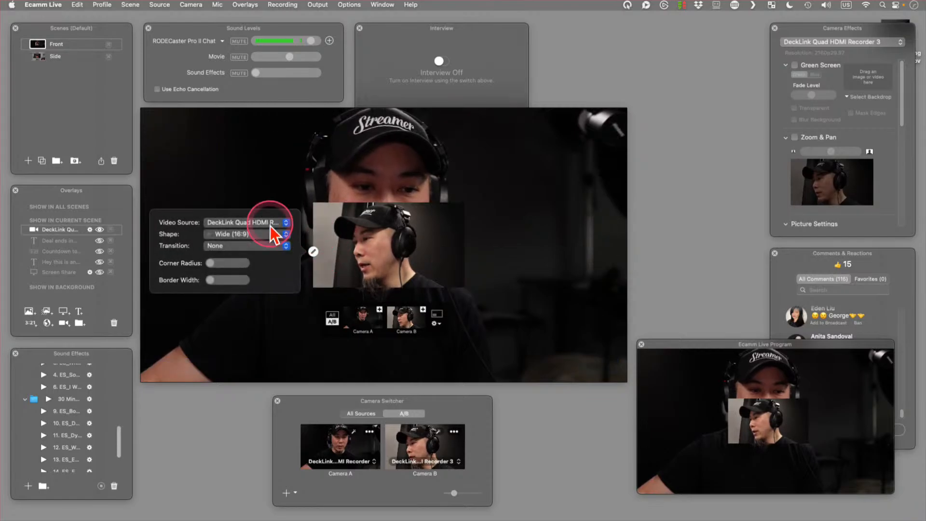
{"action": "left_click", "coordinate": [279, 203]}
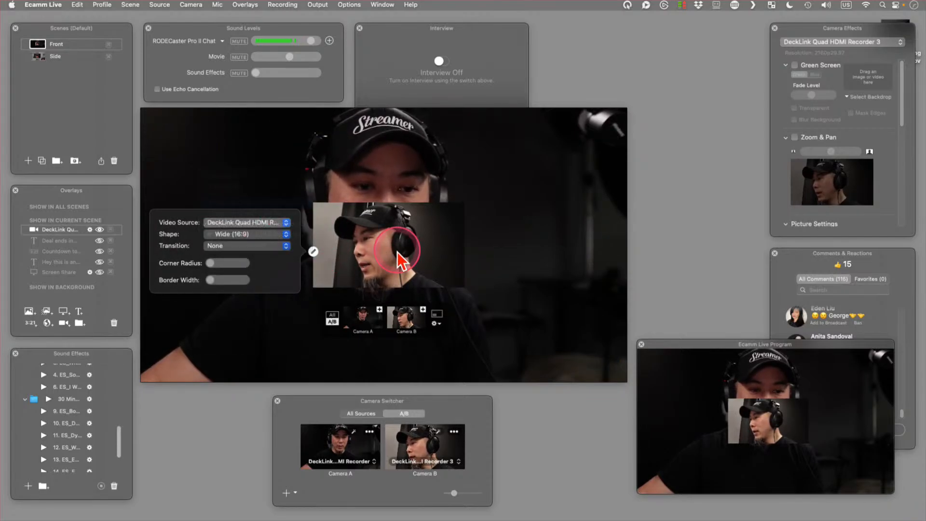
Duplicate the centred camera overlay repeatedly and arrange the copies around it in a three-by-three grid filling the frame.
{"action": "left_click", "coordinate": [417, 254]}
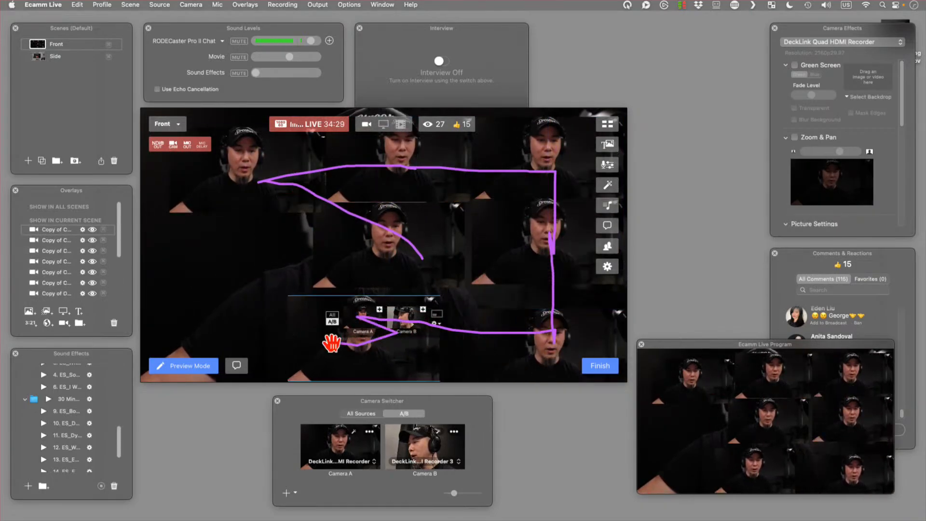
{"action": "left_click", "coordinate": [744, 372]}
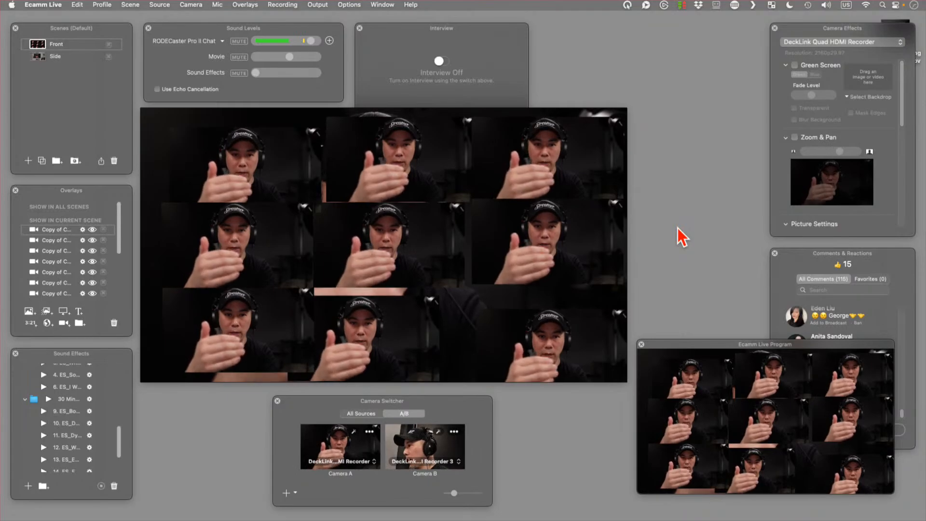
{"action": "left_click", "coordinate": [716, 196]}
{"action": "mouse_move", "coordinate": [310, 275]}
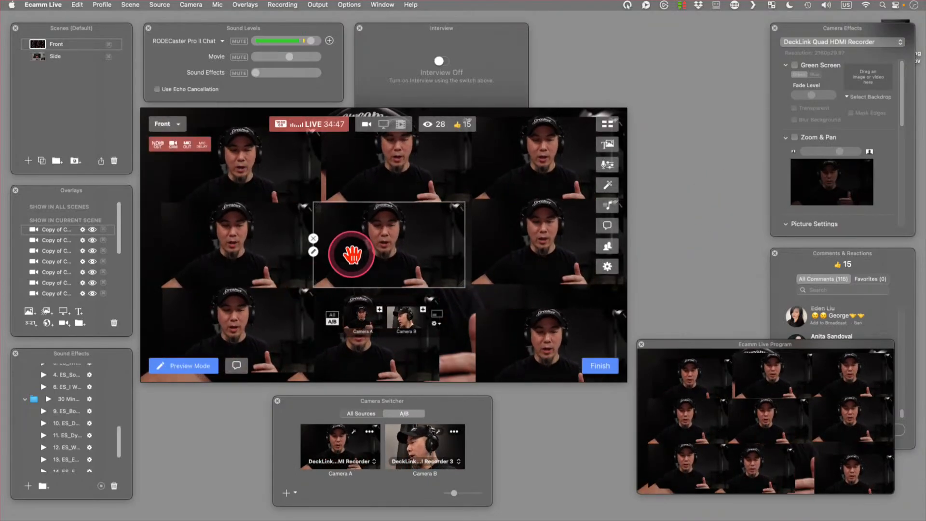
{"action": "left_click_drag", "start_coordinate": [203, 294], "coordinate": [369, 211]}
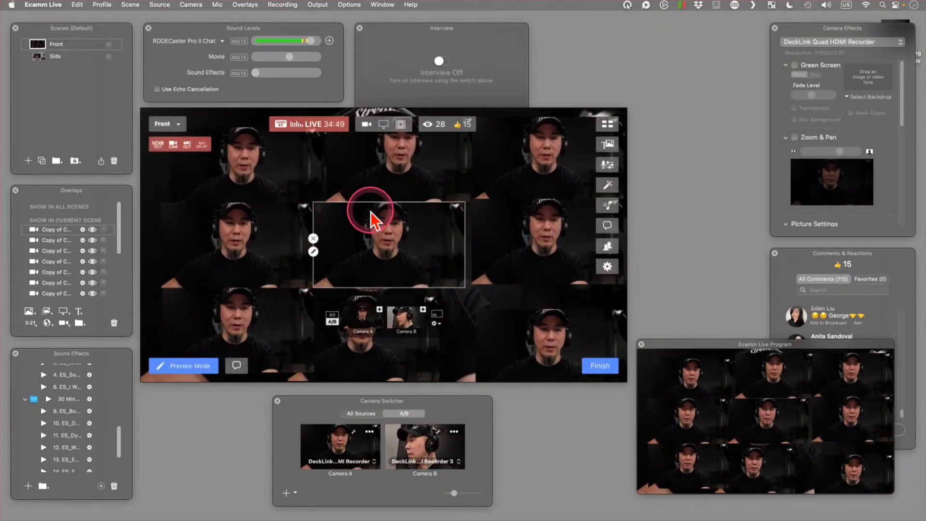
{"action": "left_click", "coordinate": [552, 402]}
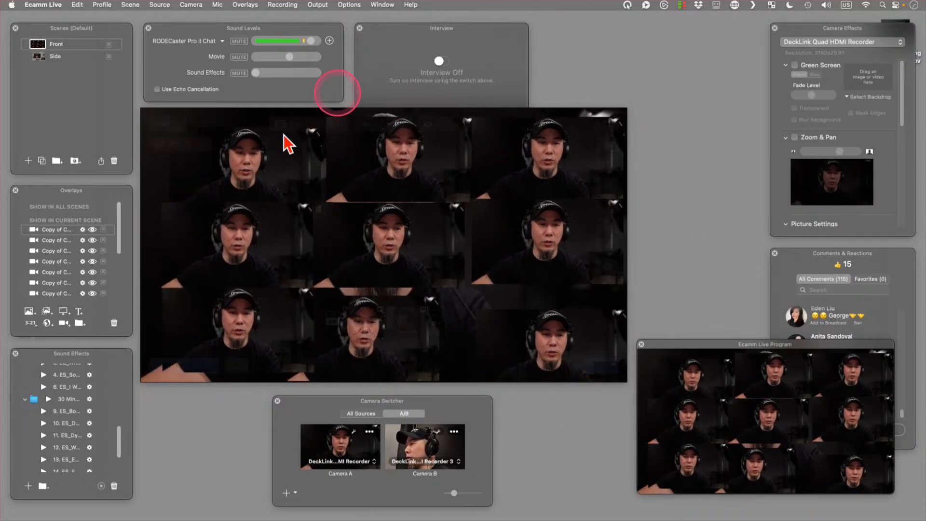
Enlarge the Camera Switcher and compare its All Sources and A/B views, leaving it in A/B.
{"action": "left_click_drag", "start_coordinate": [315, 404], "coordinate": [255, 281]}
{"action": "left_click_drag", "start_coordinate": [432, 387], "coordinate": [565, 516]}
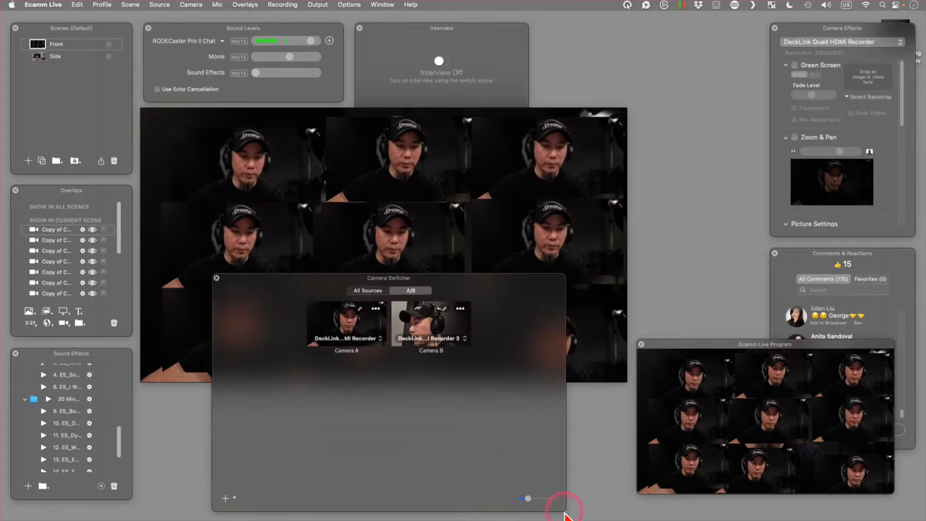
{"action": "left_click", "coordinate": [370, 291]}
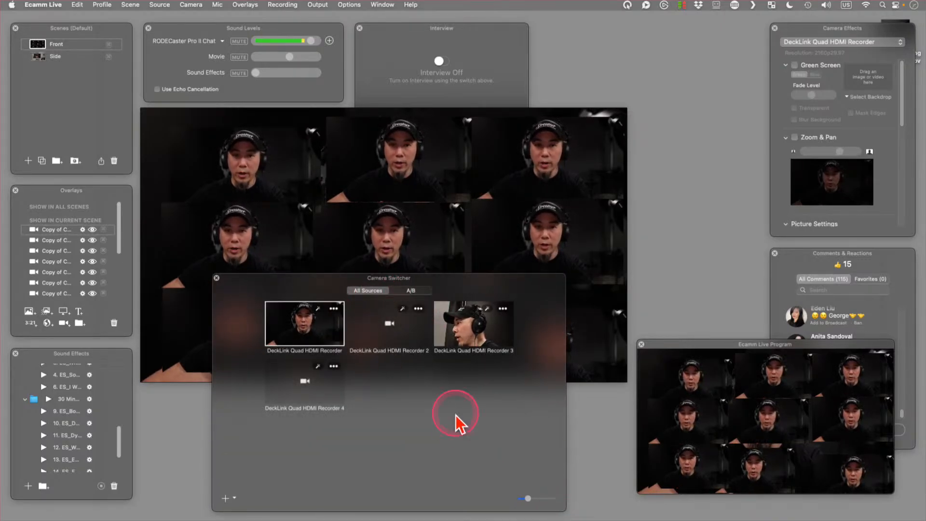
{"action": "left_click", "coordinate": [411, 290]}
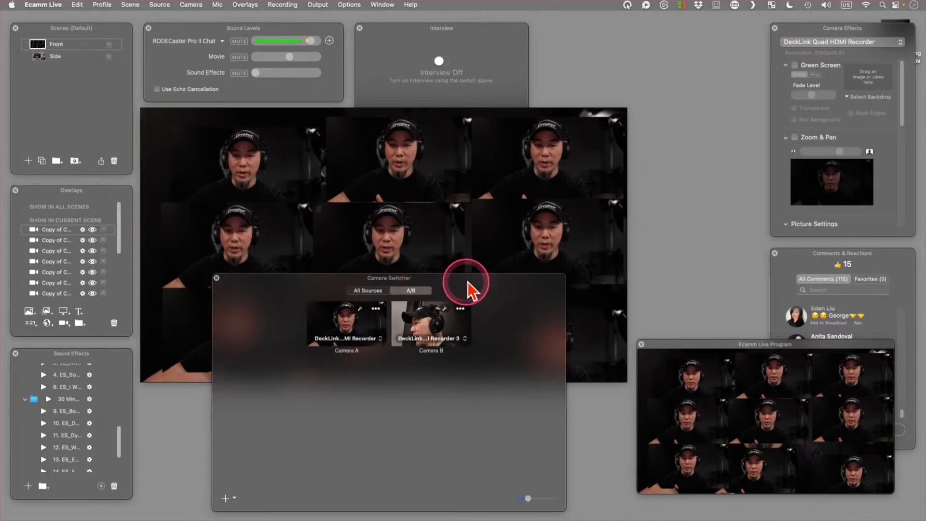
{"action": "left_click_drag", "start_coordinate": [474, 273], "coordinate": [478, 314]}
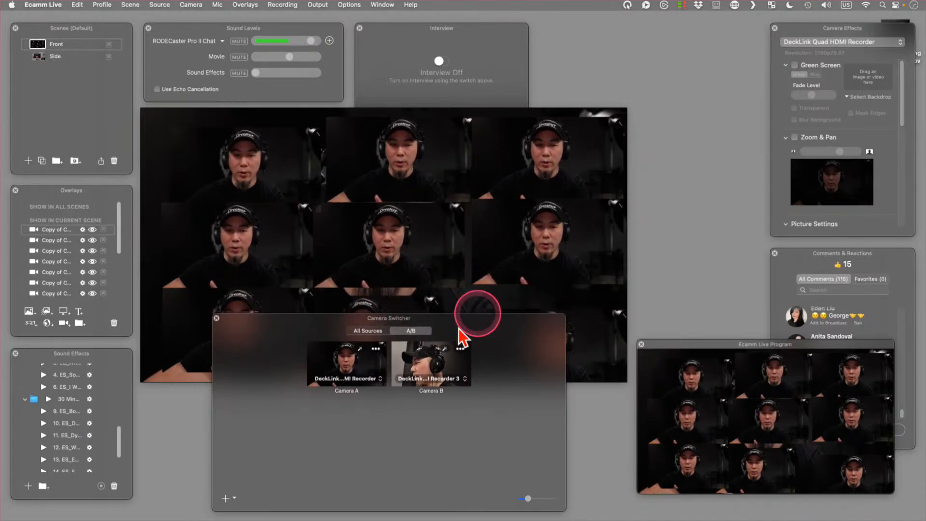
Add a third camera to the A/B set and shorten the Camera Switcher so it sits below the video.
{"action": "left_click", "coordinate": [225, 499]}
{"action": "left_click", "coordinate": [296, 458]}
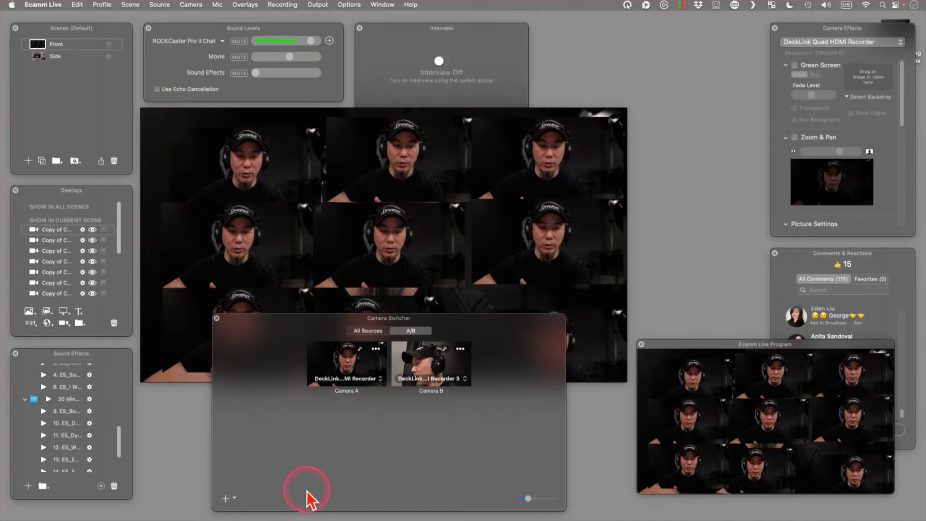
{"action": "left_click", "coordinate": [487, 425]}
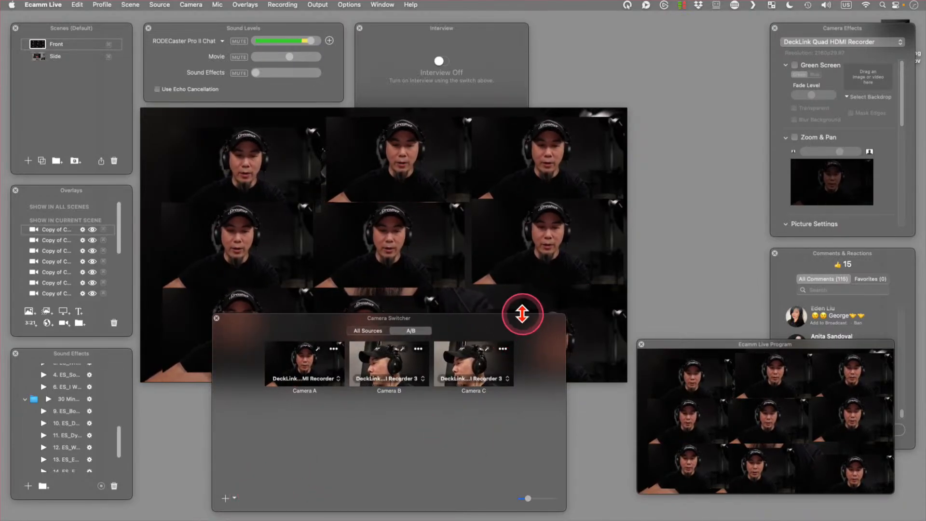
{"action": "left_click_drag", "start_coordinate": [521, 314], "coordinate": [517, 377]}
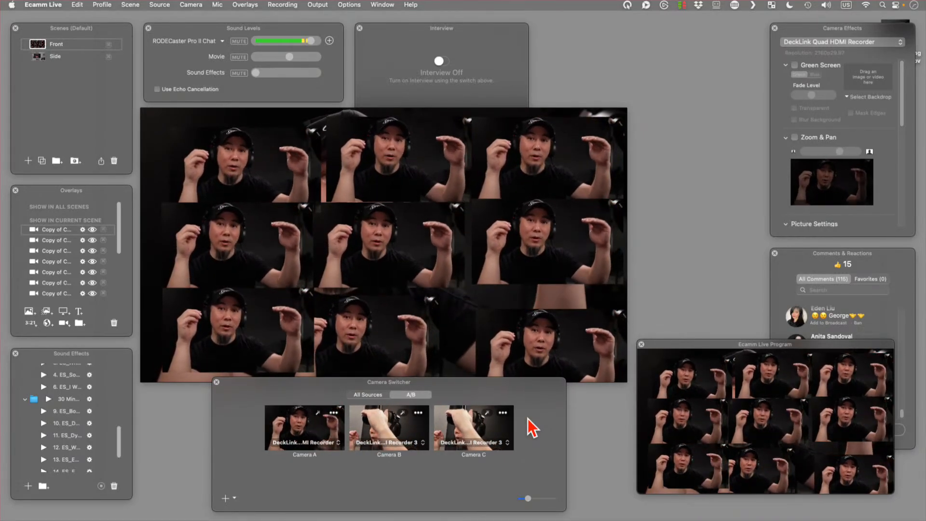
{"action": "left_click", "coordinate": [525, 417]}
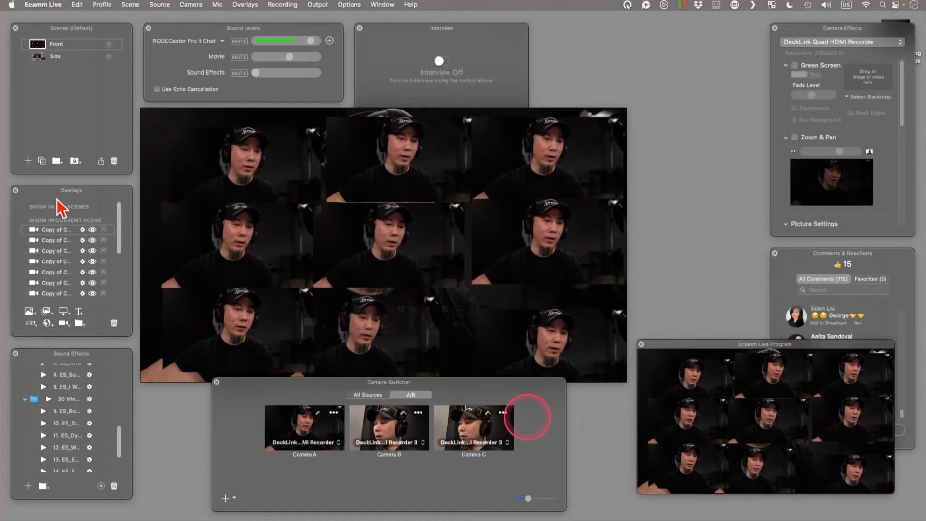
Create a new scene named Front NEW.
{"action": "left_click", "coordinate": [29, 160]}
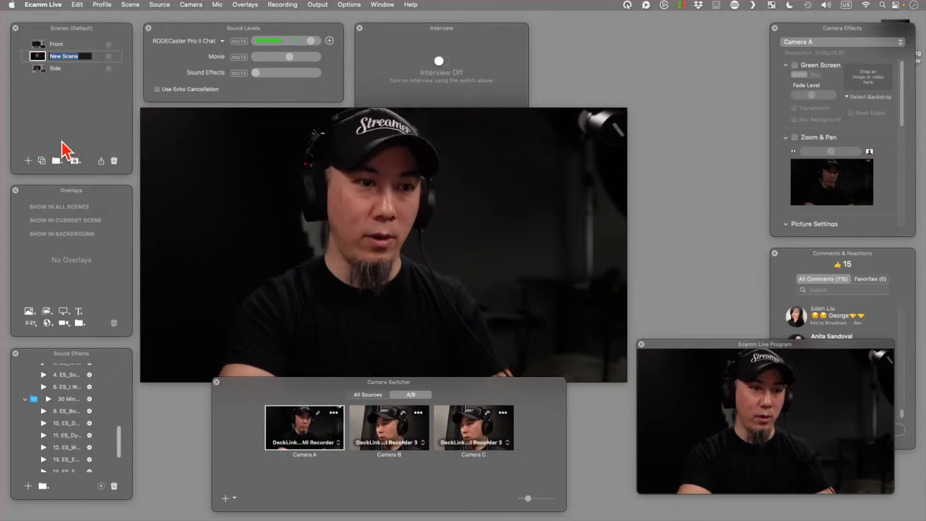
{"action": "type", "text": "Front NEW"}
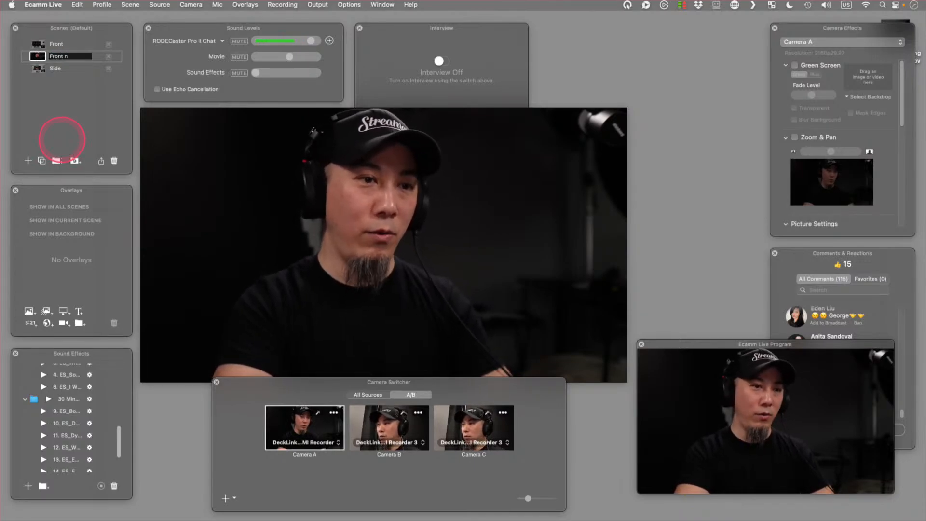
{"action": "key", "text": "Return"}
{"action": "left_click", "coordinate": [397, 160]}
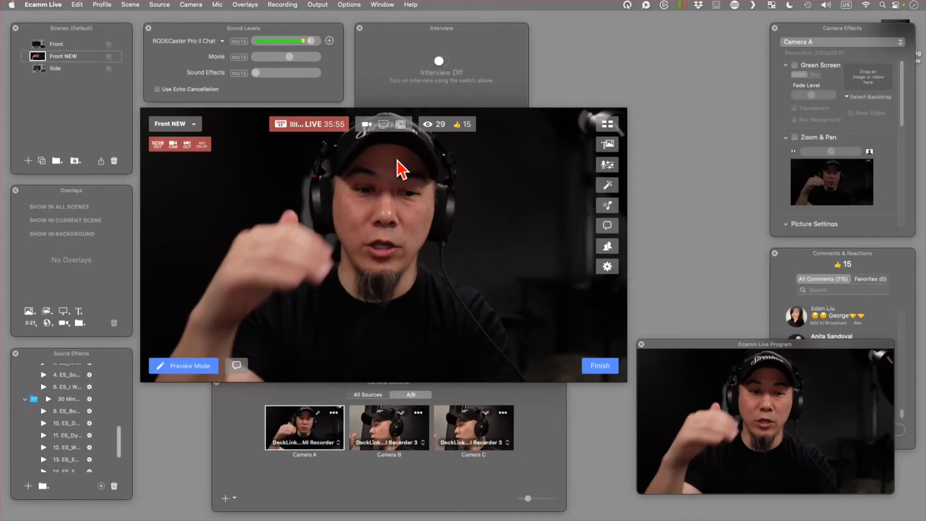
Set Camera A's source in the A/B switcher to DeckLink Quad HDMI Recorder 3.
{"action": "left_click", "coordinate": [524, 396]}
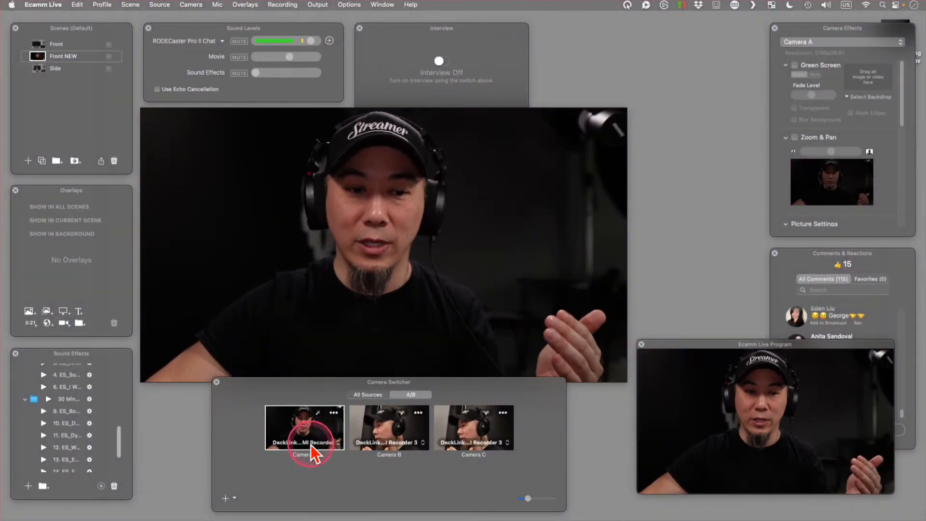
{"action": "left_click", "coordinate": [313, 442]}
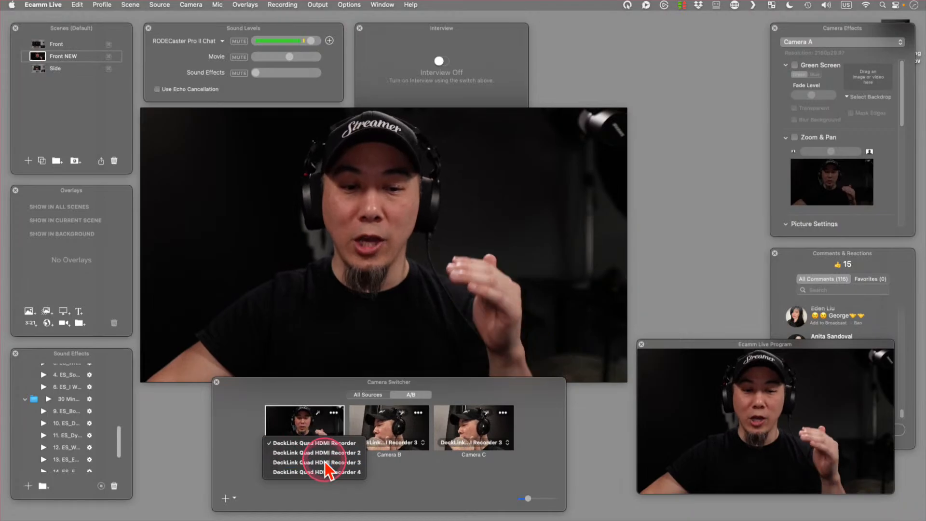
{"action": "left_click", "coordinate": [324, 462]}
{"action": "mouse_move", "coordinate": [356, 355]}
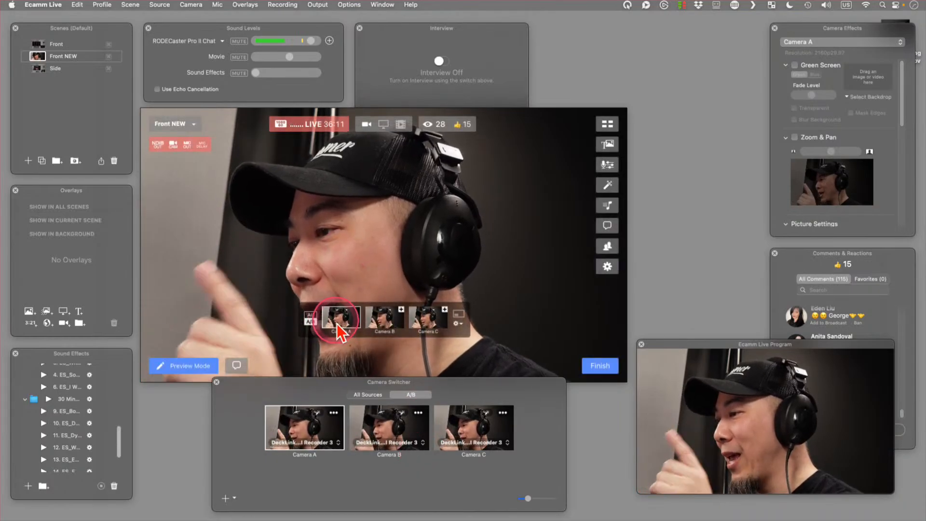
Set Camera B's source to DeckLink Quad HDMI Recorder and switch the live video to Camera B.
{"action": "left_click", "coordinate": [383, 438]}
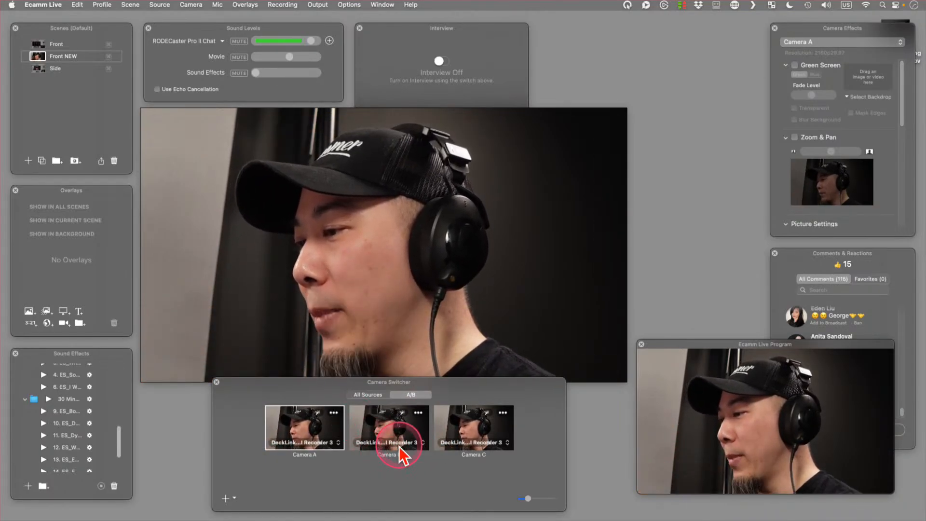
{"action": "left_click", "coordinate": [403, 428]}
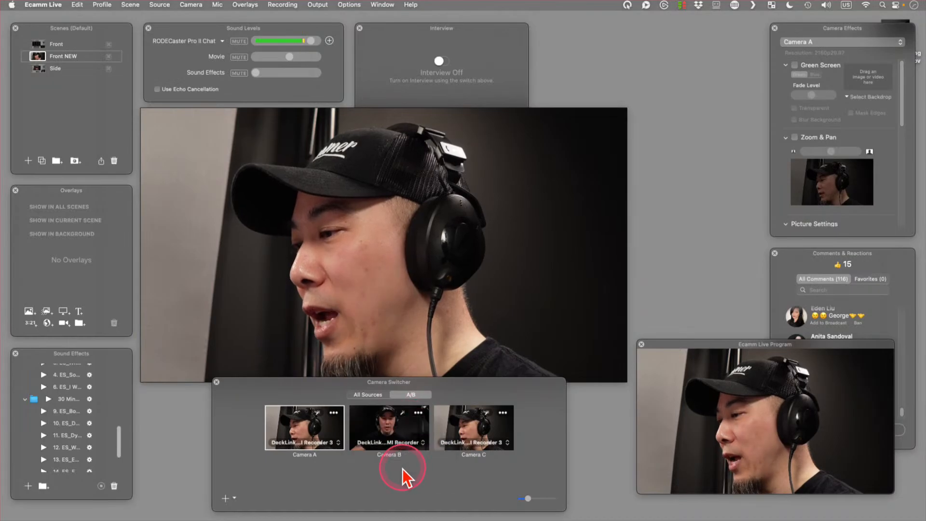
{"action": "left_click", "coordinate": [390, 425]}
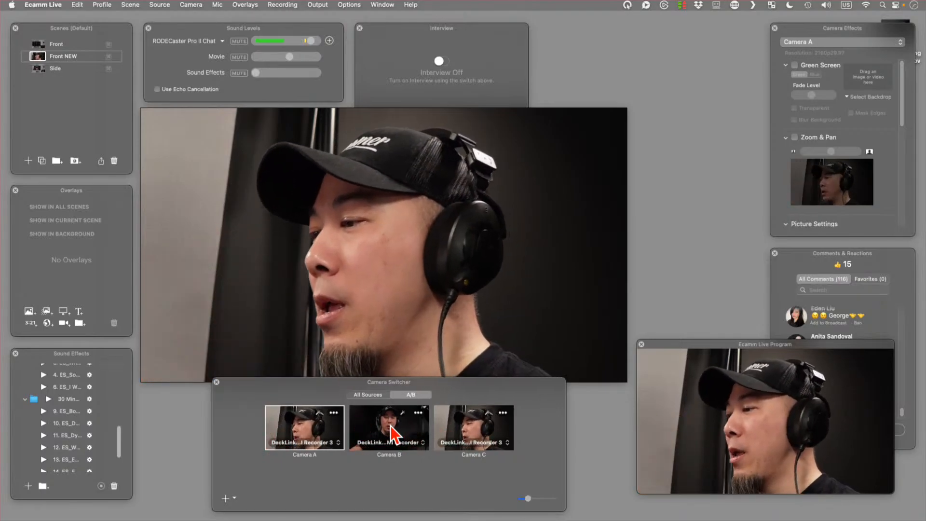
{"action": "left_click", "coordinate": [392, 431]}
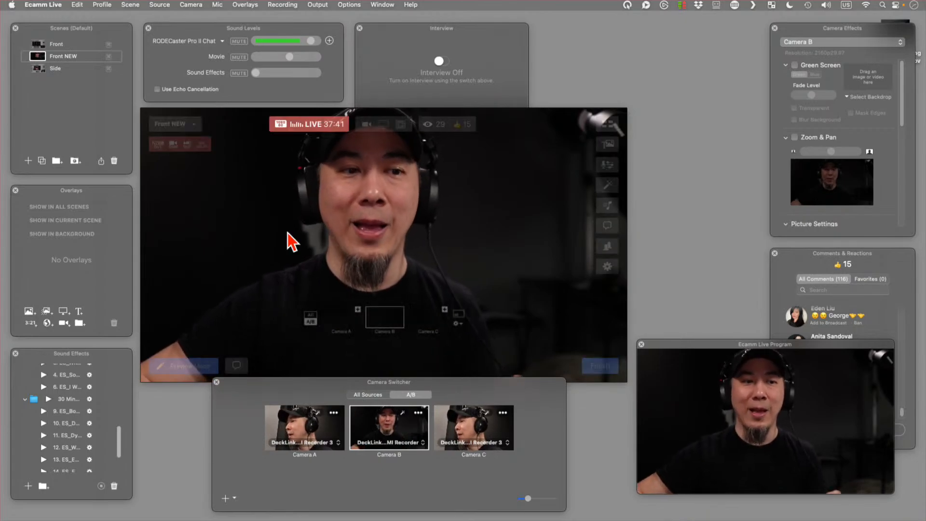
Return to the Front scene and set the centre camera overlay's video source to Camera A.
{"action": "left_click", "coordinate": [266, 126]}
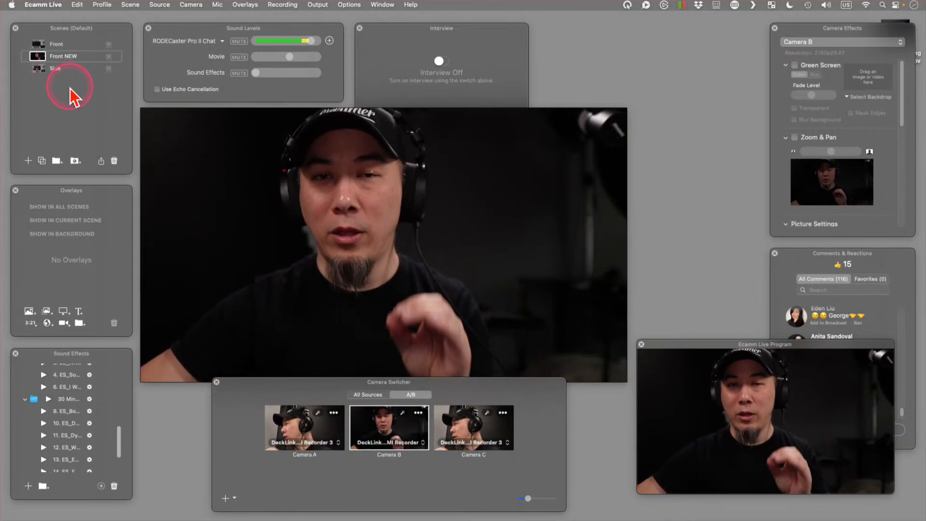
{"action": "left_click", "coordinate": [56, 44]}
{"action": "left_click", "coordinate": [35, 44]}
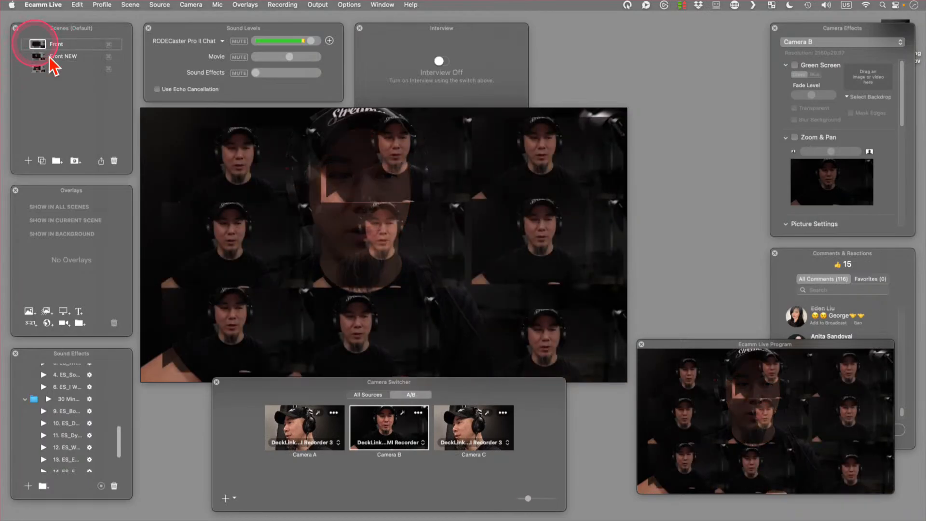
{"action": "left_click", "coordinate": [313, 251]}
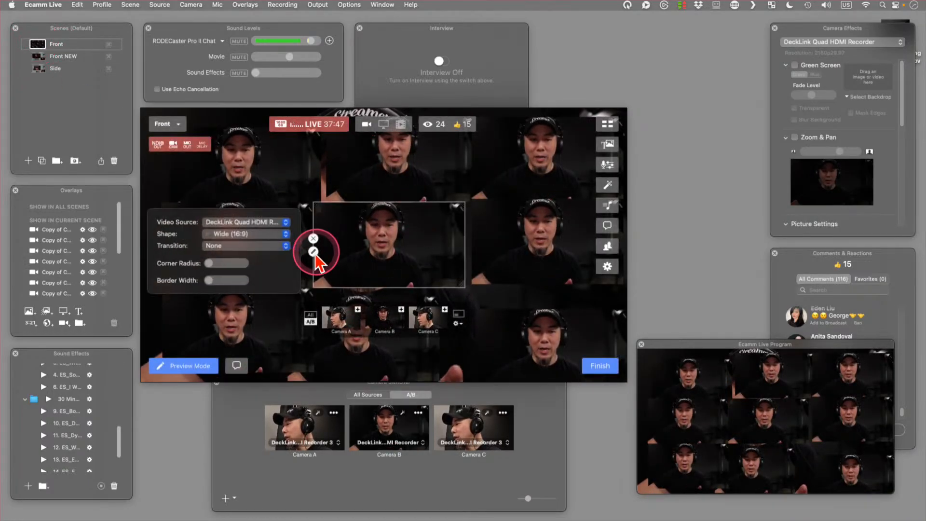
{"action": "left_click", "coordinate": [256, 224]}
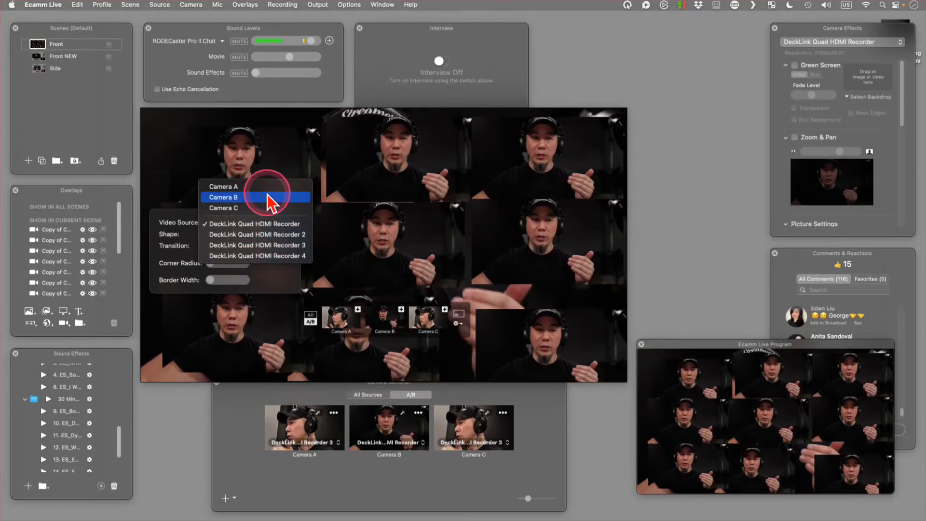
{"action": "left_click", "coordinate": [270, 200]}
{"action": "left_click", "coordinate": [251, 223]}
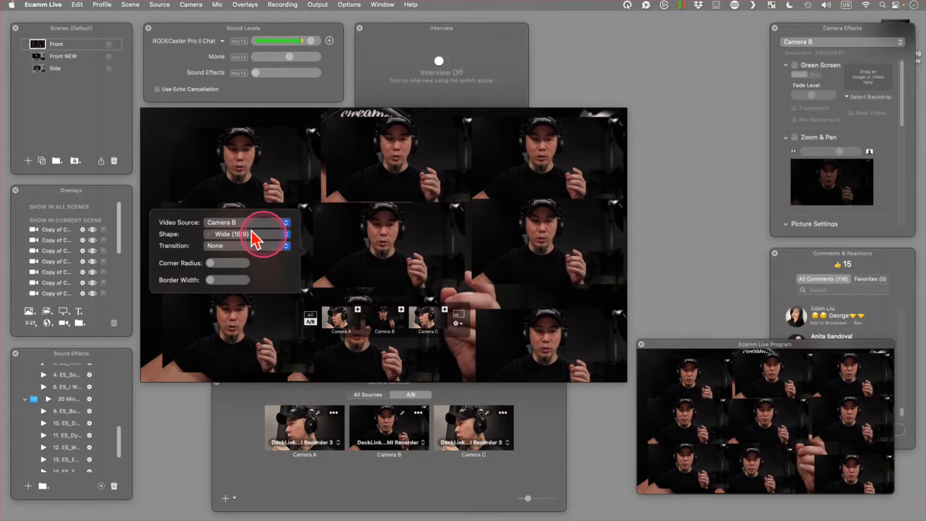
{"action": "left_click", "coordinate": [241, 215]}
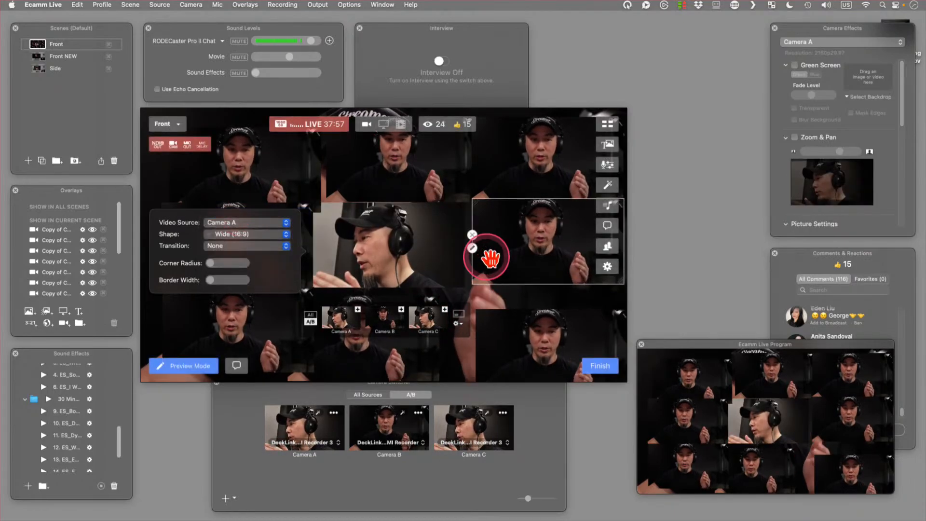
Set the video source of the camera overlay in the grid's lower-right corner to Camera A.
{"action": "left_click", "coordinate": [476, 352]}
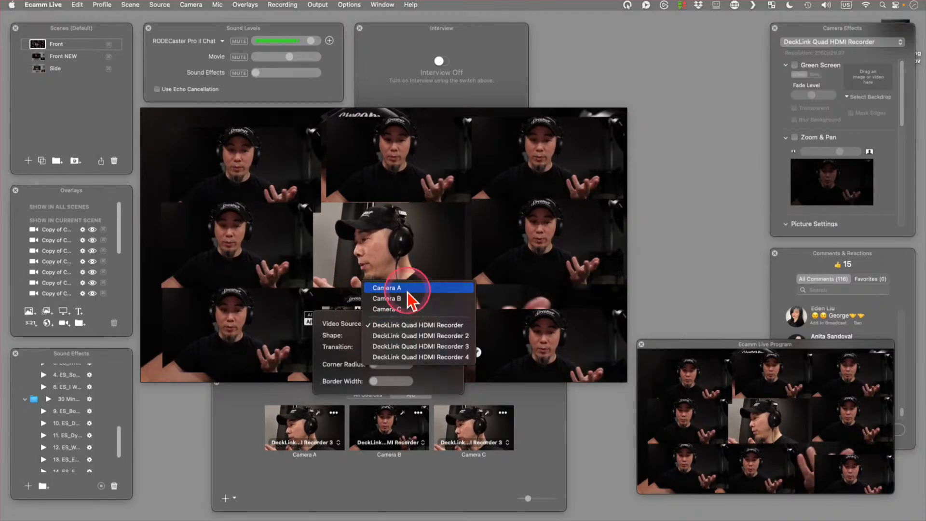
{"action": "left_click", "coordinate": [406, 287]}
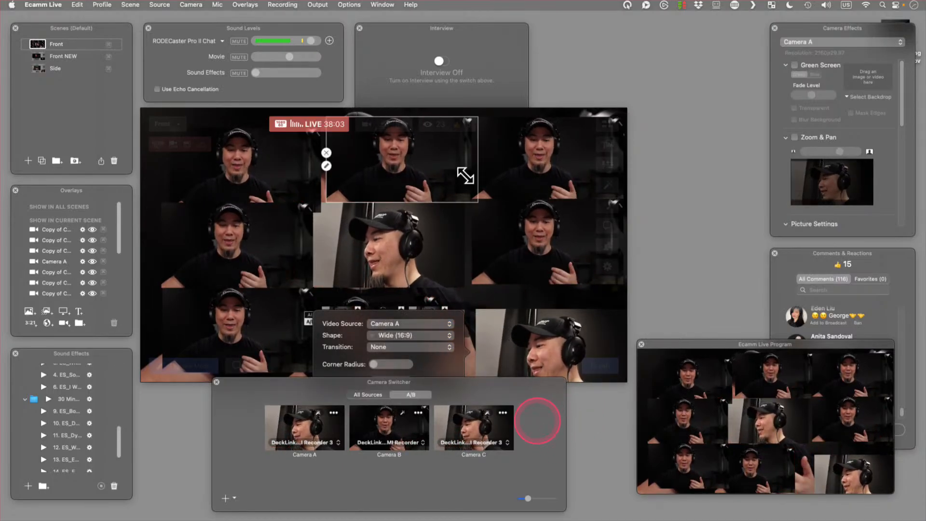
Enlarge the video window slightly and move the Camera Switcher down clear of it.
{"action": "left_click_drag", "start_coordinate": [504, 111], "coordinate": [506, 99]}
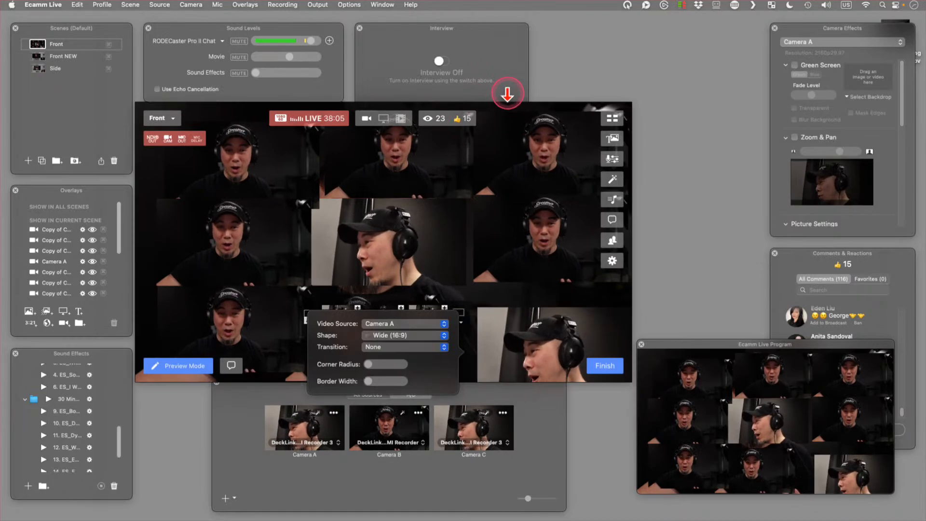
{"action": "left_click", "coordinate": [447, 473]}
{"action": "left_click_drag", "start_coordinate": [524, 421], "coordinate": [534, 438]}
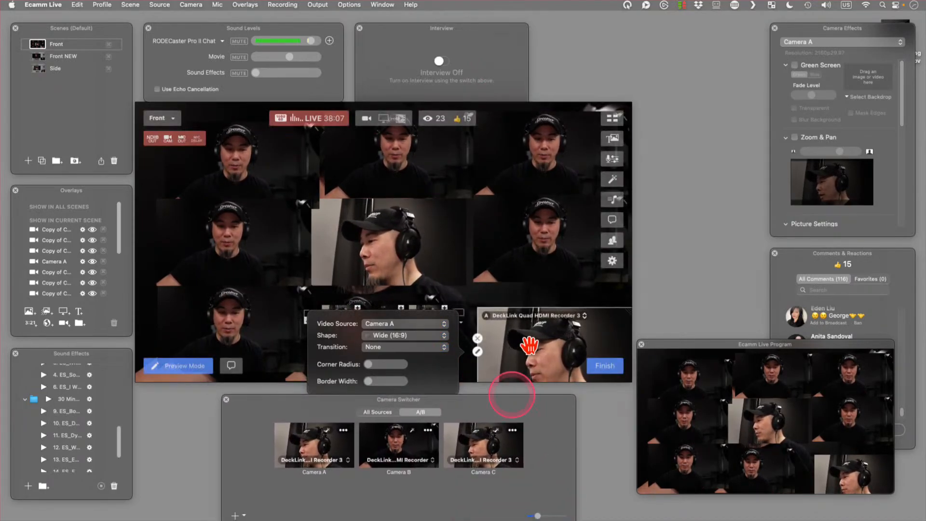
Check the centre overlay's settings and set the video source of the overlay to its right to Camera B.
{"action": "left_click", "coordinate": [476, 351]}
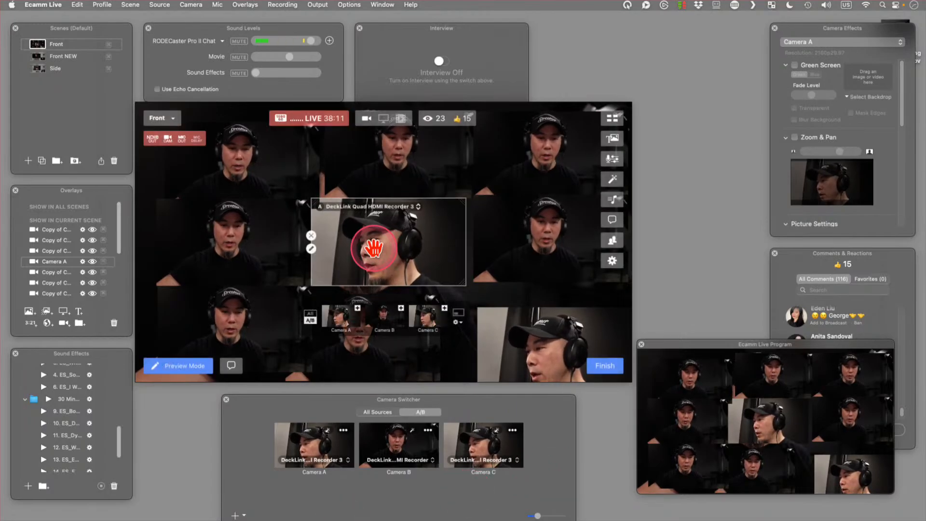
{"action": "left_click", "coordinate": [311, 248]}
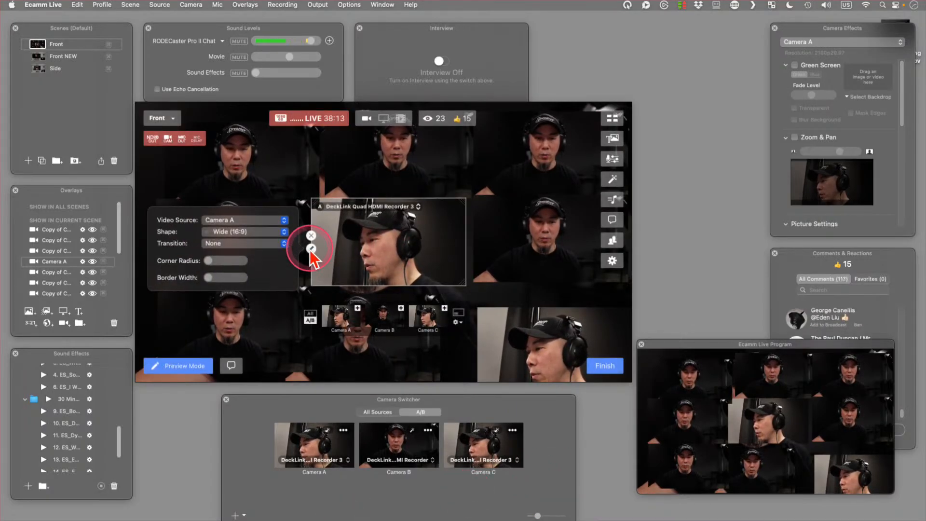
{"action": "left_click", "coordinate": [365, 248]}
{"action": "left_click", "coordinate": [475, 245]}
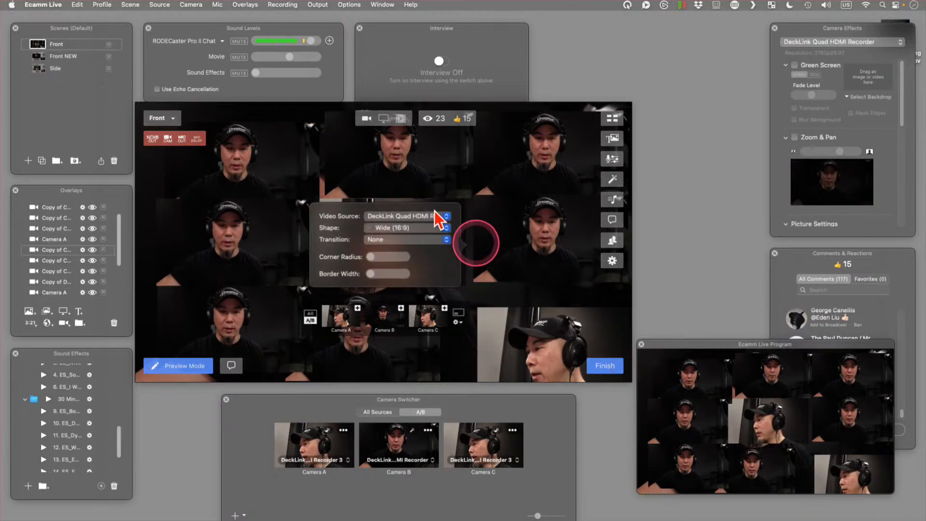
{"action": "left_click", "coordinate": [420, 215]}
{"action": "left_click", "coordinate": [399, 191]}
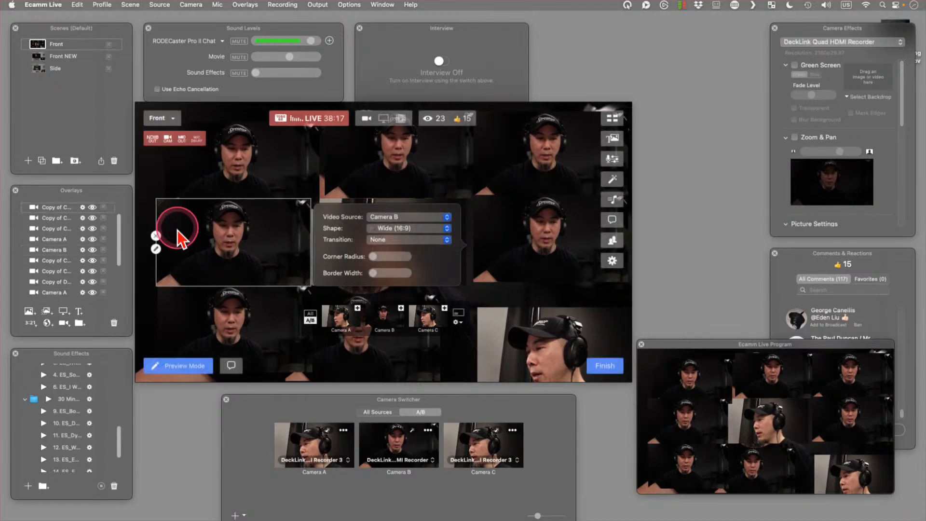
Set the video source of the camera overlay left of the grid's centre to Camera B.
{"action": "left_click", "coordinate": [160, 247]}
{"action": "left_click", "coordinate": [156, 249]}
{"action": "left_click", "coordinate": [242, 220]}
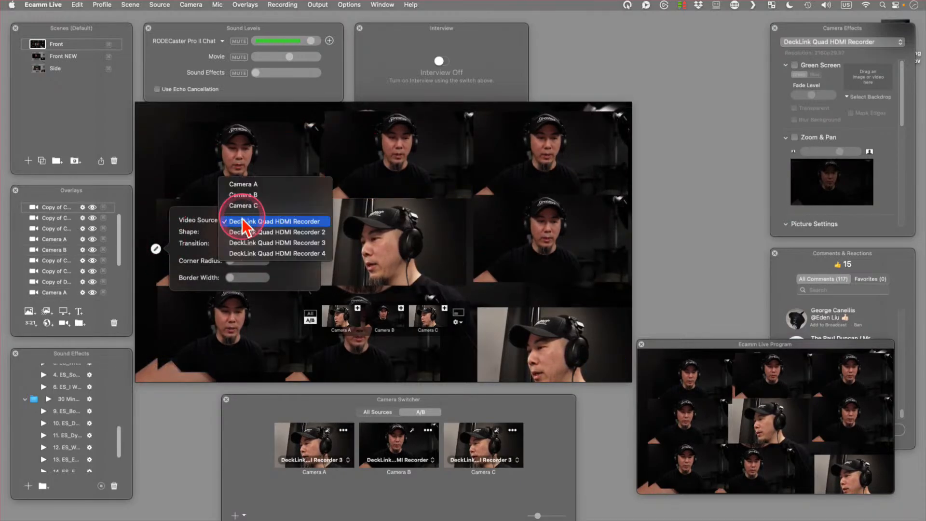
{"action": "left_click", "coordinate": [244, 195]}
Close the overlay settings and reassign virtual Camera B to DeckLink Quad HDMI Recorder 3 in the Camera Switcher.
{"action": "left_click", "coordinate": [372, 482]}
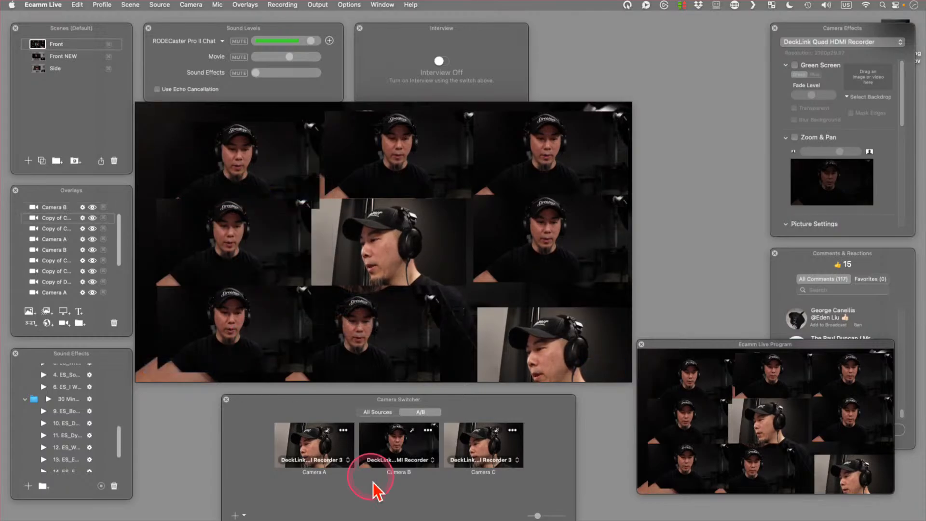
{"action": "left_click", "coordinate": [407, 459]}
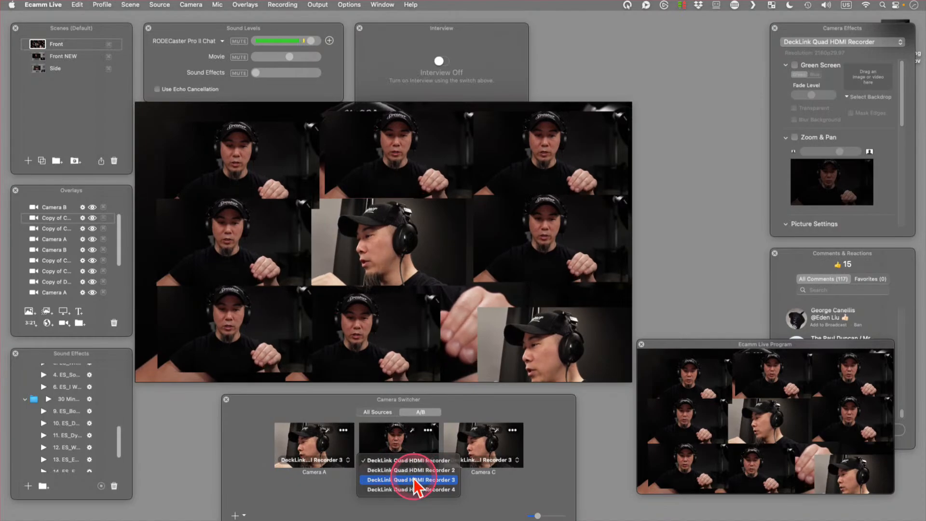
{"action": "left_click", "coordinate": [413, 479]}
{"action": "left_click", "coordinate": [506, 229]}
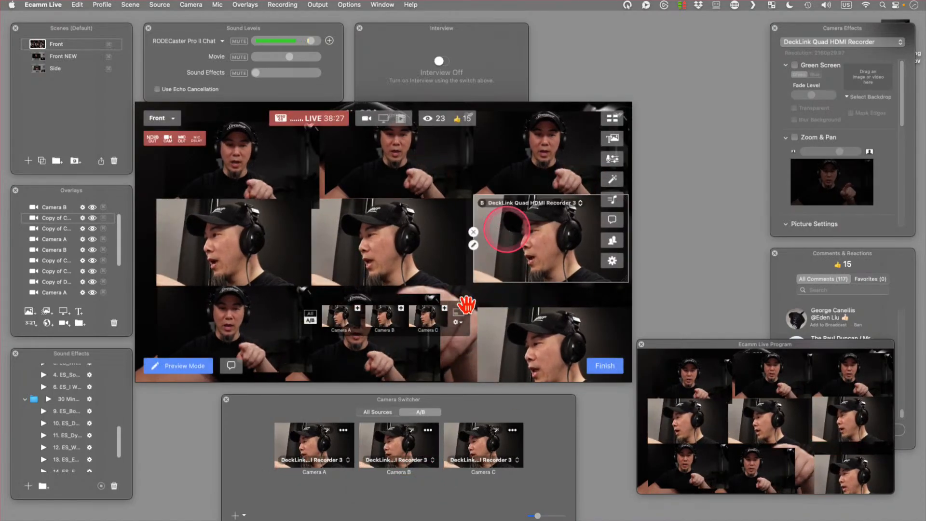
Reassign virtual Camera A to DeckLink Quad HDMI Recorder and nudge the Camera Switcher window slightly upward.
{"action": "left_click", "coordinate": [319, 453]}
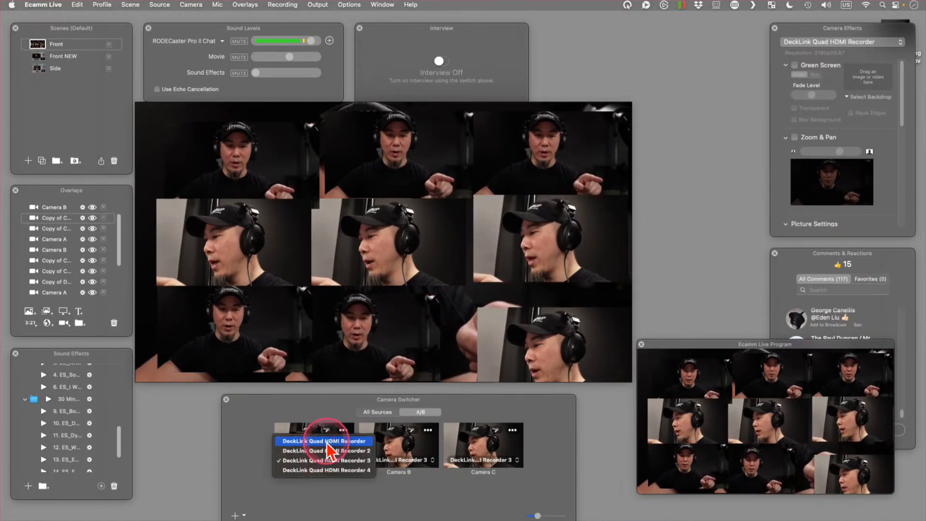
{"action": "left_click", "coordinate": [327, 442]}
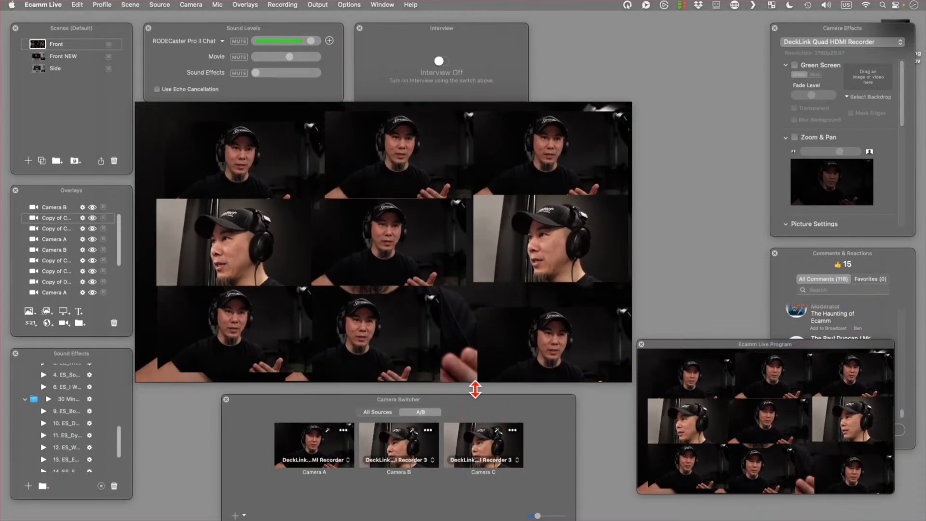
{"action": "left_click", "coordinate": [479, 347]}
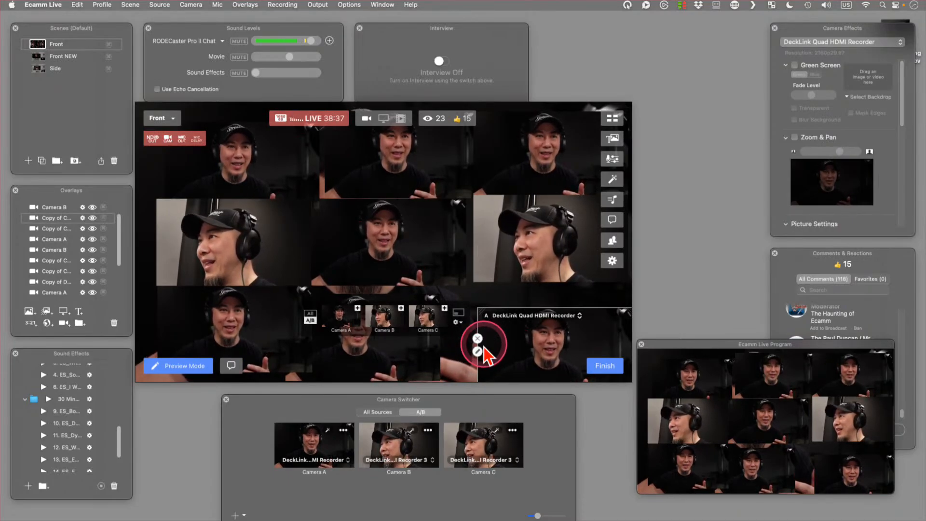
{"action": "left_click_drag", "start_coordinate": [563, 424], "coordinate": [555, 411]}
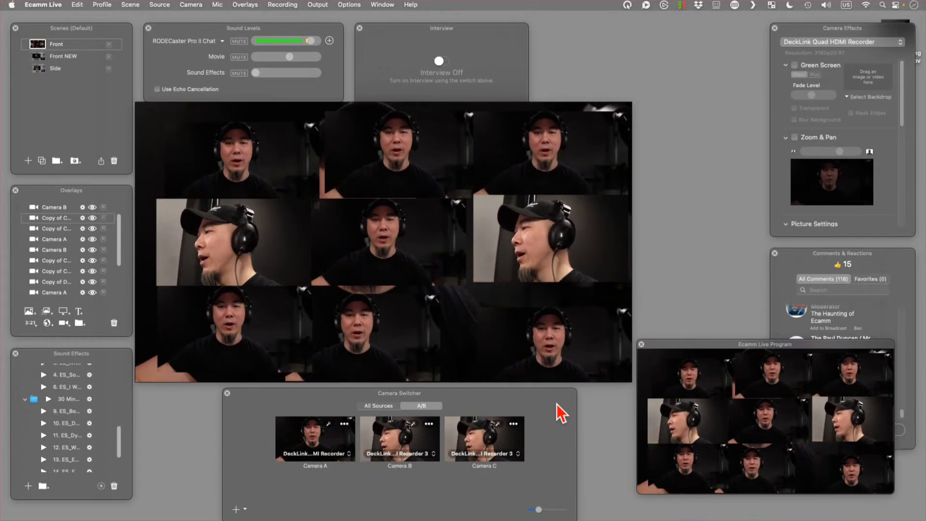
{"action": "left_click", "coordinate": [556, 404]}
Switch to the Front NEW scene and make Camera A its active camera.
{"action": "left_click", "coordinate": [32, 59]}
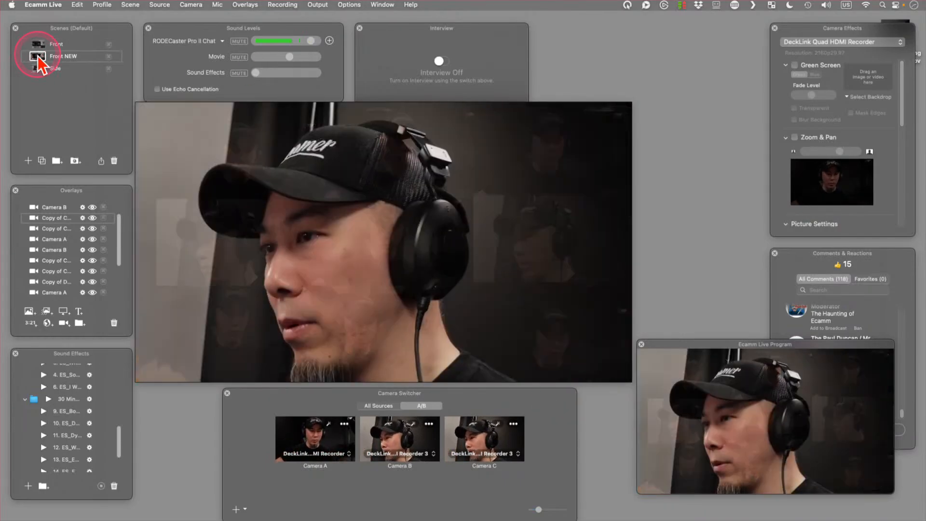
{"action": "left_click", "coordinate": [340, 319]}
{"action": "left_click", "coordinate": [513, 199]}
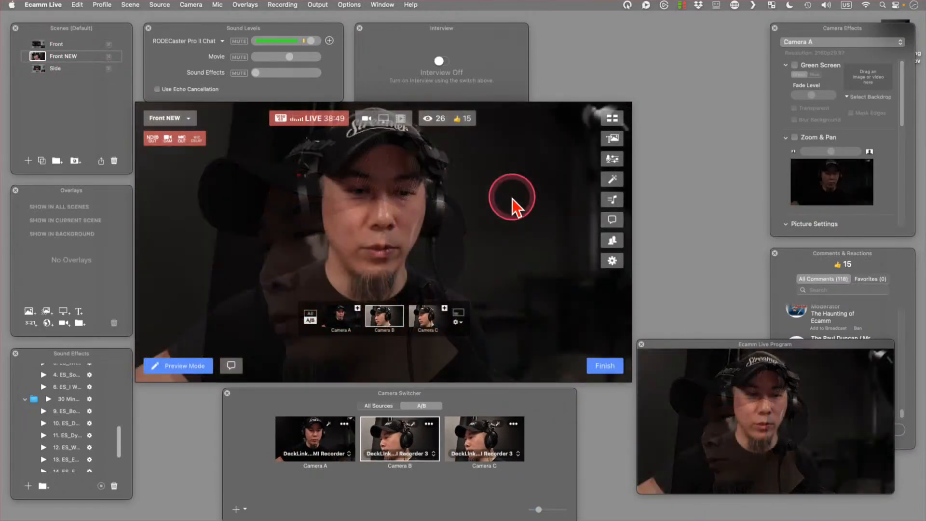
Add a new overlay group shown in the current Front NEW scene, keeping its default name.
{"action": "left_click", "coordinate": [62, 285]}
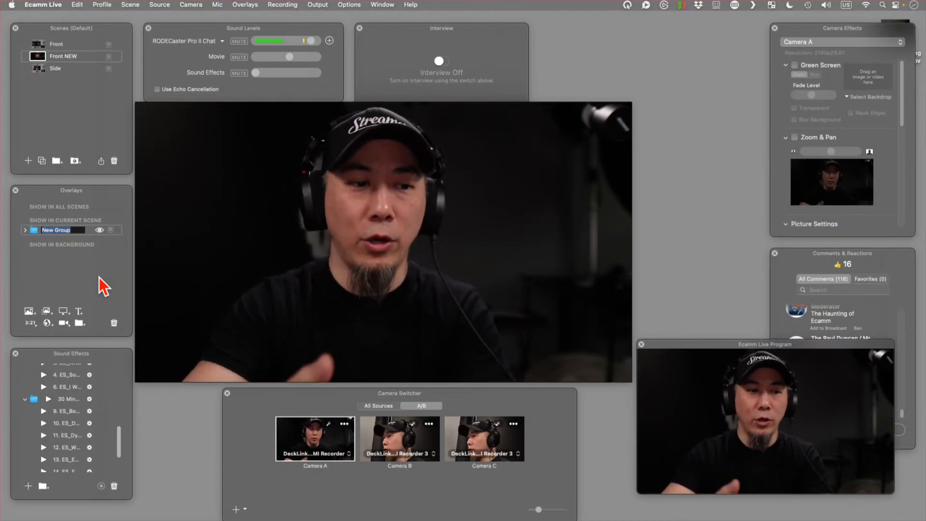
{"action": "left_click", "coordinate": [99, 279]}
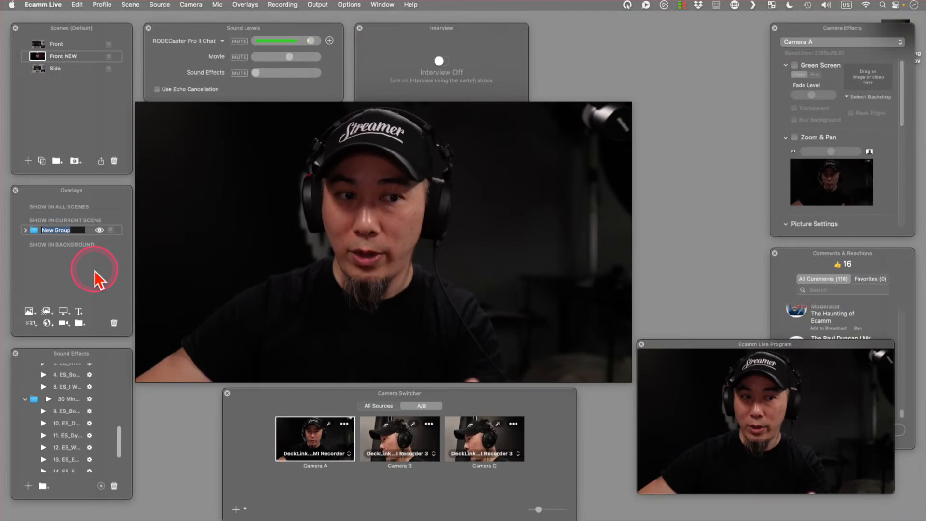
{"action": "left_click", "coordinate": [99, 235]}
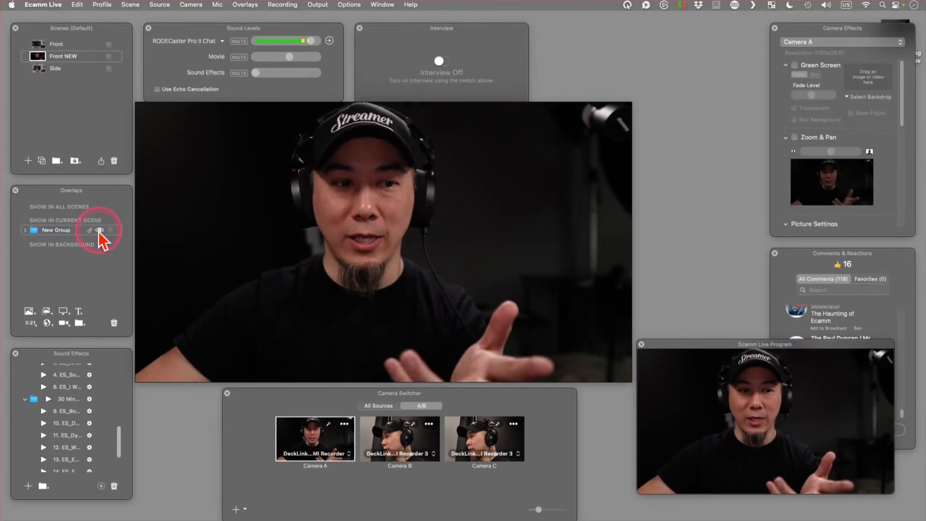
Add three text overlays reading 111, 222 and 333 to the current scene and stack them vertically beside the presenter.
{"action": "left_click", "coordinate": [78, 313]}
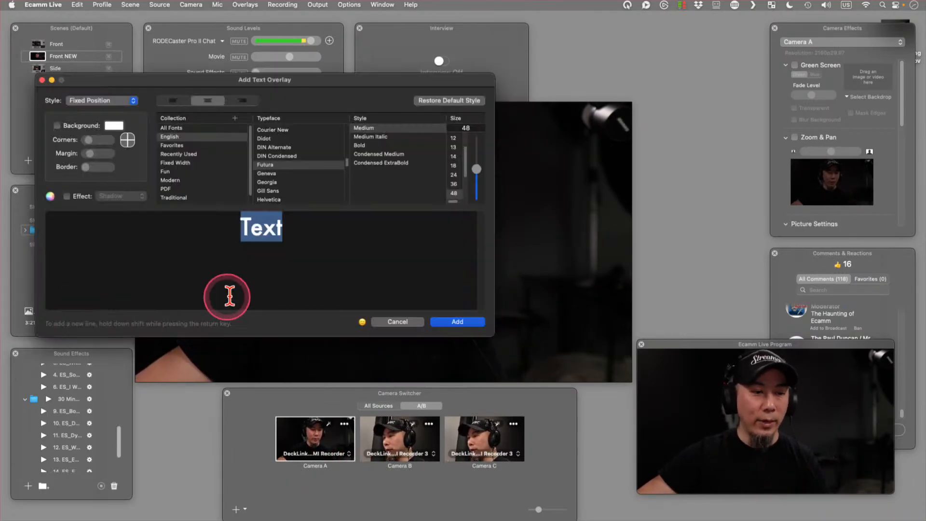
{"action": "left_click", "coordinate": [461, 322]}
{"action": "left_click", "coordinate": [79, 312]}
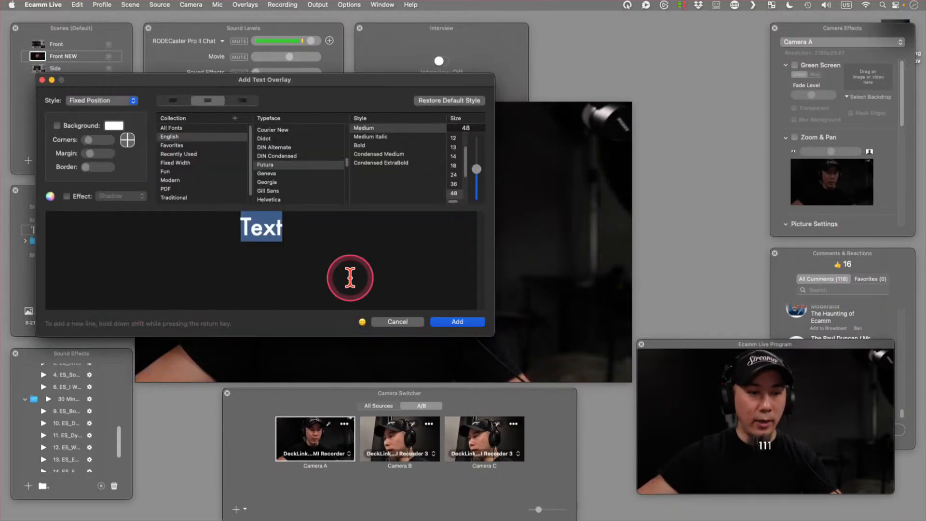
{"action": "left_click", "coordinate": [445, 319]}
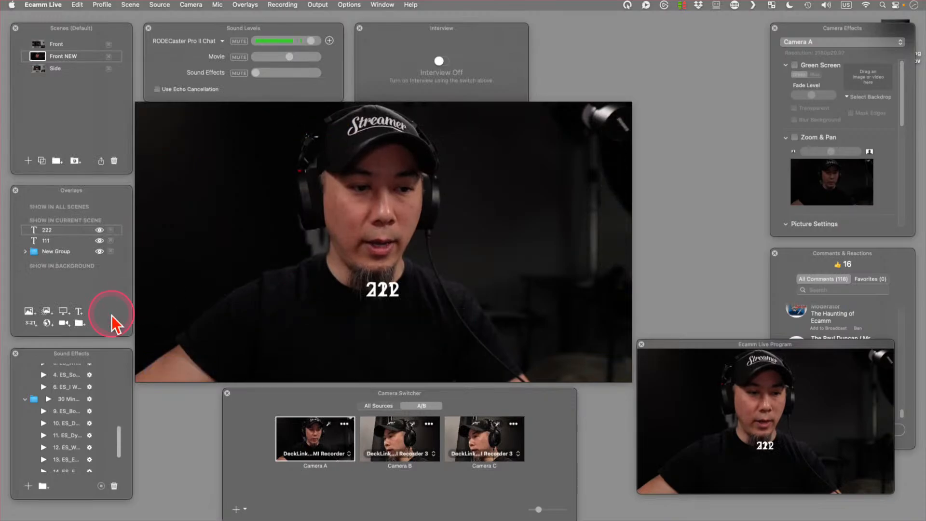
{"action": "left_click", "coordinate": [79, 311]}
{"action": "type", "text": "33"}
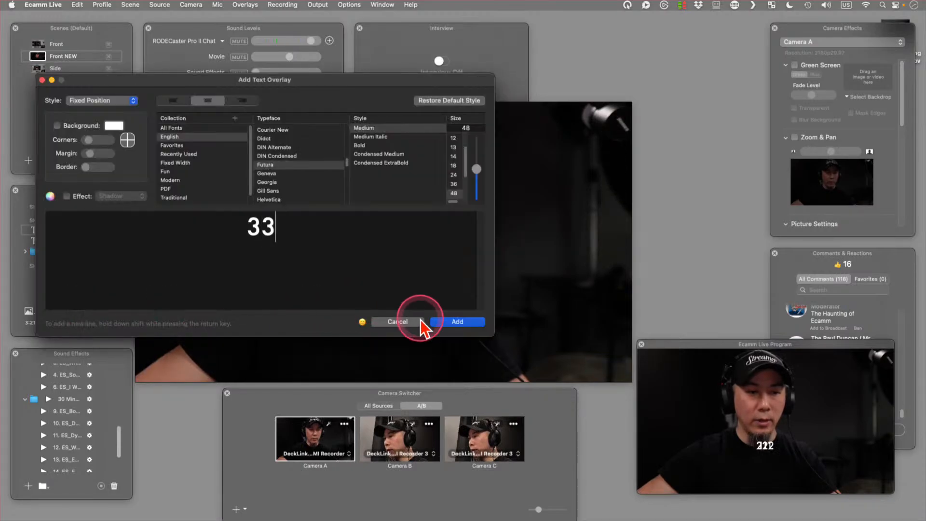
{"action": "type", "text": "3"}
{"action": "left_click", "coordinate": [441, 322]}
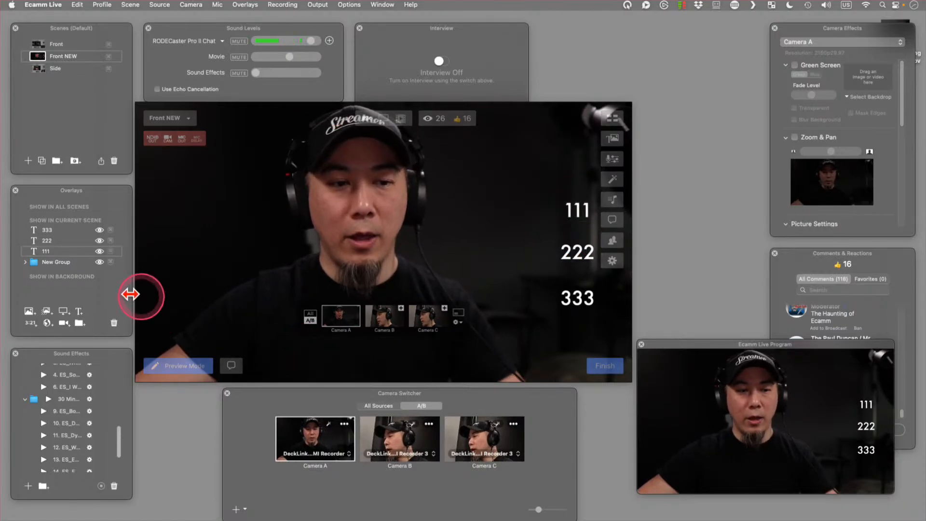
Hide the 111, 222 and 333 overlays one at a time, and show each of them again.
{"action": "left_click", "coordinate": [100, 251]}
{"action": "left_click", "coordinate": [100, 240]}
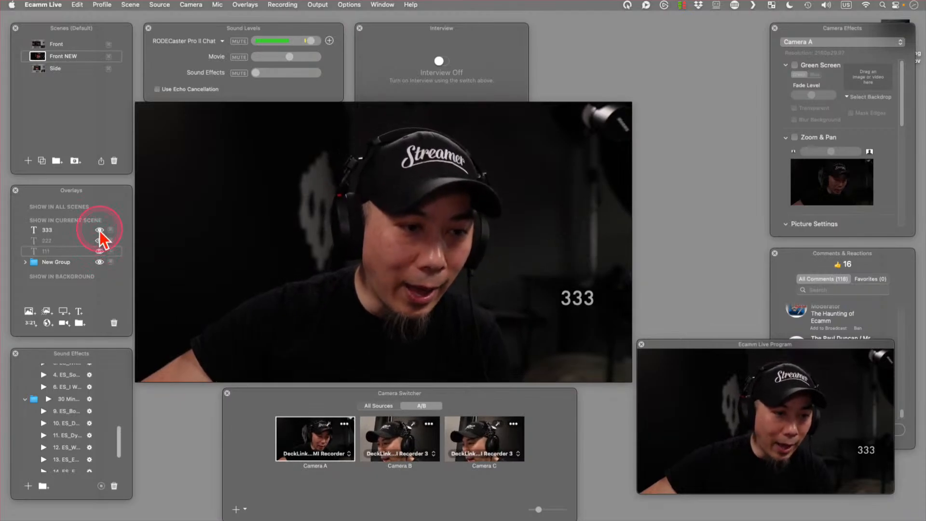
{"action": "left_click", "coordinate": [99, 230]}
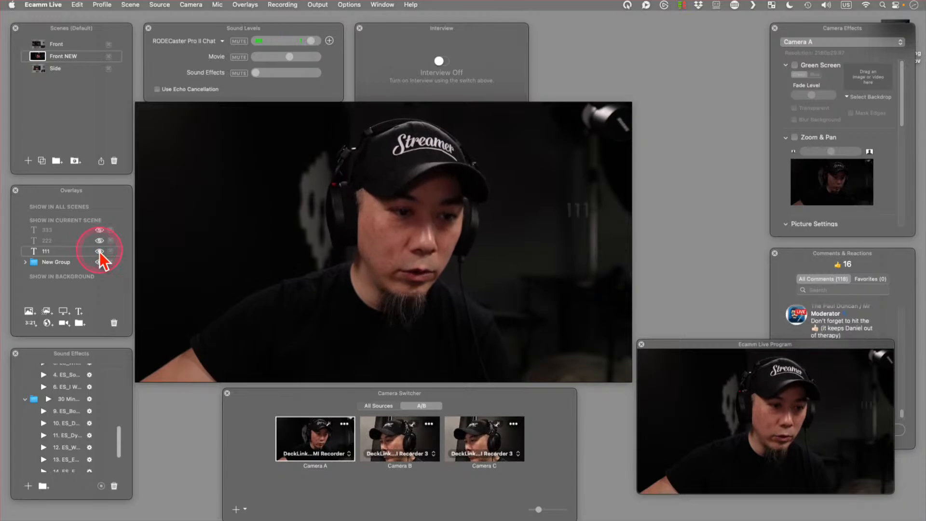
{"action": "left_click", "coordinate": [99, 240]}
{"action": "left_click", "coordinate": [99, 229]}
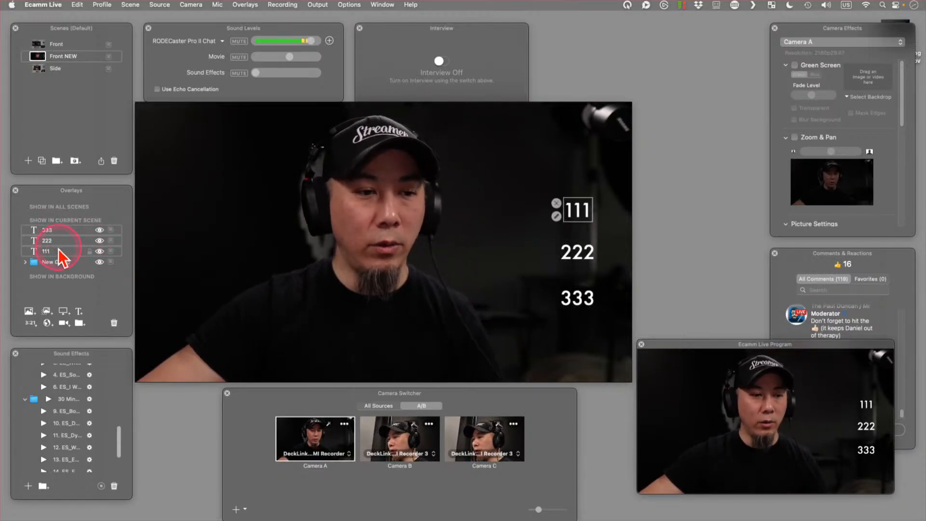
Move the 111, 222 and 333 overlays into New Group and toggle the whole group's visibility off and on.
{"action": "left_click_drag", "start_coordinate": [69, 265], "coordinate": [69, 266]}
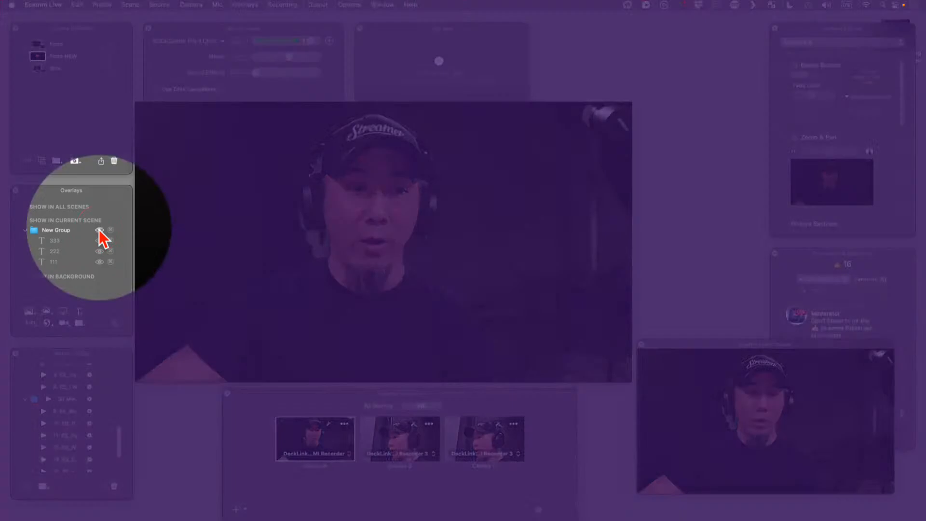
{"action": "left_click", "coordinate": [99, 230]}
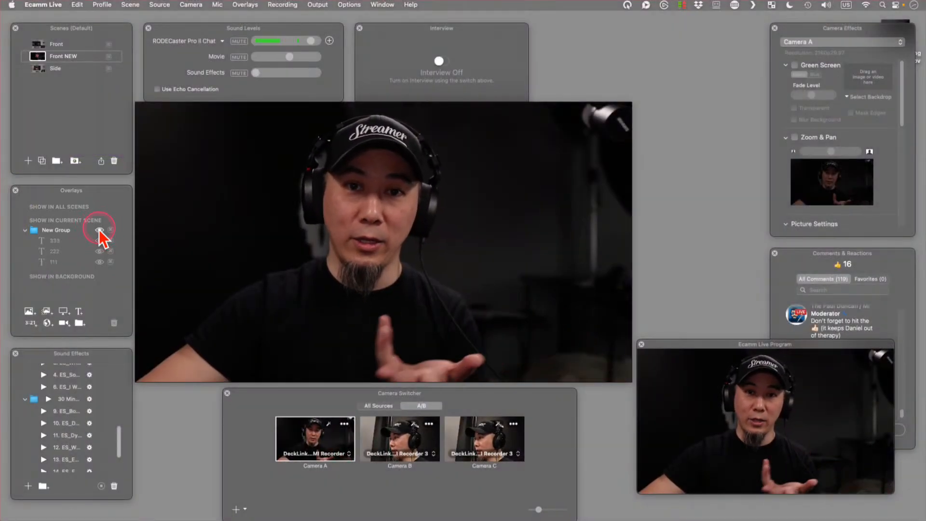
{"action": "left_click", "coordinate": [91, 242]}
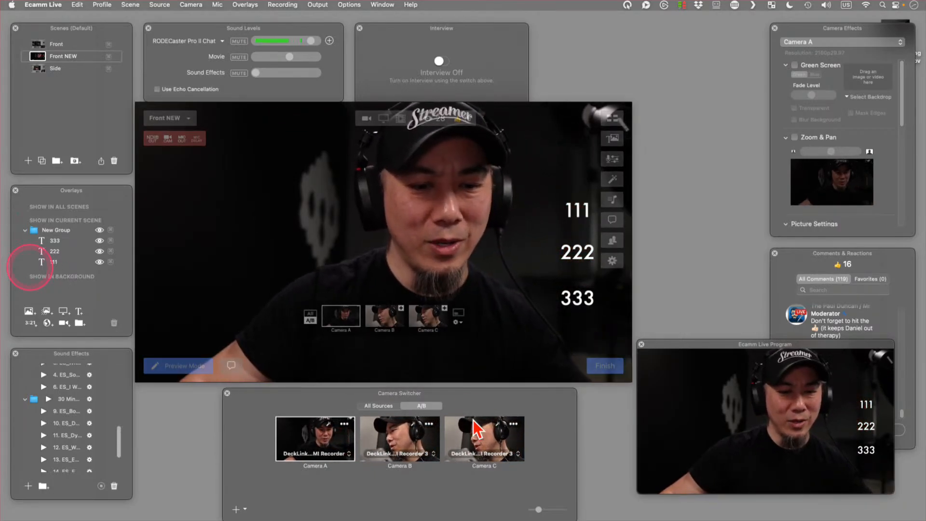
Switch the live view to Camera B and back to Camera A.
{"action": "left_click", "coordinate": [398, 436]}
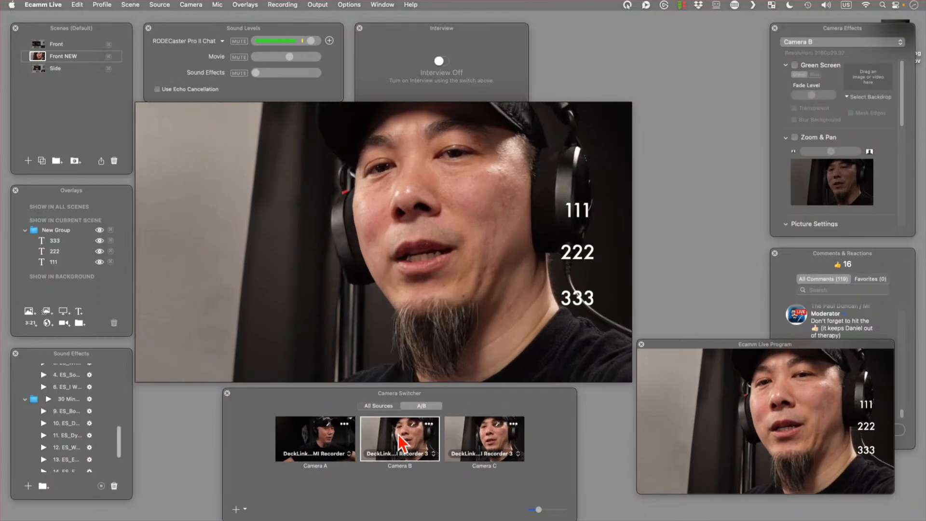
{"action": "left_click", "coordinate": [308, 424]}
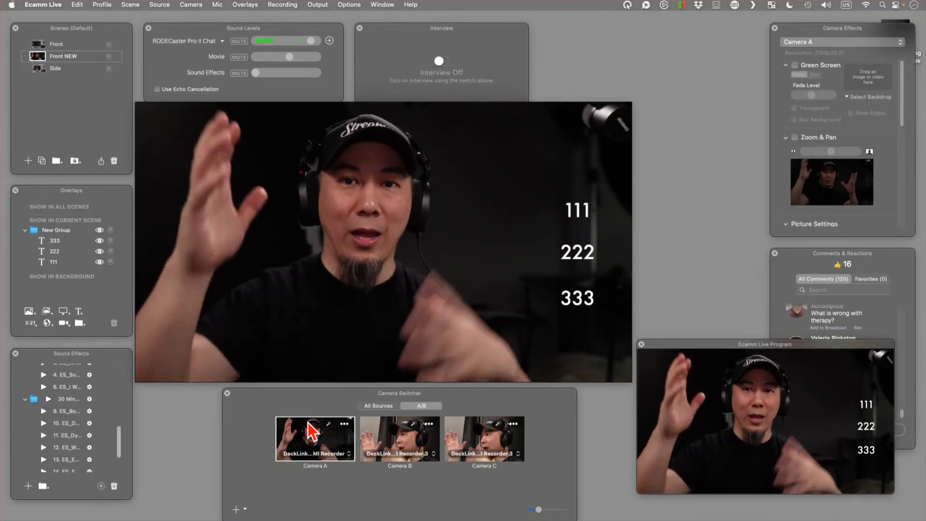
{"action": "mouse_move", "coordinate": [355, 223]}
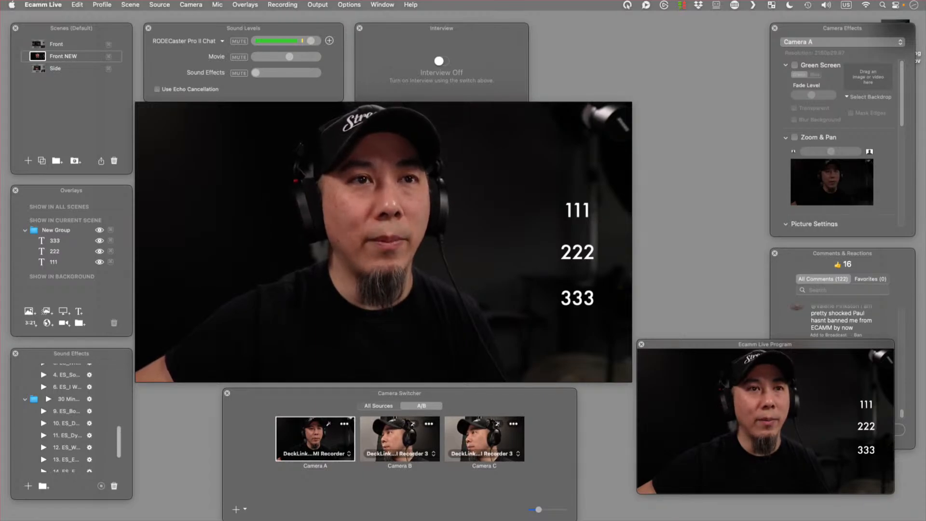
{"action": "mouse_move", "coordinate": [490, 304]}
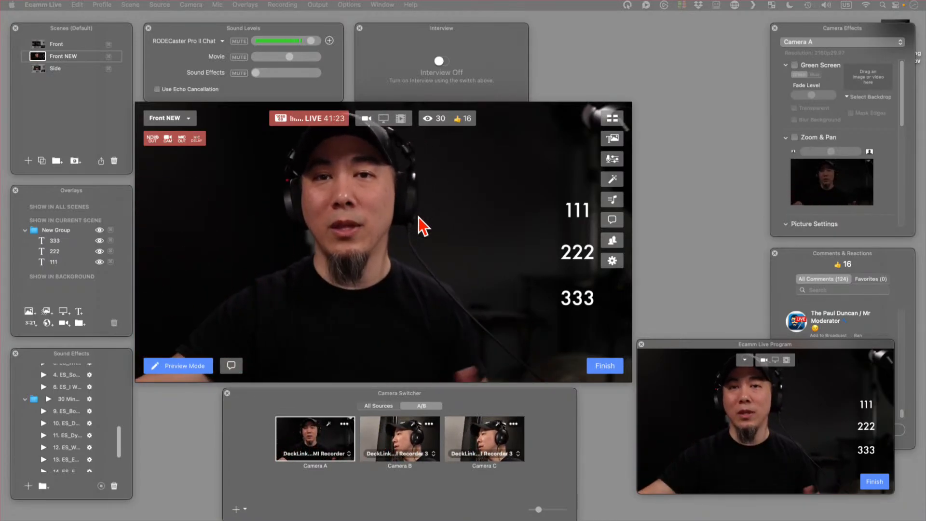
{"action": "left_click", "coordinate": [406, 254]}
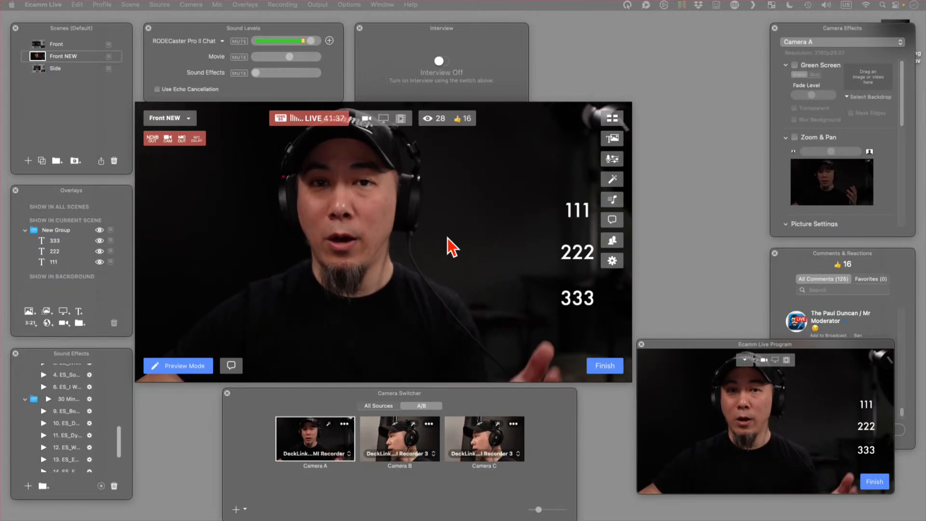
Try the 111 overlay on the opposite side of the presenter reading "Q: This is my question?", discard the text and return it above 222.
{"action": "left_click_drag", "start_coordinate": [575, 208], "coordinate": [201, 223]}
{"action": "double_click", "coordinate": [254, 261]}
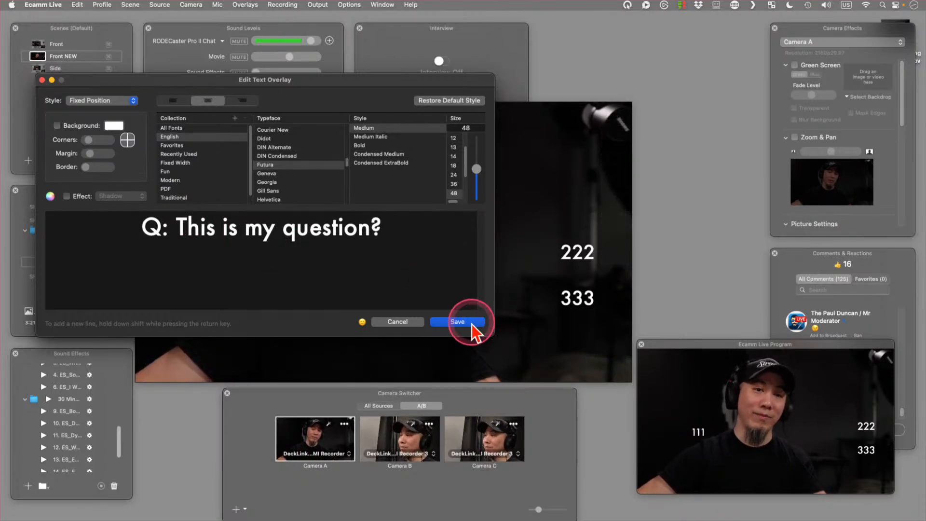
{"action": "left_click", "coordinate": [418, 323]}
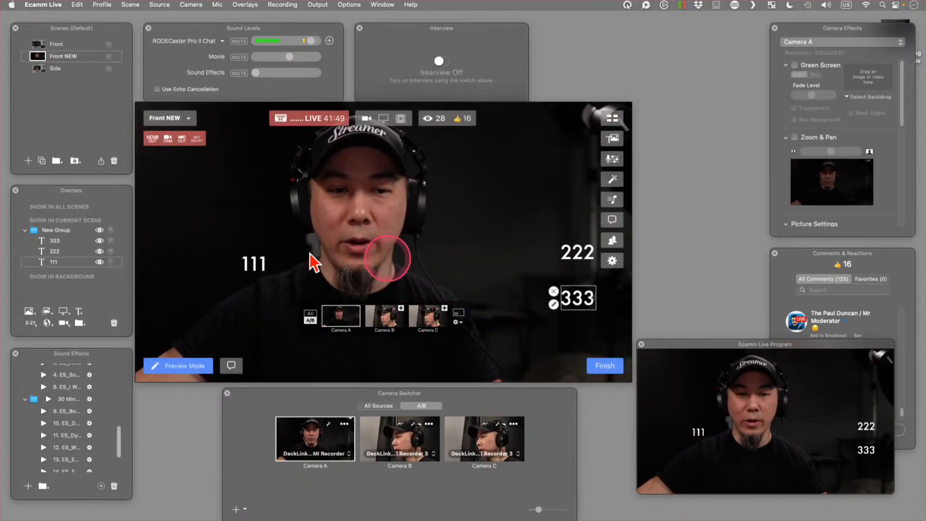
{"action": "left_click", "coordinate": [249, 265]}
{"action": "left_click_drag", "start_coordinate": [479, 219], "coordinate": [573, 206]}
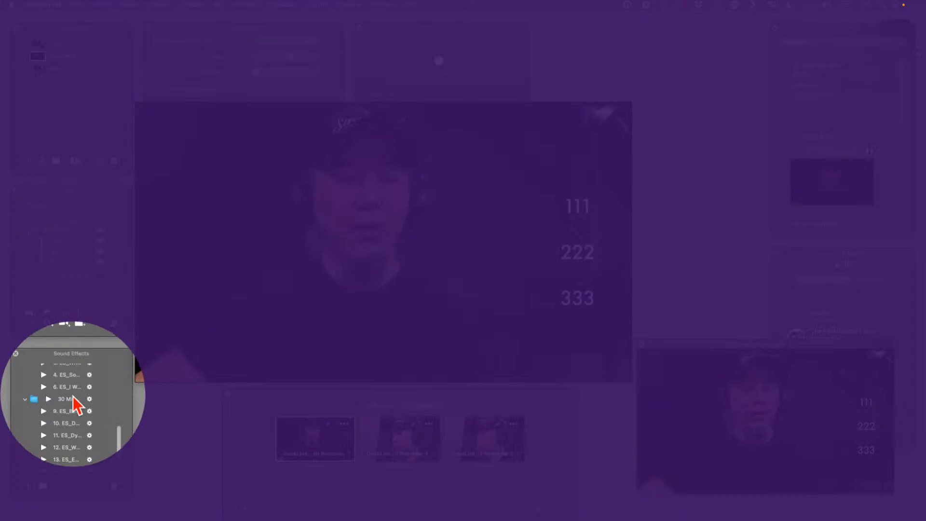
Raise the overall sound effects level and play the Applause effect.
{"action": "scroll", "coordinate": [74, 404], "scroll_direction": "up", "scroll_amount": 8}
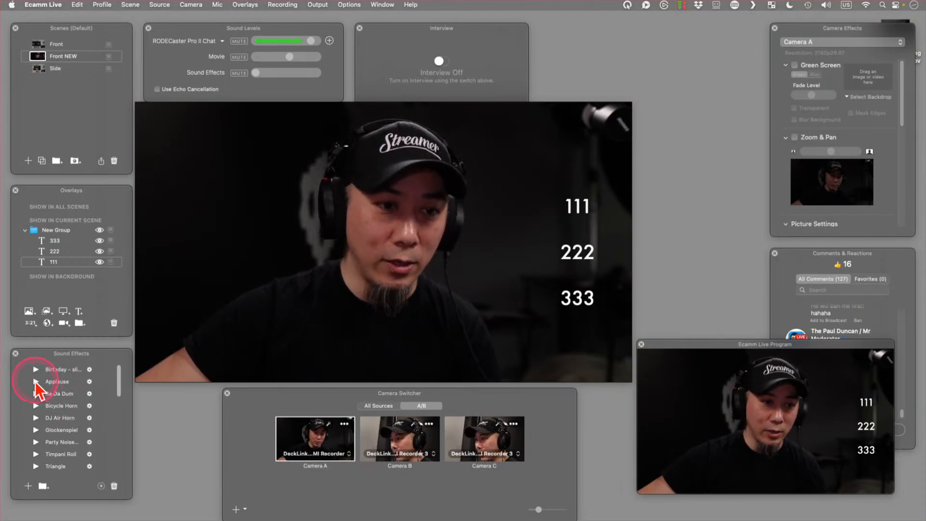
{"action": "left_click_drag", "start_coordinate": [256, 72], "coordinate": [285, 72]}
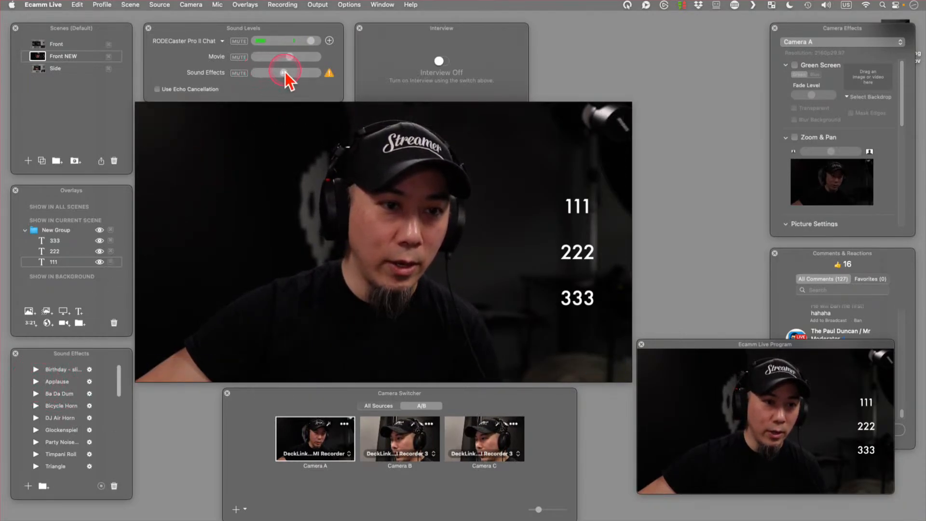
{"action": "left_click", "coordinate": [35, 382]}
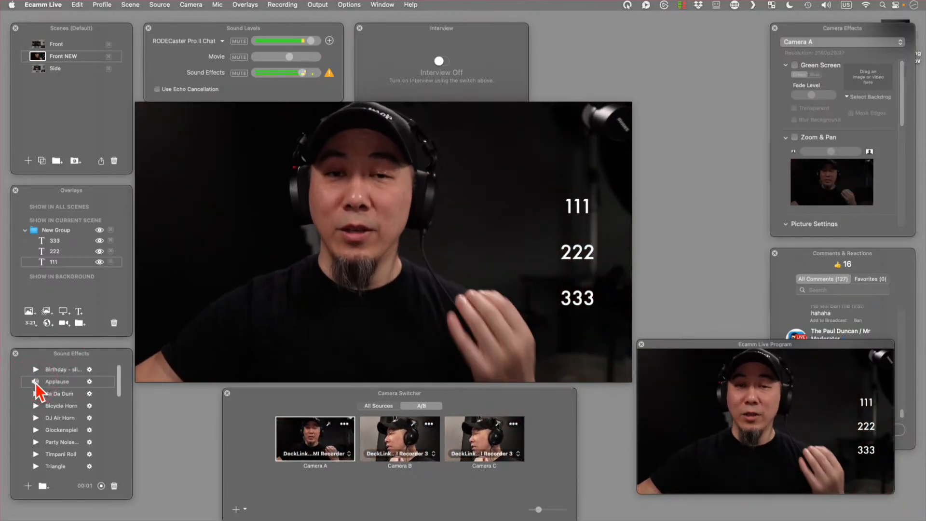
Play track 13 from the 30 Min sound folder and lower the overall sound effects level to a quiet background volume.
{"action": "scroll", "coordinate": [45, 405], "scroll_direction": "down", "scroll_amount": 5}
{"action": "left_click", "coordinate": [88, 403]}
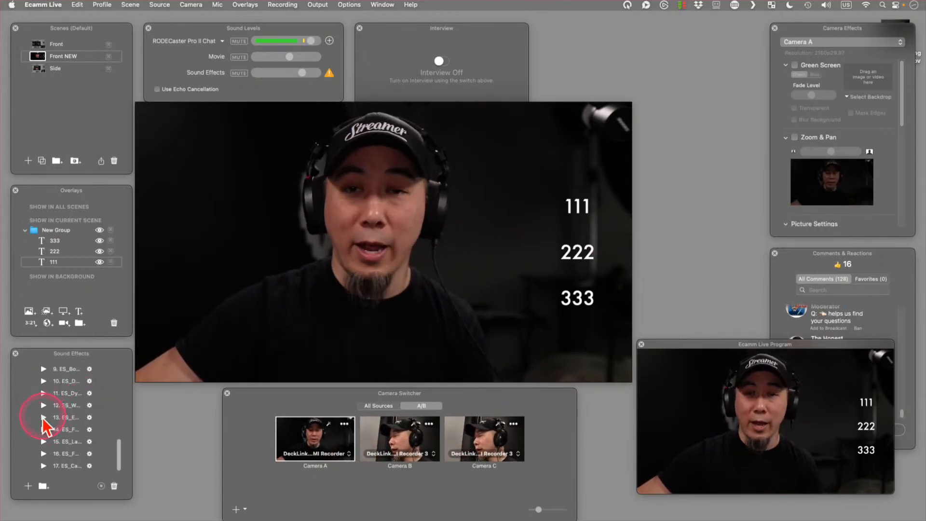
{"action": "left_click", "coordinate": [43, 417]}
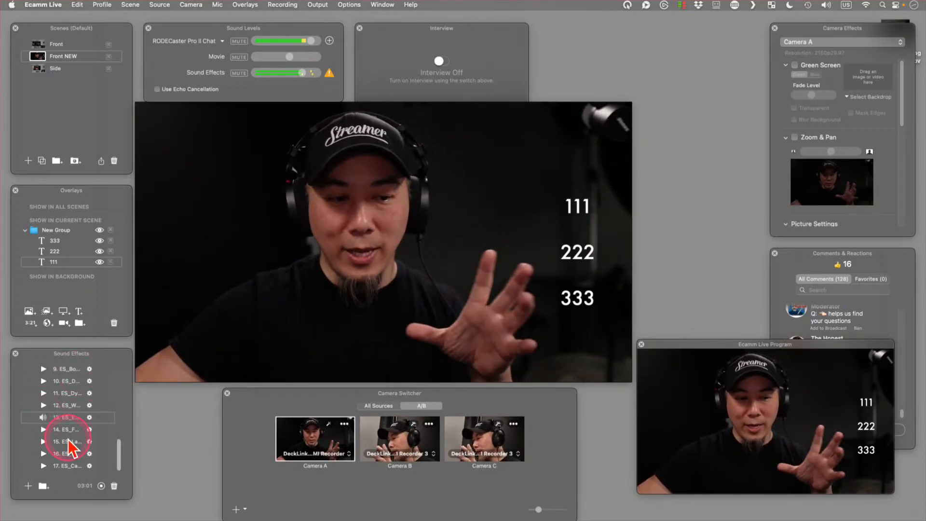
{"action": "scroll", "coordinate": [75, 430], "scroll_direction": "up", "scroll_amount": 1}
{"action": "scroll", "coordinate": [74, 430], "scroll_direction": "down", "scroll_amount": 1}
{"action": "left_click_drag", "start_coordinate": [301, 73], "coordinate": [265, 75]}
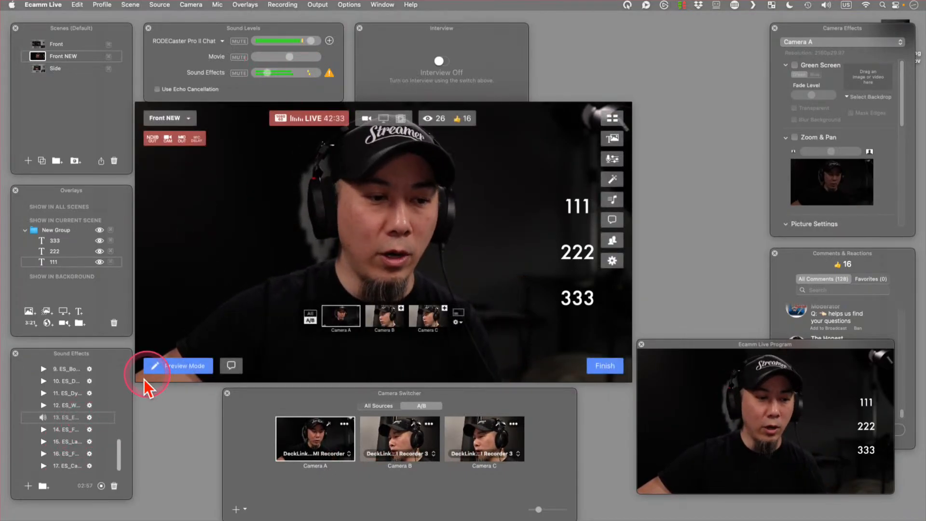
Look through the 10 Minute and 30 Min folders of sound tracks and stop the playing music.
{"action": "scroll", "coordinate": [114, 409], "scroll_direction": "up", "scroll_amount": 4}
{"action": "scroll", "coordinate": [111, 402], "scroll_direction": "down", "scroll_amount": 6}
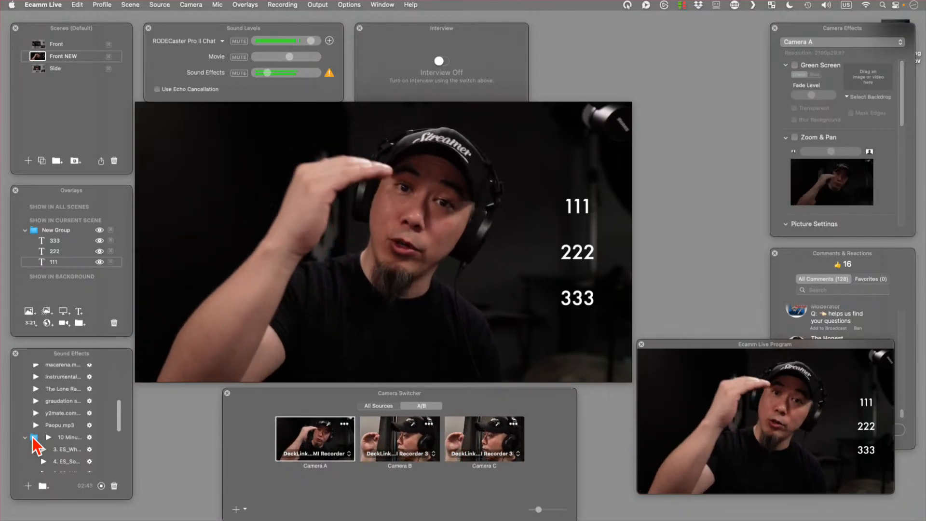
{"action": "left_click", "coordinate": [65, 410]}
{"action": "left_click", "coordinate": [89, 446]}
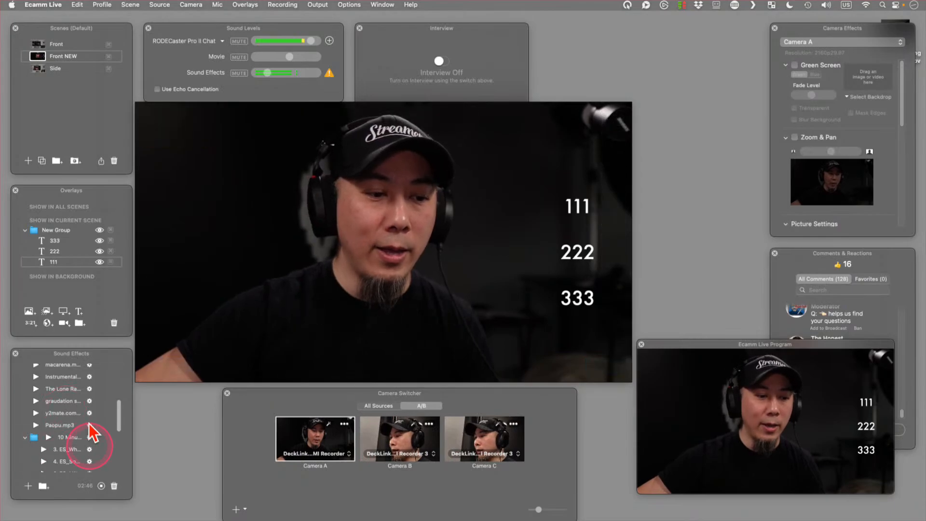
{"action": "scroll", "coordinate": [88, 418], "scroll_direction": "up", "scroll_amount": 3}
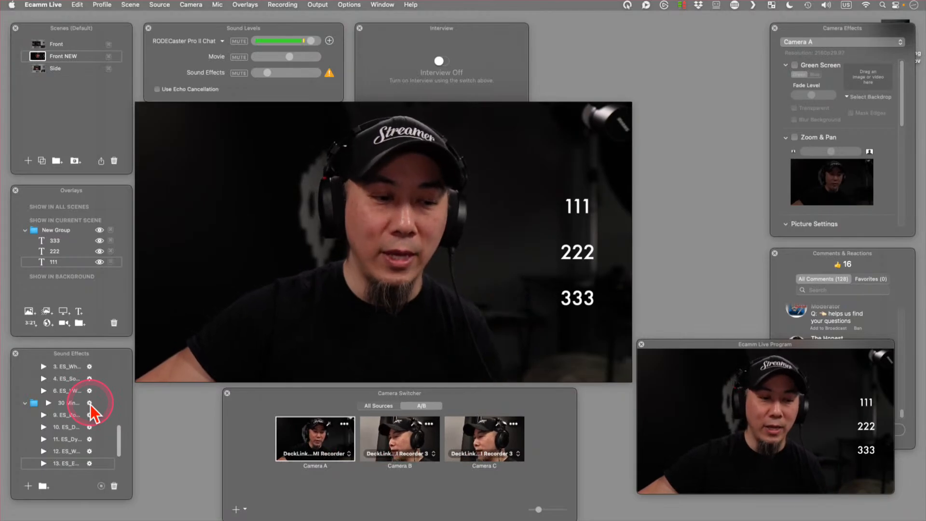
Examine the volume, loop, hot key and scene options of track 9 in the 30 Min folder.
{"action": "left_click", "coordinate": [90, 416]}
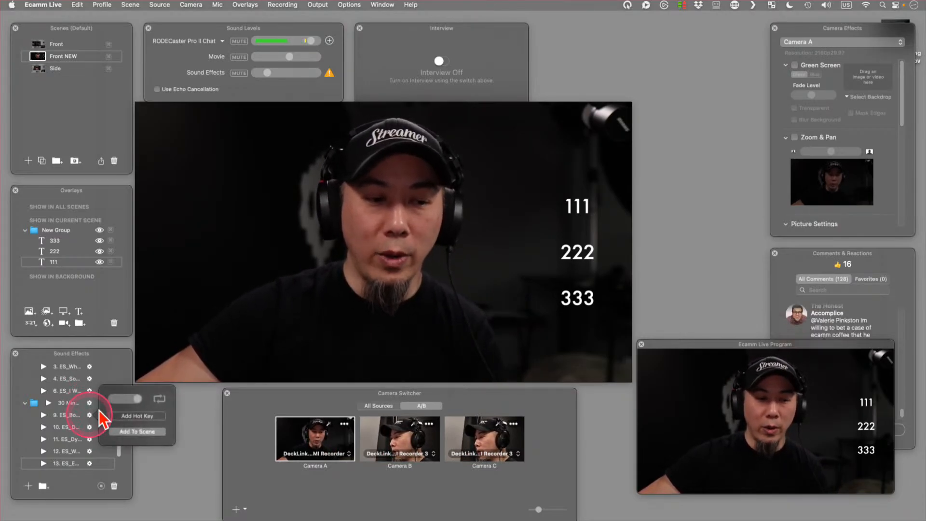
{"action": "mouse_move", "coordinate": [135, 398]}
{"action": "left_mouse_down"}
{"action": "mouse_move", "coordinate": [123, 403]}
{"action": "mouse_move", "coordinate": [143, 404]}
{"action": "left_mouse_up"}
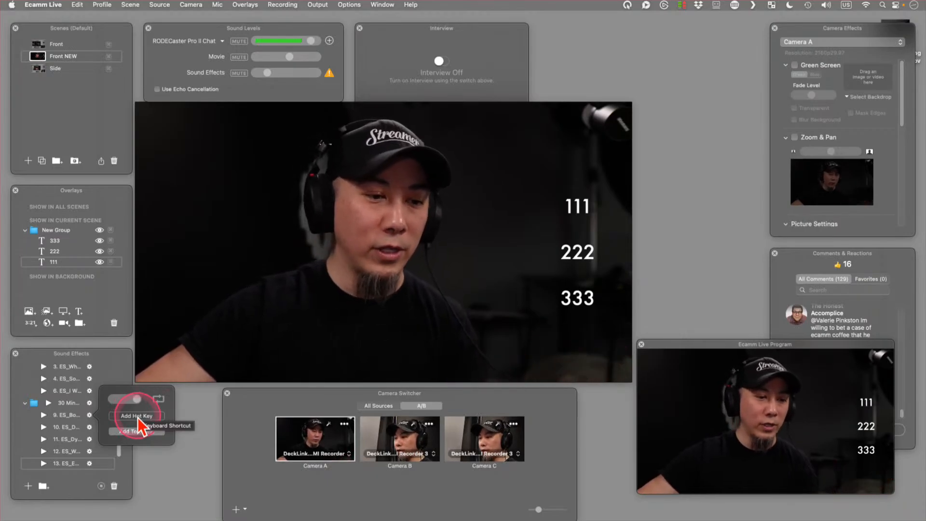
{"action": "left_click", "coordinate": [61, 398]}
Assign the hot key B to the Ba Da Dum sound effect and trigger the effect with it.
{"action": "scroll", "coordinate": [83, 387], "scroll_direction": "up", "scroll_amount": 8}
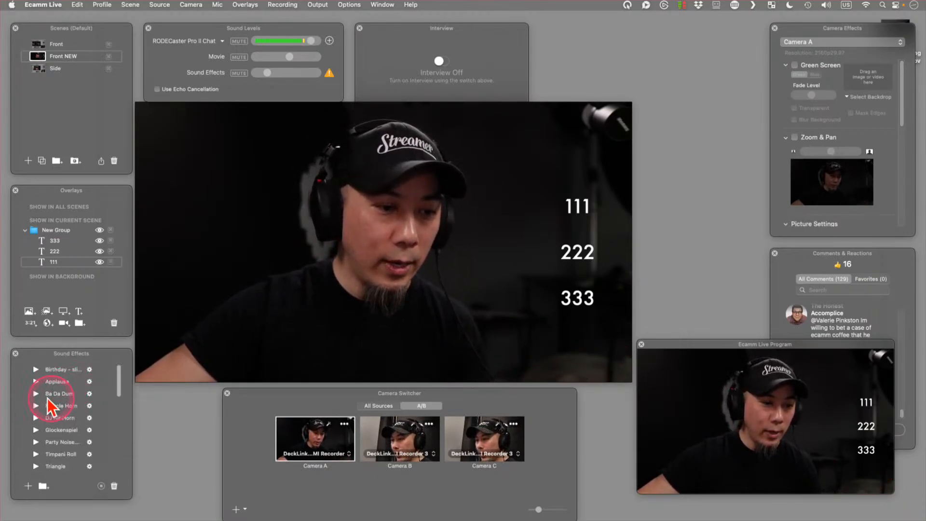
{"action": "left_click", "coordinate": [89, 393]}
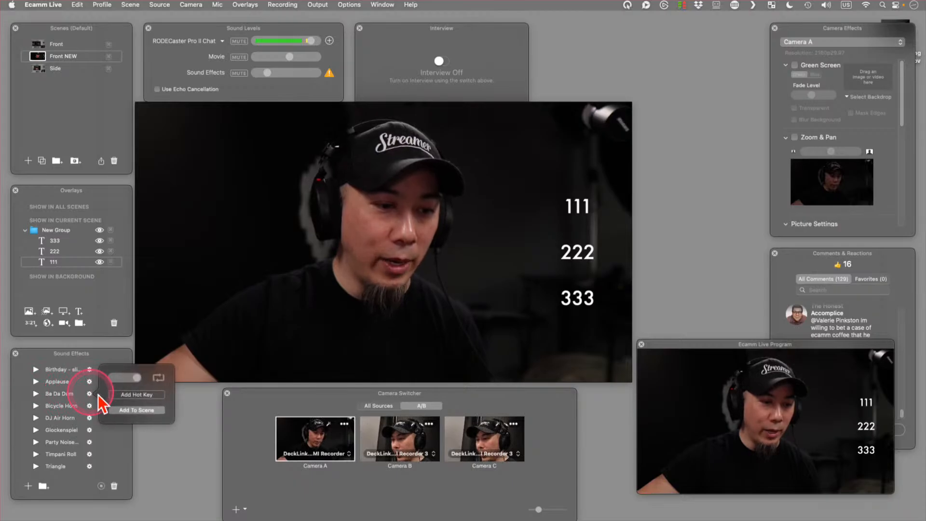
{"action": "left_click", "coordinate": [135, 395]}
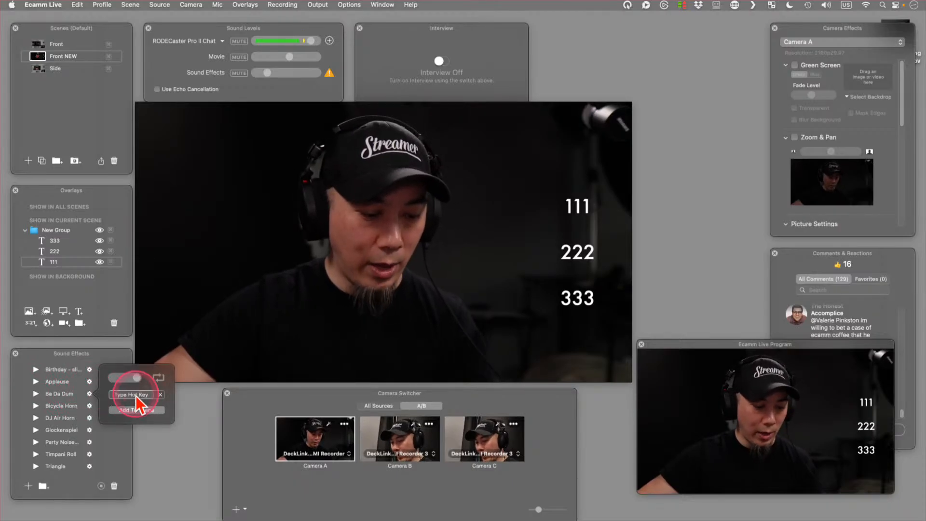
{"action": "key", "text": "b"}
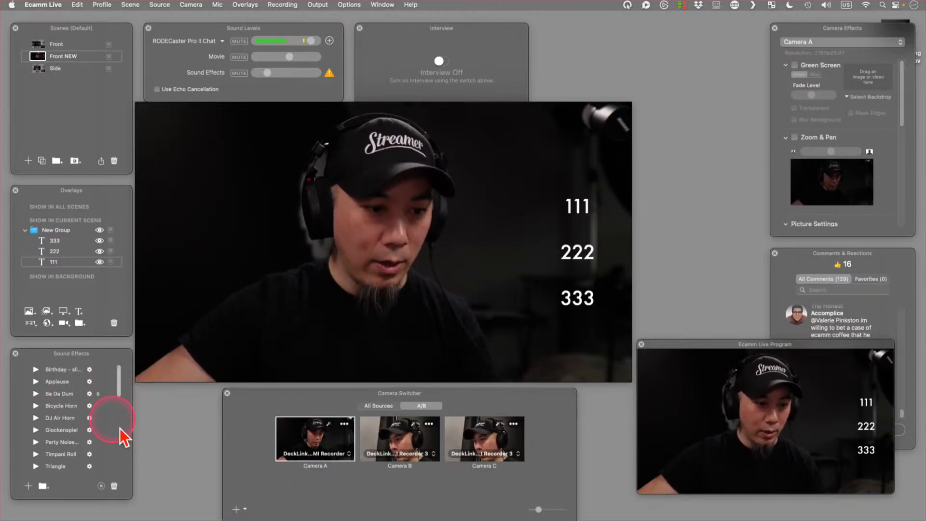
{"action": "mouse_move", "coordinate": [410, 291]}
{"action": "key", "text": "b"}
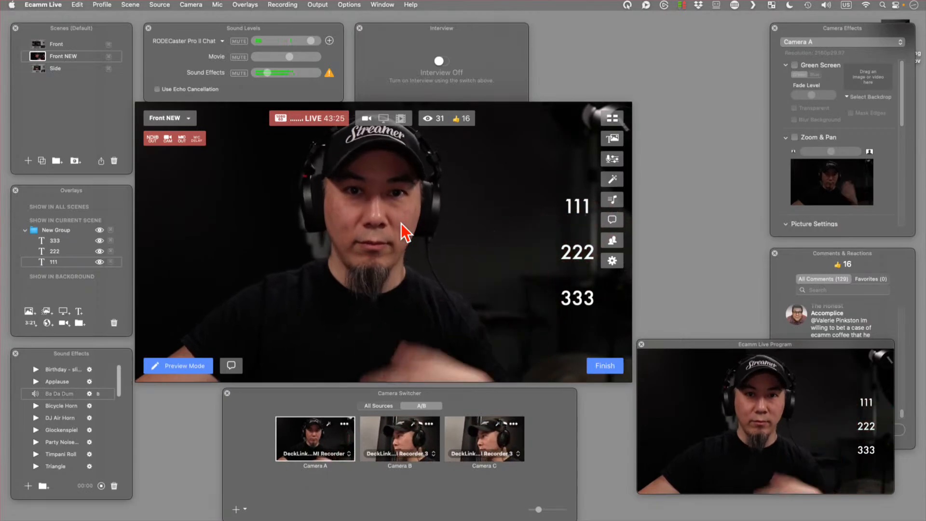
Remove the assigned hot key from the Ba Da Dum sound effect and check its Add To Scene option.
{"action": "left_click", "coordinate": [91, 393]}
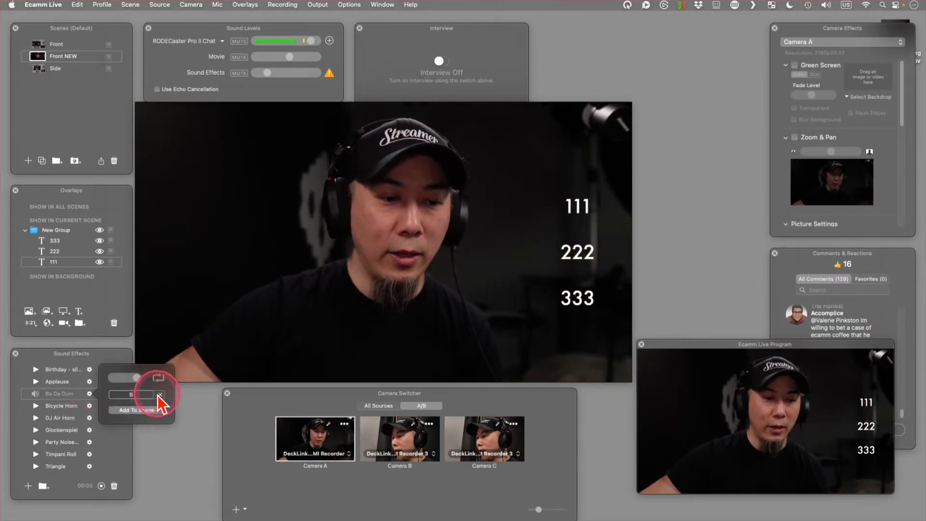
{"action": "left_click", "coordinate": [90, 394]}
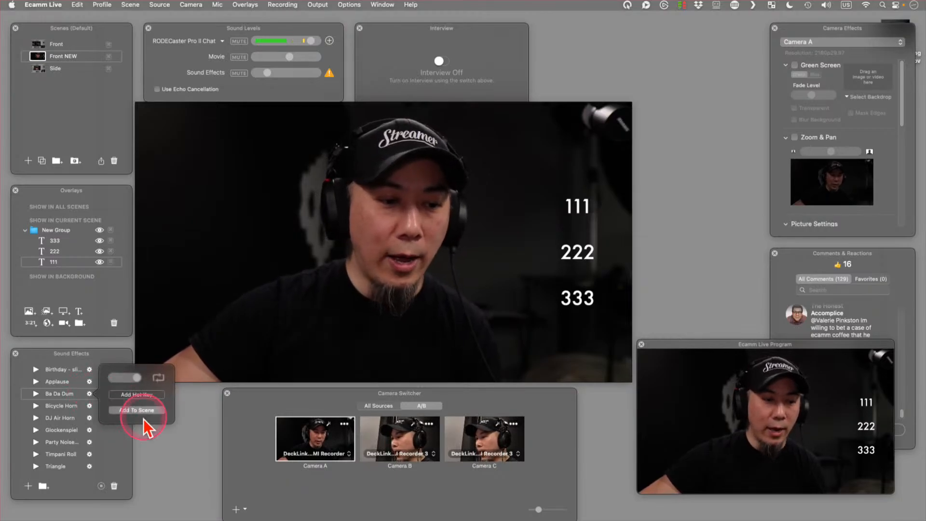
{"action": "left_click", "coordinate": [137, 410]}
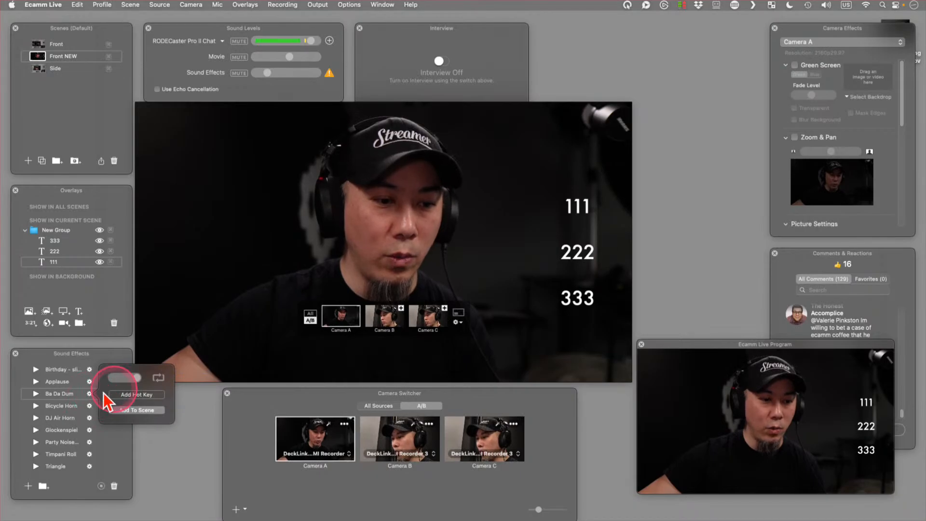
Raise the overall sound effects level and attach the Ba Da Dum sound effect to the Side scene.
{"action": "left_click_drag", "start_coordinate": [267, 73], "coordinate": [299, 73]}
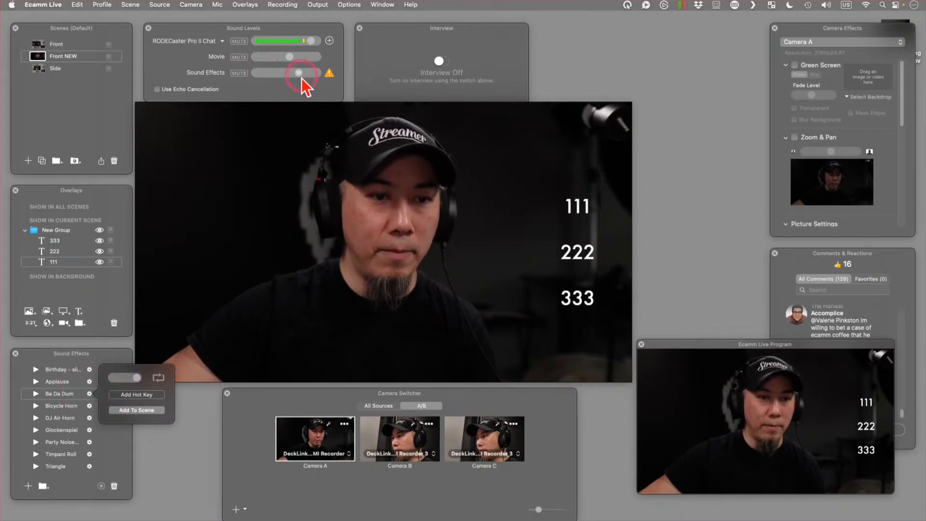
{"action": "left_click", "coordinate": [41, 69]}
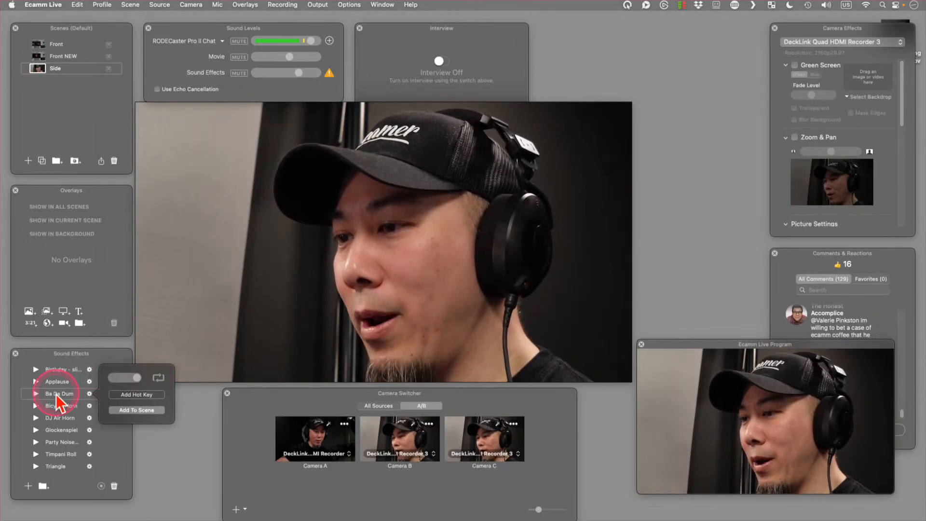
{"action": "left_click_drag", "start_coordinate": [57, 395], "coordinate": [228, 195]}
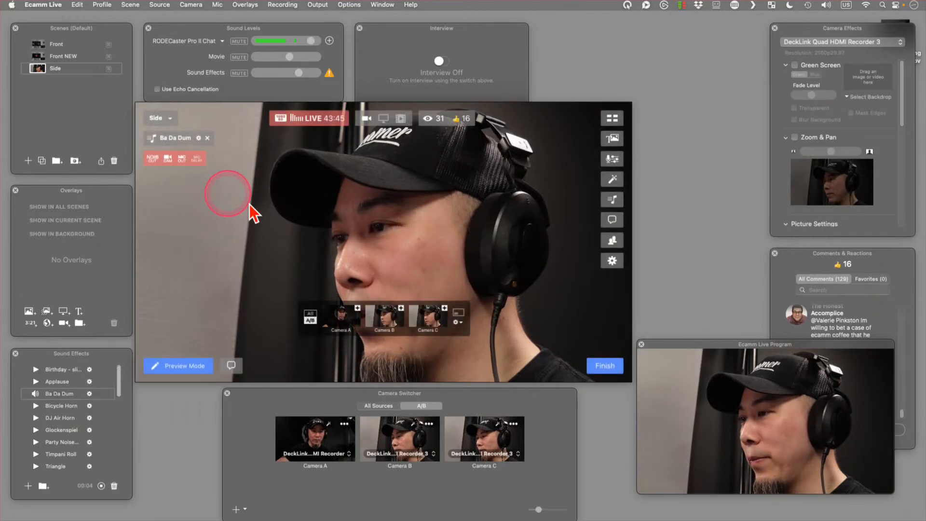
Alternate between the Front NEW and Side scenes to trigger the attached sound effect, ending on Front NEW.
{"action": "left_click", "coordinate": [35, 57]}
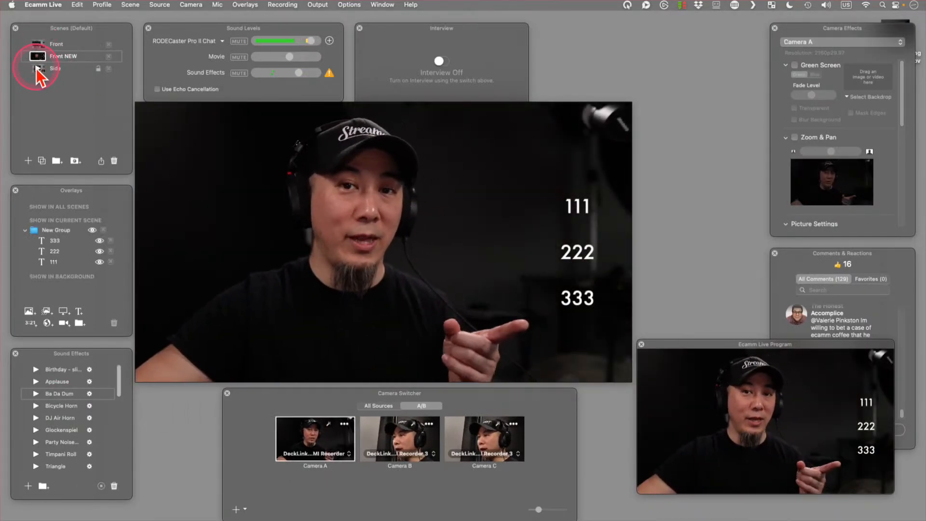
{"action": "left_click", "coordinate": [37, 68]}
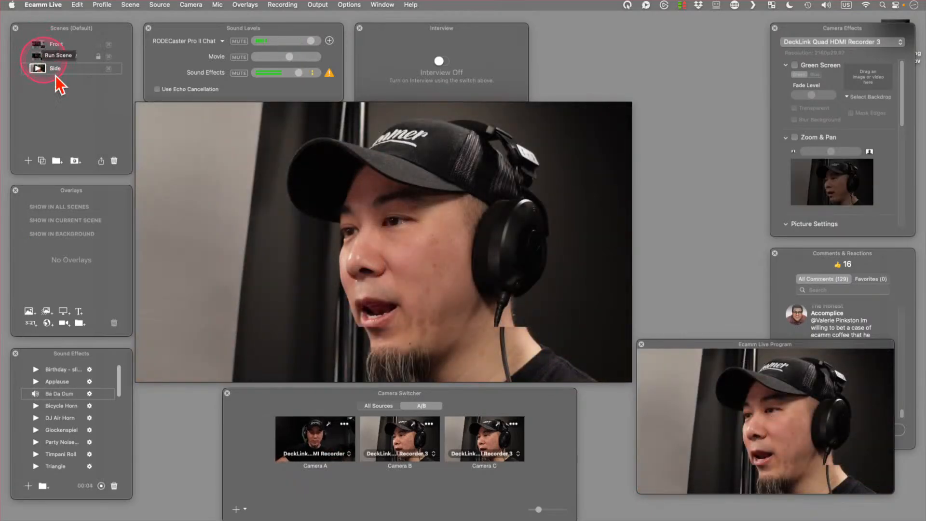
{"action": "mouse_move", "coordinate": [305, 212]}
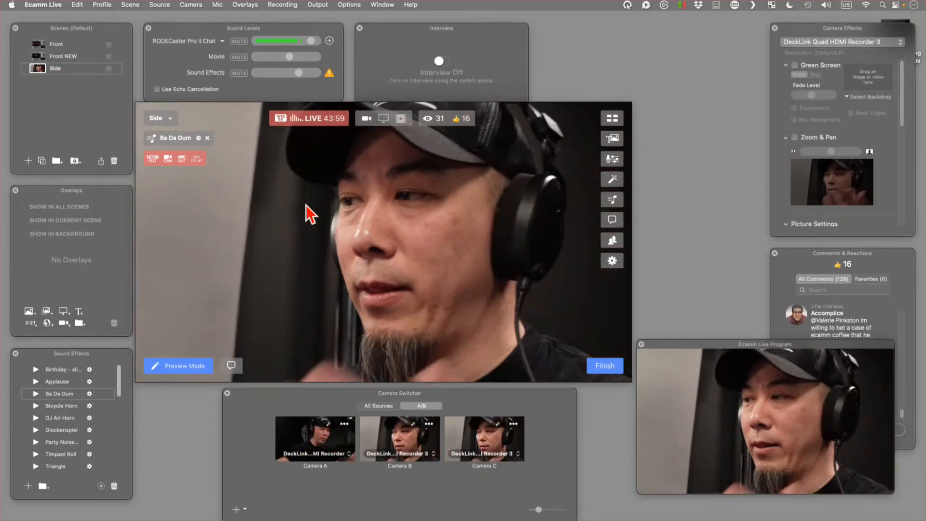
{"action": "left_click", "coordinate": [36, 56]}
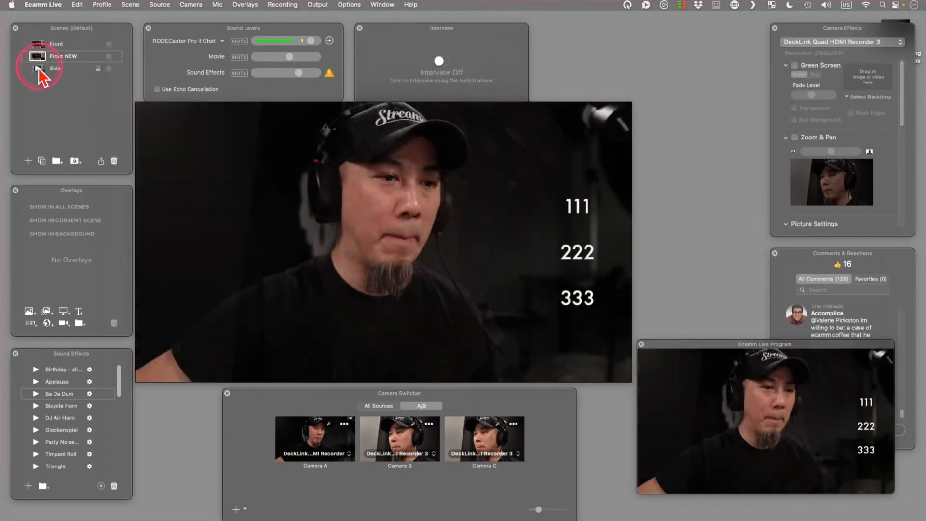
{"action": "left_click", "coordinate": [39, 68]}
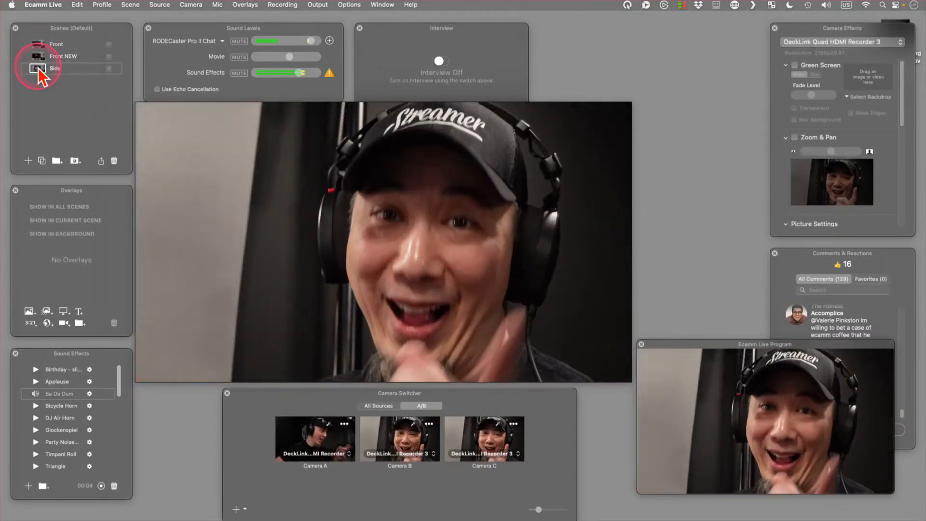
{"action": "left_click", "coordinate": [38, 55]}
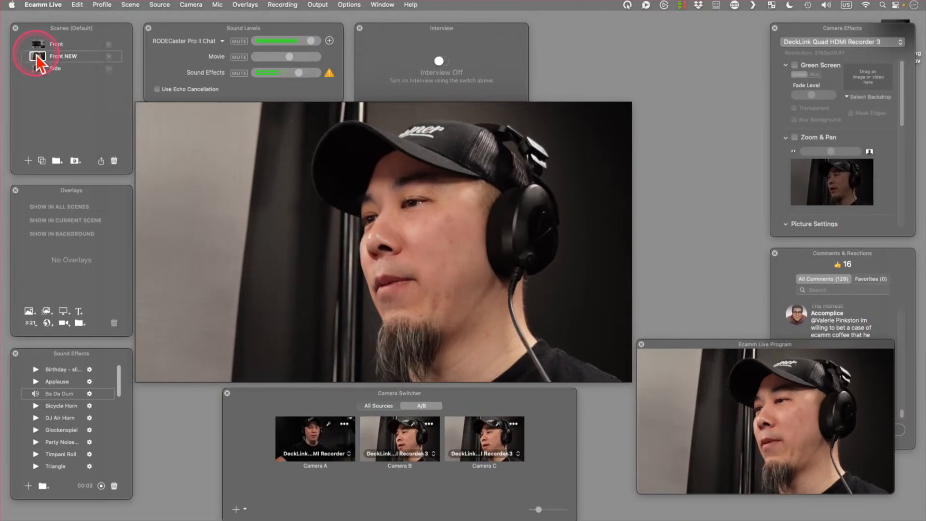
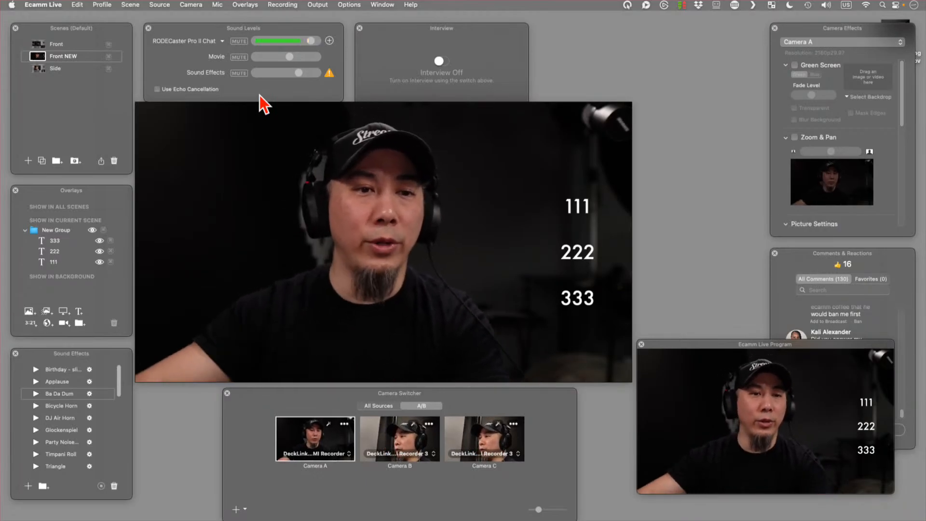
Examine the camera, capture card and microphone sources available for the main audio input.
{"action": "left_click", "coordinate": [215, 43]}
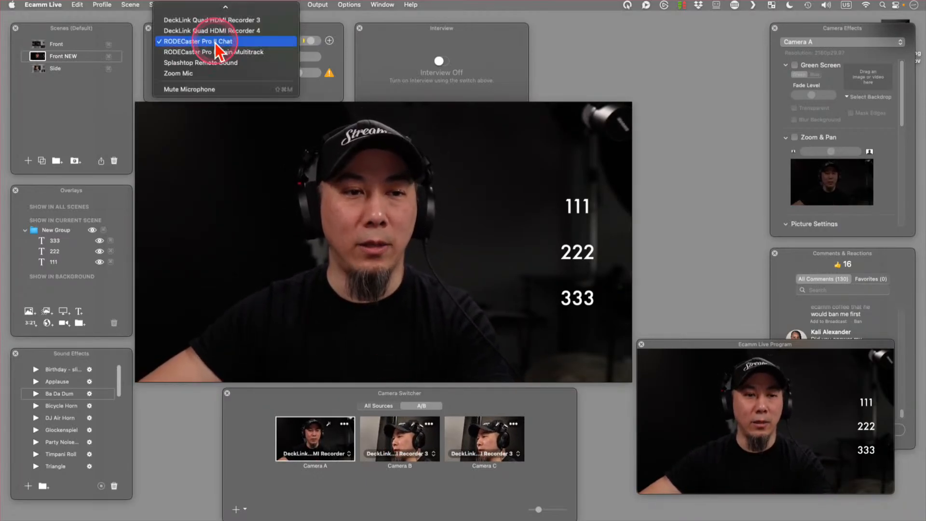
{"action": "scroll", "coordinate": [217, 53], "scroll_direction": "up", "scroll_amount": 3}
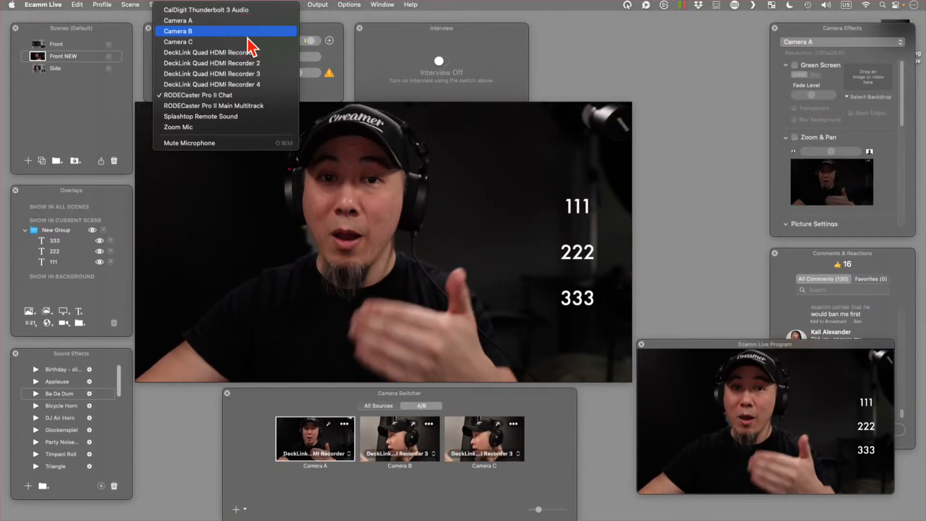
{"action": "left_click", "coordinate": [247, 32]}
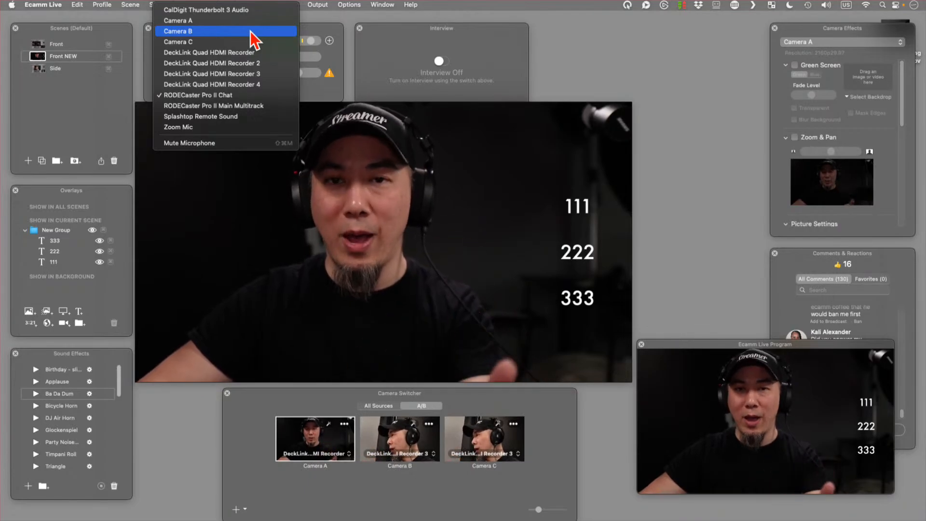
{"action": "left_click", "coordinate": [264, 13]}
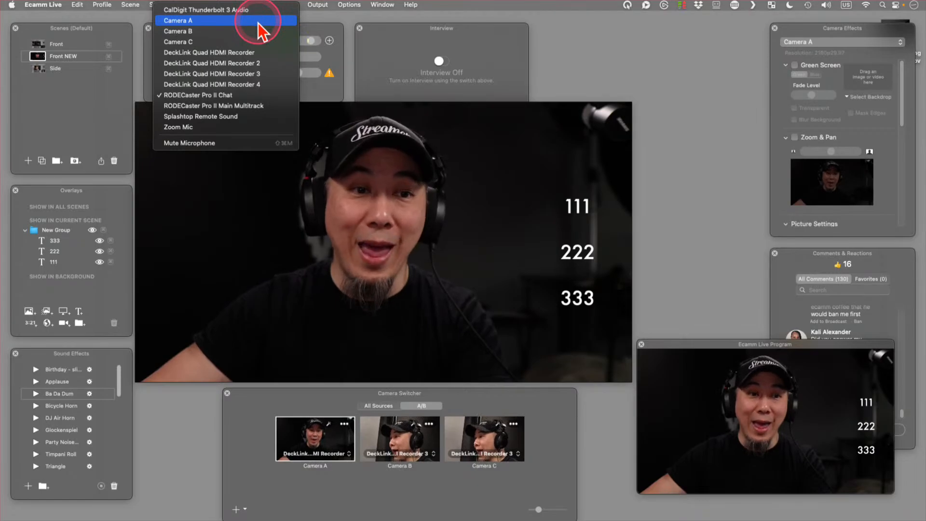
{"action": "left_click", "coordinate": [241, 243]}
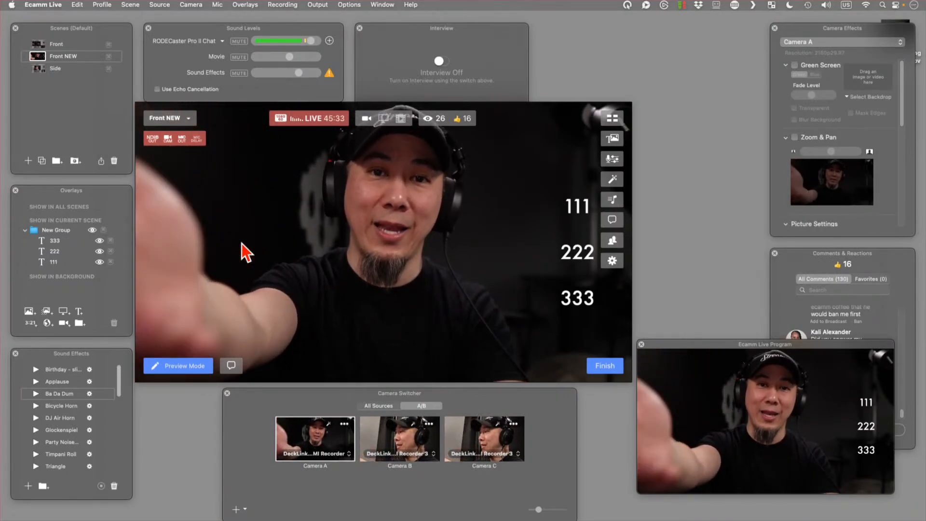
{"action": "mouse_move", "coordinate": [230, 134]}
{"action": "left_click", "coordinate": [199, 40]}
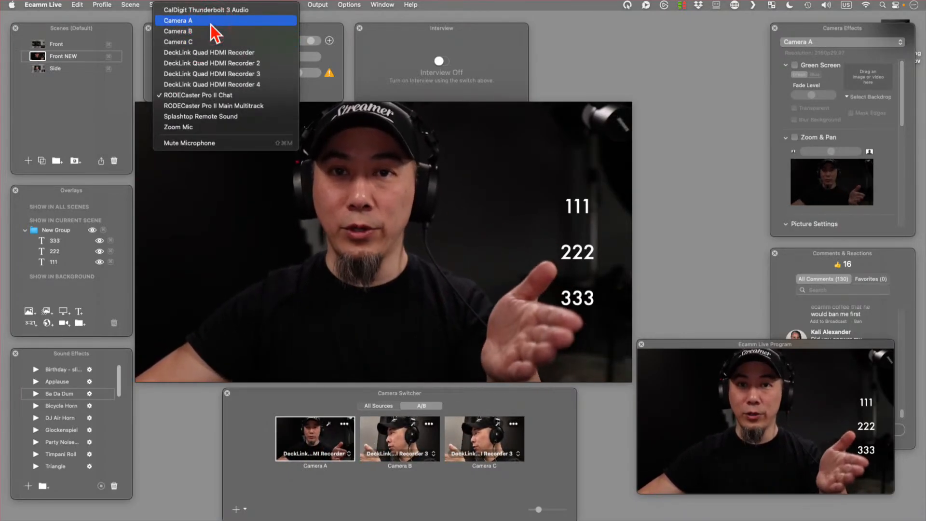
{"action": "left_click", "coordinate": [488, 398]}
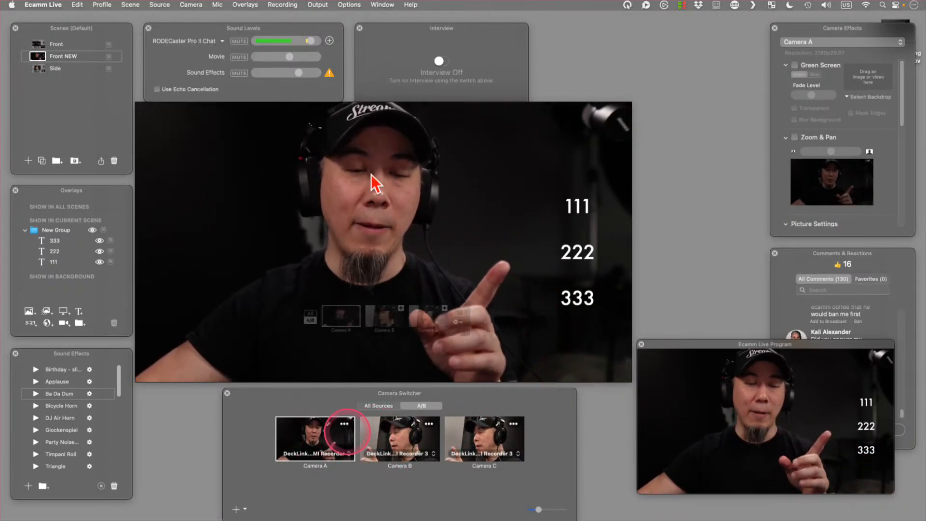
{"action": "left_click", "coordinate": [206, 42]}
{"action": "scroll", "coordinate": [219, 26], "scroll_direction": "up", "scroll_amount": 3}
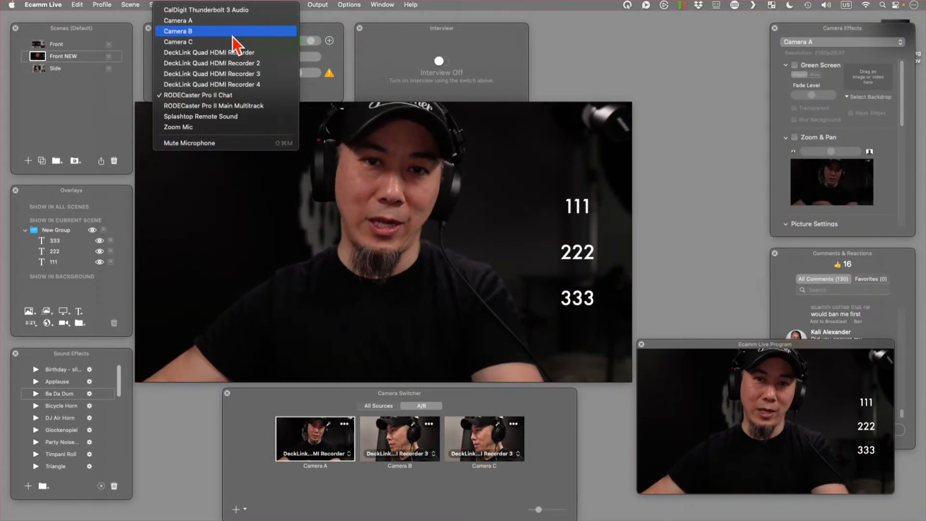
{"action": "left_click", "coordinate": [252, 52]}
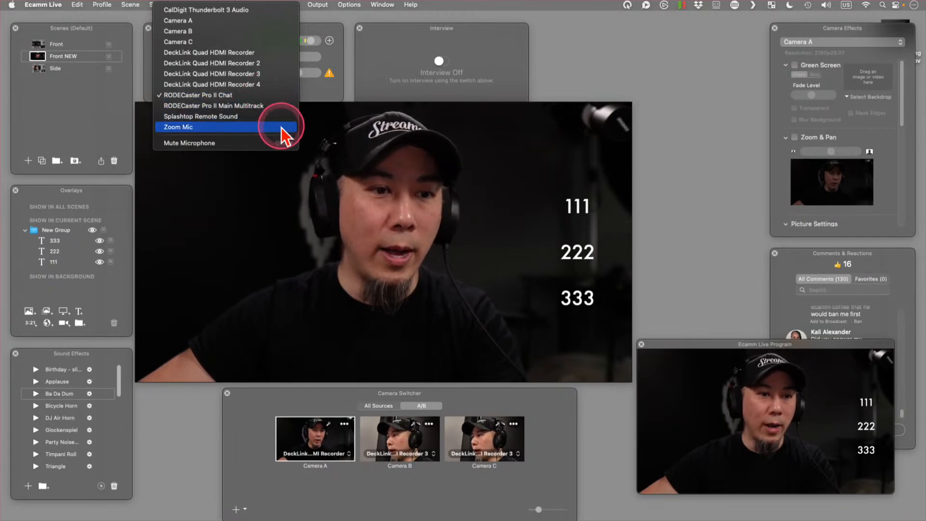
{"action": "left_click", "coordinate": [367, 221]}
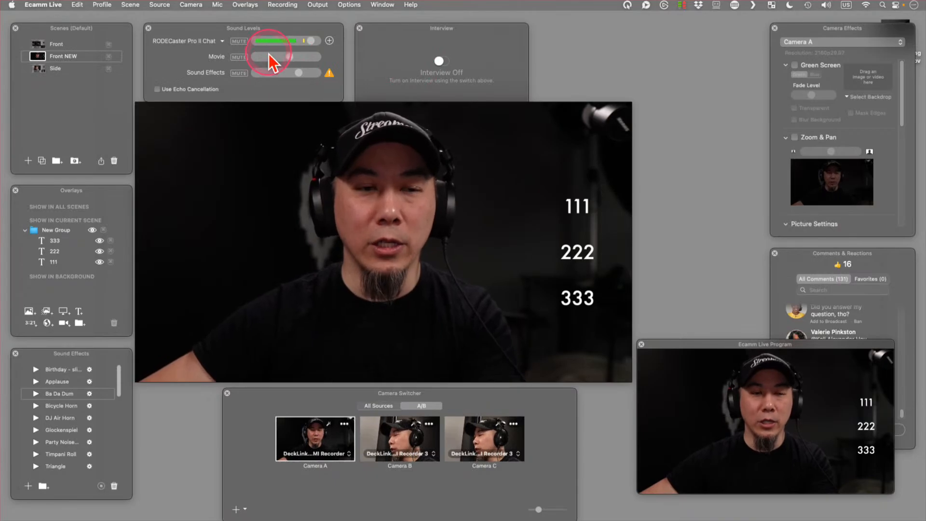
Add DeckLink Quad HDMI Recorder as a second audio input and look through its alternative sources.
{"action": "left_click", "coordinate": [330, 42]}
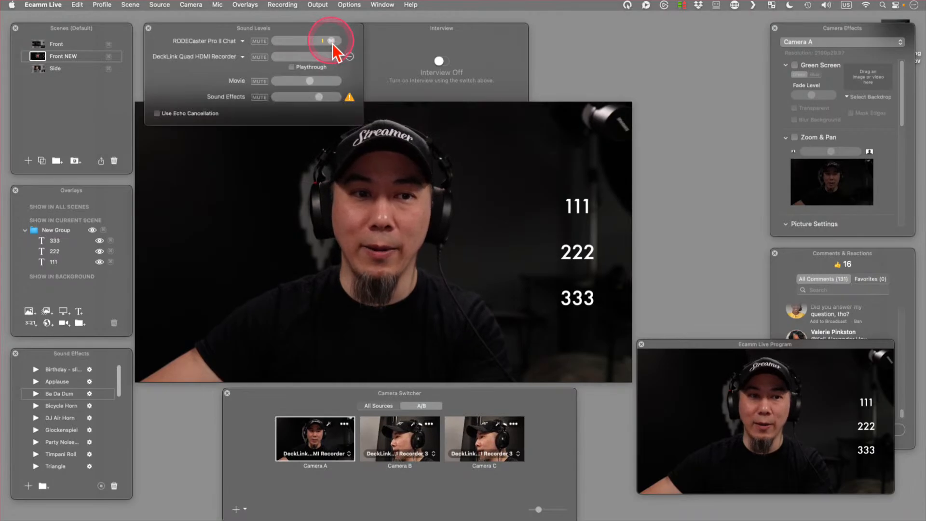
{"action": "left_click", "coordinate": [211, 57]}
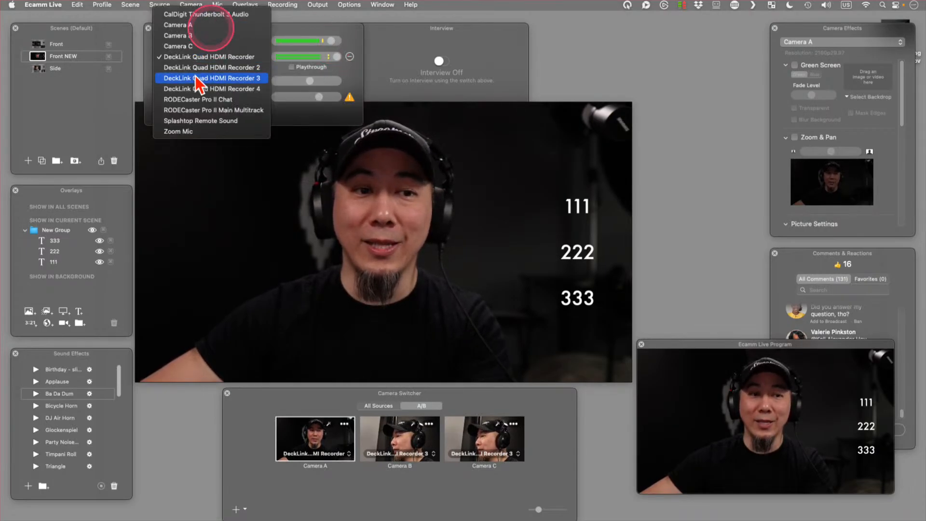
{"action": "left_click", "coordinate": [356, 72]}
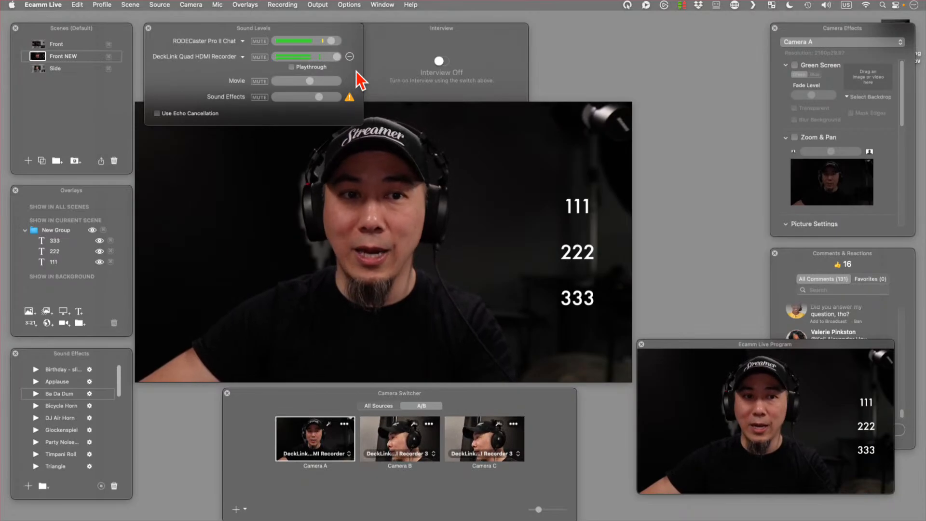
{"action": "left_click", "coordinate": [234, 58]}
{"action": "left_click", "coordinate": [353, 77]}
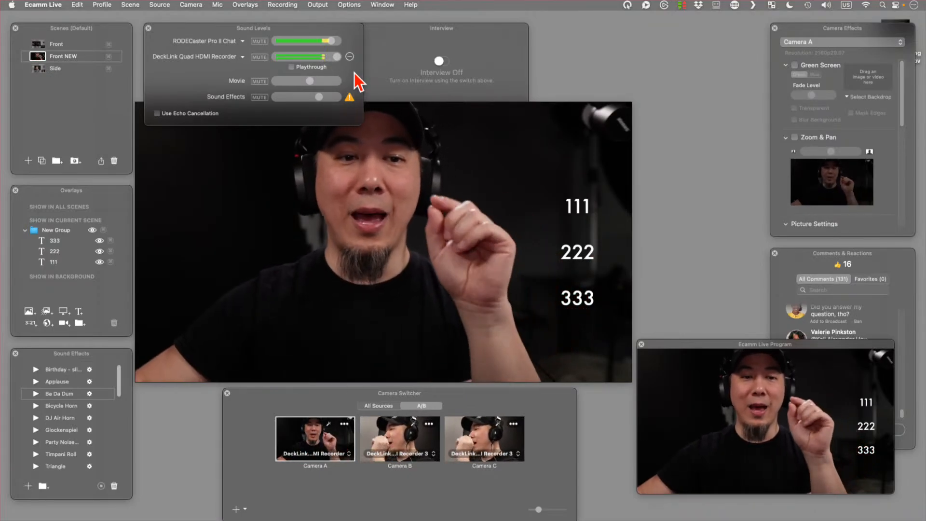
{"action": "left_click", "coordinate": [224, 55]}
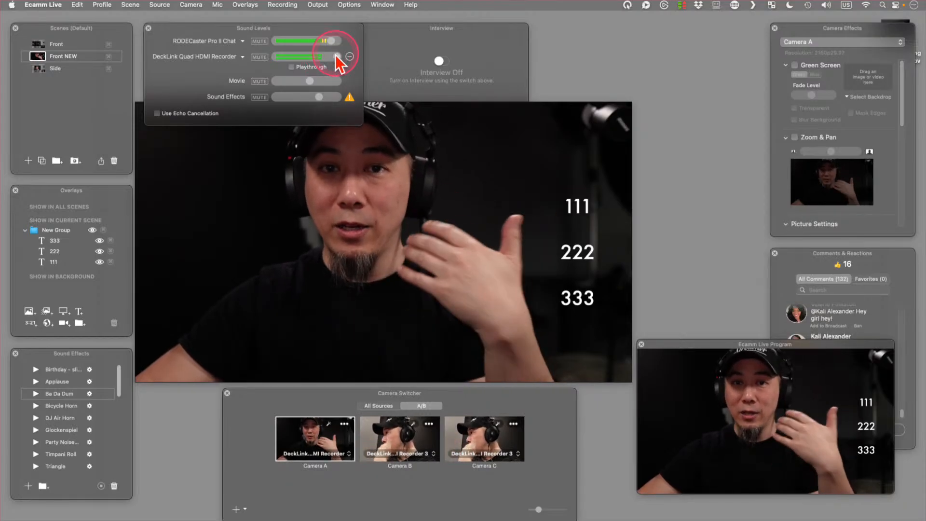
Lower the DeckLink Quad HDMI Recorder audio level to the minimum.
{"action": "left_click_drag", "start_coordinate": [336, 57], "coordinate": [282, 59]}
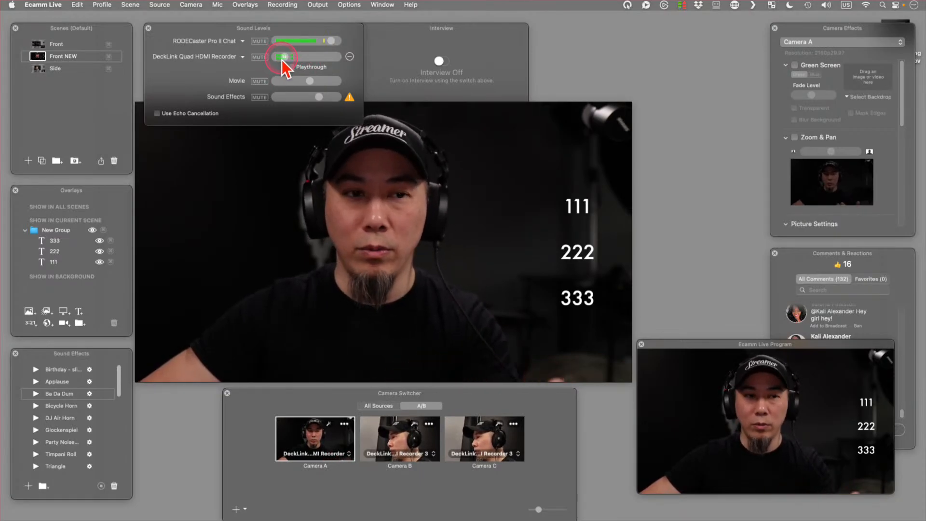
{"action": "left_click", "coordinate": [226, 57]}
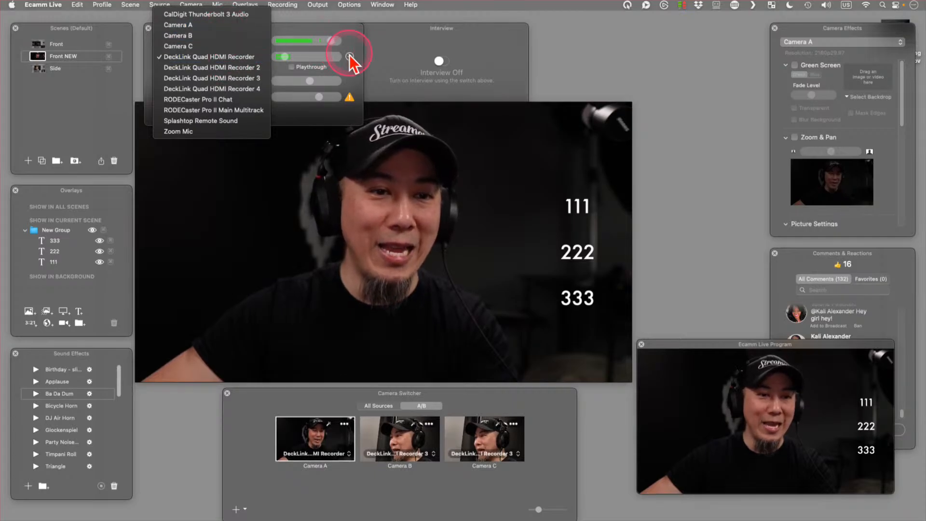
{"action": "left_click", "coordinate": [261, 54]}
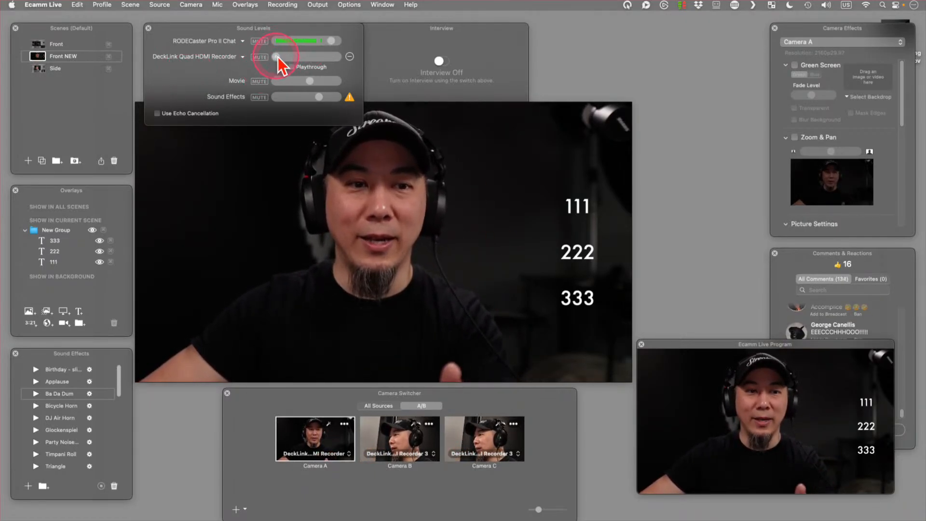
{"action": "left_click_drag", "start_coordinate": [295, 56], "coordinate": [274, 55]}
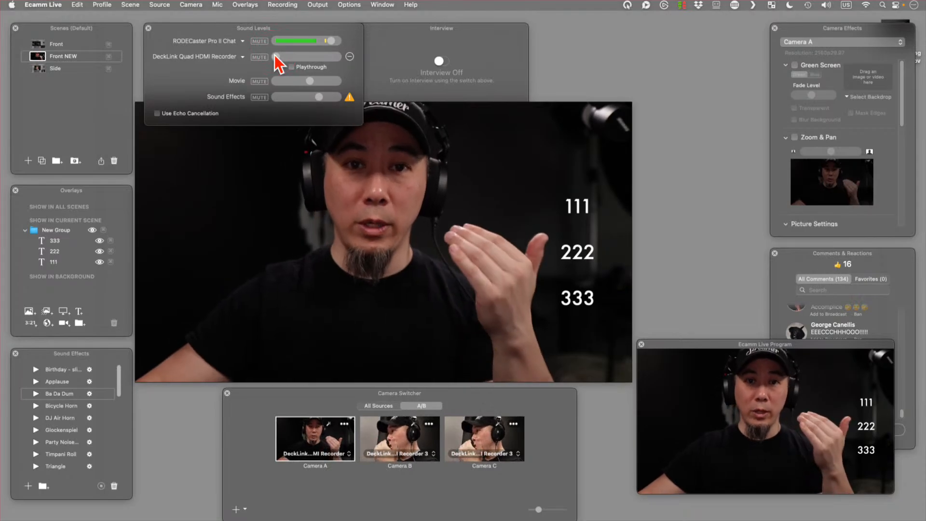
Change the second audio input to DeckLink Quad HDMI Recorder 2 and set its level low.
{"action": "left_click", "coordinate": [238, 58]}
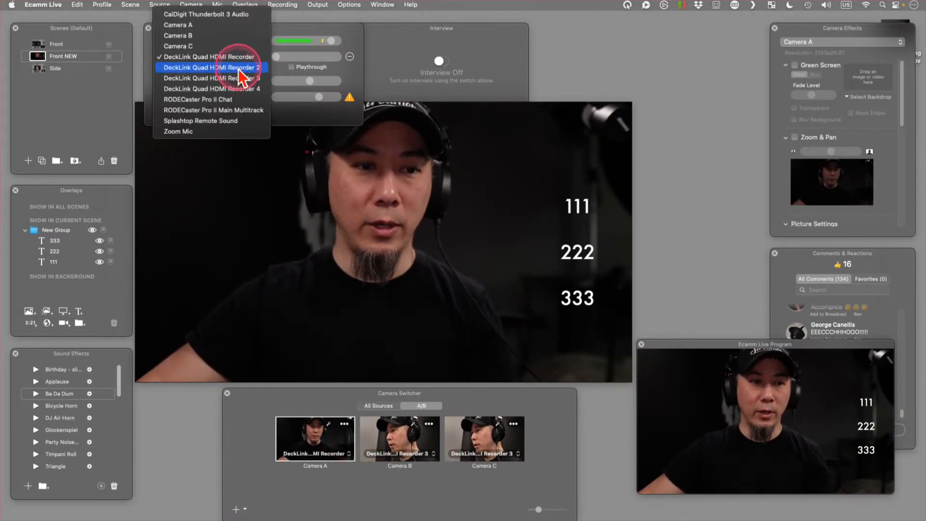
{"action": "left_click", "coordinate": [238, 69]}
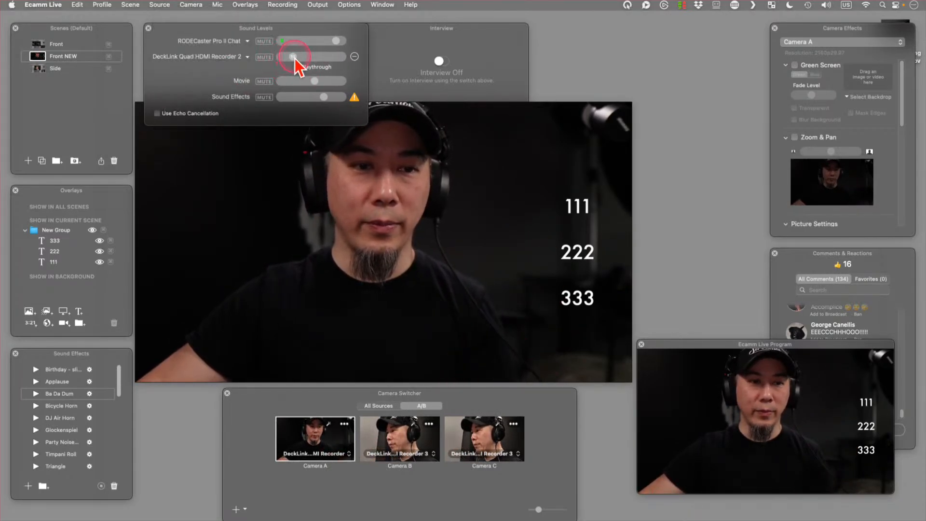
{"action": "left_click_drag", "start_coordinate": [297, 59], "coordinate": [291, 59]}
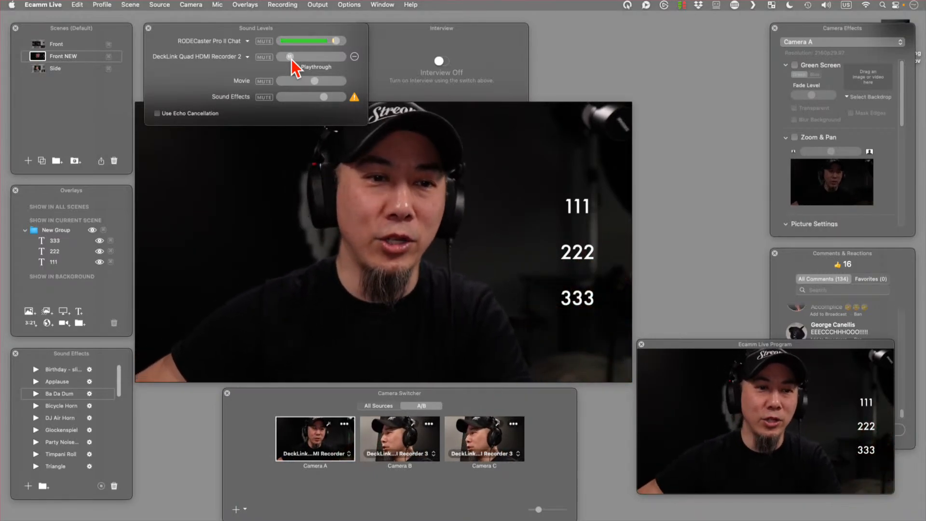
Raise the DeckLink Quad HDMI Recorder 2 level well above the middle and try its Playthrough option, cancelling the confirmation.
{"action": "left_click", "coordinate": [185, 81]}
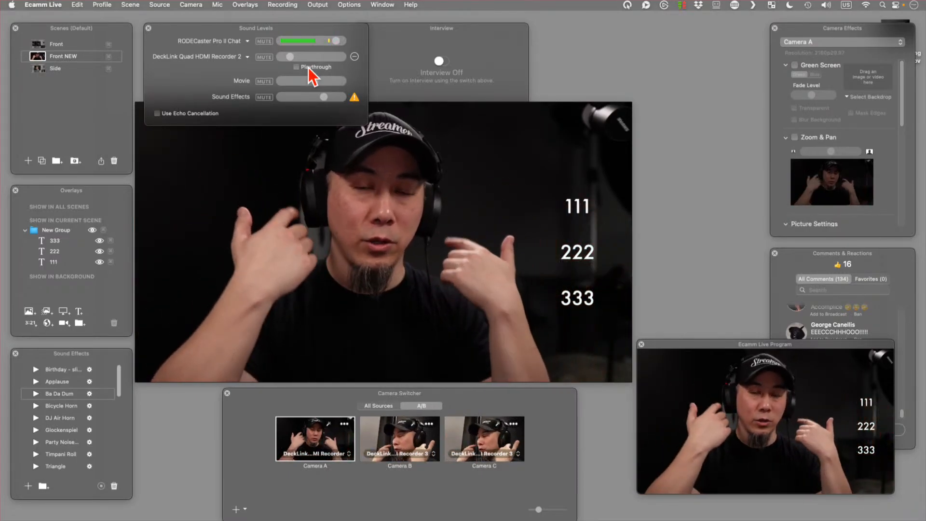
{"action": "left_click_drag", "start_coordinate": [298, 63], "coordinate": [330, 61]}
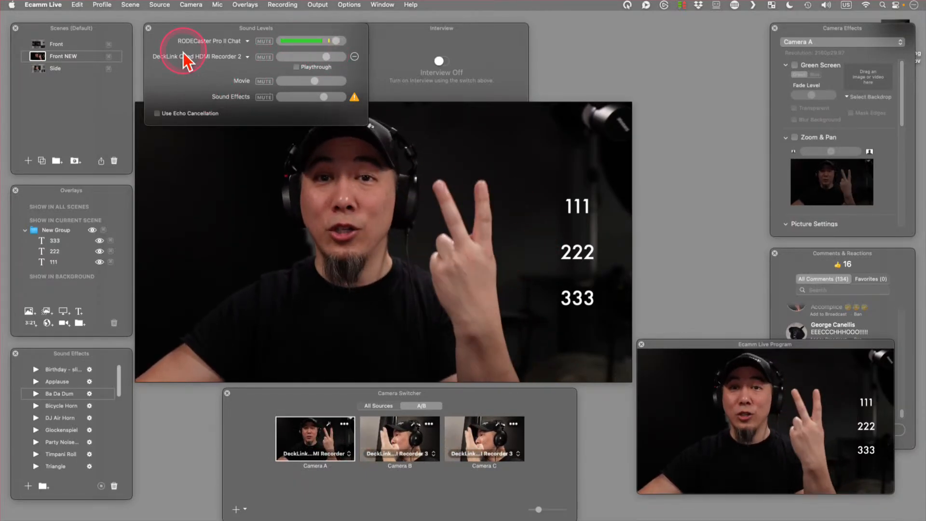
{"action": "left_click", "coordinate": [296, 67]}
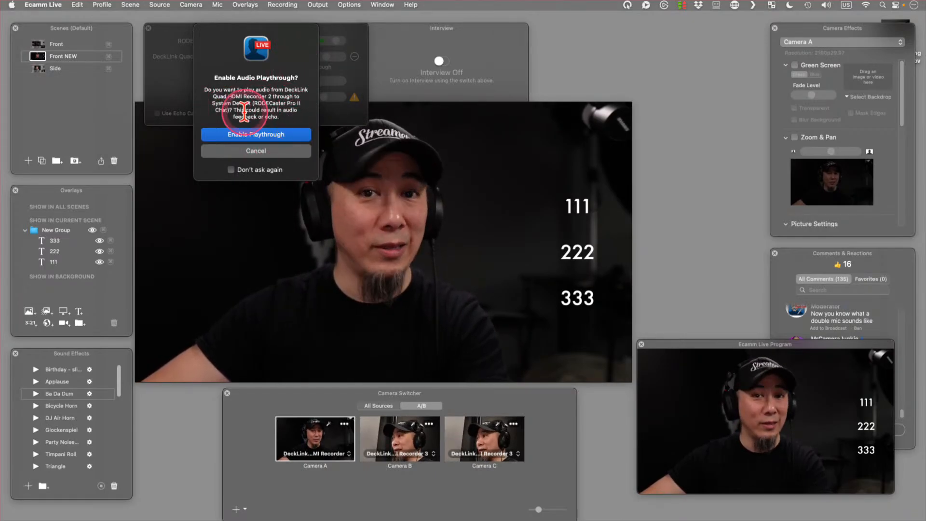
{"action": "left_click", "coordinate": [260, 151]}
{"action": "left_click", "coordinate": [187, 82]}
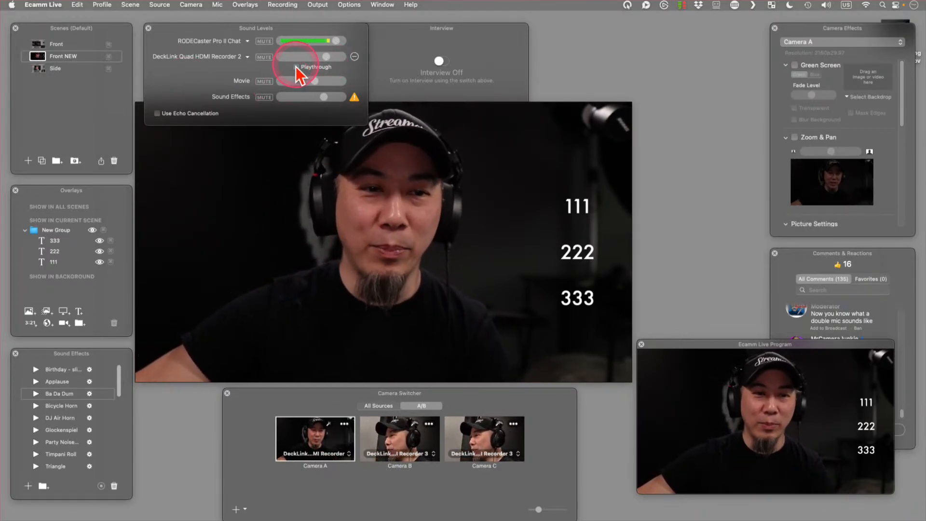
Remove DeckLink Quad HDMI Recorder 2 as the second audio input and raise the Movie level slightly.
{"action": "left_click", "coordinate": [355, 56]}
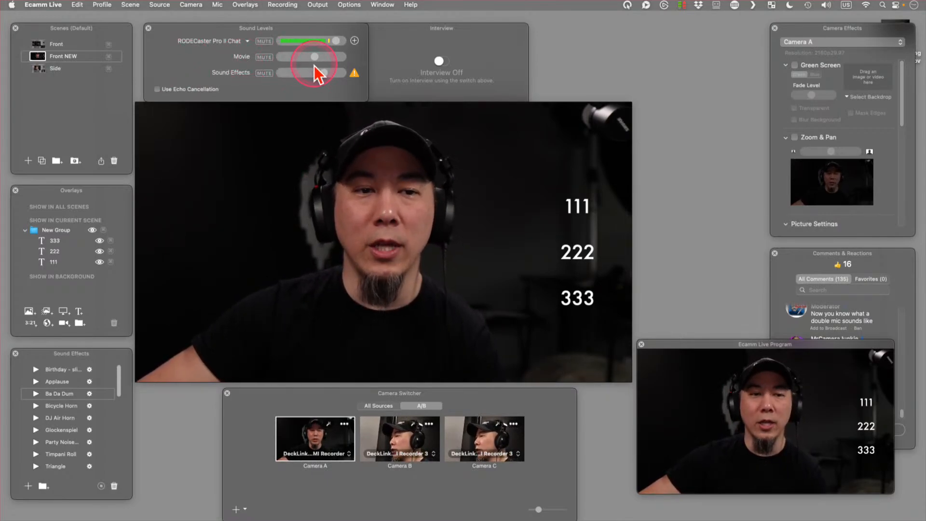
{"action": "mouse_move", "coordinate": [428, 192]}
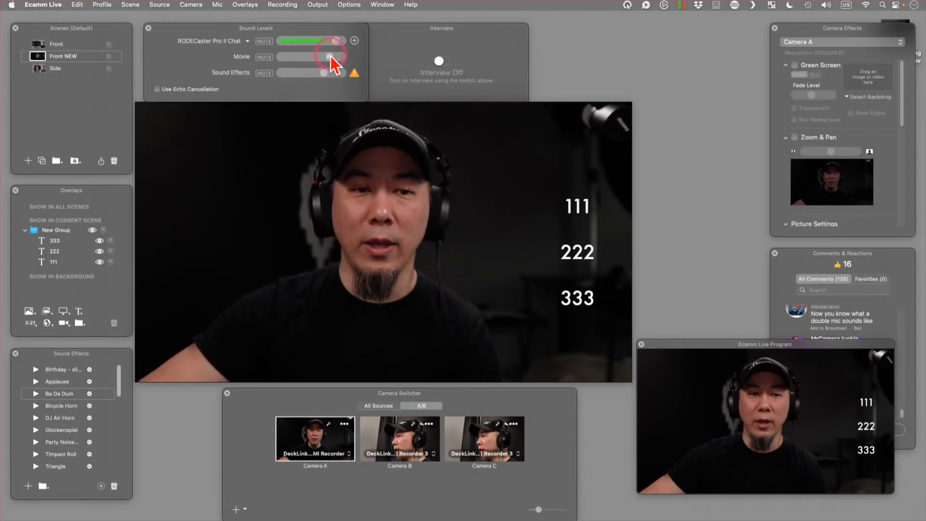
{"action": "left_click_drag", "start_coordinate": [331, 55], "coordinate": [334, 57]}
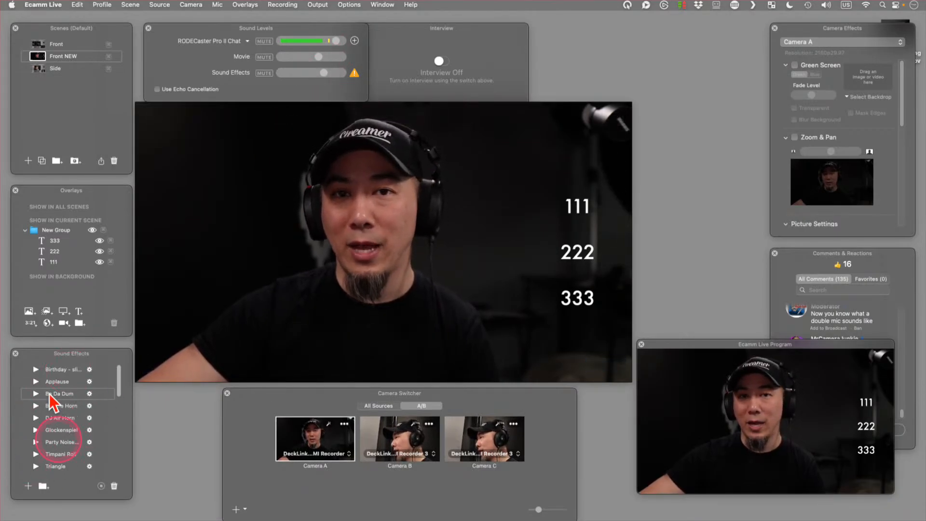
Play sound effect 13 (ES_Ease...) and lower the Sound Effects level to near the minimum.
{"action": "scroll", "coordinate": [106, 434], "scroll_direction": "down", "scroll_amount": 10}
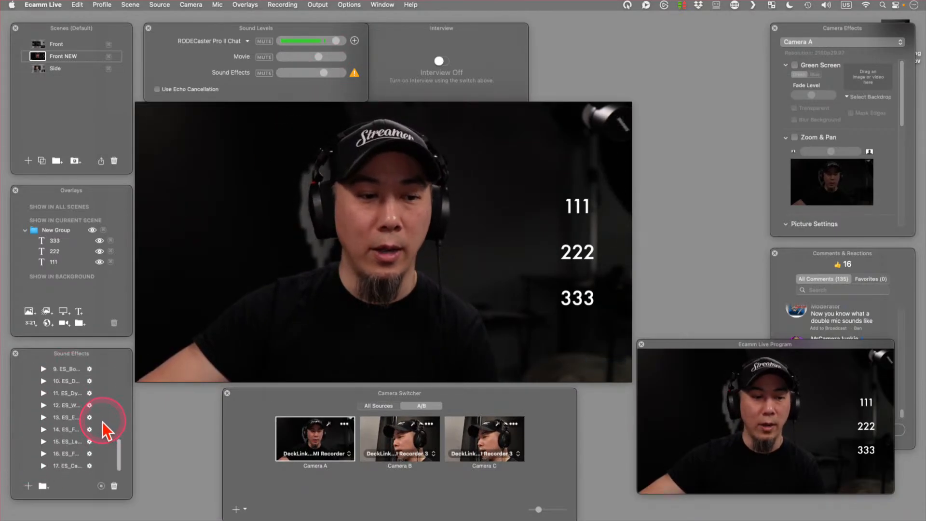
{"action": "left_click", "coordinate": [43, 416]}
{"action": "left_click_drag", "start_coordinate": [323, 74], "coordinate": [296, 74]}
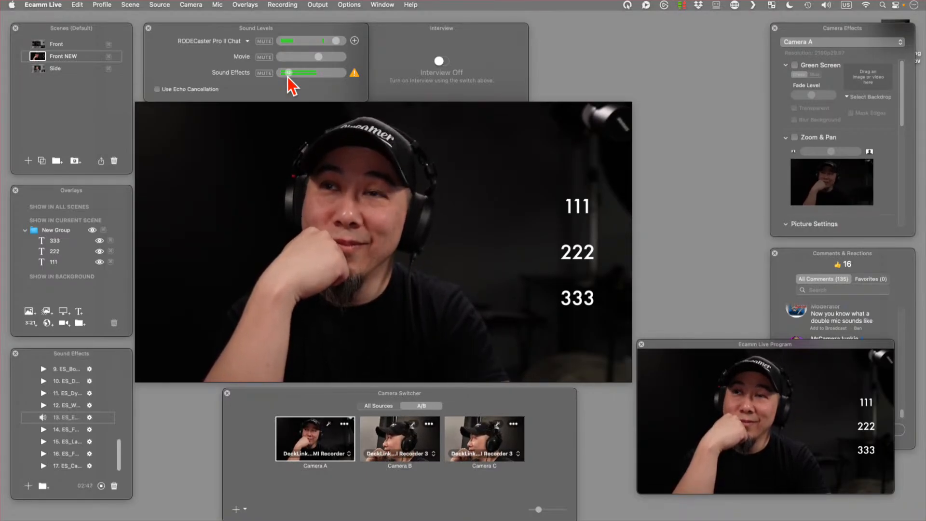
{"action": "left_click", "coordinate": [286, 75]}
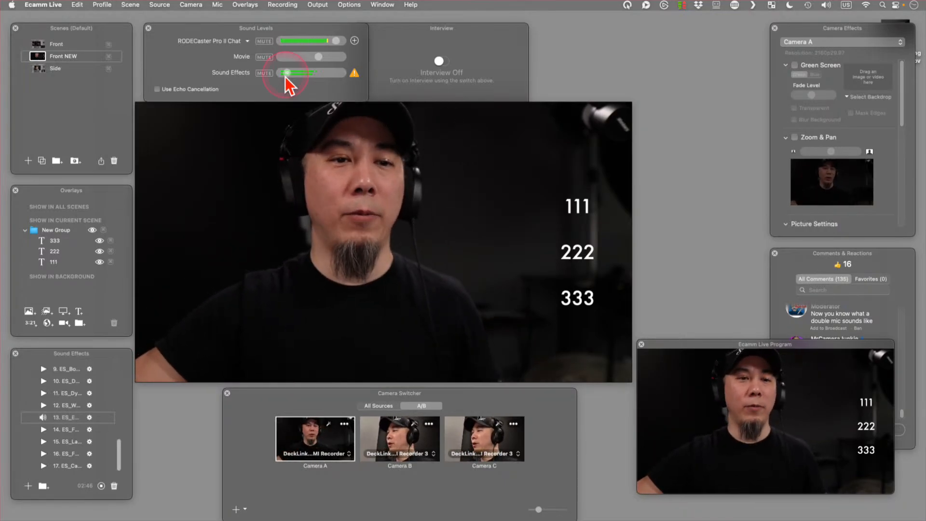
{"action": "left_click_drag", "start_coordinate": [285, 75], "coordinate": [284, 76]}
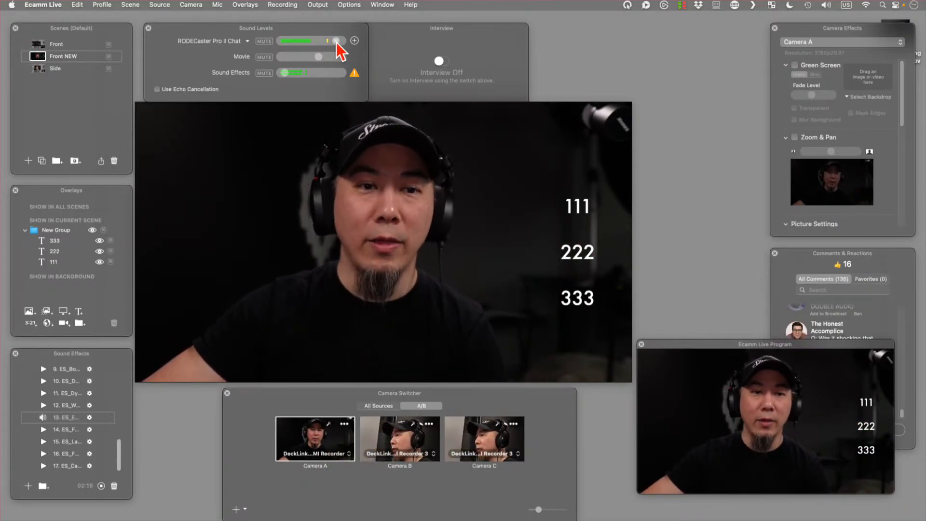
{"action": "mouse_move", "coordinate": [335, 42]}
{"action": "left_mouse_down"}
{"action": "mouse_move", "coordinate": [316, 42]}
{"action": "mouse_move", "coordinate": [332, 42]}
{"action": "left_mouse_up"}
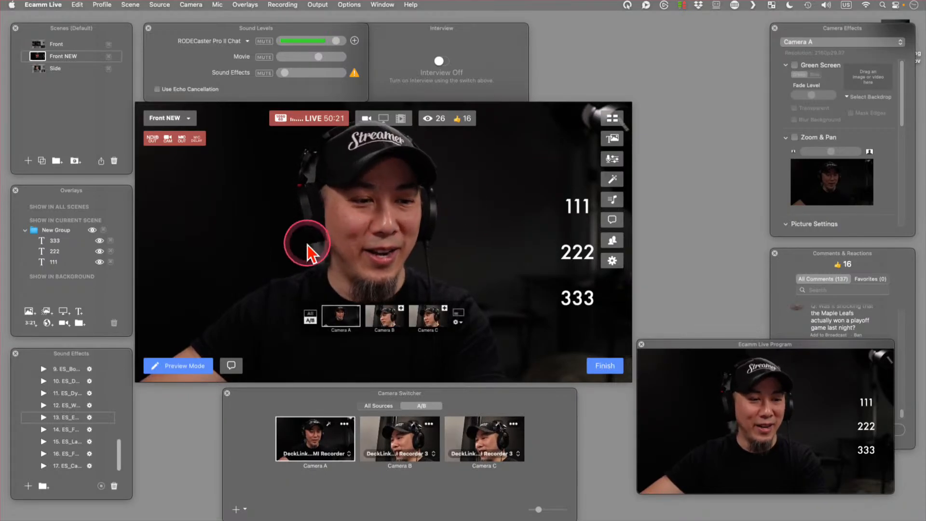
Widen the Sound Effects panel slightly so more of each track name fits.
{"action": "mouse_move", "coordinate": [130, 419]}
{"action": "left_mouse_down"}
{"action": "mouse_move", "coordinate": [157, 420]}
{"action": "mouse_move", "coordinate": [137, 420]}
{"action": "left_mouse_up"}
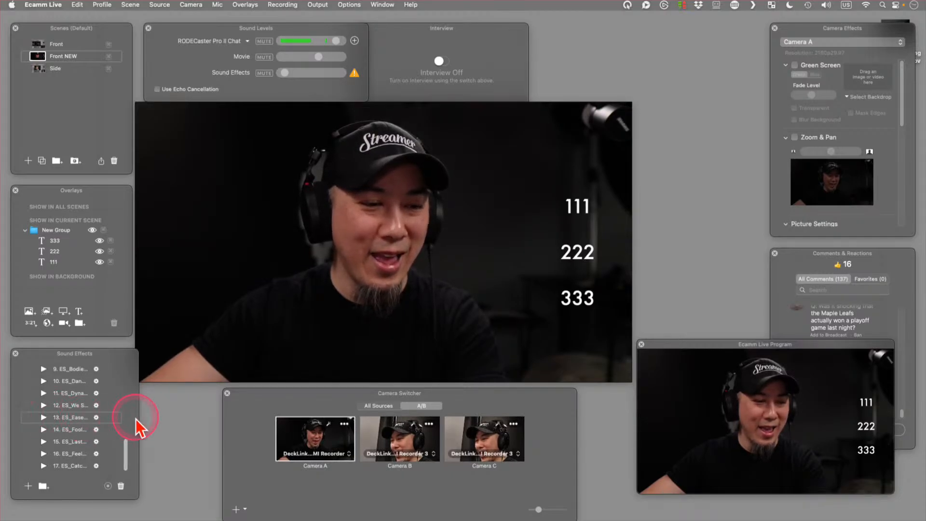
{"action": "mouse_move", "coordinate": [138, 417]}
{"action": "left_mouse_down"}
{"action": "mouse_move", "coordinate": [233, 422]}
{"action": "mouse_move", "coordinate": [141, 422]}
{"action": "left_mouse_up"}
Raise the Sound Effects level to slightly above the middle and play sound effect 13 (ES_Ease...) again.
{"action": "mouse_move", "coordinate": [259, 176]}
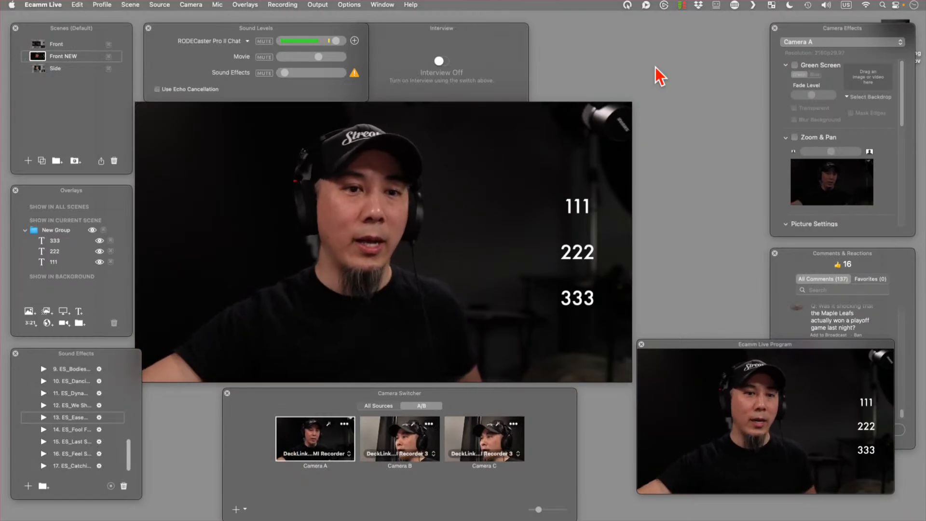
{"action": "left_click", "coordinate": [336, 64]}
{"action": "left_click", "coordinate": [42, 416]}
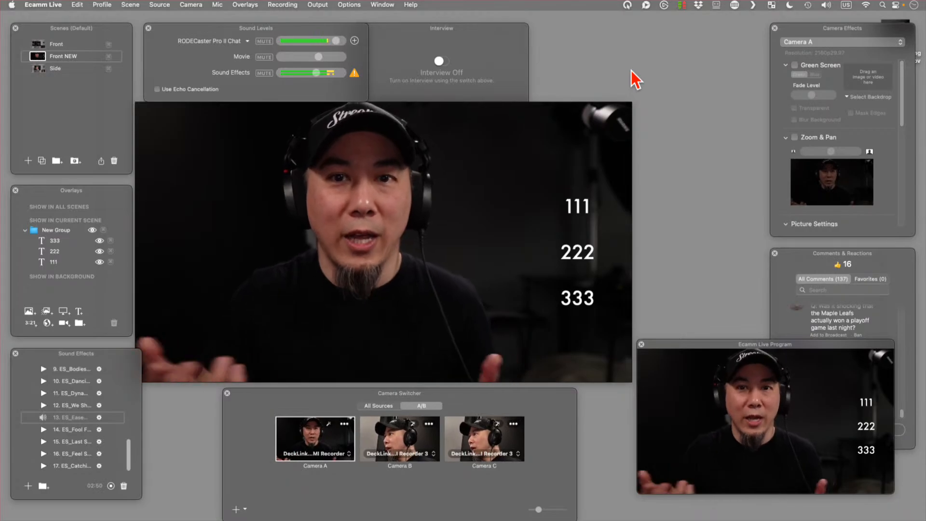
{"action": "left_click", "coordinate": [308, 93]}
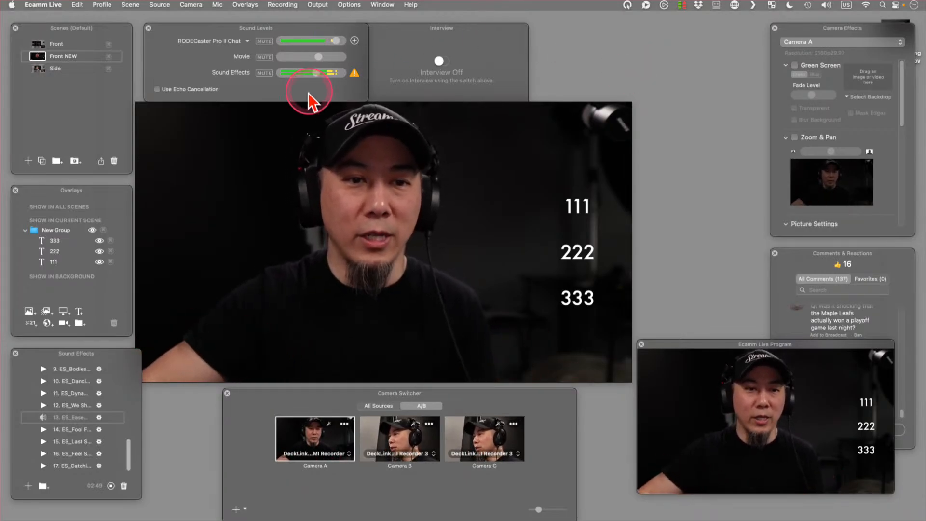
Lower the Sound Effects level to the minimum and stop sound effect 13.
{"action": "left_click_drag", "start_coordinate": [317, 74], "coordinate": [309, 75]}
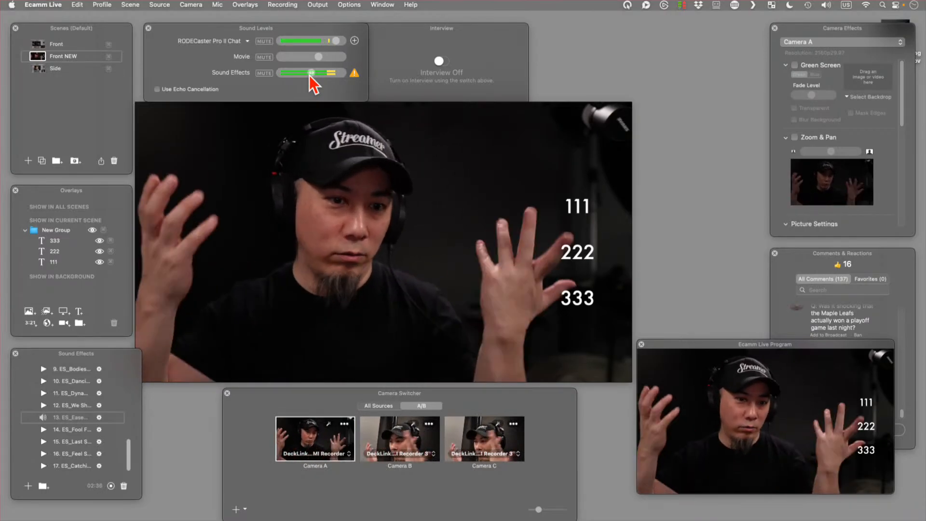
{"action": "left_click_drag", "start_coordinate": [311, 73], "coordinate": [278, 73]}
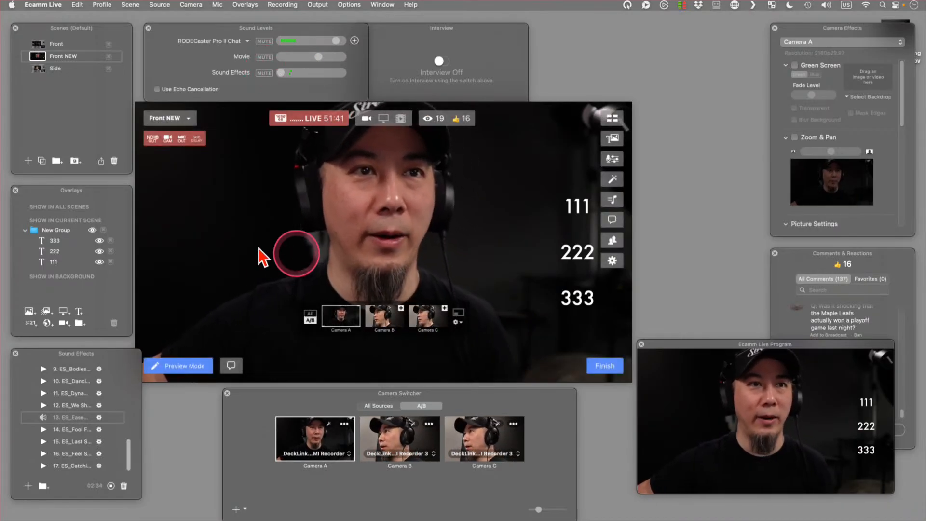
{"action": "left_click", "coordinate": [43, 416]}
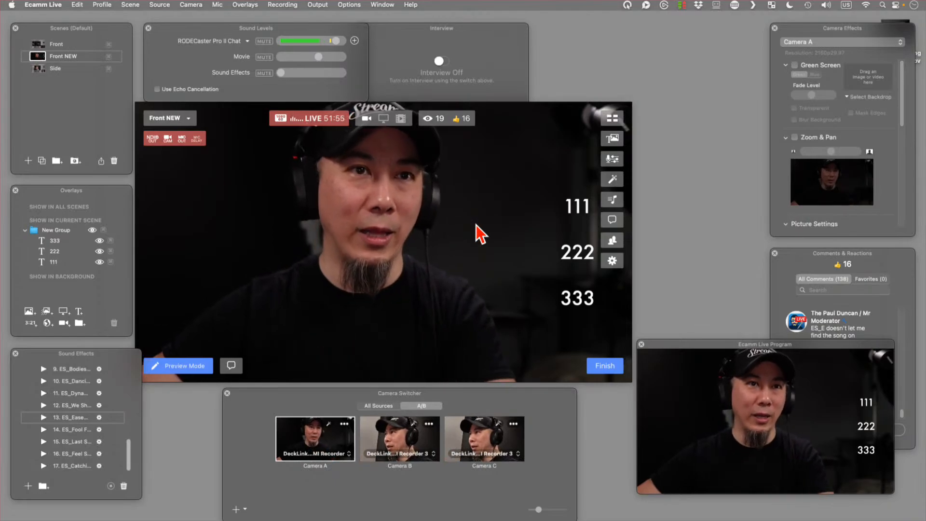
{"action": "left_click", "coordinate": [477, 228]}
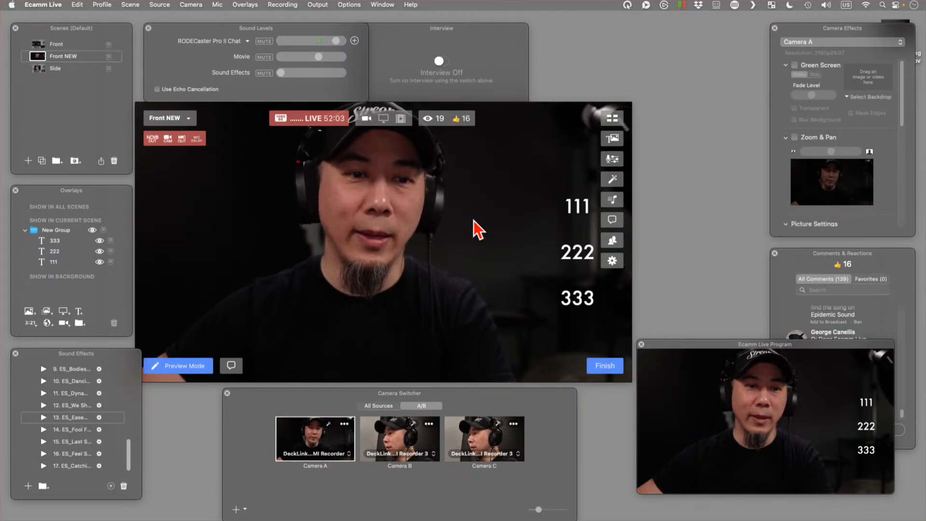
{"action": "mouse_move", "coordinate": [509, 213]}
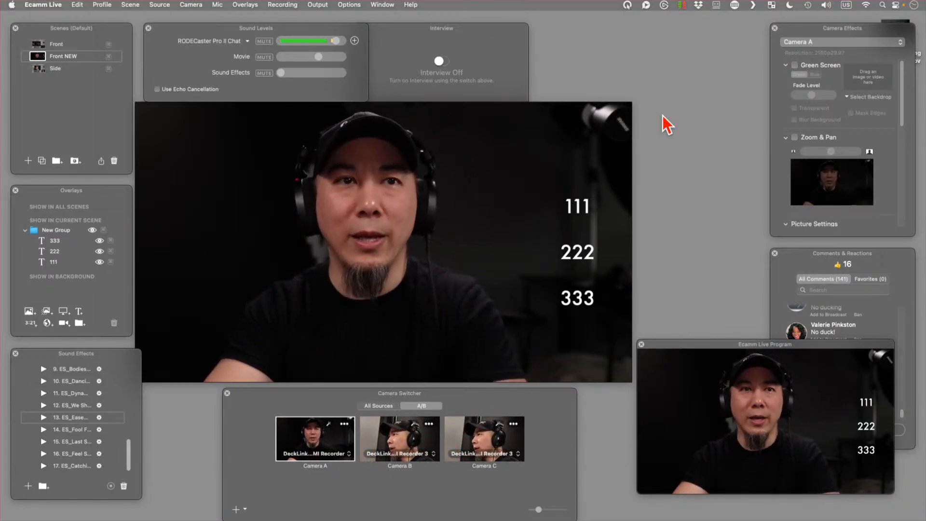
{"action": "mouse_move", "coordinate": [439, 178]}
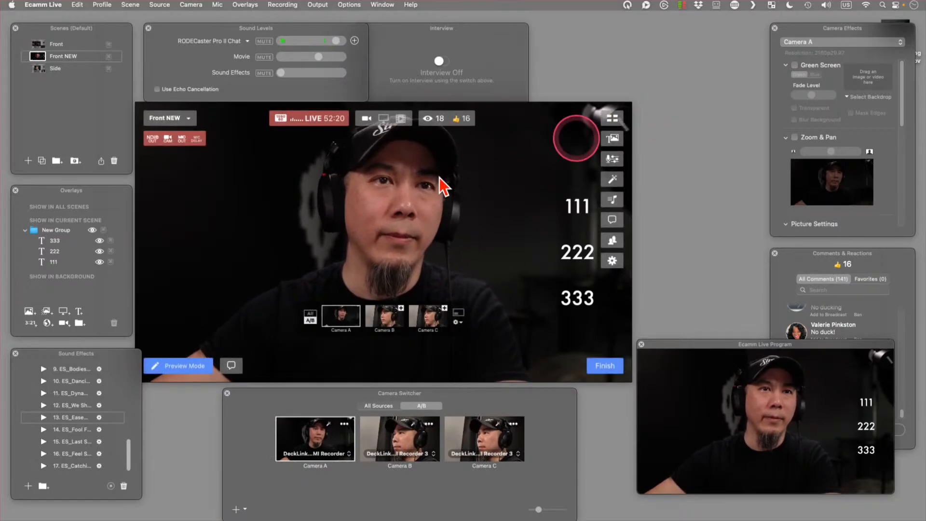
{"action": "left_click", "coordinate": [497, 191]}
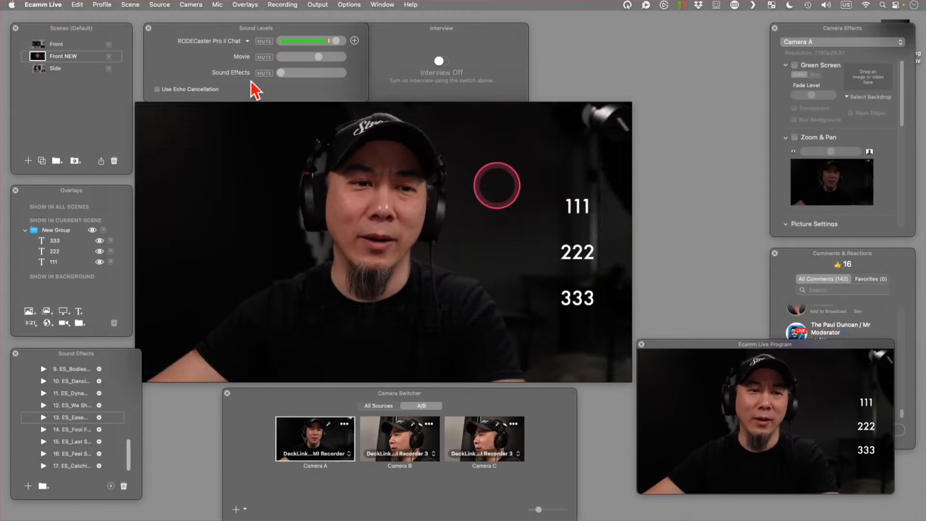
{"action": "left_click", "coordinate": [285, 82]}
{"action": "left_click", "coordinate": [165, 90]}
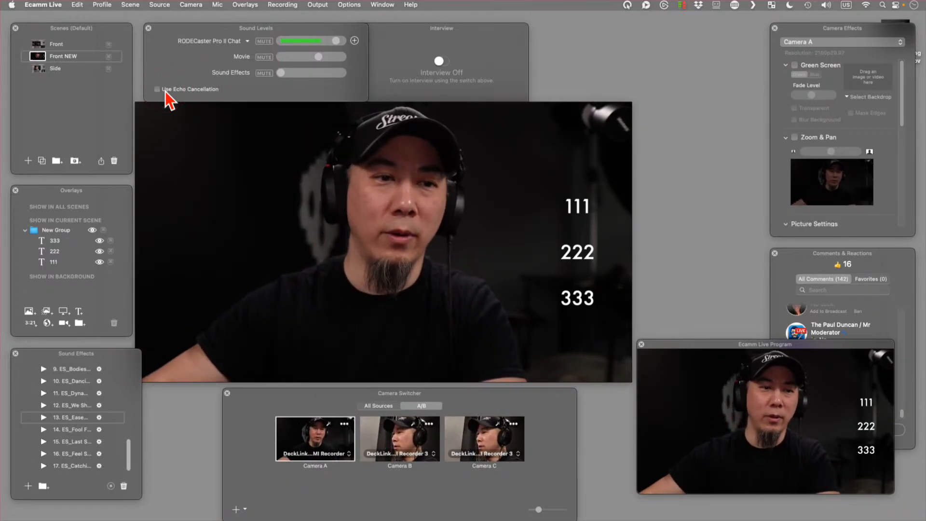
{"action": "left_click", "coordinate": [162, 95]}
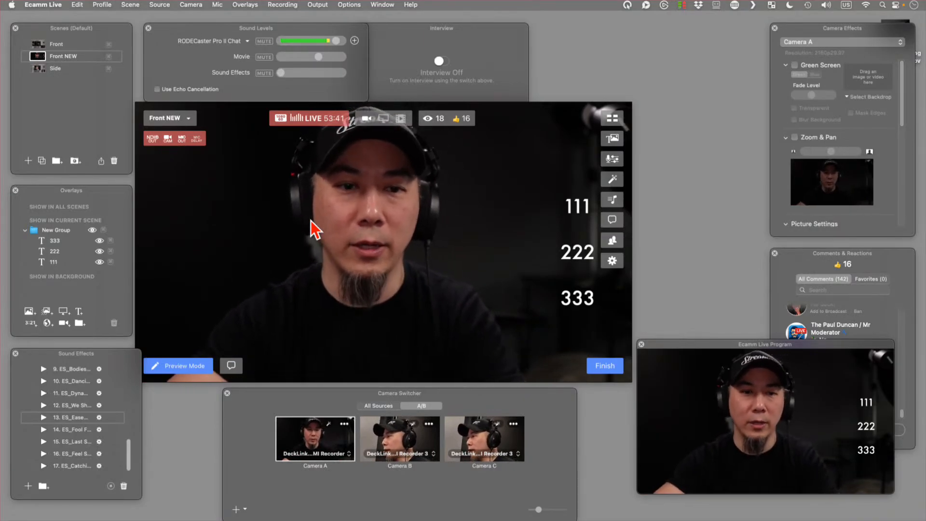
{"action": "left_click", "coordinate": [323, 216]}
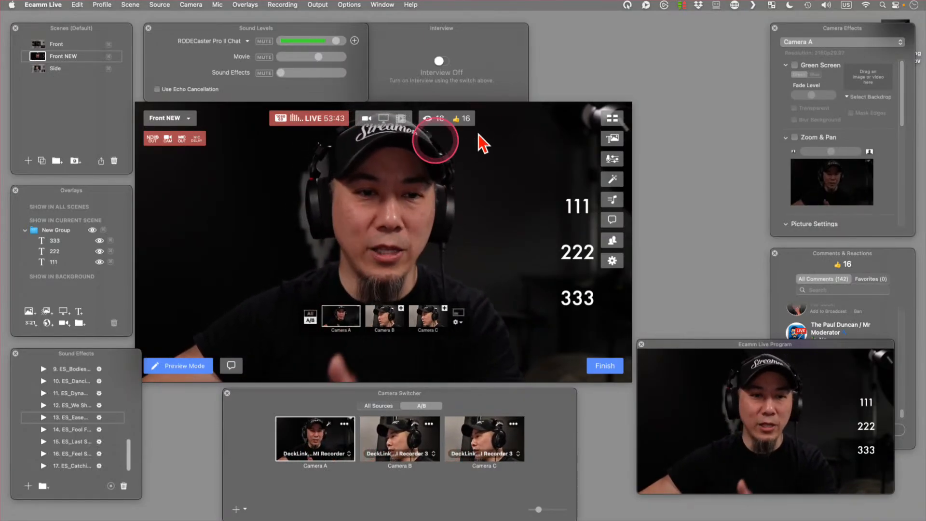
Turn Interview on with its panel moved beside Camera Effects, and close the panel.
{"action": "left_click_drag", "start_coordinate": [490, 29], "coordinate": [716, 29]}
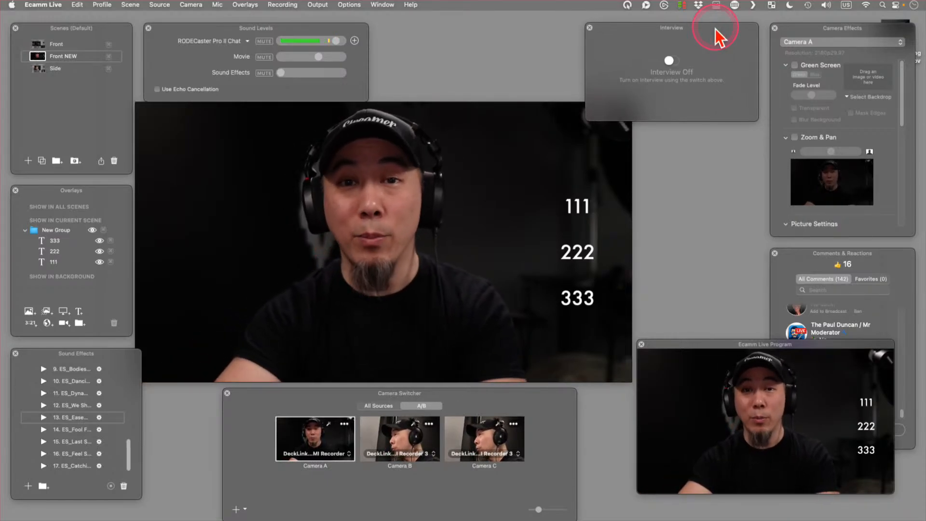
{"action": "left_click", "coordinate": [669, 60]}
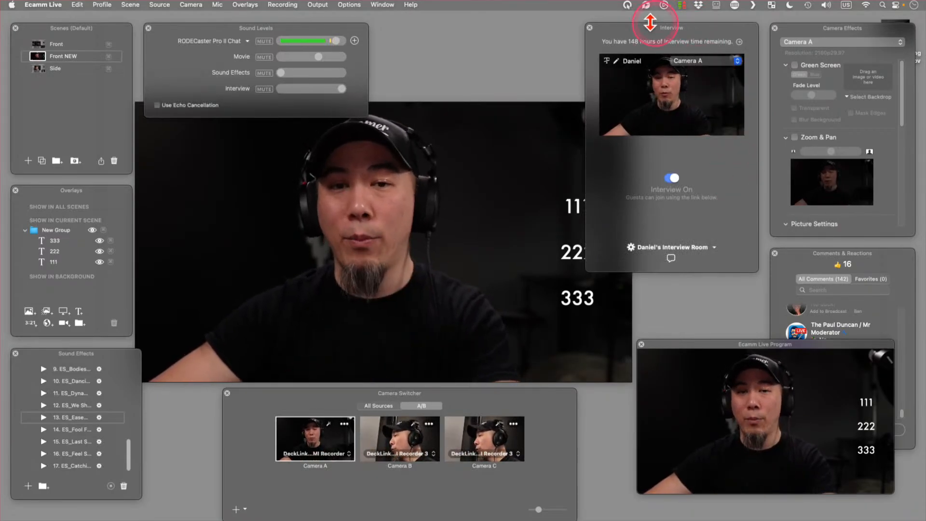
{"action": "left_click", "coordinate": [619, 29]}
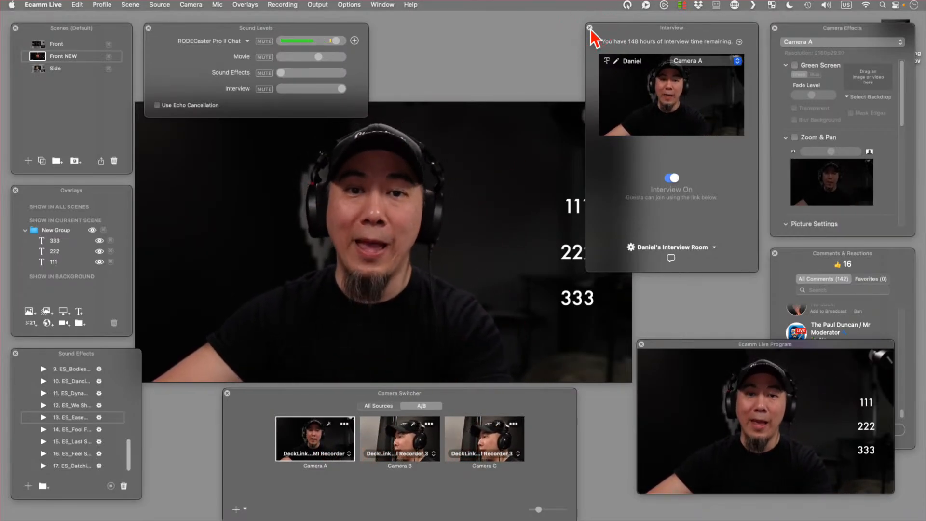
{"action": "left_click", "coordinate": [591, 29]}
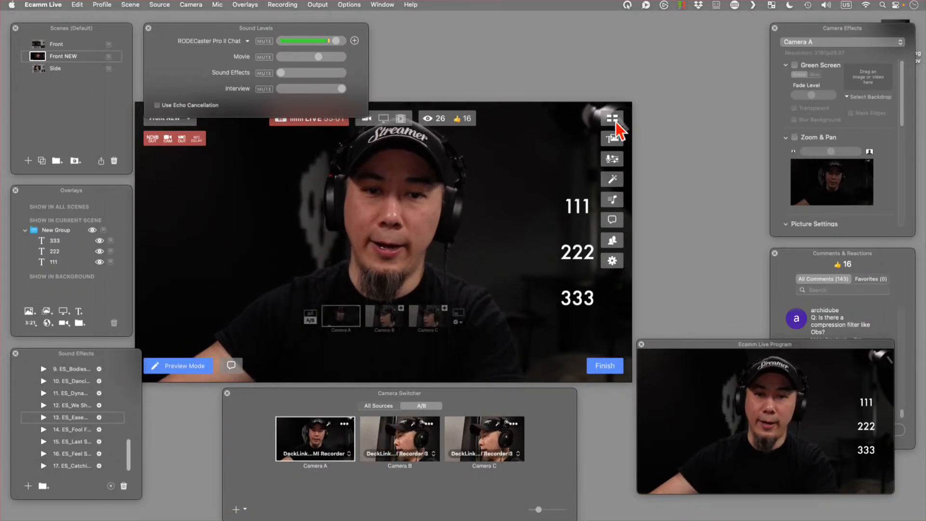
{"action": "left_click", "coordinate": [661, 224]}
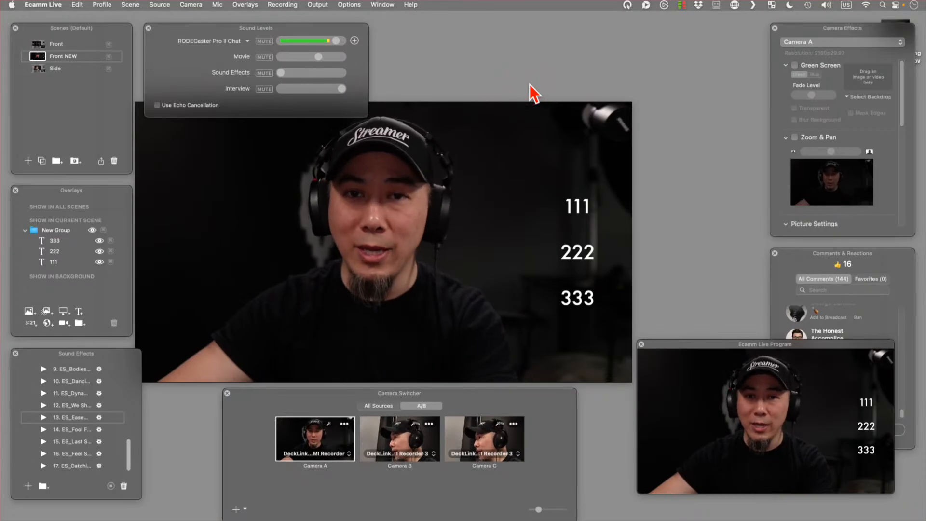
{"action": "left_click", "coordinate": [693, 189]}
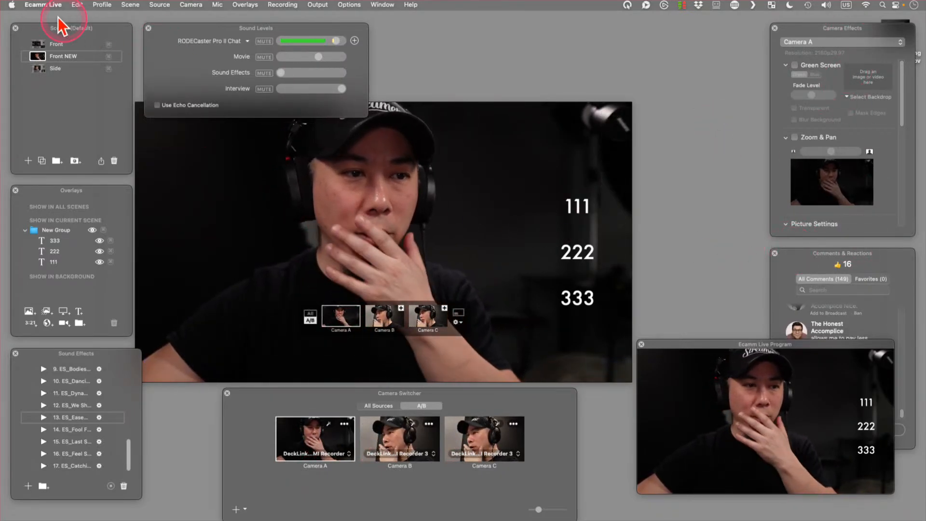
Open the Stream settings in the preferences and move the window beside the sound levels to examine stream quality and required speed.
{"action": "left_click", "coordinate": [48, 6]}
{"action": "left_click", "coordinate": [80, 157]}
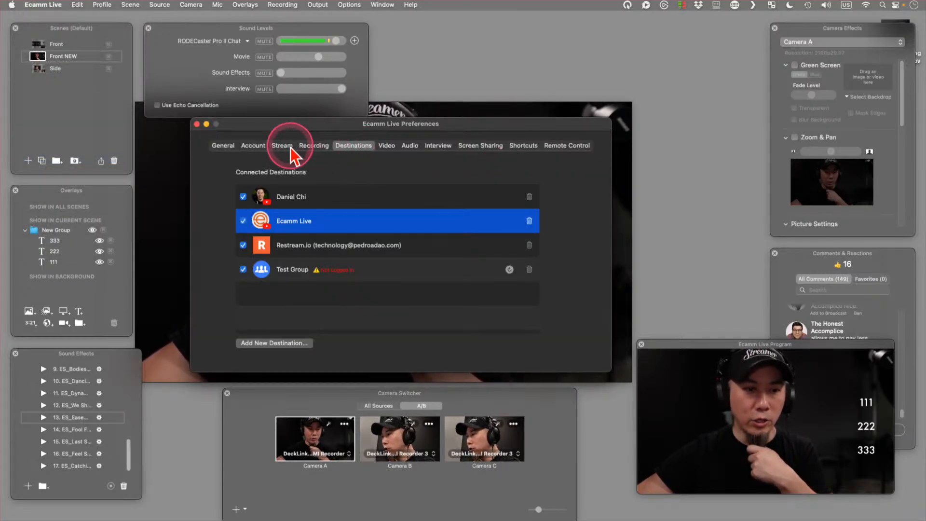
{"action": "left_click", "coordinate": [282, 145]}
{"action": "left_click_drag", "start_coordinate": [313, 124], "coordinate": [481, 132]}
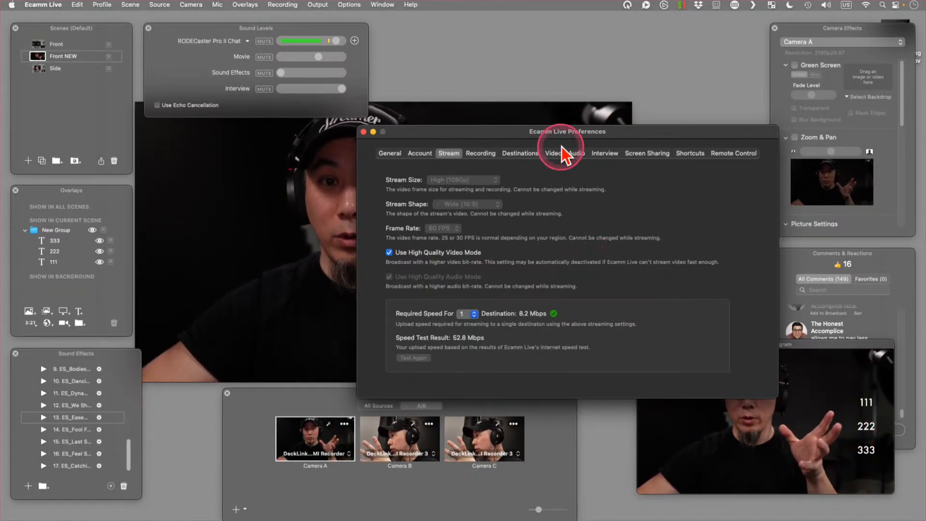
{"action": "left_click_drag", "start_coordinate": [564, 132], "coordinate": [663, 57]}
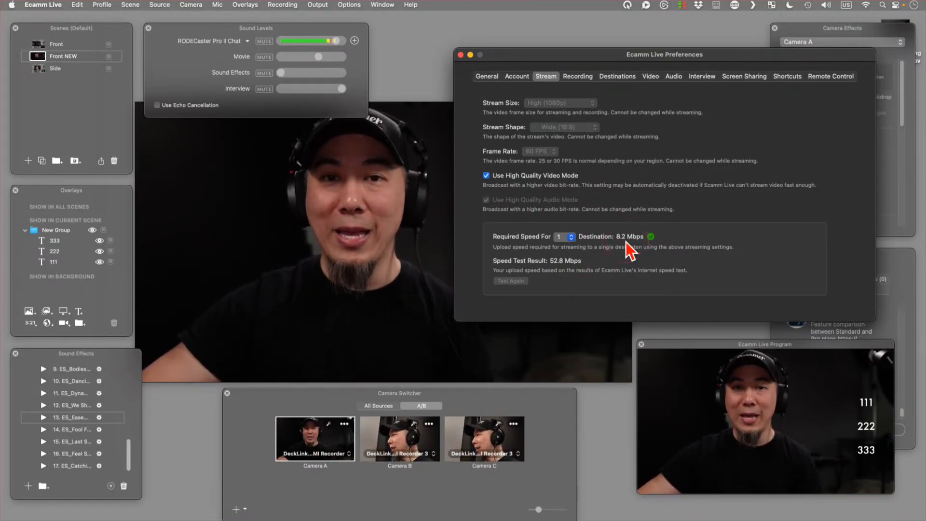
Check the required upload speed for 2, 4, 5 and 6 destinations, and close the preferences.
{"action": "left_click", "coordinate": [566, 237]}
{"action": "left_click", "coordinate": [565, 247]}
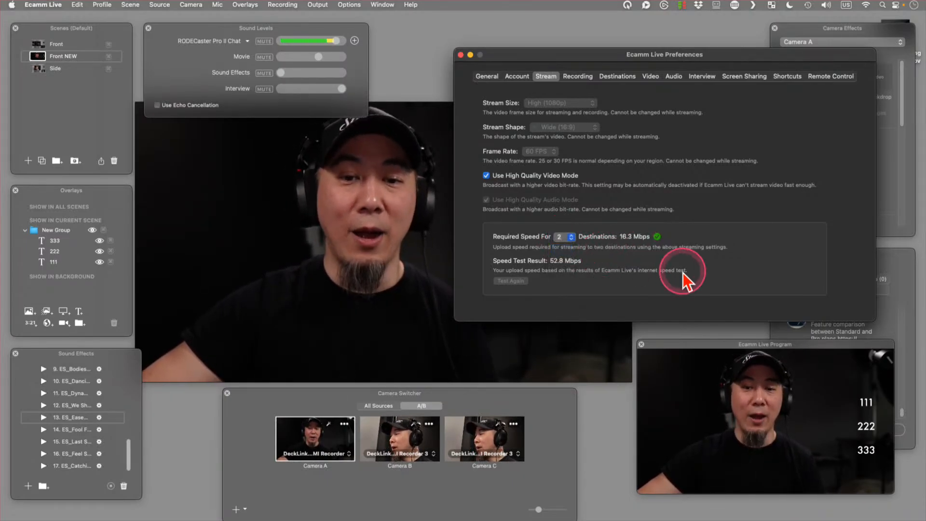
{"action": "left_click", "coordinate": [562, 237]}
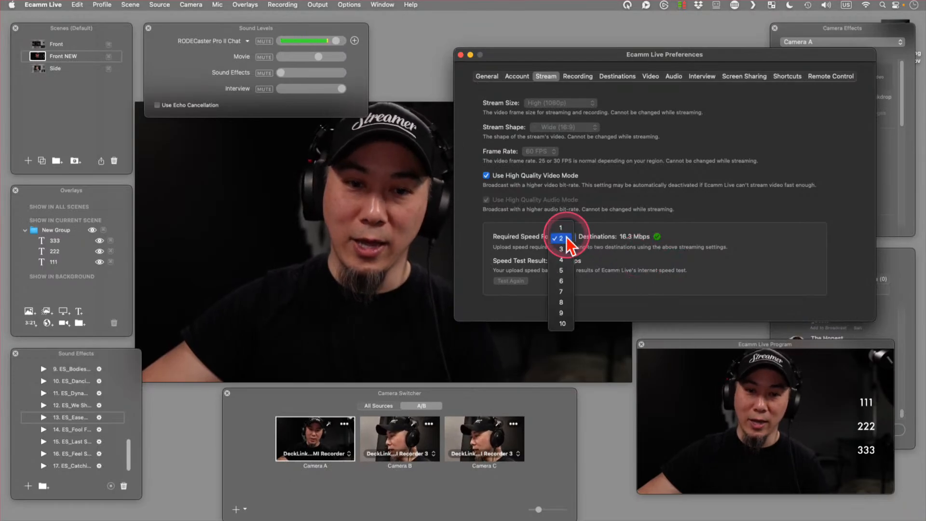
{"action": "left_click", "coordinate": [560, 258]}
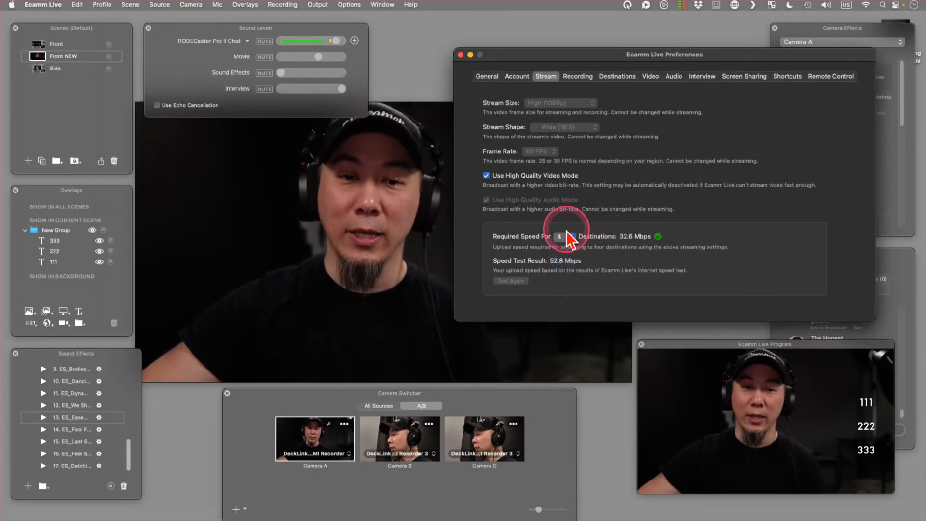
{"action": "left_click", "coordinate": [566, 248]}
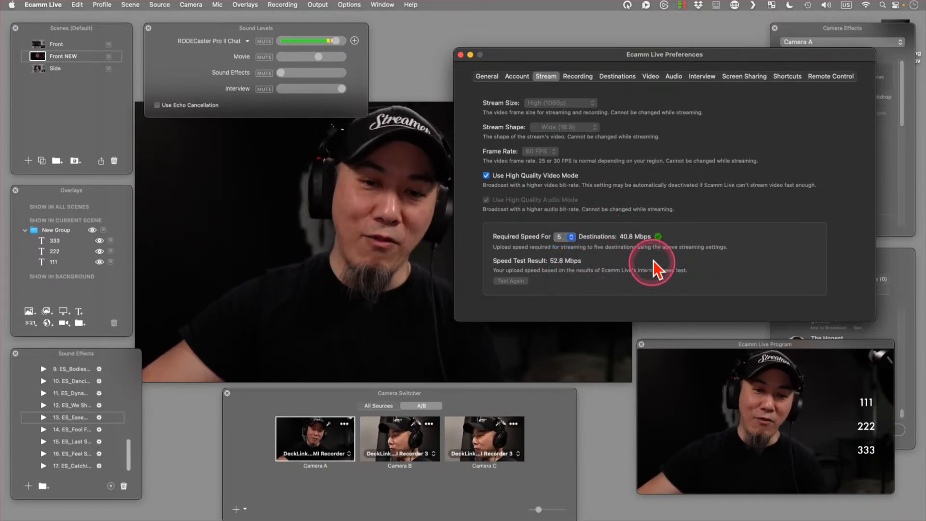
{"action": "left_click", "coordinate": [568, 239]}
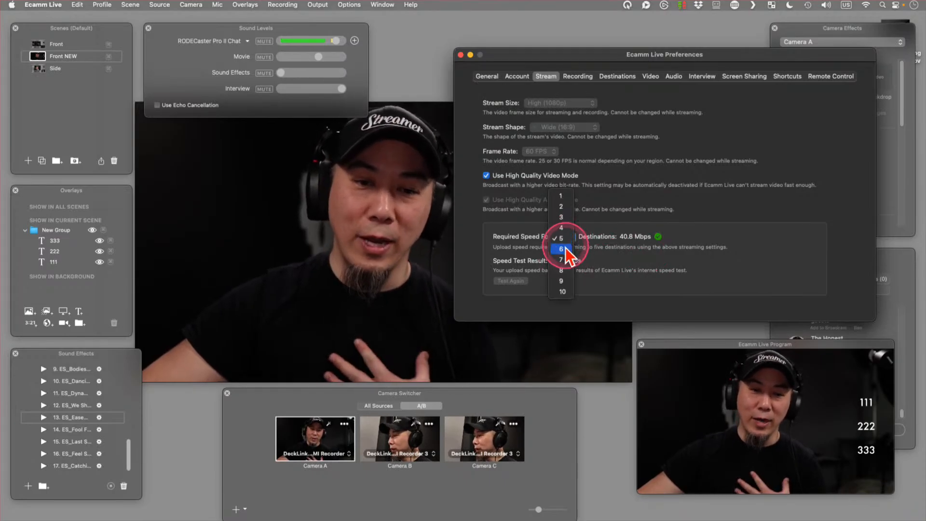
{"action": "left_click", "coordinate": [565, 247]}
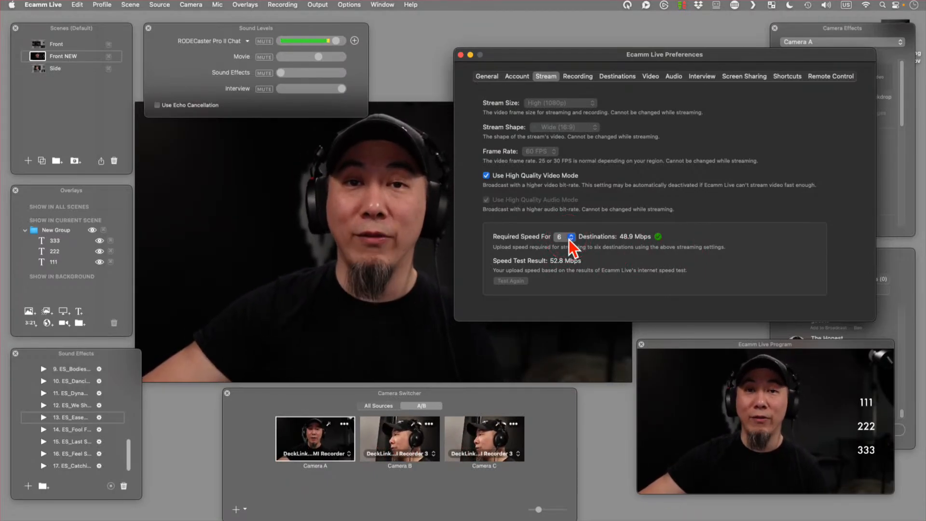
{"action": "left_click", "coordinate": [462, 56]}
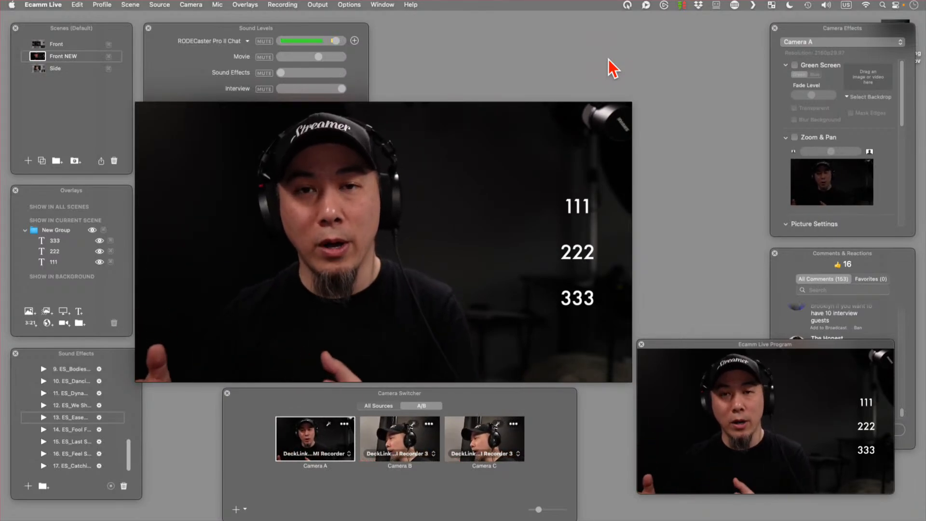
Hide the 111, 222 and 333 text overlays from the Front NEW scene directly on the main video.
{"action": "left_click", "coordinate": [569, 202]}
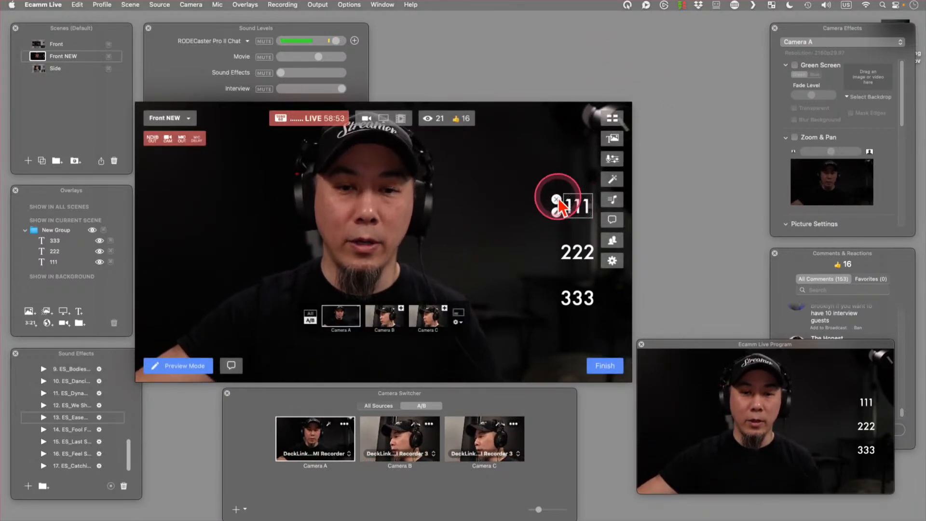
{"action": "left_click", "coordinate": [567, 260]}
{"action": "left_click", "coordinate": [554, 245]}
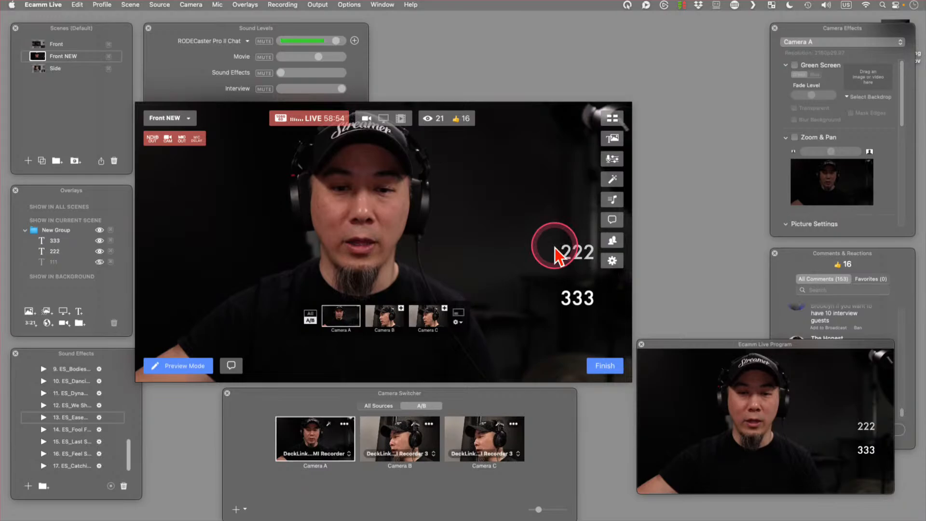
{"action": "left_click", "coordinate": [554, 291]}
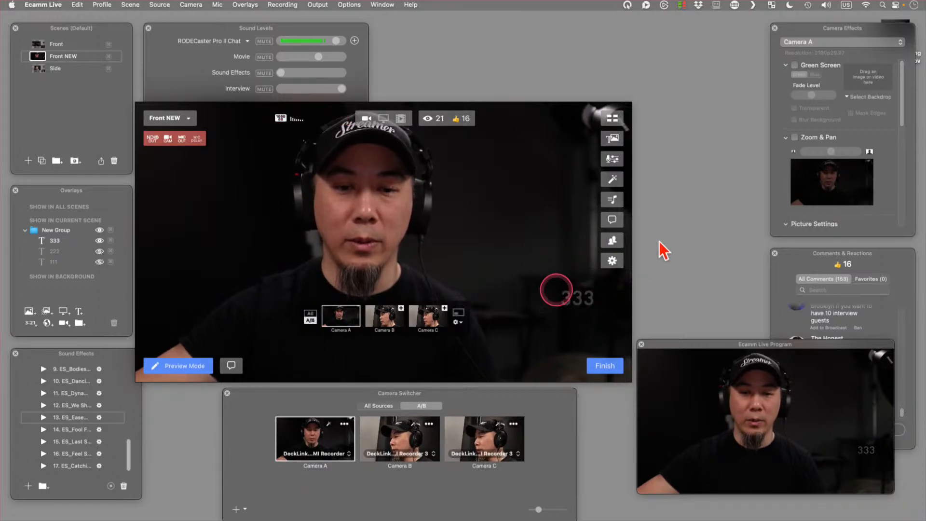
{"action": "left_click", "coordinate": [690, 176]}
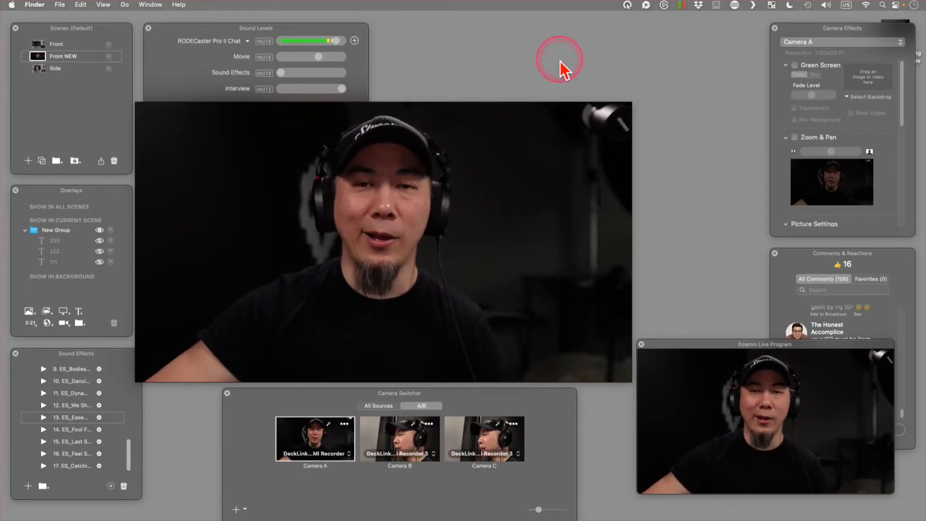
Examine the source choices for Camera B in the Camera Switcher without changing its source.
{"action": "mouse_move", "coordinate": [544, 134]}
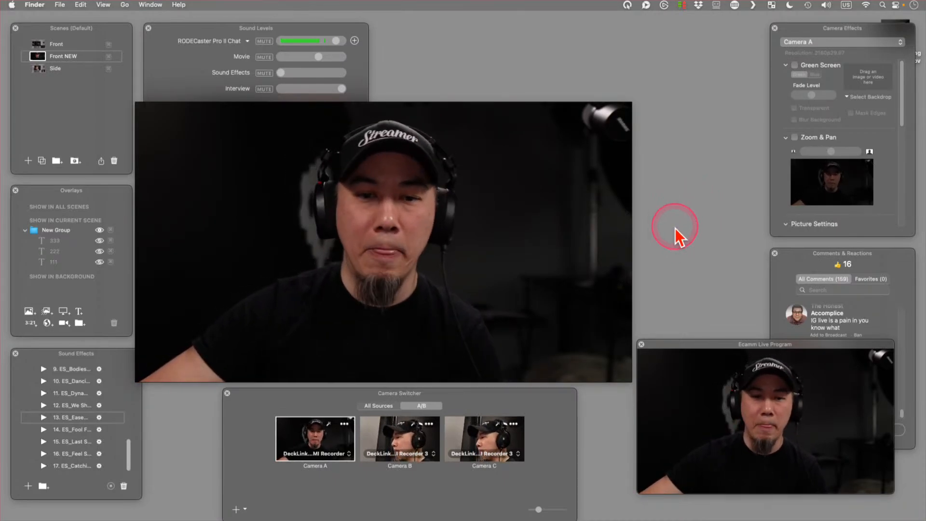
{"action": "left_click", "coordinate": [820, 30]}
{"action": "left_click_drag", "start_coordinate": [820, 29], "coordinate": [821, 26]}
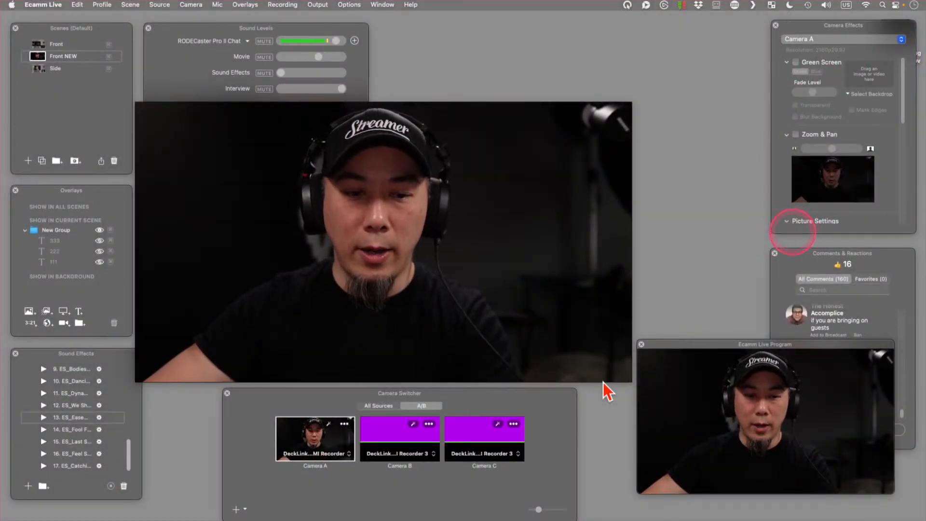
{"action": "left_click", "coordinate": [419, 455]}
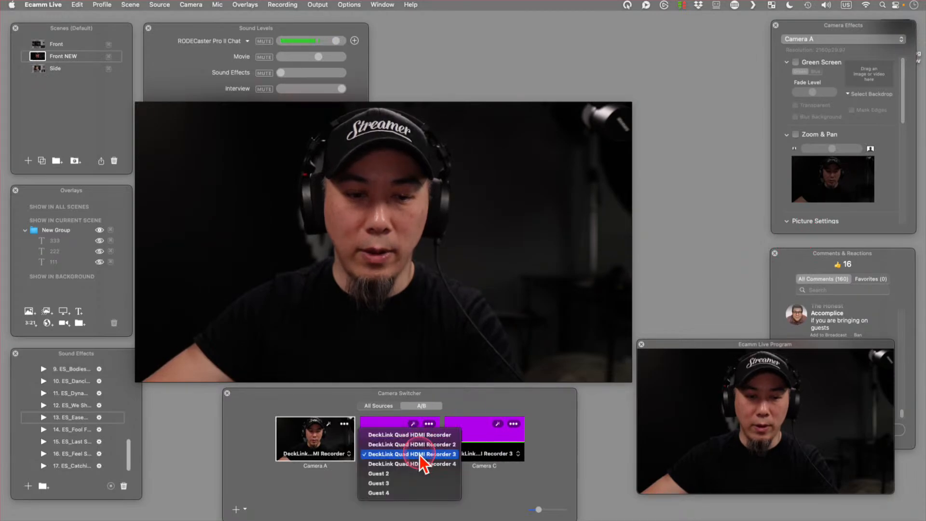
{"action": "left_click", "coordinate": [675, 218]}
{"action": "left_click", "coordinate": [723, 195]}
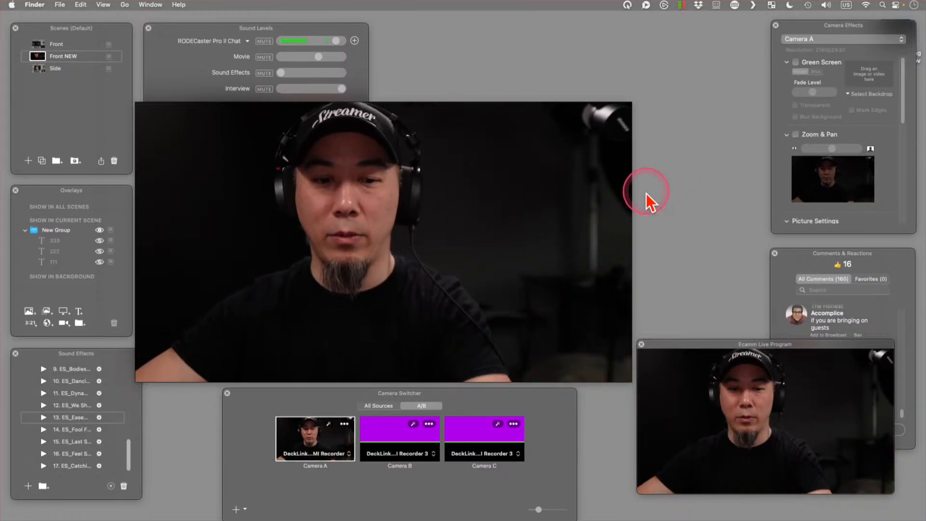
Enlarge the Camera Effects panel to show its settings down to Camera Options, and place it beside the main video.
{"action": "left_click", "coordinate": [831, 40]}
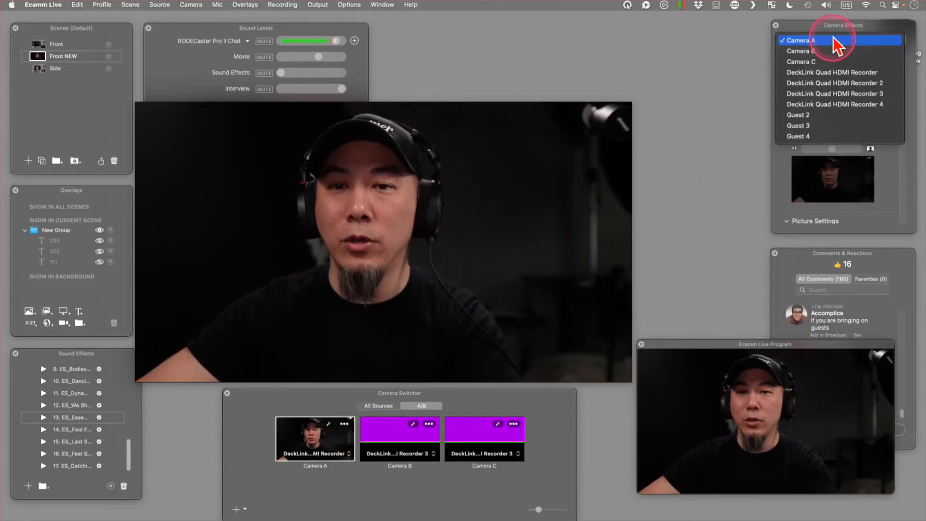
{"action": "left_click", "coordinate": [832, 38]}
{"action": "left_click_drag", "start_coordinate": [819, 29], "coordinate": [529, 39]}
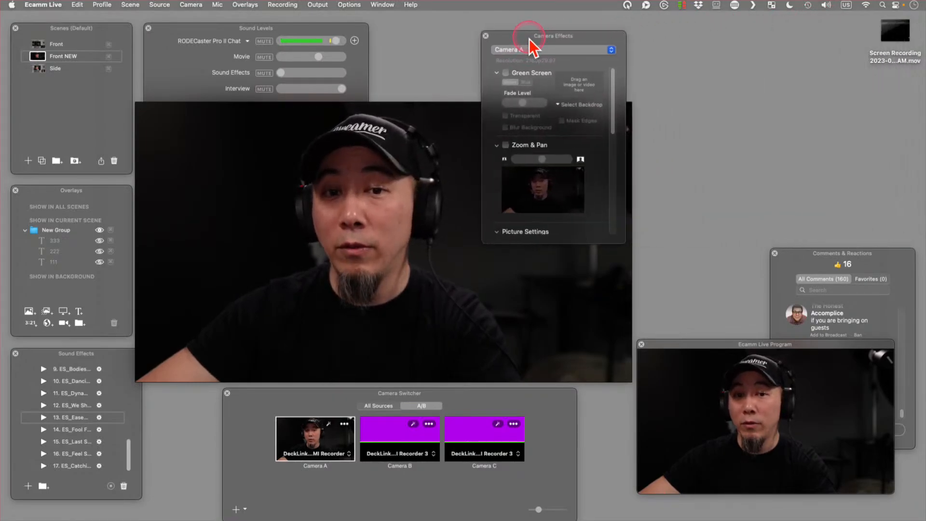
{"action": "left_click_drag", "start_coordinate": [614, 242], "coordinate": [619, 465]}
{"action": "left_click_drag", "start_coordinate": [568, 45], "coordinate": [726, 36]}
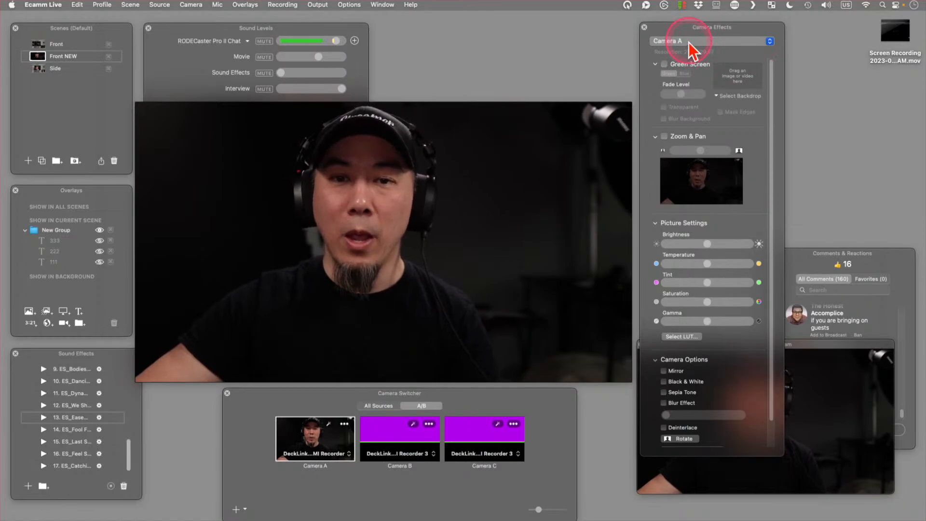
Turn on Green Screen for Camera A with Green as the key color.
{"action": "mouse_move", "coordinate": [486, 182]}
{"action": "left_click", "coordinate": [380, 234]}
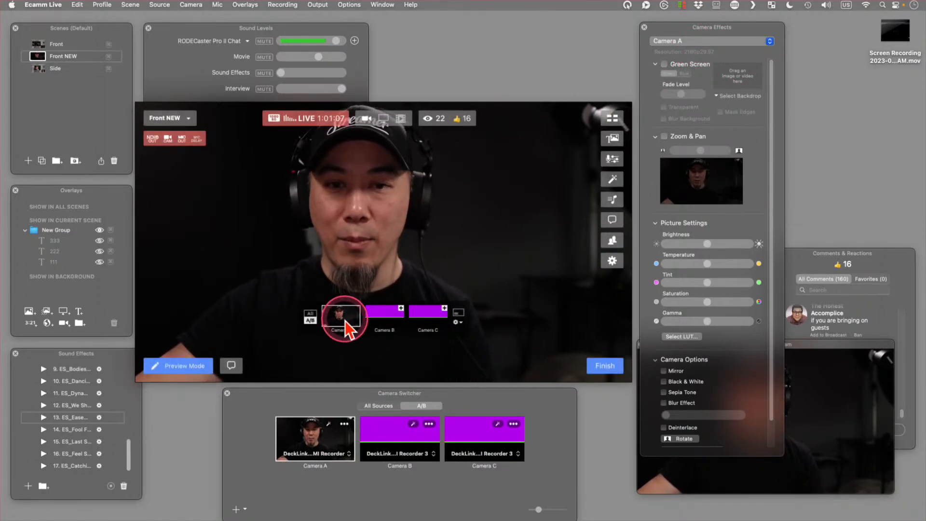
{"action": "left_click", "coordinate": [694, 41]}
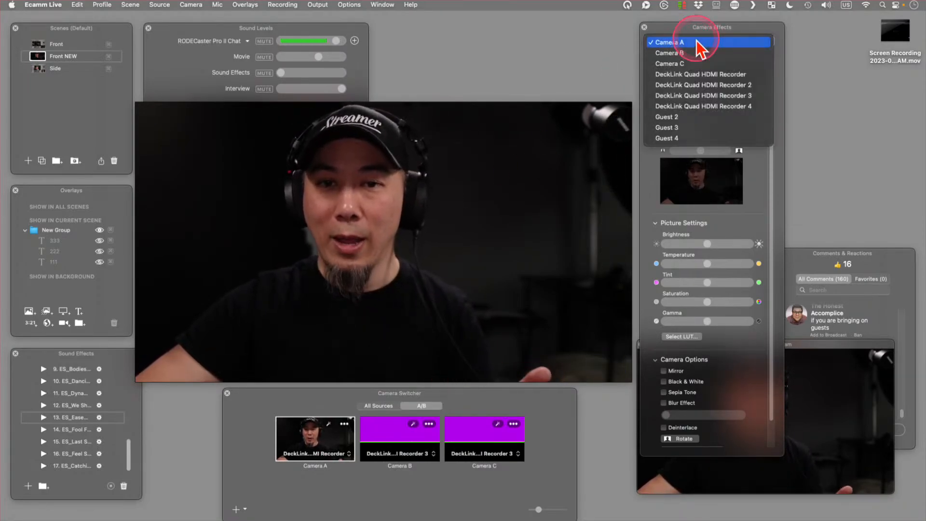
{"action": "left_click", "coordinate": [697, 42]}
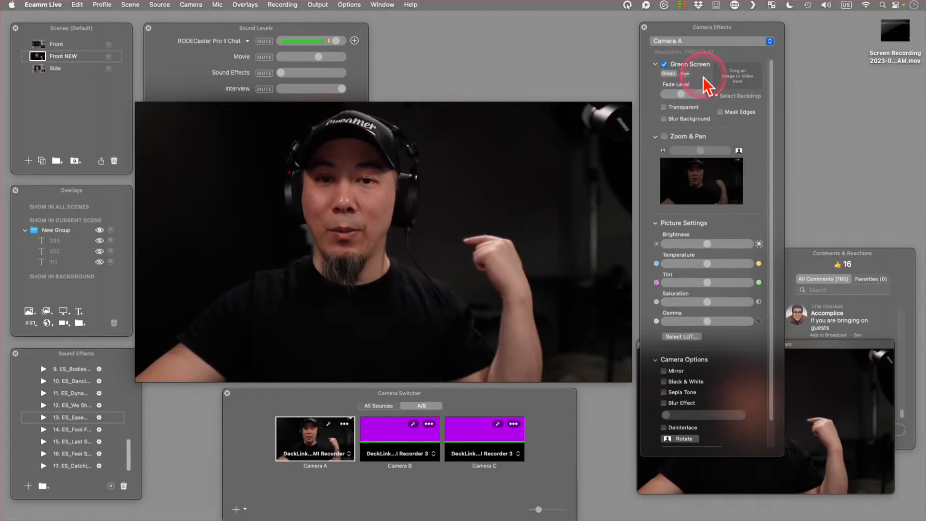
{"action": "left_click", "coordinate": [668, 74]}
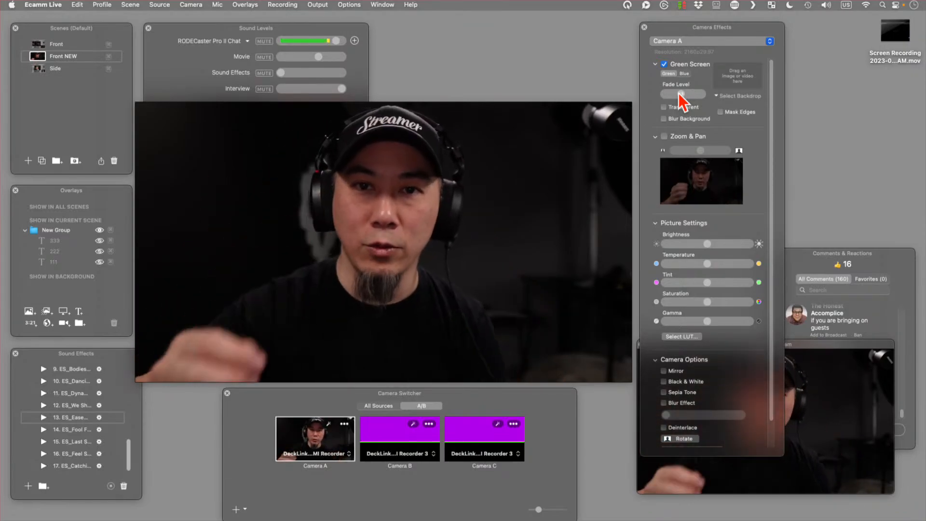
{"action": "left_click", "coordinate": [679, 94]}
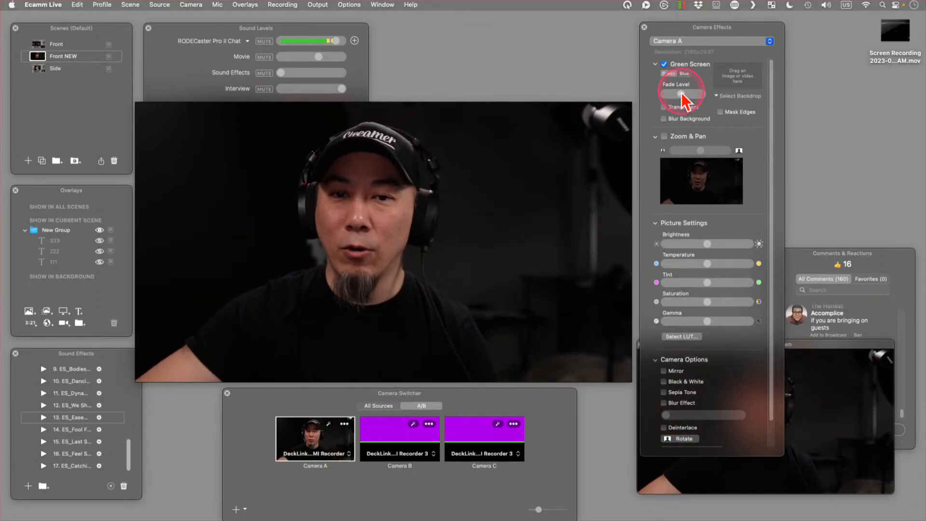
Examine the Green Screen backdrop choices and the Transparent, Mask Edges and Blur Background options.
{"action": "left_click", "coordinate": [733, 96]}
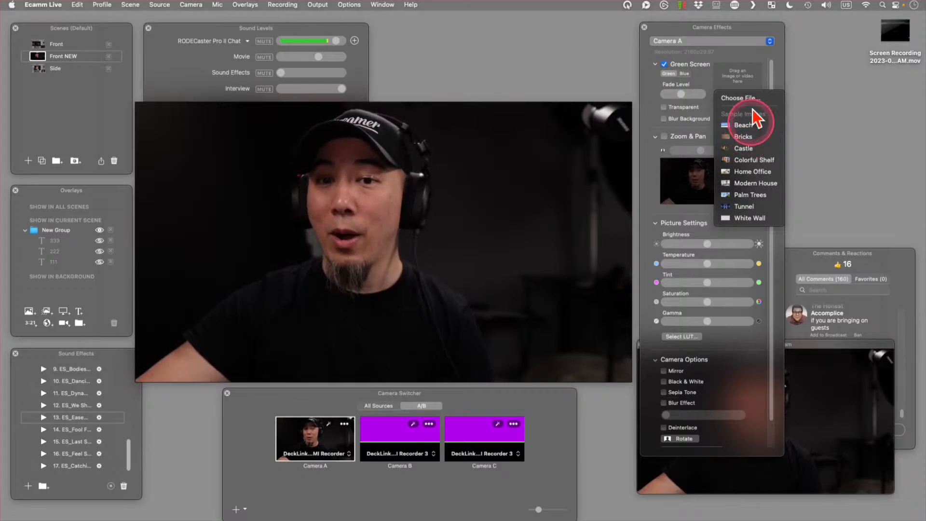
{"action": "left_click", "coordinate": [652, 104]}
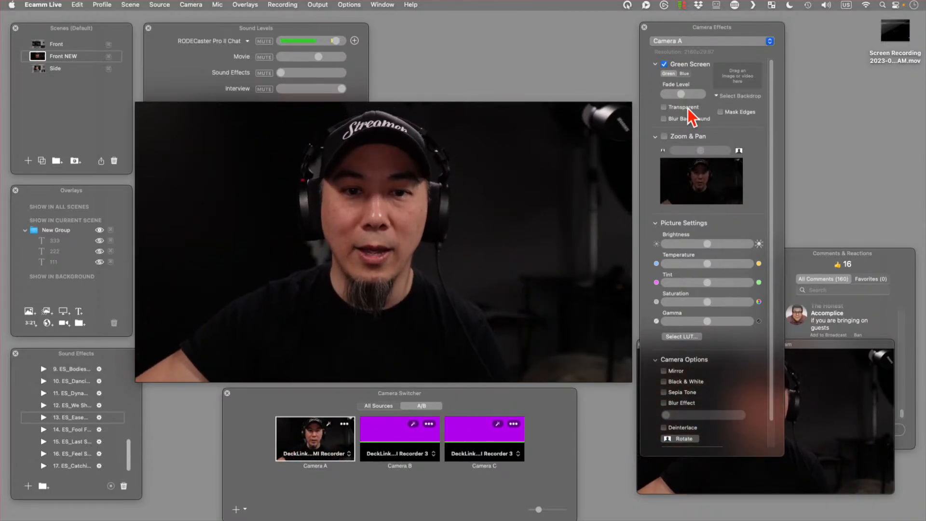
{"action": "left_click", "coordinate": [730, 117]}
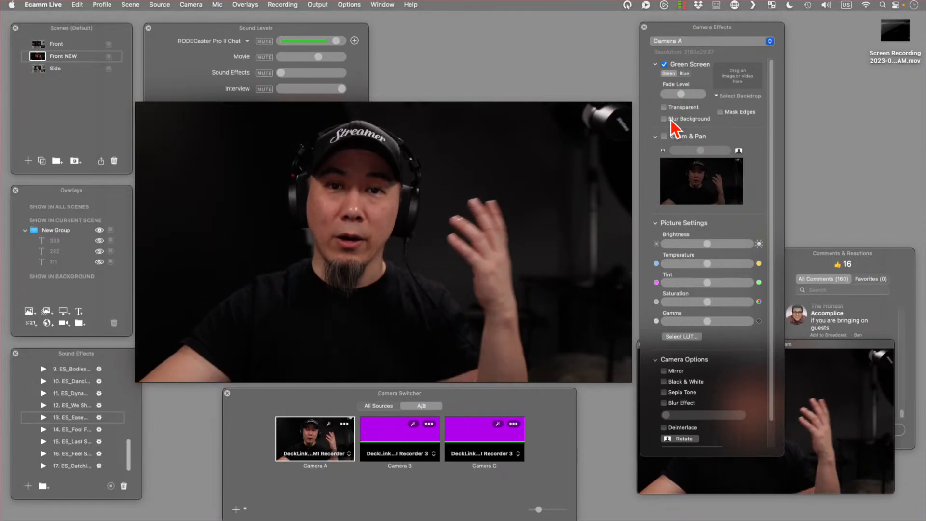
{"action": "left_click", "coordinate": [670, 119]}
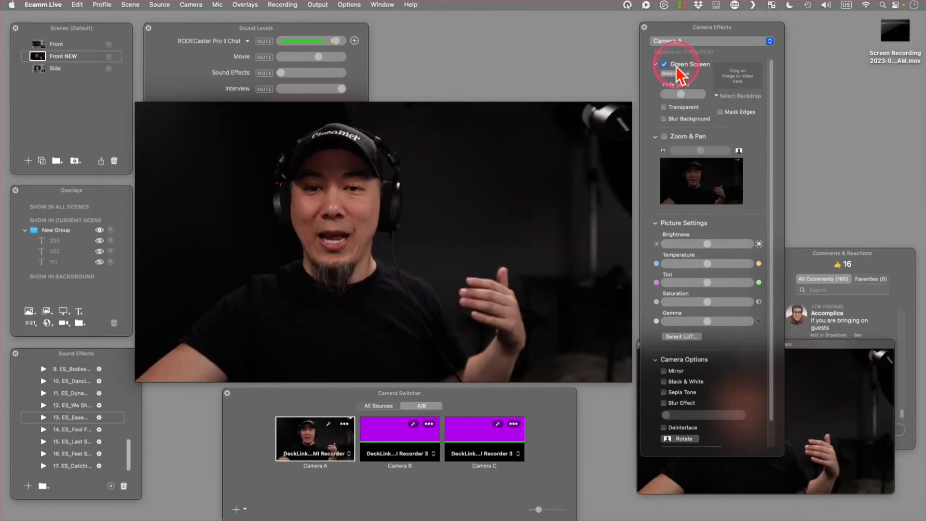
Try Blur Background on Camera A, and turn Green Screen off with its section collapsed.
{"action": "left_click", "coordinate": [692, 121]}
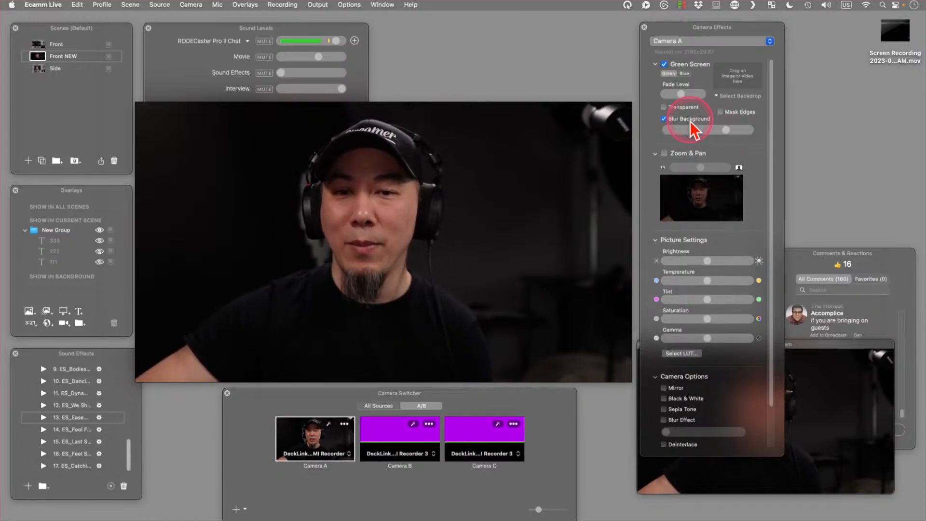
{"action": "left_click", "coordinate": [688, 120]}
{"action": "left_click", "coordinate": [688, 64]}
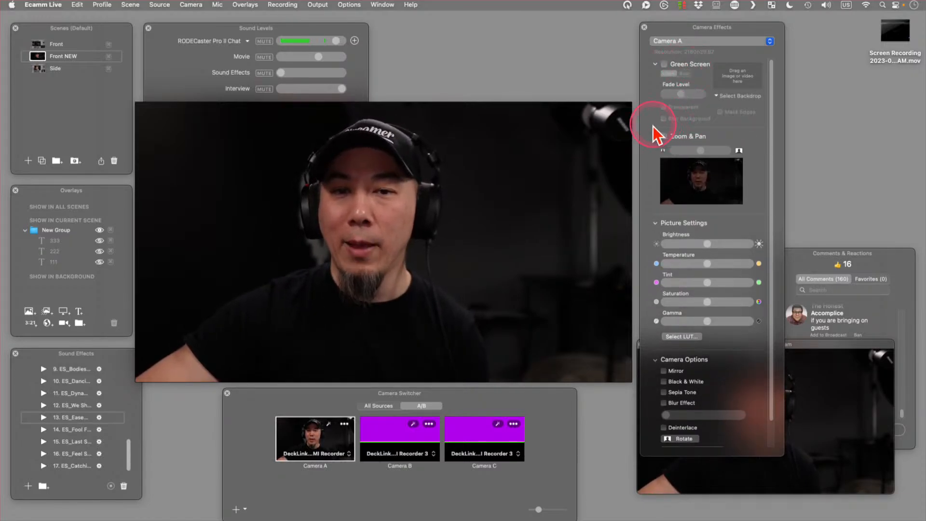
{"action": "left_click", "coordinate": [655, 65]}
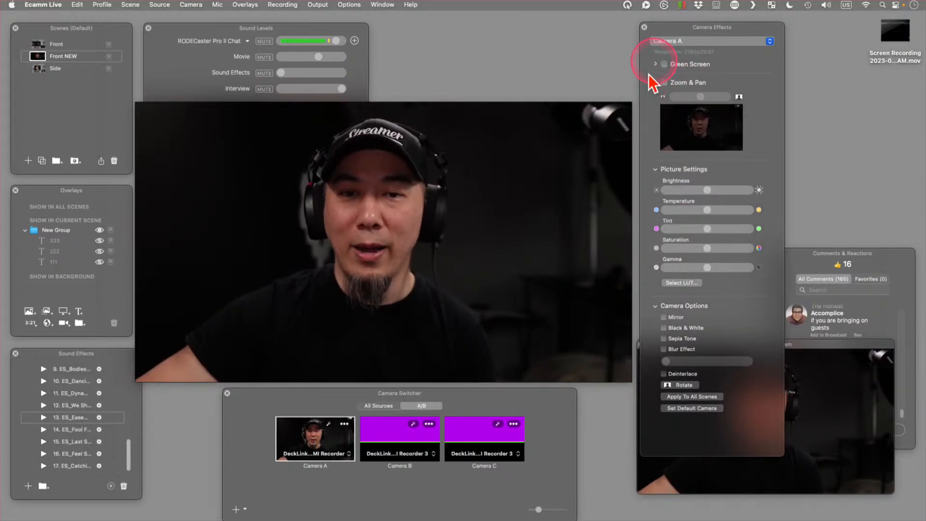
Turn on Zoom & Pan for Camera A, zoom in to about four fifths of the range and pan the frame slightly.
{"action": "mouse_move", "coordinate": [554, 164]}
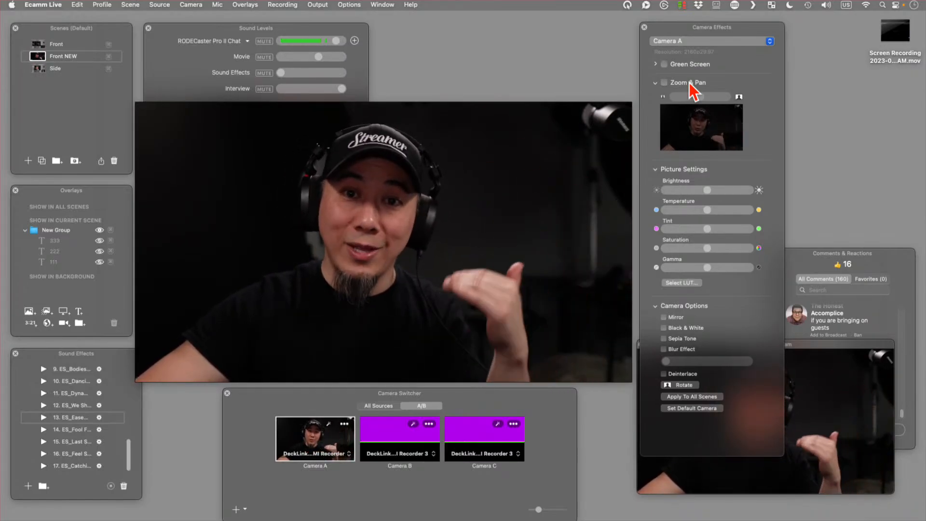
{"action": "left_click", "coordinate": [689, 83]}
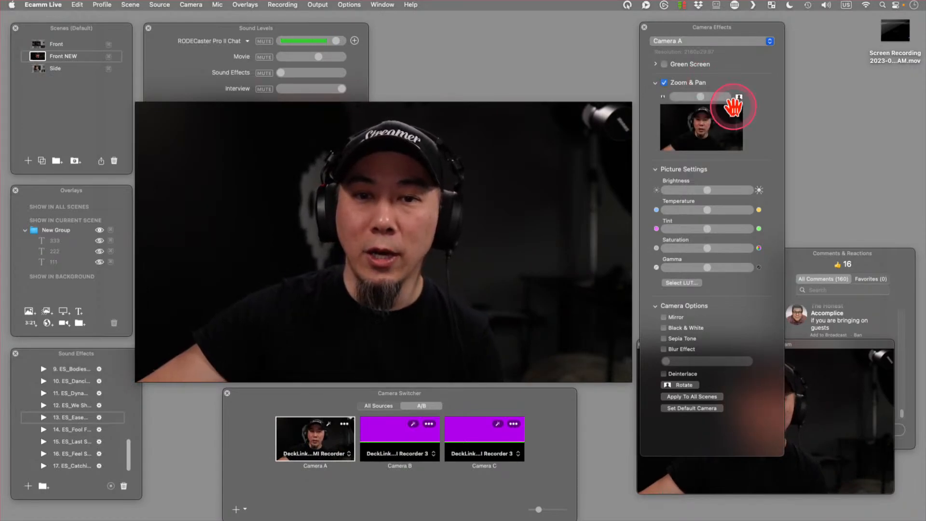
{"action": "mouse_move", "coordinate": [733, 107]}
{"action": "left_mouse_down"}
{"action": "mouse_move", "coordinate": [691, 124]}
{"action": "mouse_move", "coordinate": [703, 98]}
{"action": "mouse_move", "coordinate": [717, 100]}
{"action": "left_mouse_up"}
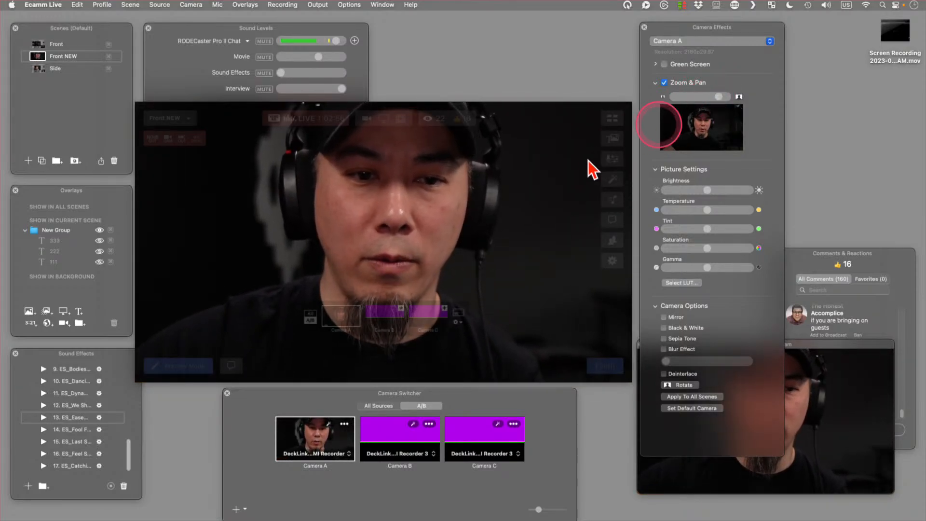
{"action": "left_click_drag", "start_coordinate": [569, 180], "coordinate": [568, 185]}
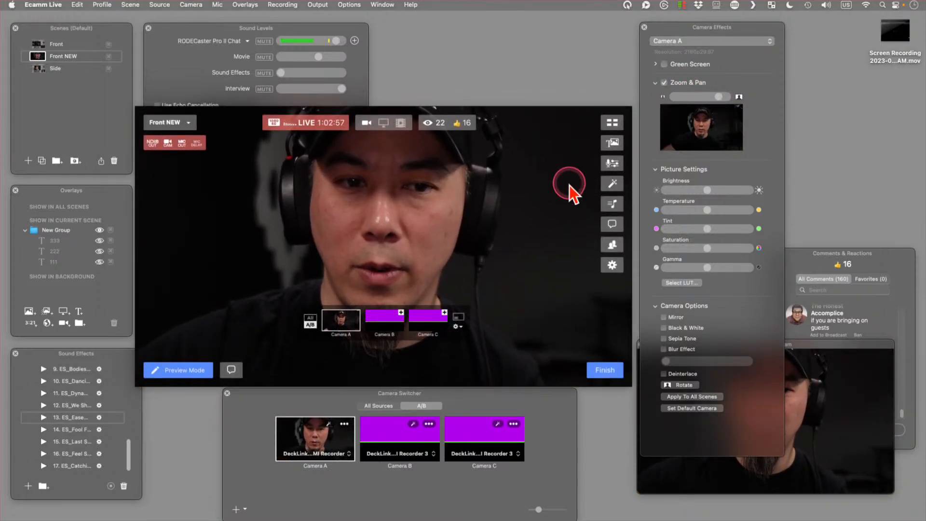
{"action": "left_click_drag", "start_coordinate": [707, 127], "coordinate": [705, 119]}
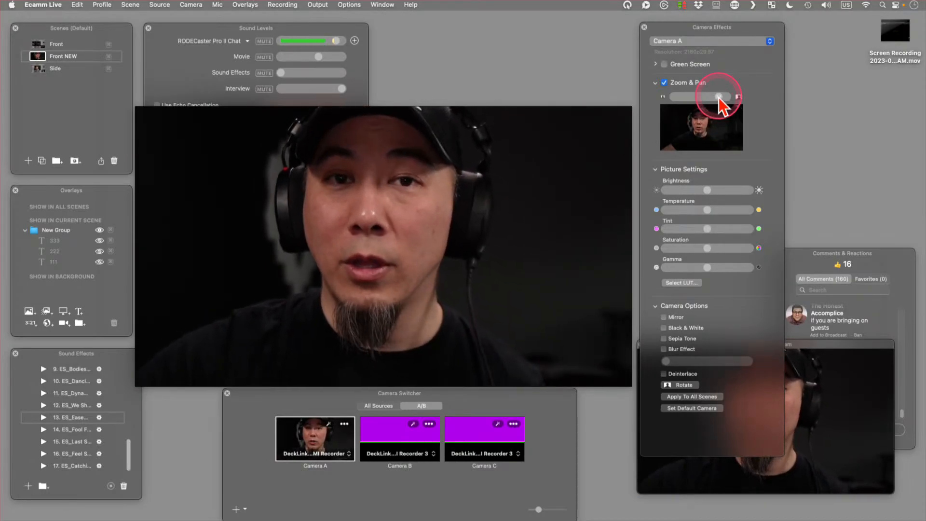
Turn off Zoom & Pan for Camera A and move the Front NEW scene below the Side scene.
{"action": "left_click", "coordinate": [688, 83]}
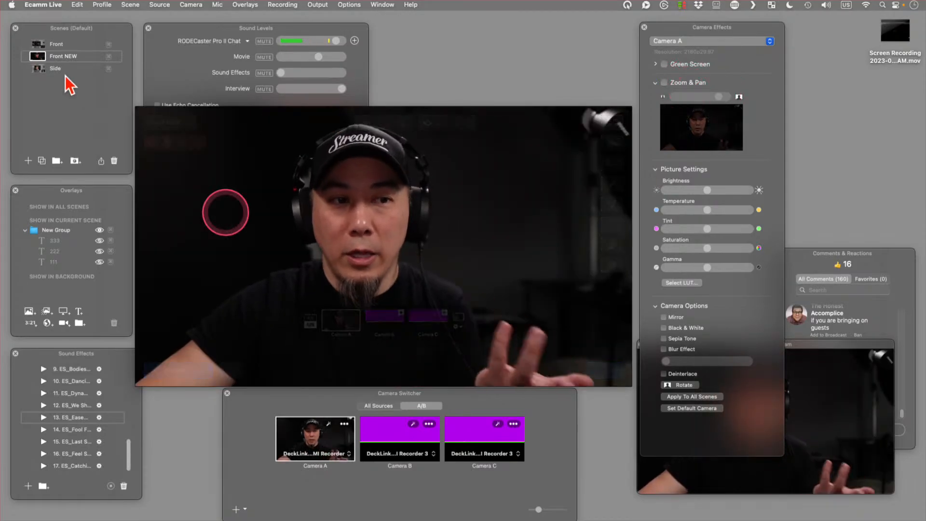
{"action": "left_click_drag", "start_coordinate": [64, 61], "coordinate": [65, 74]}
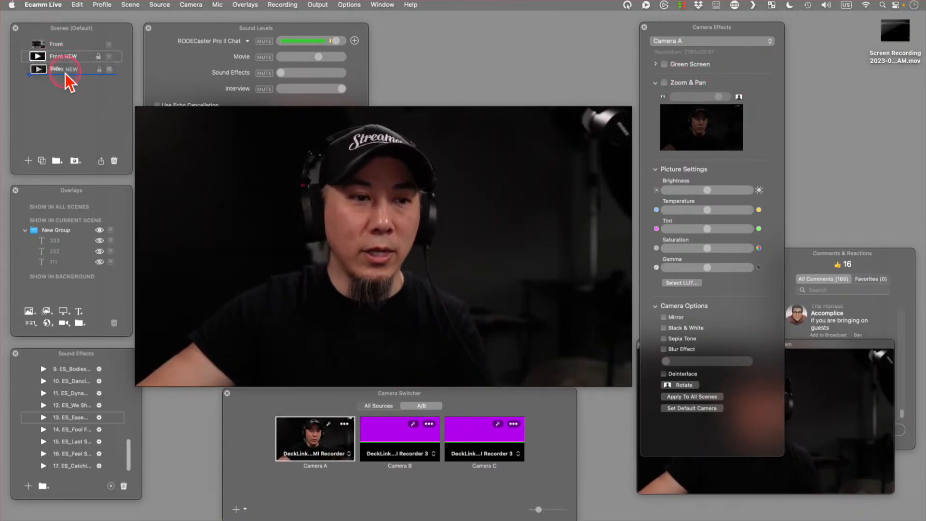
Add a new scene named "emphasis" at the end of the scene list and make it active.
{"action": "left_click", "coordinate": [28, 161]}
{"action": "type", "text": "empha"}
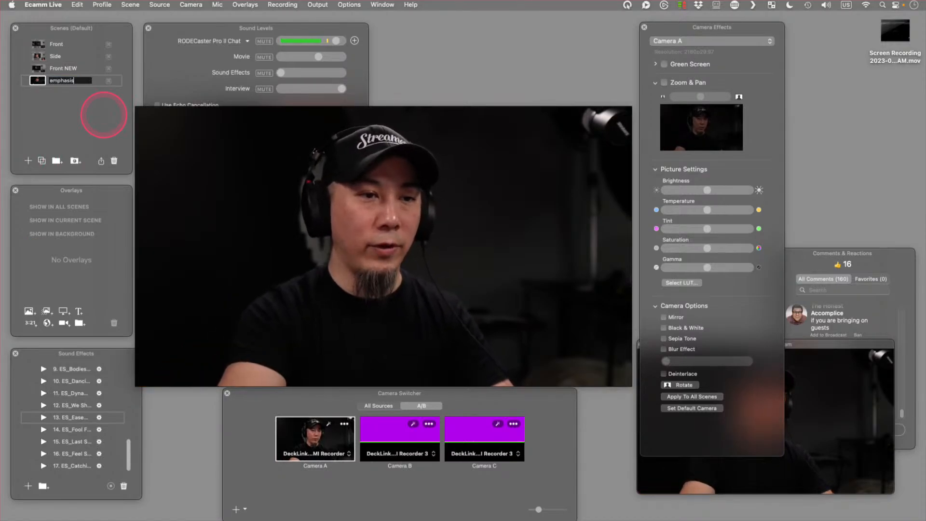
{"action": "type", "text": "sis"}
{"action": "key", "text": "Return"}
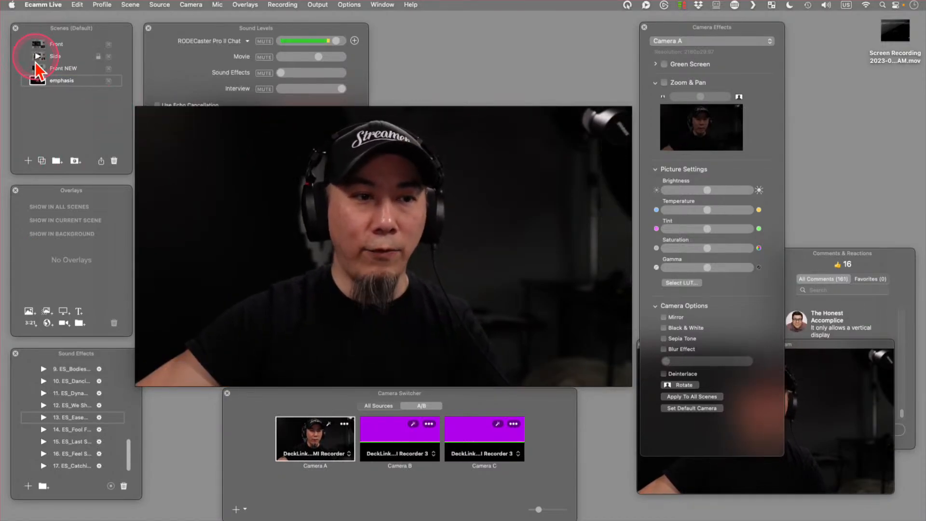
{"action": "left_click", "coordinate": [38, 83]}
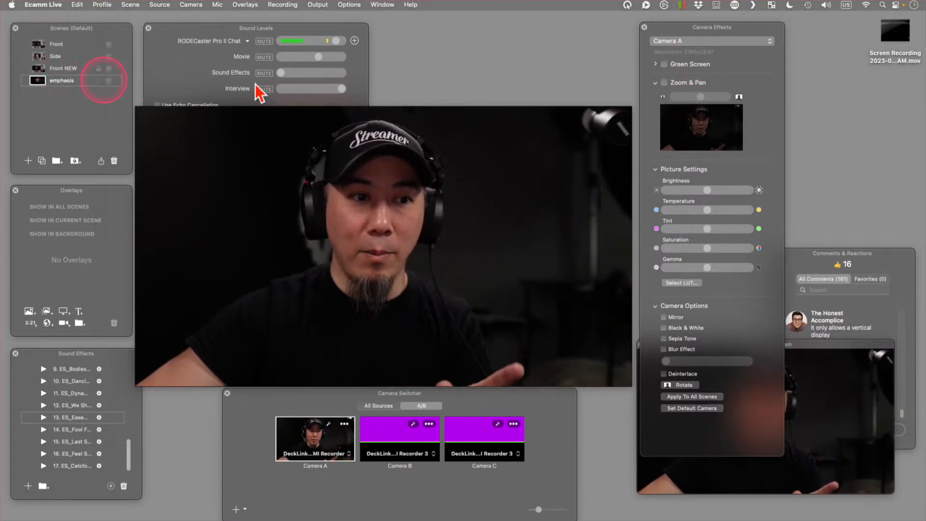
Turn on Zoom & Pan for Camera A in the emphasis scene and zoom in to nearly the full range.
{"action": "left_click", "coordinate": [684, 85]}
{"action": "left_click_drag", "start_coordinate": [704, 97], "coordinate": [725, 99]}
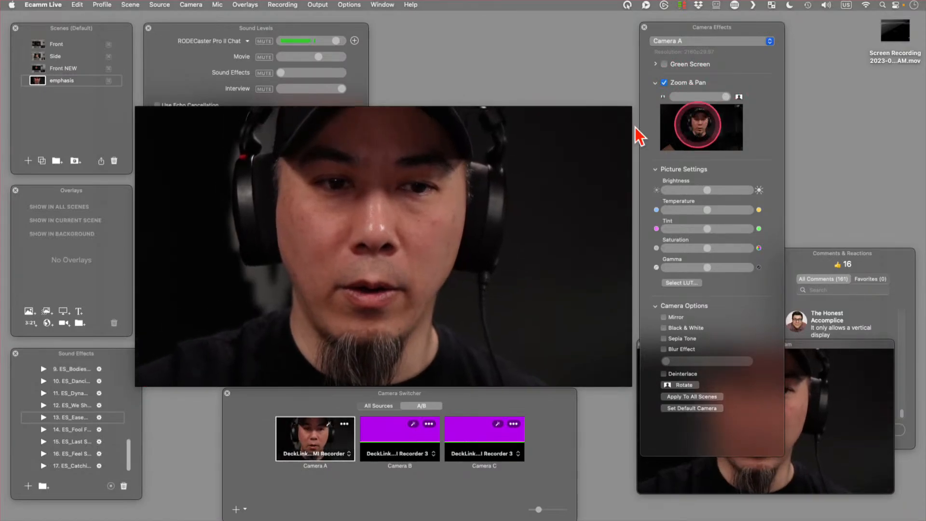
{"action": "left_click", "coordinate": [76, 81]}
Switch between the Front NEW and emphasis scenes to compare the normal and zoomed framing.
{"action": "left_click", "coordinate": [40, 70]}
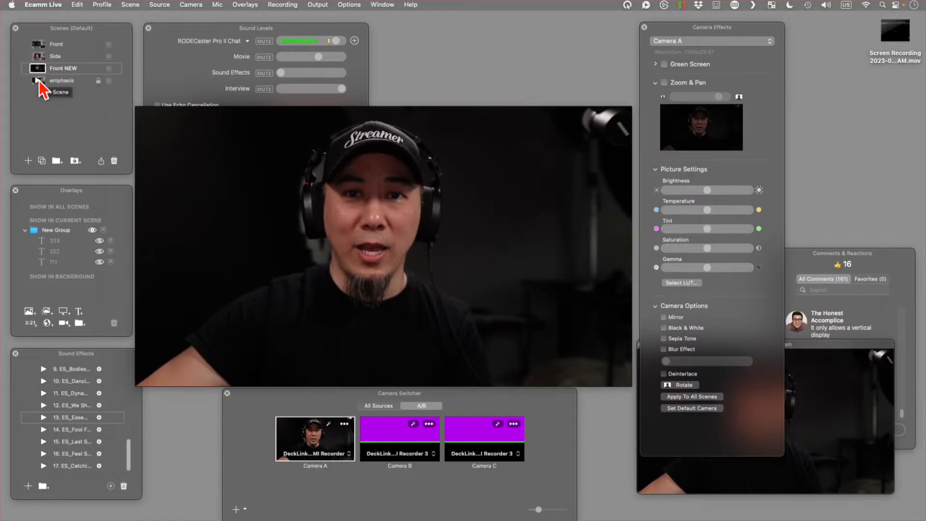
{"action": "left_click", "coordinate": [38, 71]}
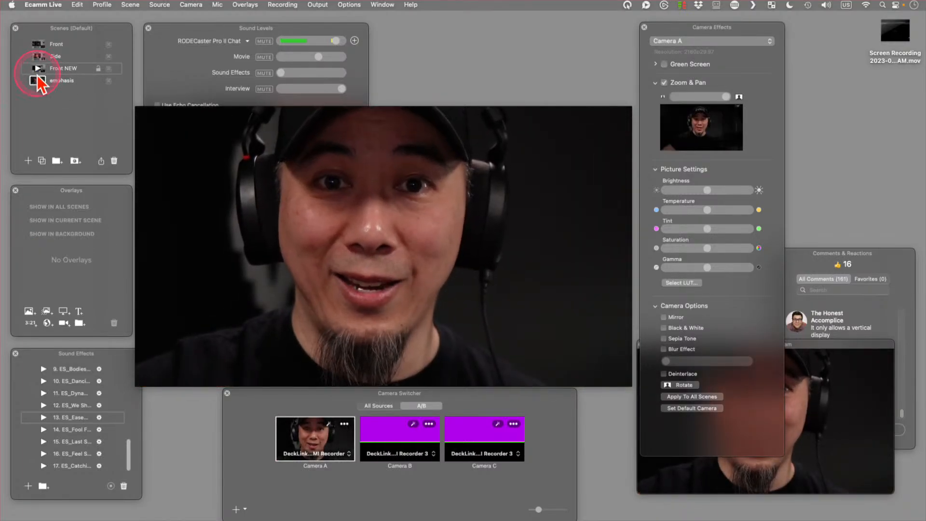
{"action": "left_click", "coordinate": [39, 73]}
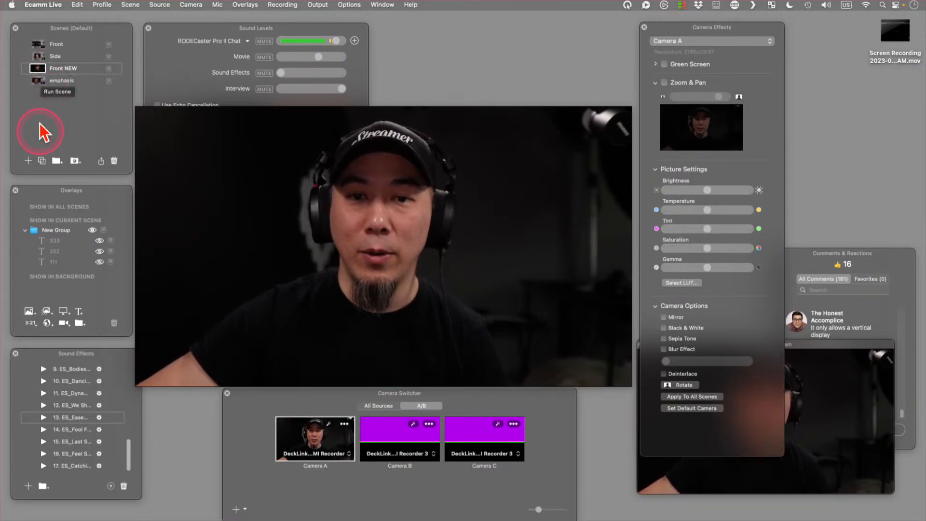
Run the emphasis scene and choose its scene transition.
{"action": "mouse_move", "coordinate": [339, 175]}
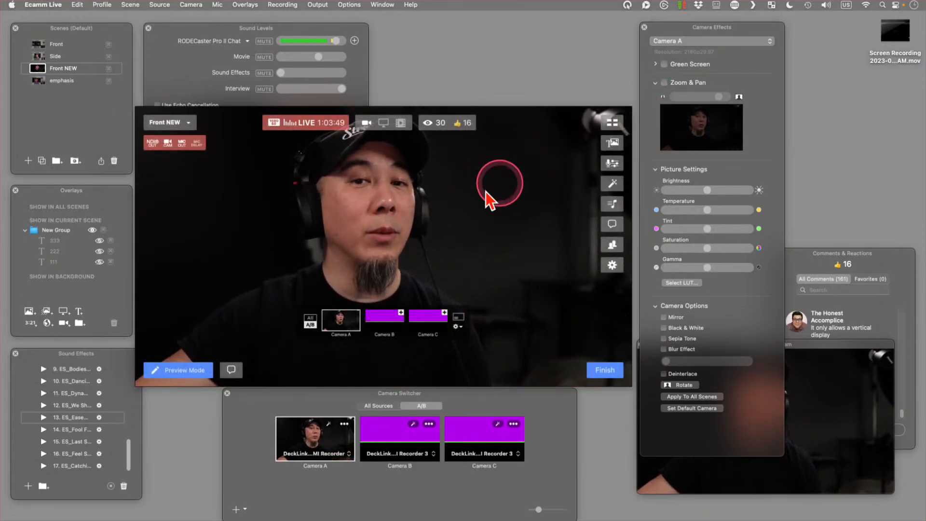
{"action": "left_click", "coordinate": [38, 81]}
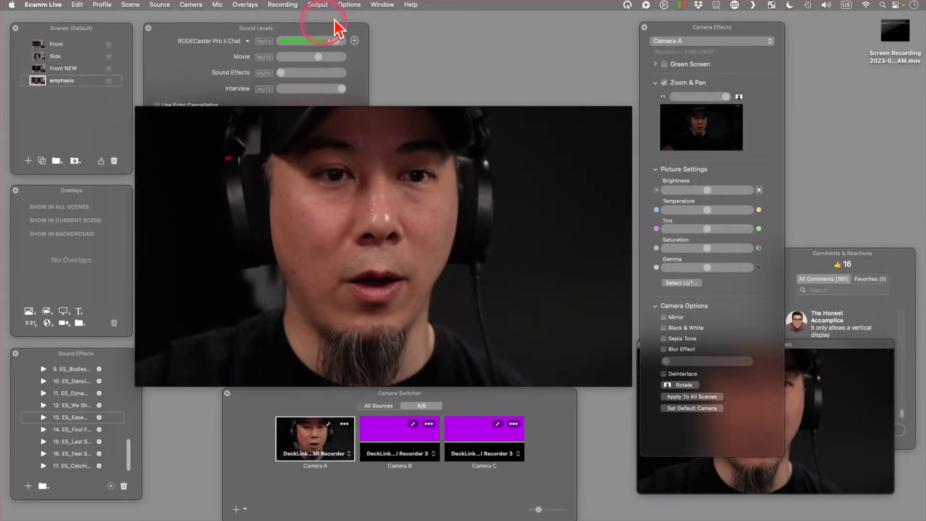
{"action": "left_click", "coordinate": [349, 6]}
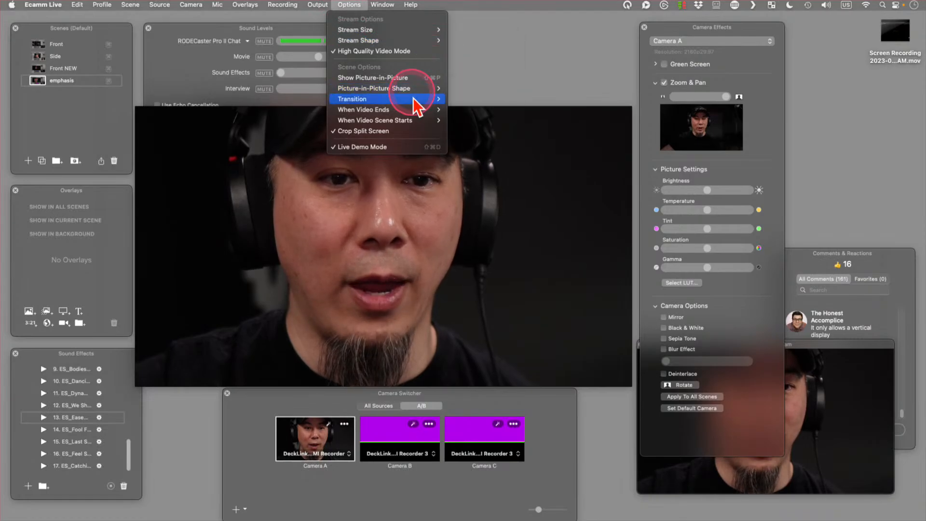
{"action": "mouse_move", "coordinate": [432, 98]}
{"action": "left_click", "coordinate": [488, 115]}
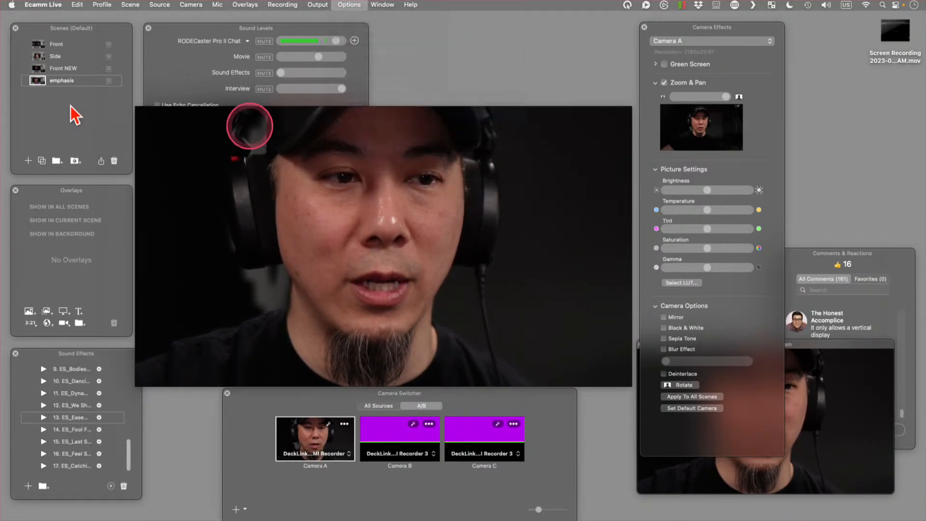
Preview the transition by running Front NEW and emphasis in turn, and recheck the scene options of emphasis.
{"action": "left_click", "coordinate": [35, 69]}
{"action": "left_click", "coordinate": [37, 71]}
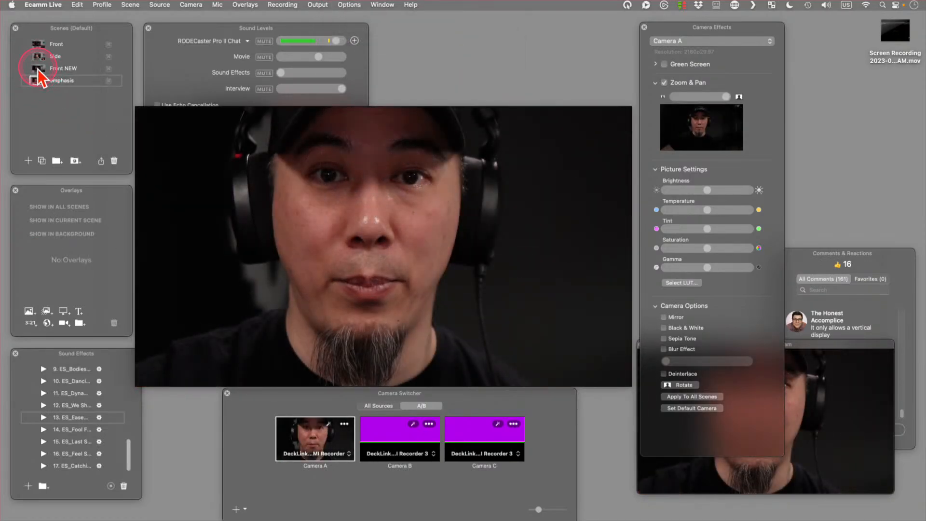
{"action": "left_click", "coordinate": [38, 80]}
{"action": "left_click", "coordinate": [347, 5]}
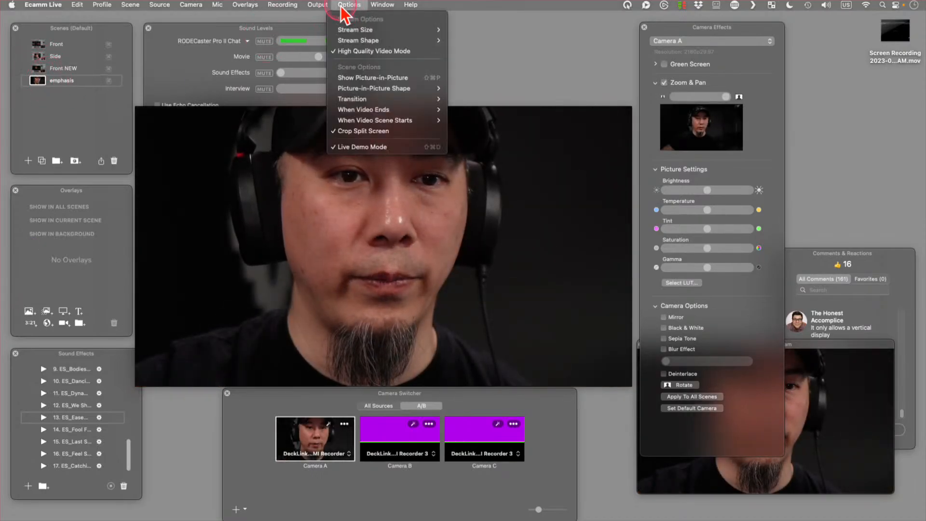
{"action": "mouse_move", "coordinate": [403, 93]}
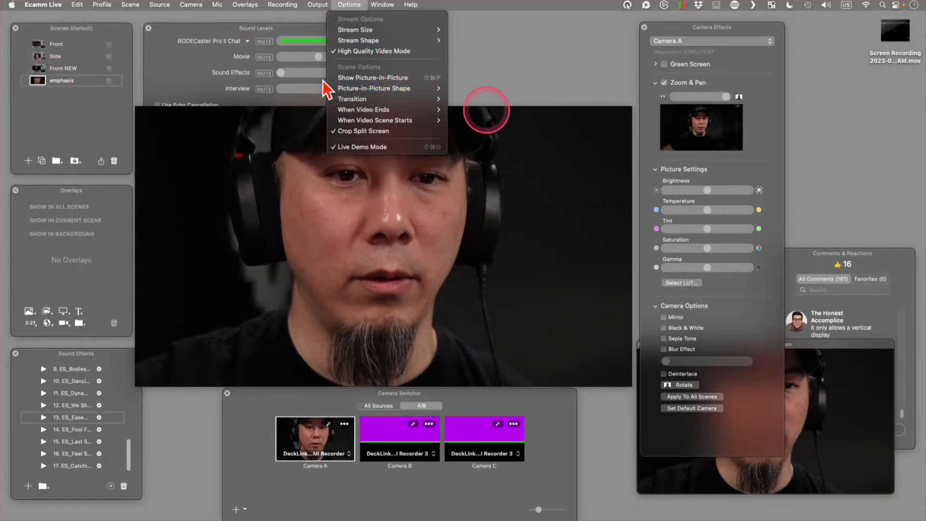
Choose a scene transition for the Front NEW scene and preview switching between it and emphasis.
{"action": "left_click", "coordinate": [54, 67]}
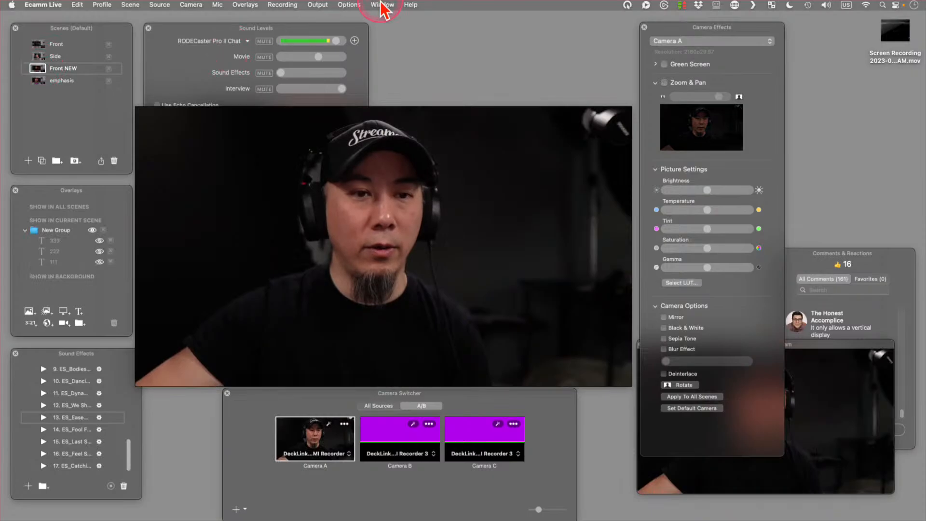
{"action": "left_click", "coordinate": [382, 5]}
{"action": "left_click", "coordinate": [349, 5]}
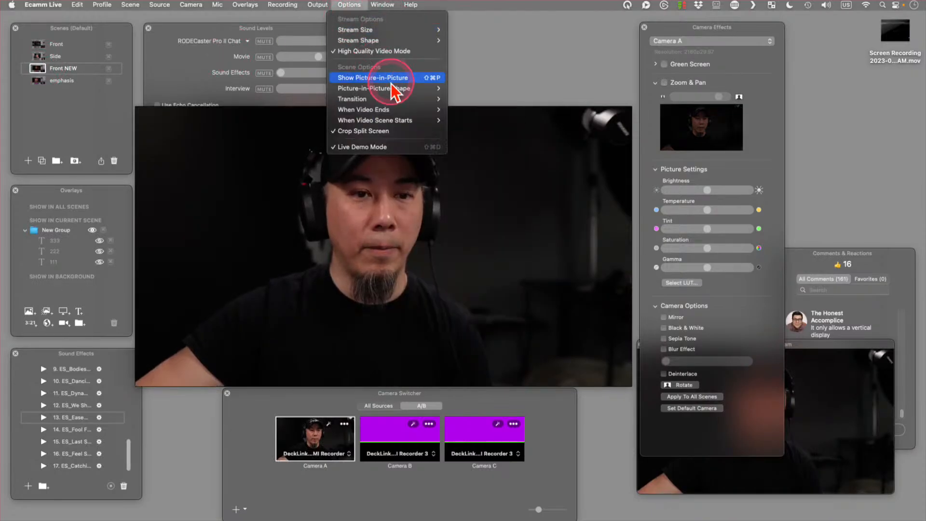
{"action": "mouse_move", "coordinate": [394, 100]}
{"action": "left_click", "coordinate": [484, 116]}
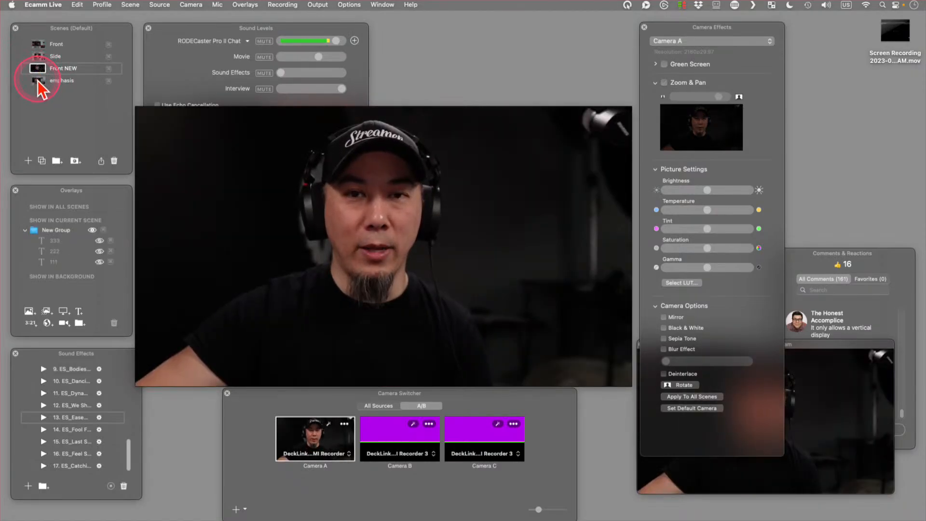
{"action": "left_click", "coordinate": [38, 70]}
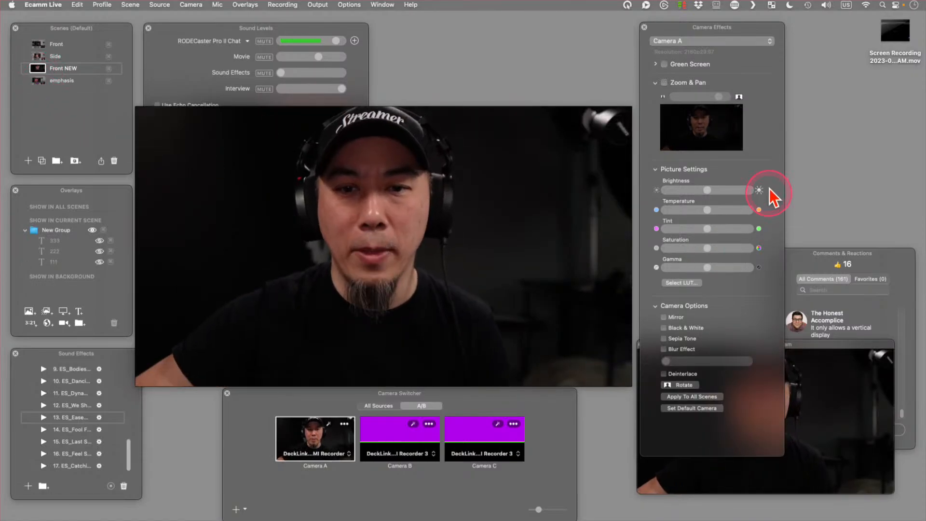
Try raising Camera A's saturation to about nine tenths of the range, and bring it back to the centre.
{"action": "left_click", "coordinate": [773, 144]}
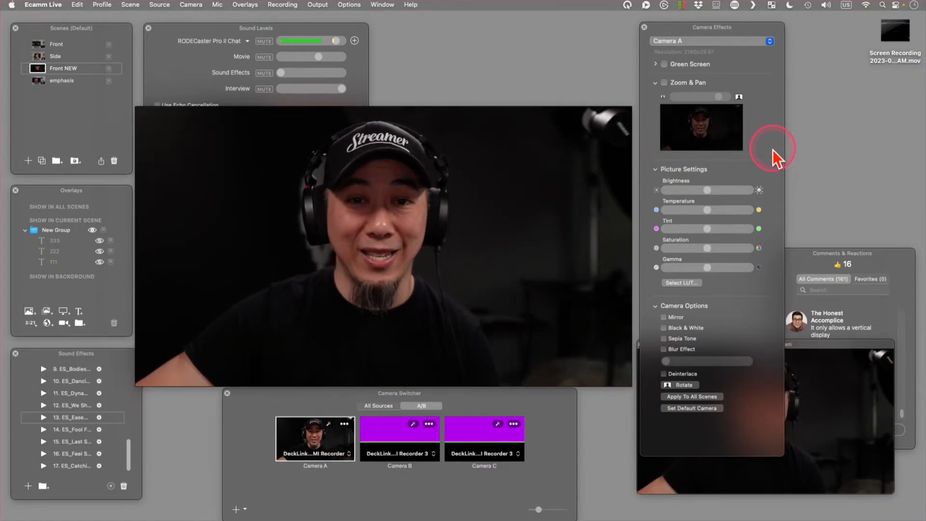
{"action": "left_click_drag", "start_coordinate": [772, 143], "coordinate": [774, 138]}
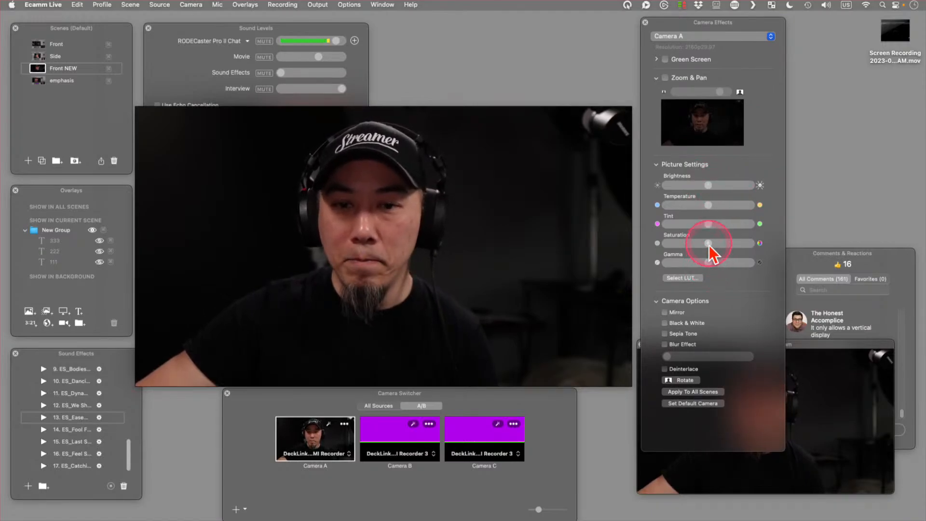
{"action": "left_click_drag", "start_coordinate": [709, 244], "coordinate": [726, 244]}
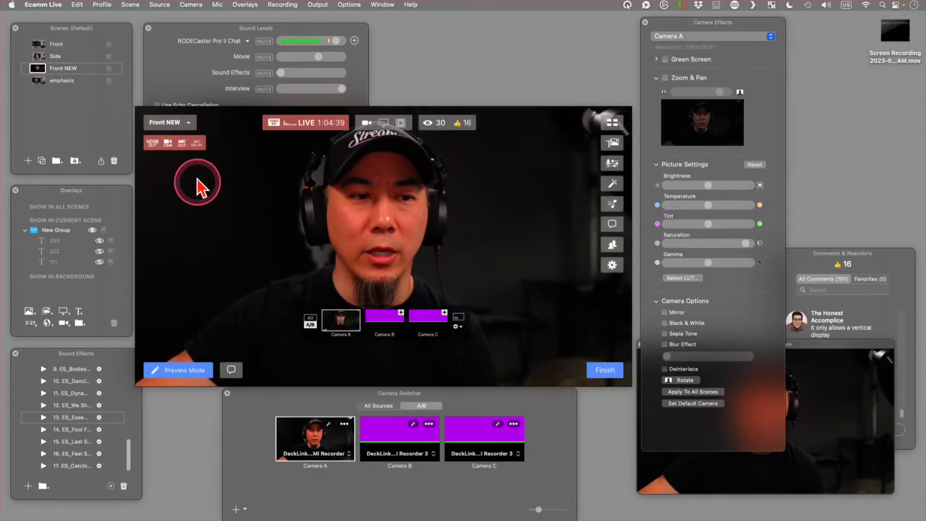
{"action": "left_click", "coordinate": [54, 100]}
{"action": "left_click", "coordinate": [702, 287]}
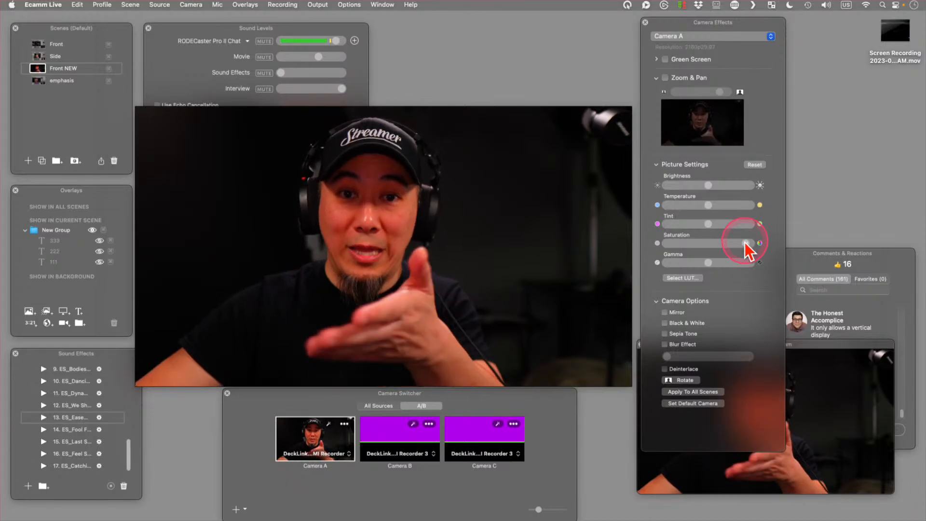
{"action": "left_click_drag", "start_coordinate": [743, 245], "coordinate": [711, 244]}
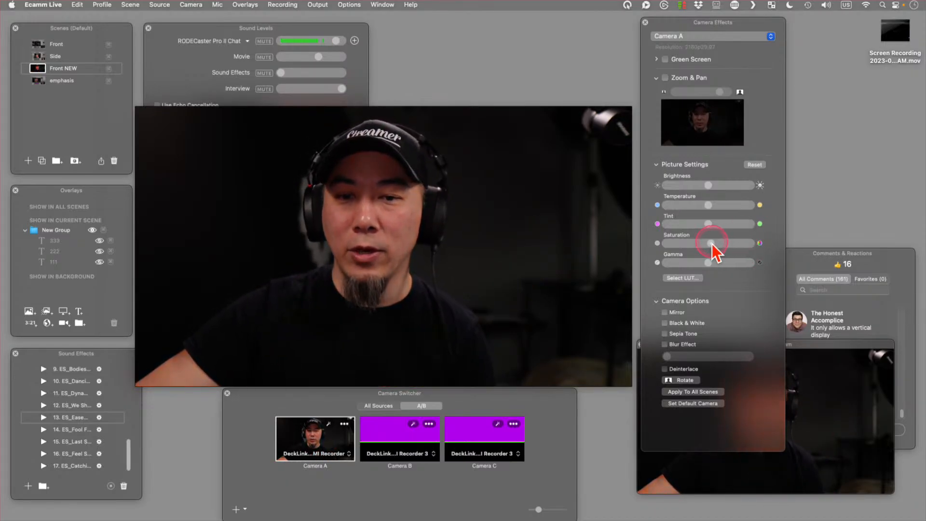
{"action": "left_click", "coordinate": [777, 204]}
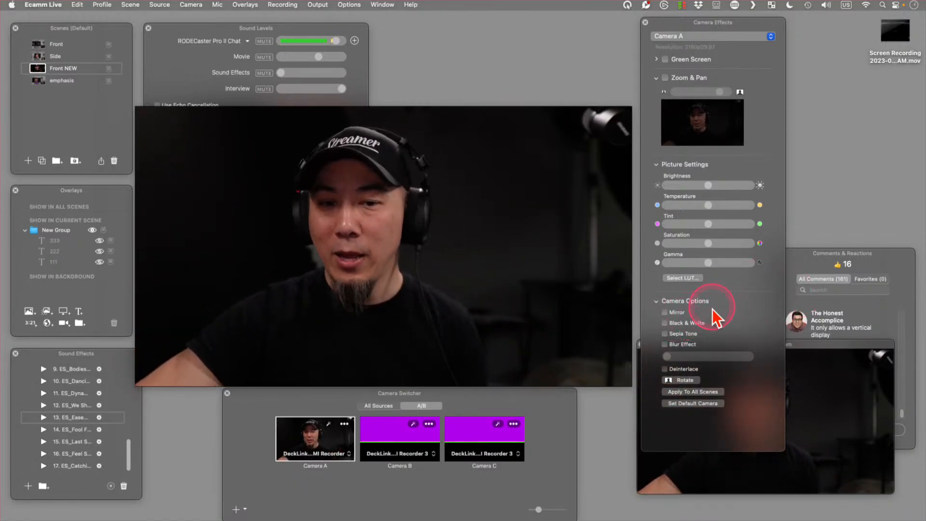
Try the Mirror option on Camera A by toggling it on and off, leaving it off.
{"action": "left_click", "coordinate": [672, 313]}
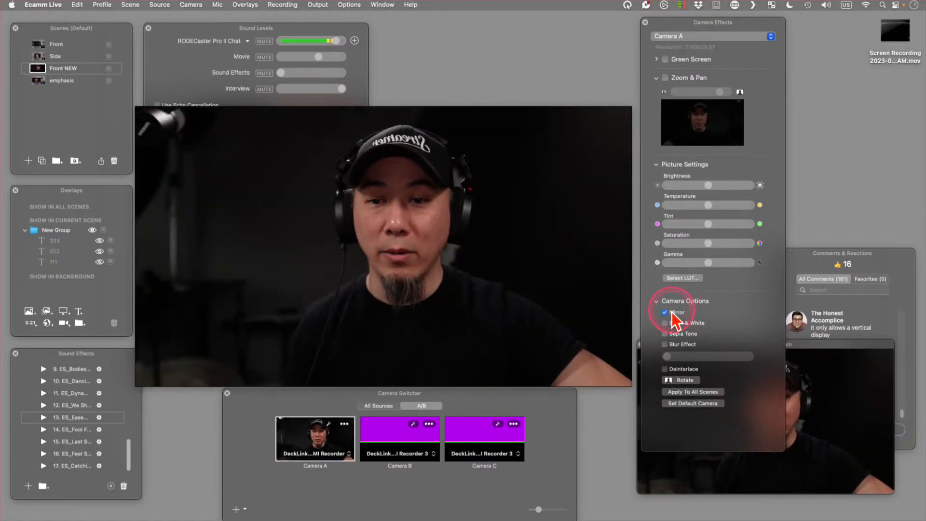
{"action": "left_click", "coordinate": [672, 313]}
{"action": "left_click", "coordinate": [672, 312]}
{"action": "left_click", "coordinate": [672, 313]}
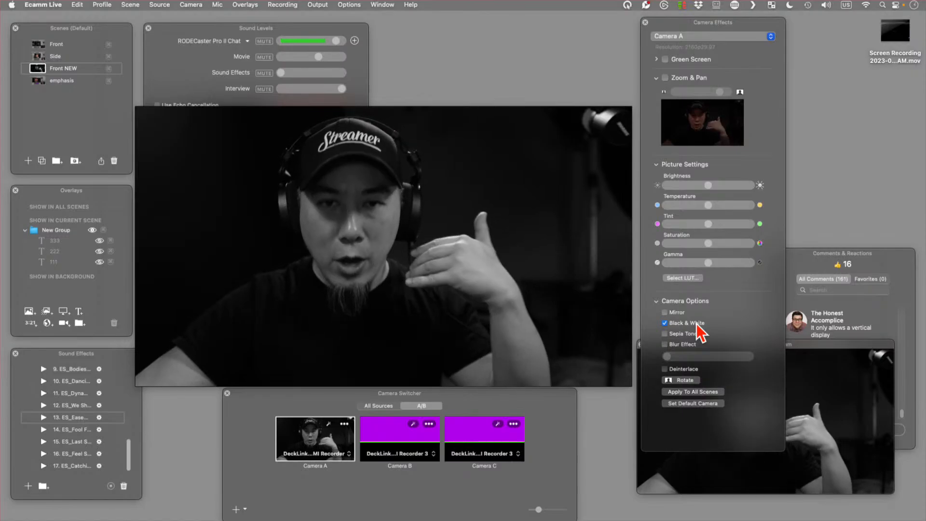
Try the Black & White and Sepia Tone looks on Camera A, and turn both off.
{"action": "left_click", "coordinate": [697, 324]}
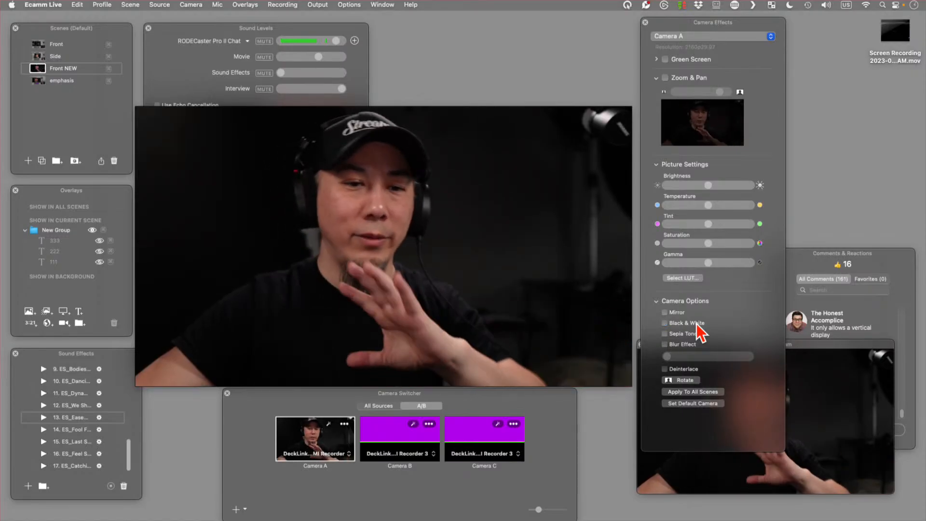
{"action": "left_click", "coordinate": [689, 335]}
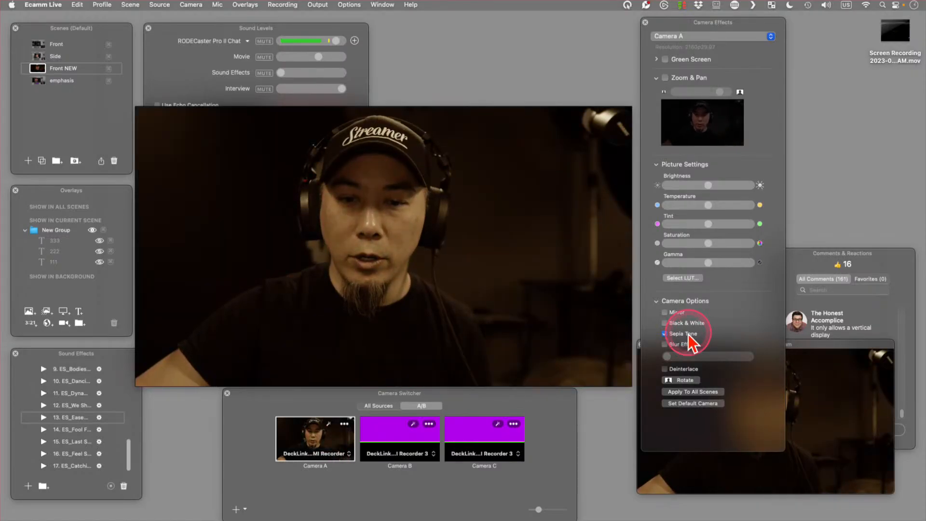
{"action": "left_click", "coordinate": [686, 336]}
Try the Blur Effect on Camera A at about half strength, and return it to minimum and turn it off.
{"action": "left_click", "coordinate": [685, 344]}
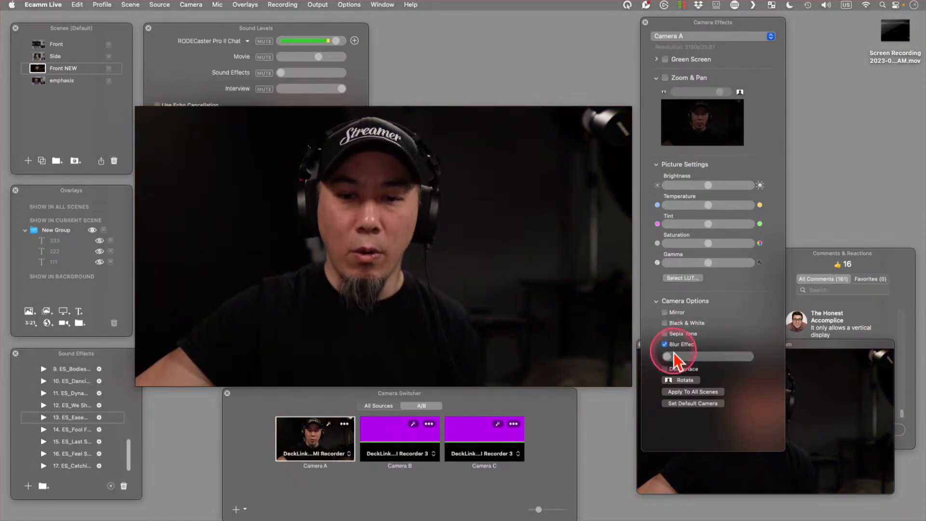
{"action": "left_click_drag", "start_coordinate": [688, 358], "coordinate": [712, 356]}
{"action": "mouse_move", "coordinate": [271, 352]}
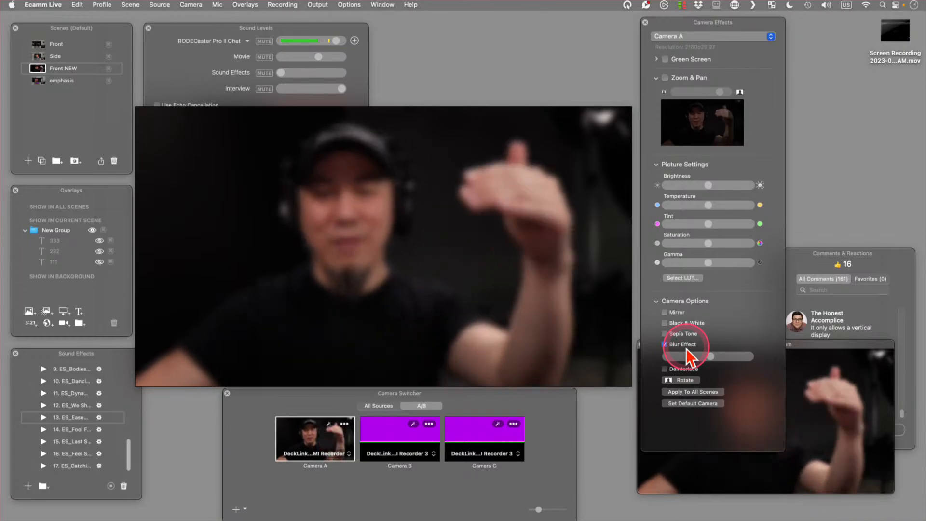
{"action": "left_click_drag", "start_coordinate": [707, 356], "coordinate": [641, 357]}
{"action": "left_click", "coordinate": [664, 345]}
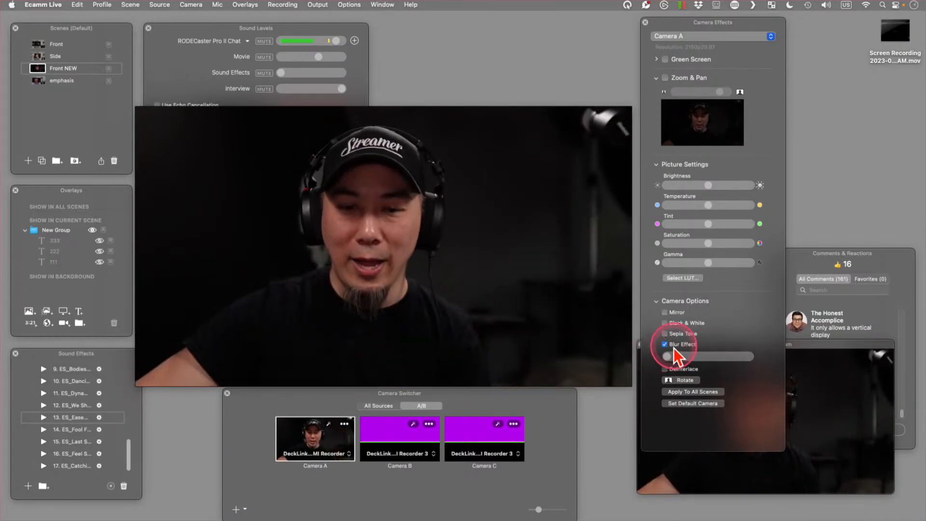
Try the Rotate option on Camera A, turning the picture in quarter turns through a full circle back to upright.
{"action": "left_click", "coordinate": [677, 381]}
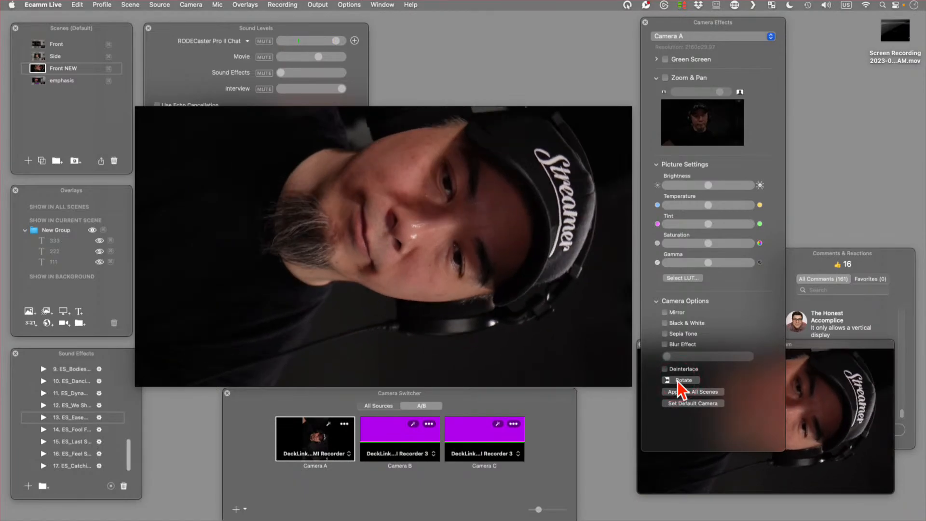
{"action": "left_click", "coordinate": [677, 381]}
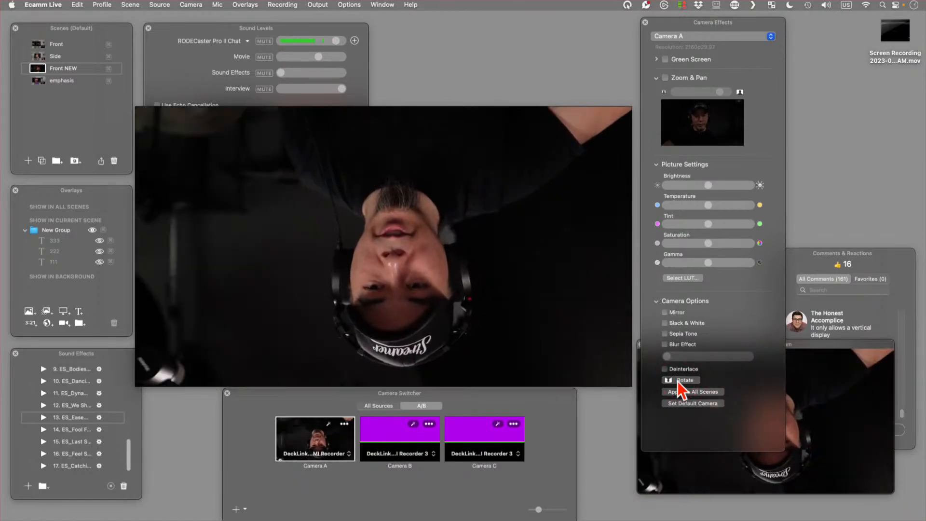
{"action": "left_click", "coordinate": [677, 380]}
{"action": "left_click", "coordinate": [677, 381]}
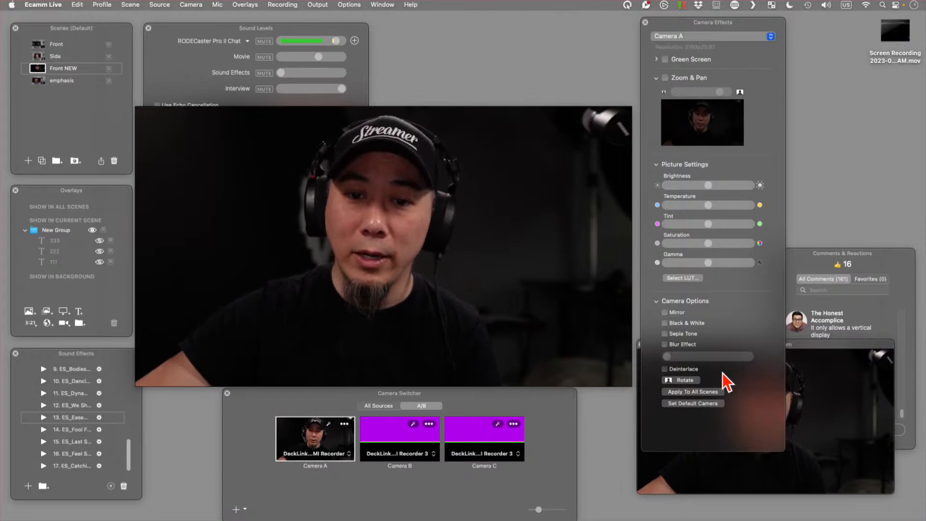
{"action": "left_click", "coordinate": [748, 374]}
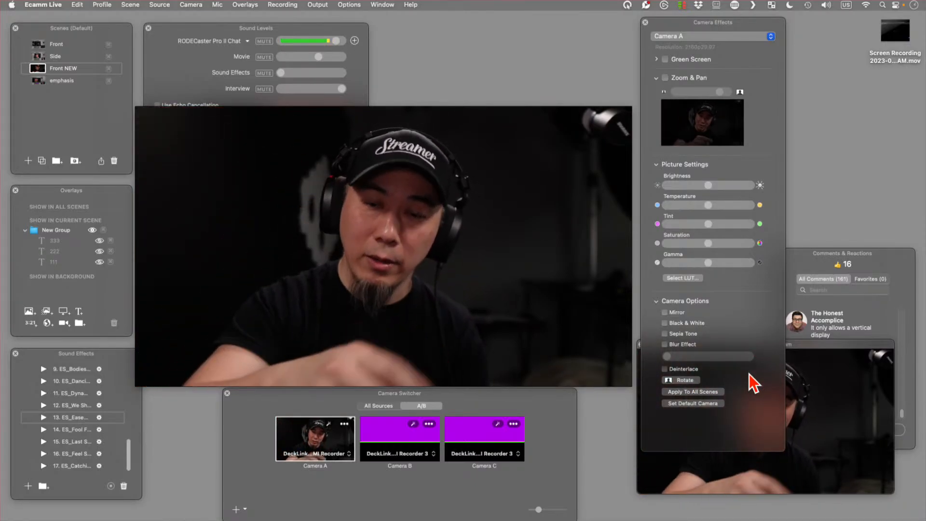
Switch to the emphasis scene and apply its camera effects, including Zoom & Pan, to all scenes.
{"action": "left_click", "coordinate": [689, 391]}
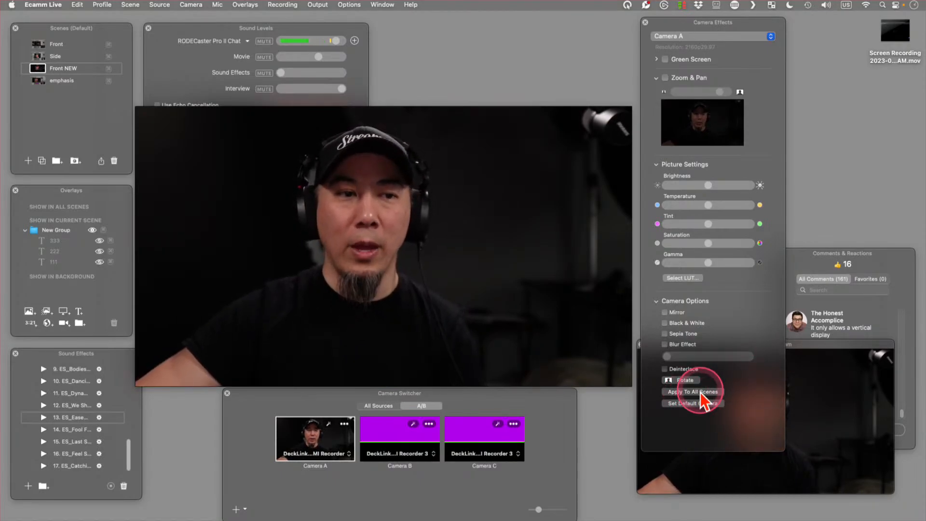
{"action": "left_click", "coordinate": [733, 181]}
{"action": "left_click", "coordinate": [243, 71]}
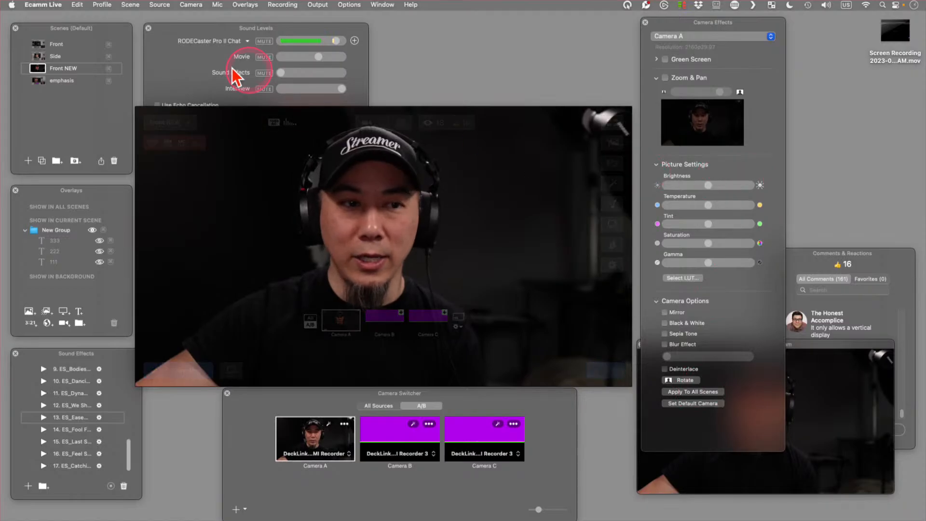
{"action": "left_click", "coordinate": [37, 80]}
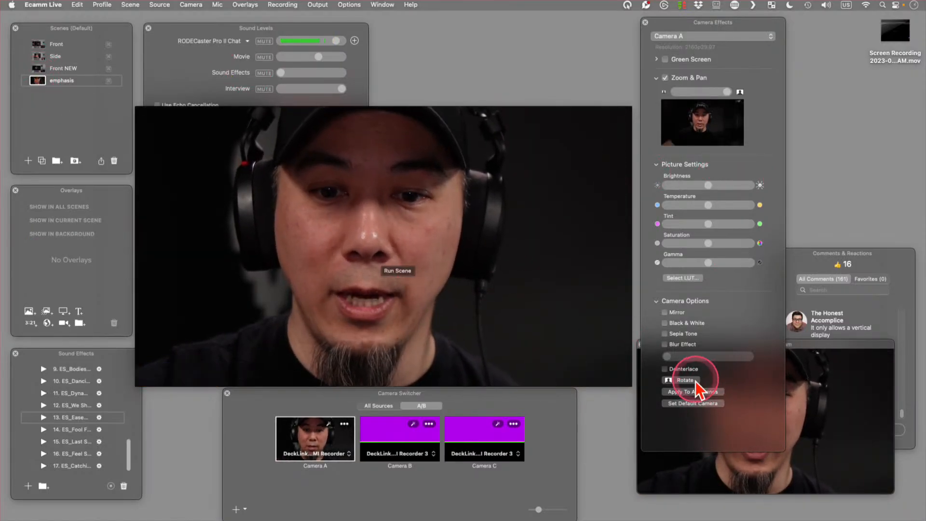
{"action": "left_click", "coordinate": [691, 391]}
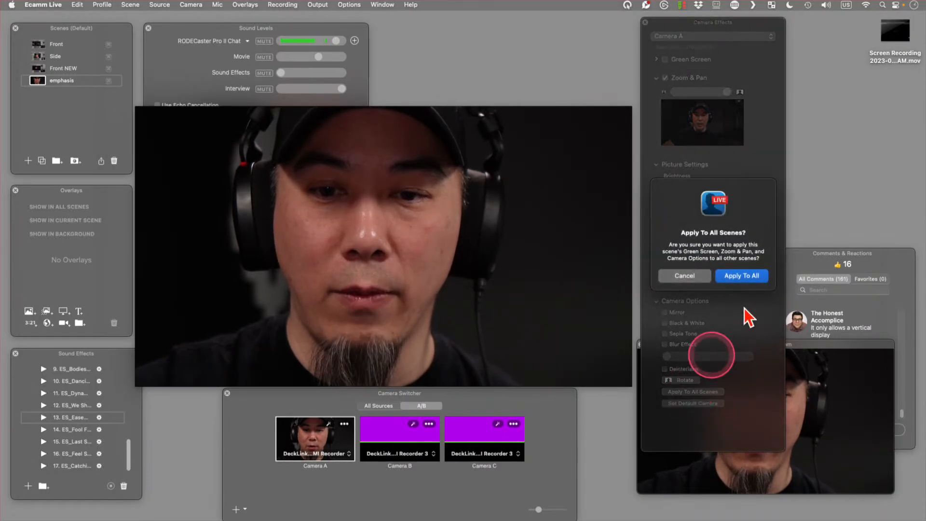
{"action": "left_click", "coordinate": [741, 276]}
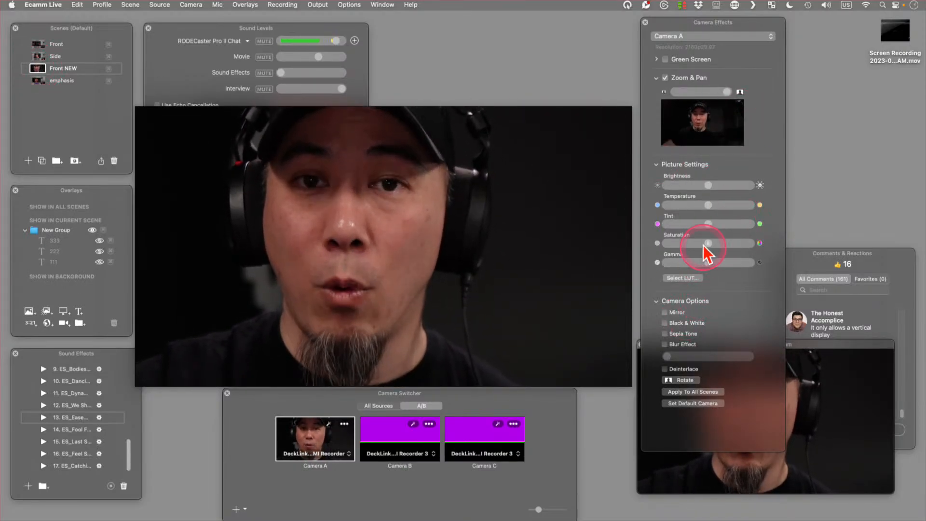
Turn off Zoom & Pan for the Front NEW scene, compare it with the emphasis scene, and shift the Camera Effects window slightly.
{"action": "left_click", "coordinate": [675, 79]}
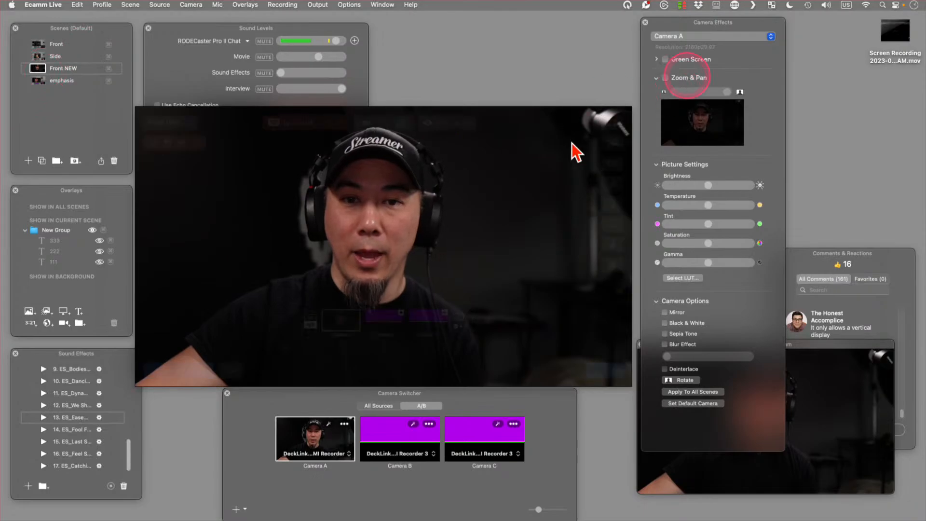
{"action": "left_click", "coordinate": [39, 80]}
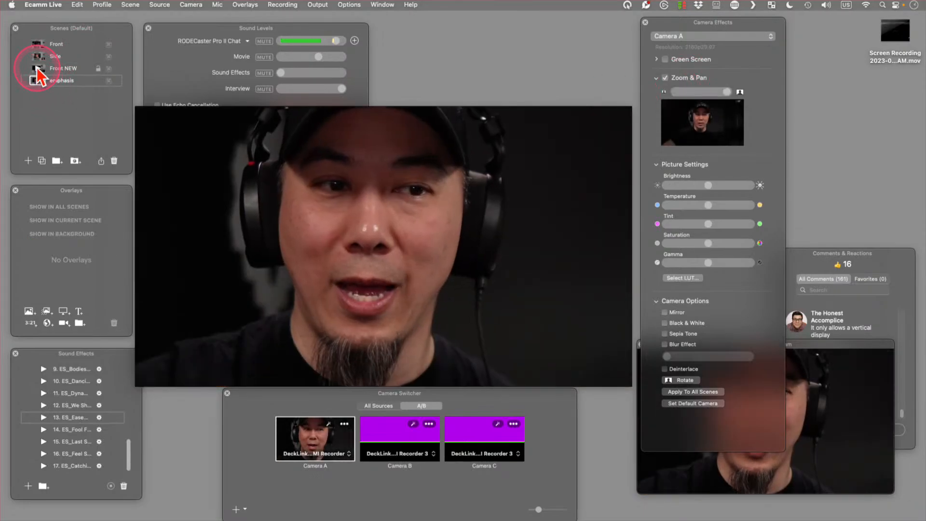
{"action": "left_click", "coordinate": [33, 69]}
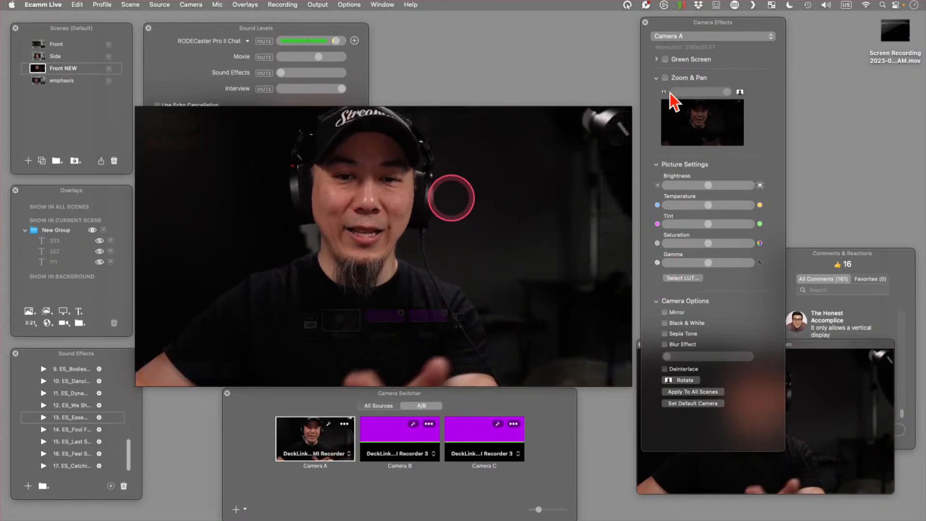
{"action": "mouse_move", "coordinate": [753, 16]}
{"action": "left_mouse_down"}
{"action": "mouse_move", "coordinate": [728, 128]}
{"action": "mouse_move", "coordinate": [742, 27]}
{"action": "mouse_move", "coordinate": [760, 22]}
{"action": "left_mouse_up"}
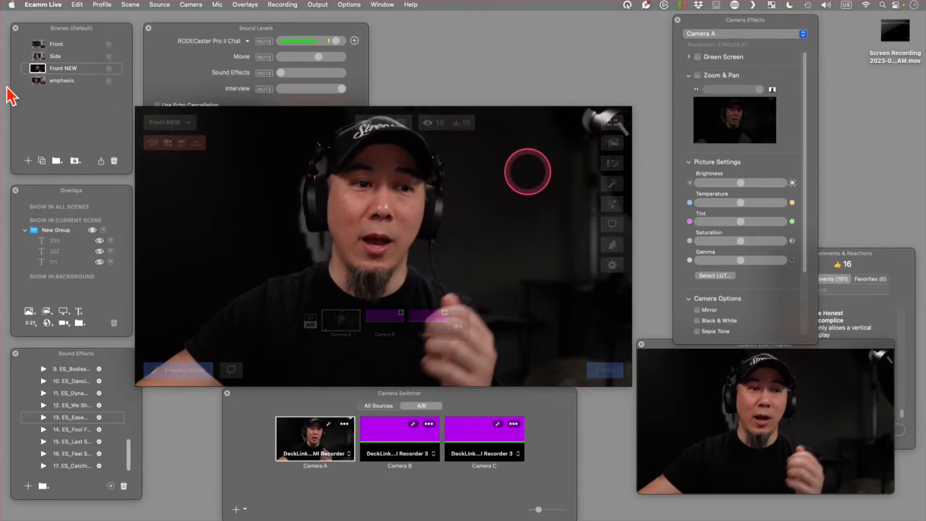
{"action": "left_click", "coordinate": [91, 227]}
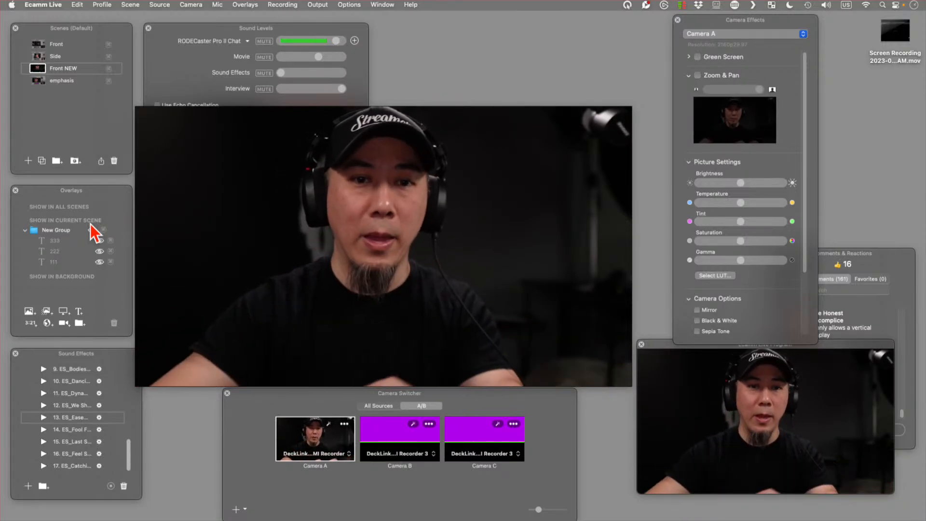
{"action": "mouse_move", "coordinate": [230, 224]}
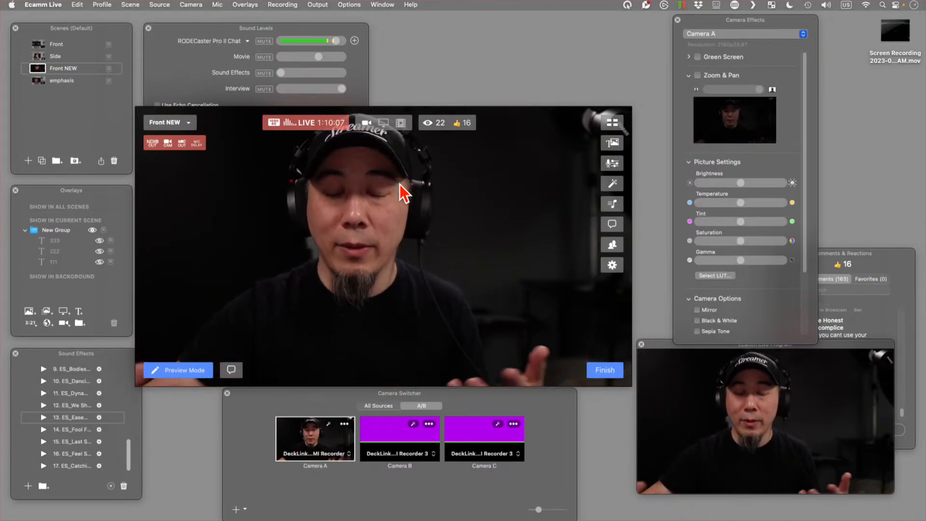
{"action": "left_click", "coordinate": [288, 201]}
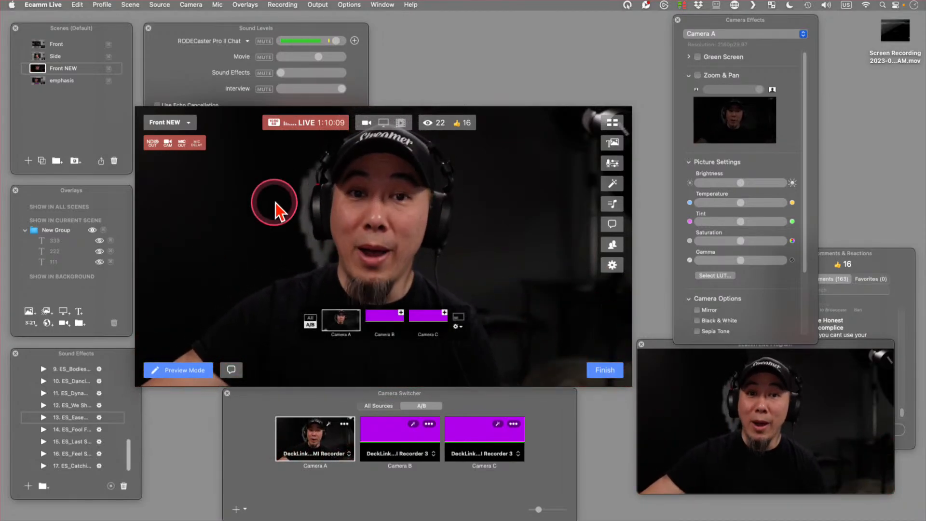
{"action": "left_click", "coordinate": [318, 6]}
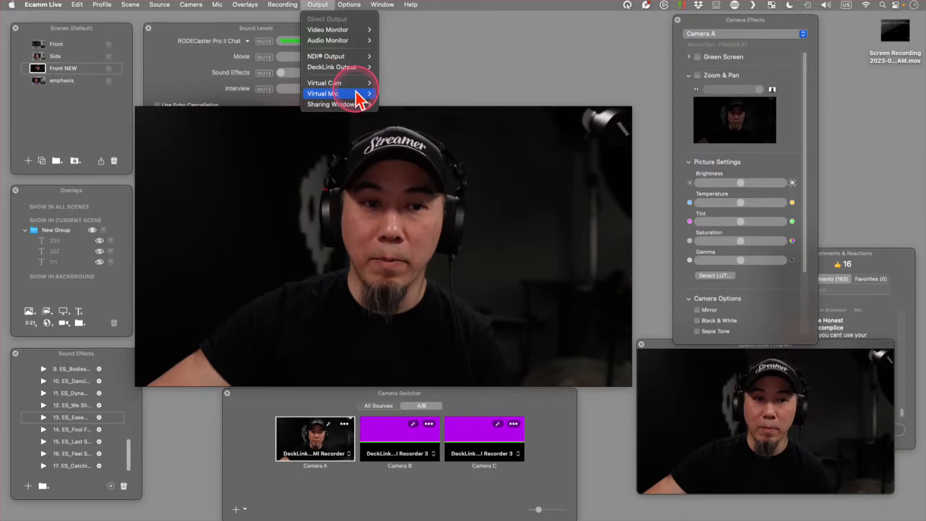
{"action": "mouse_move", "coordinate": [356, 94]}
{"action": "left_click", "coordinate": [423, 264]}
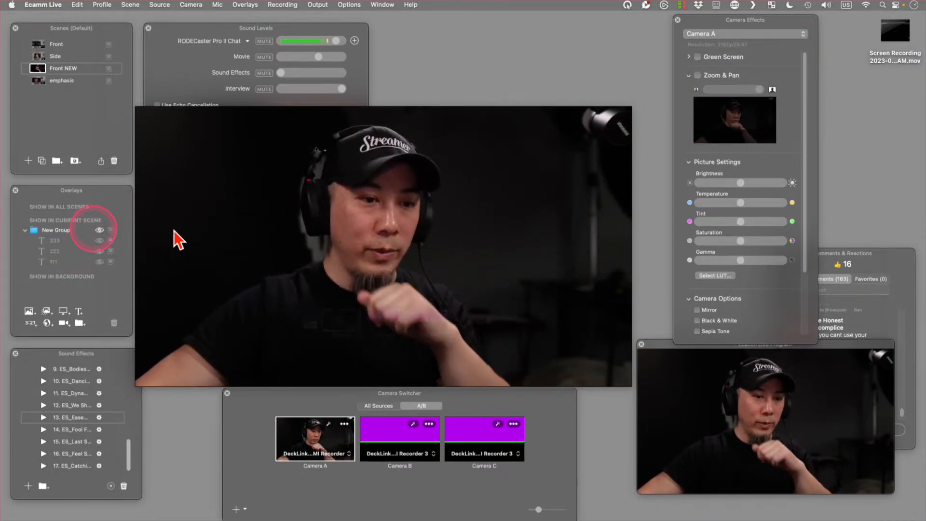
Show the 111, 222 and 333 text overlays of New Group in the Front NEW scene.
{"action": "left_click", "coordinate": [100, 240]}
{"action": "left_click", "coordinate": [99, 261]}
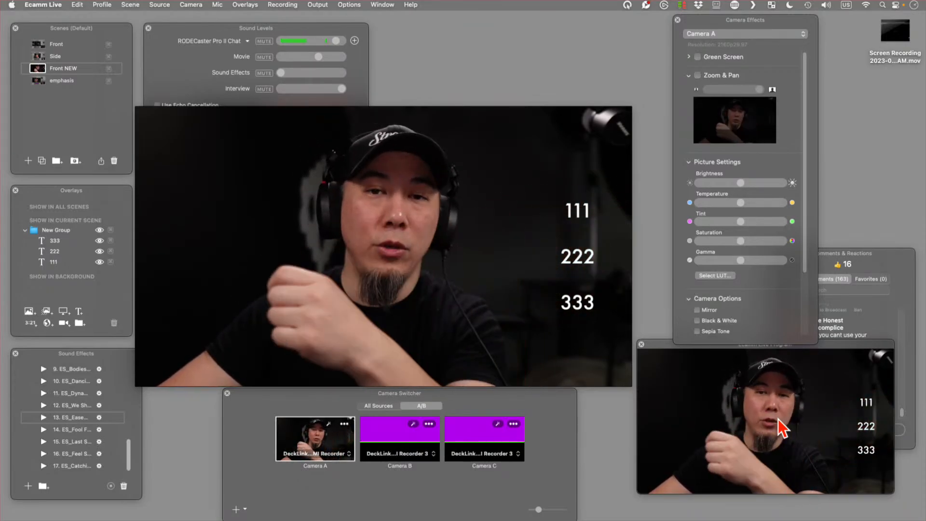
{"action": "left_click", "coordinate": [786, 365]}
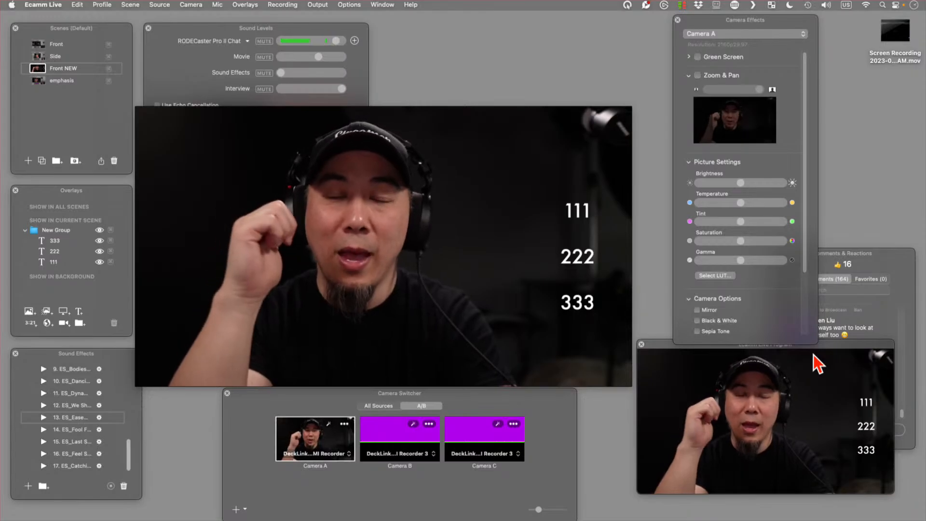
Examine the Virtual Cam and Virtual Mic output settings.
{"action": "left_click", "coordinate": [347, 6]}
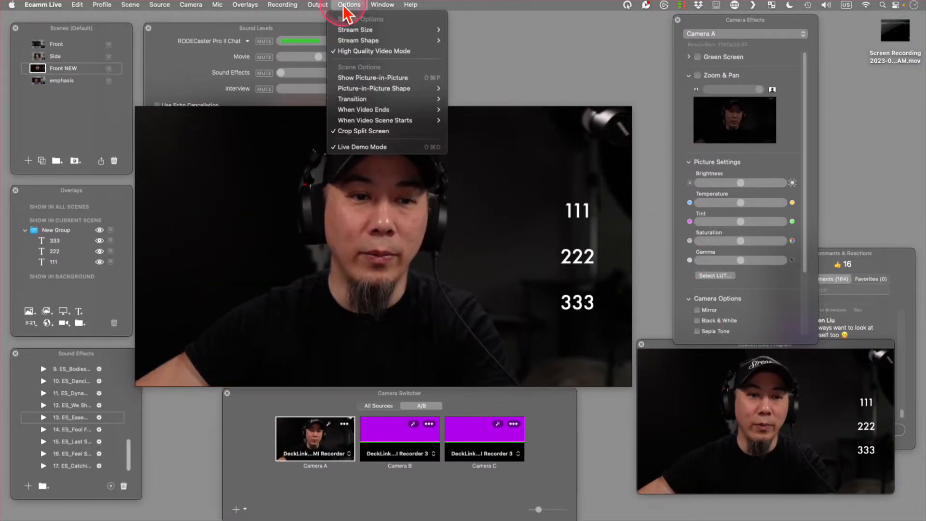
{"action": "left_click", "coordinate": [316, 5]}
{"action": "left_click", "coordinate": [338, 84]}
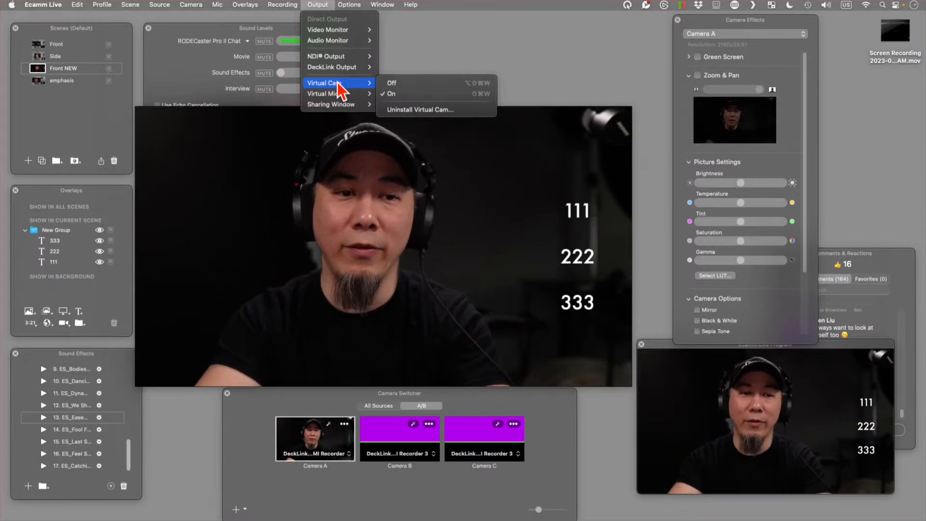
{"action": "left_click", "coordinate": [343, 93]}
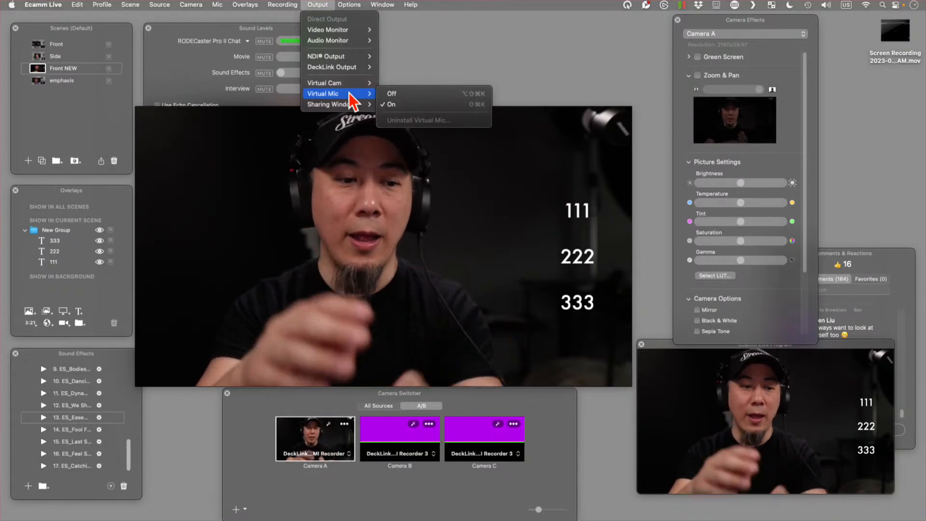
{"action": "left_click", "coordinate": [259, 279]}
{"action": "left_click", "coordinate": [210, 67]}
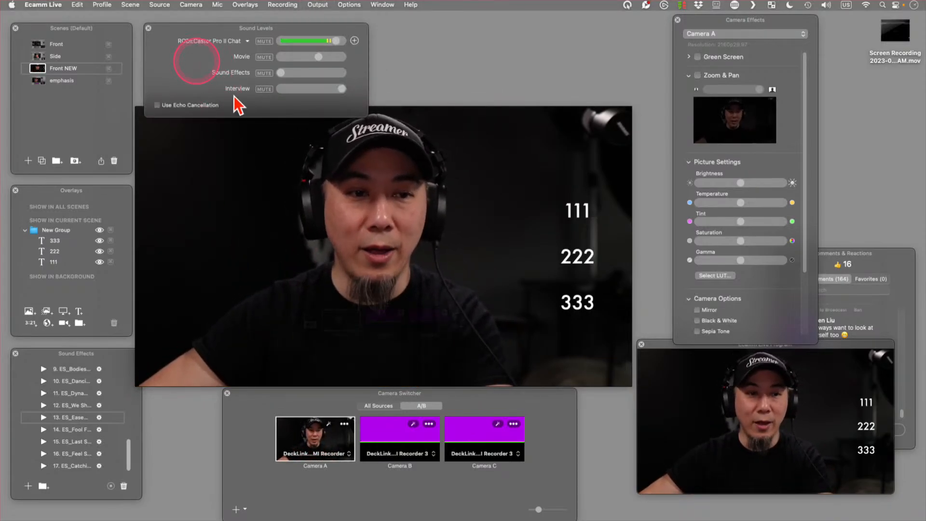
{"action": "left_click", "coordinate": [235, 246]}
{"action": "left_click", "coordinate": [94, 392]}
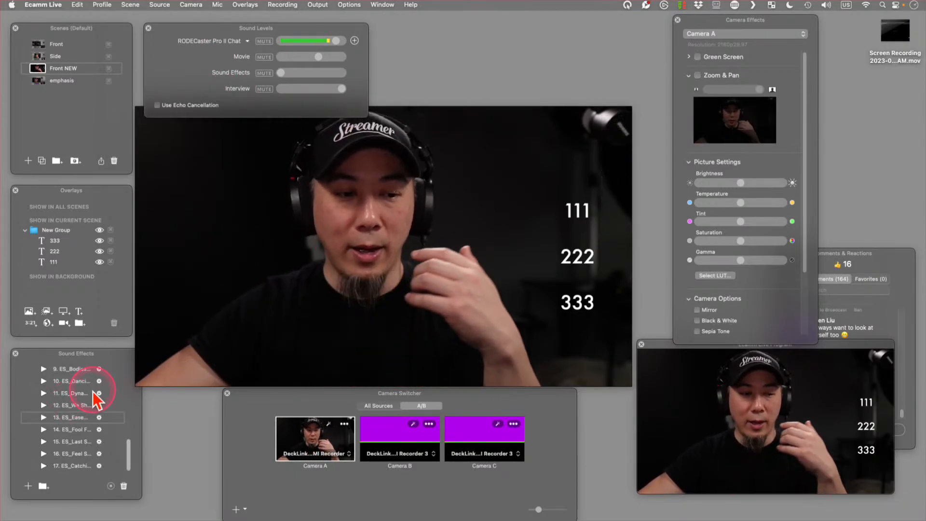
{"action": "mouse_move", "coordinate": [257, 278]}
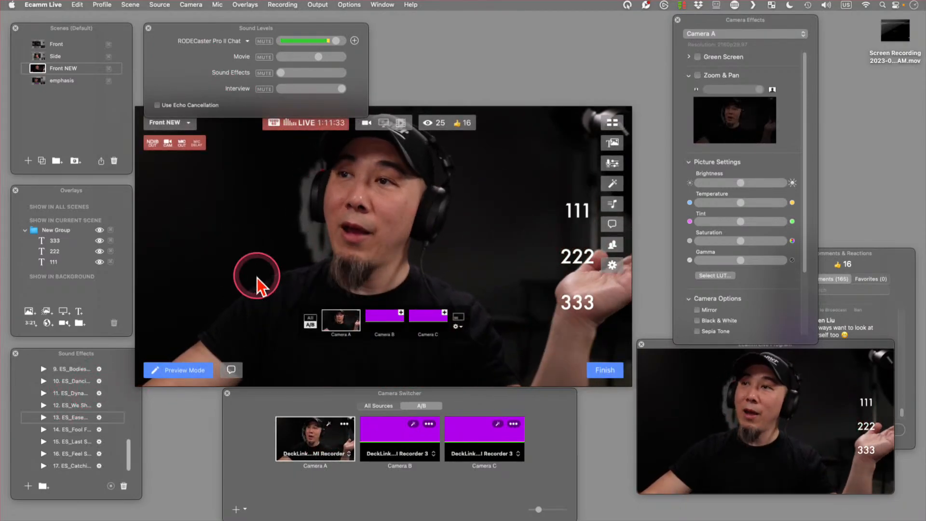
{"action": "left_click", "coordinate": [256, 278]}
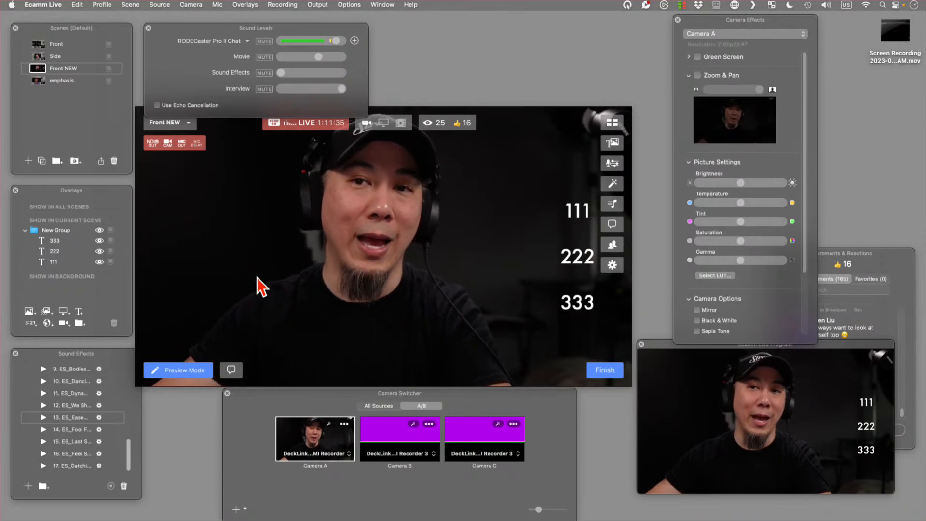
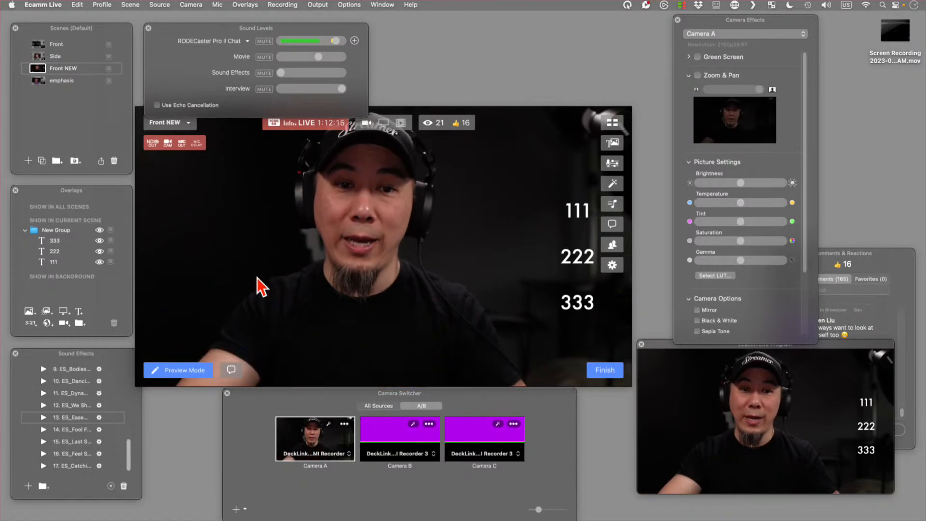
Switch to Zoom, move its main window out of the way, and open its settings above the program preview.
{"action": "key", "text": "super+space"}
{"action": "type", "text": "zoo"}
{"action": "key", "text": "Return"}
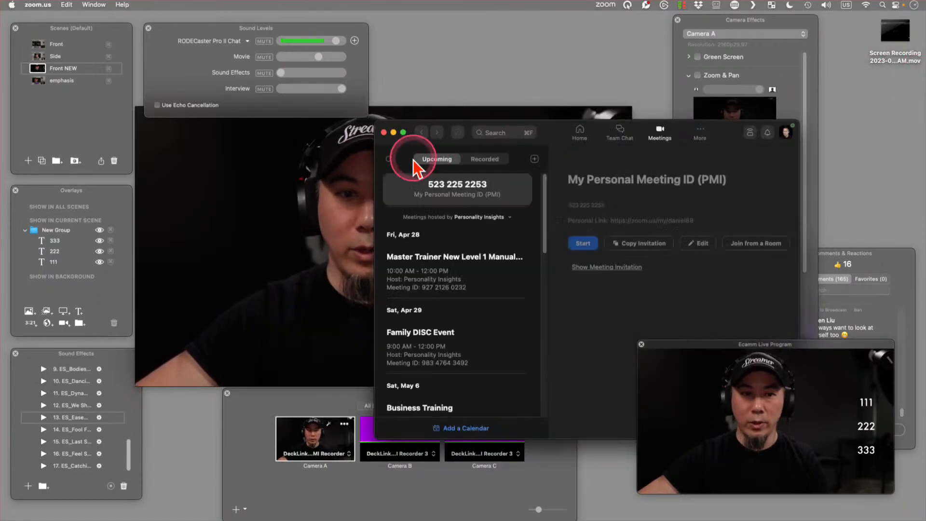
{"action": "left_click_drag", "start_coordinate": [730, 146], "coordinate": [925, 91]}
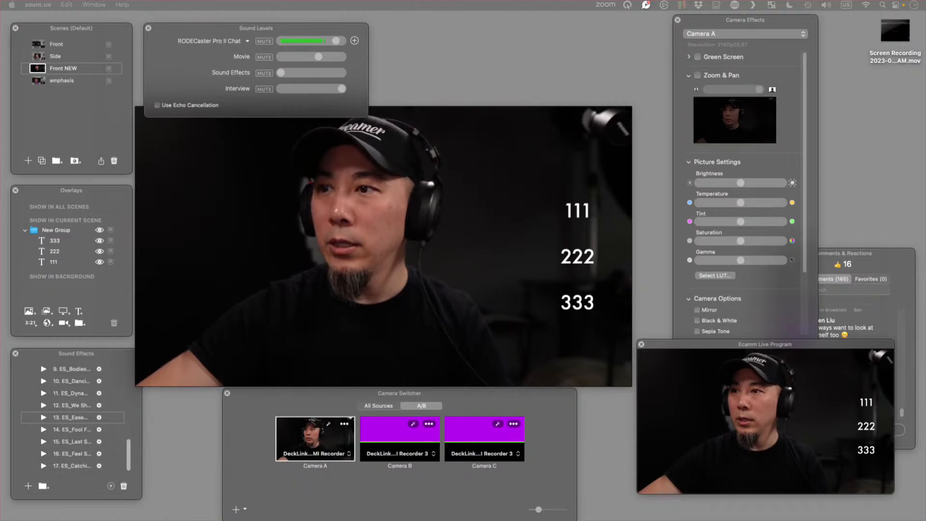
{"action": "key", "text": "super+comma"}
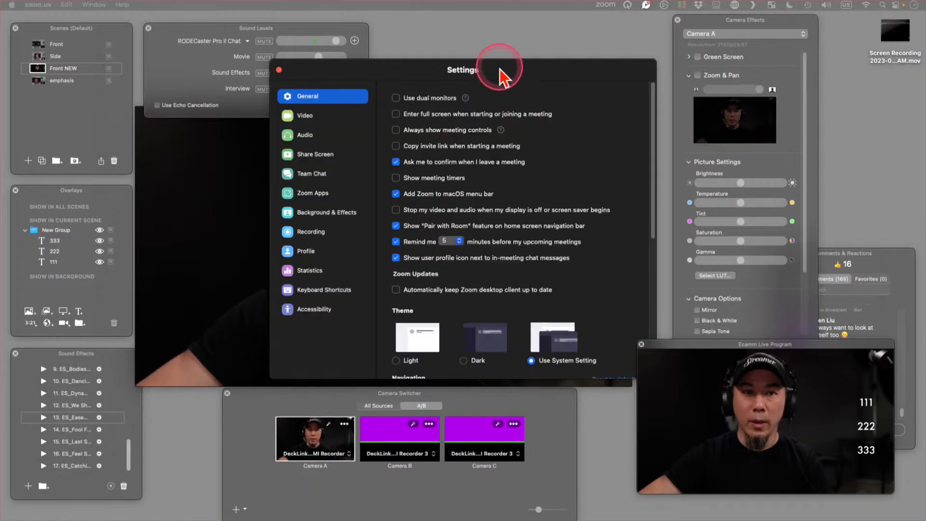
{"action": "left_click_drag", "start_coordinate": [500, 69], "coordinate": [744, 32]}
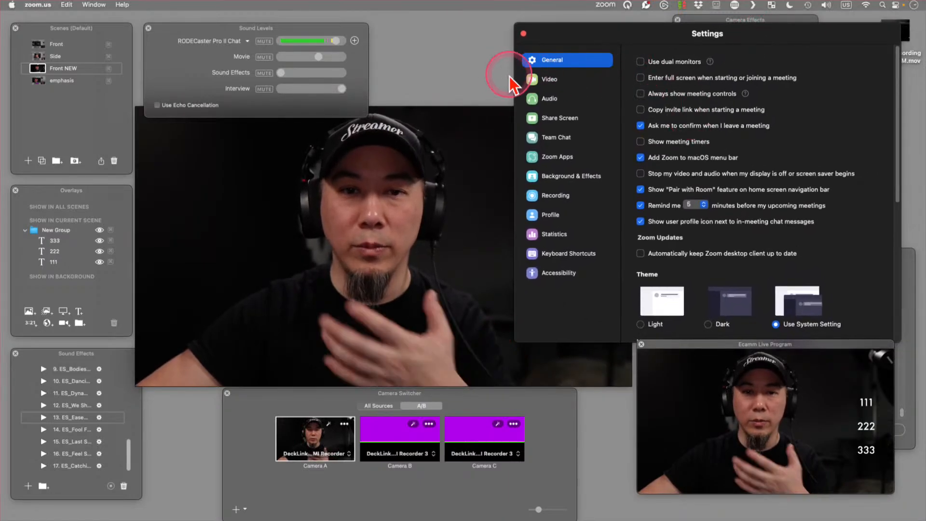
Select Ecamm Live Virtual Cam as the camera in Zoom's video settings, and return to Ecamm Live.
{"action": "left_click", "coordinate": [551, 81]}
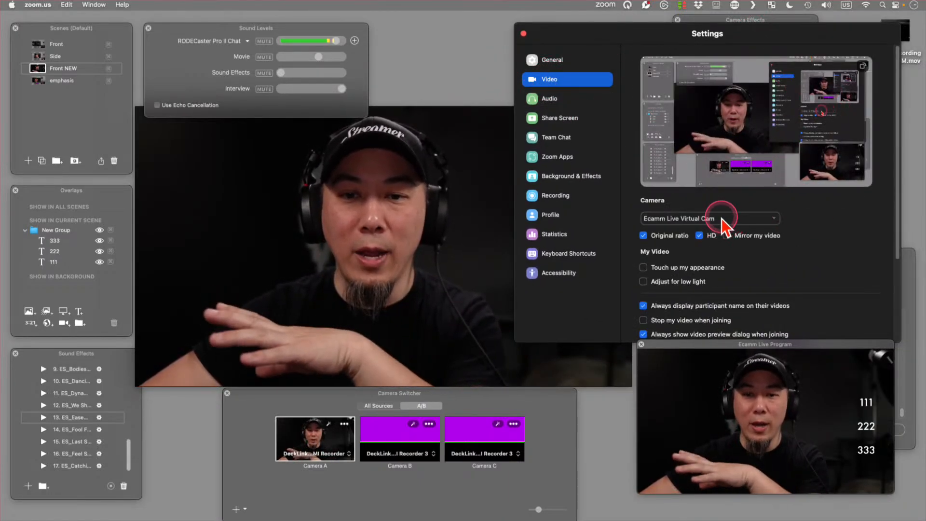
{"action": "left_click", "coordinate": [721, 218]}
{"action": "left_click", "coordinate": [728, 309]}
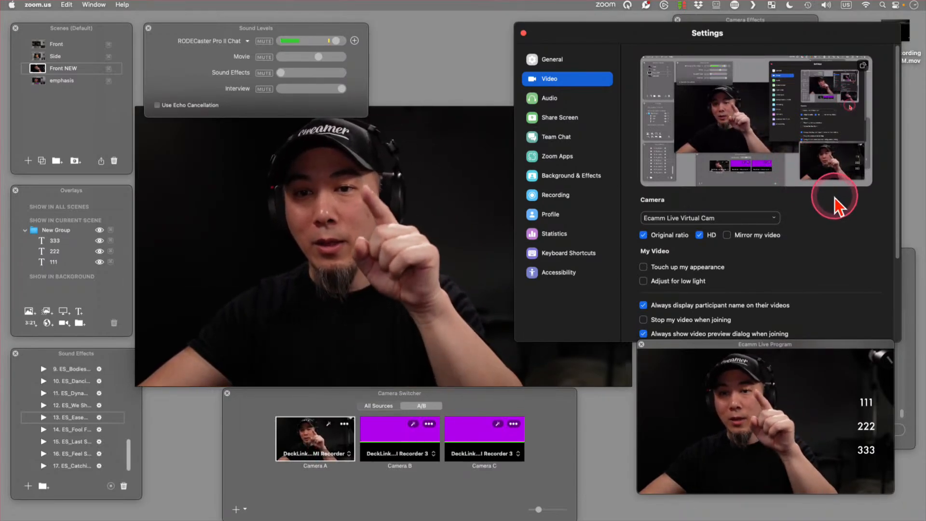
{"action": "left_click", "coordinate": [416, 207]}
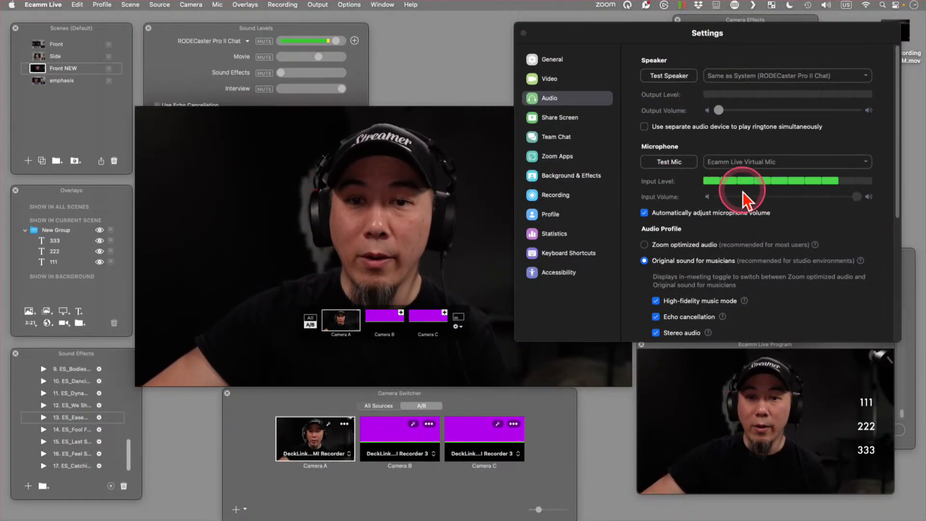
Check the Ecamm Live Virtual Mic selection in Zoom's audio settings and examine the audio profile options.
{"action": "left_click", "coordinate": [773, 163]}
{"action": "left_click", "coordinate": [773, 163]}
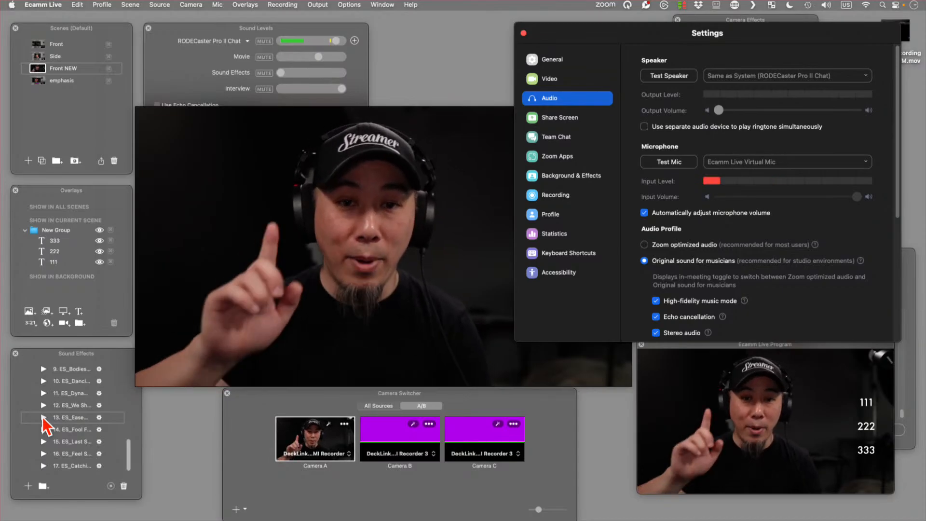
{"action": "scroll", "coordinate": [797, 216], "scroll_direction": "down", "scroll_amount": 3}
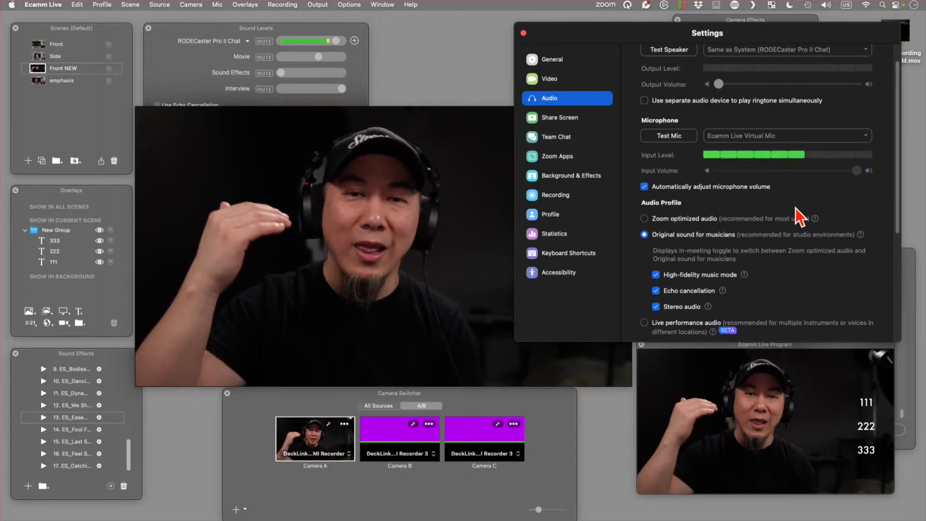
{"action": "scroll", "coordinate": [818, 197], "scroll_direction": "down", "scroll_amount": 2}
{"action": "scroll", "coordinate": [817, 198], "scroll_direction": "down", "scroll_amount": 3}
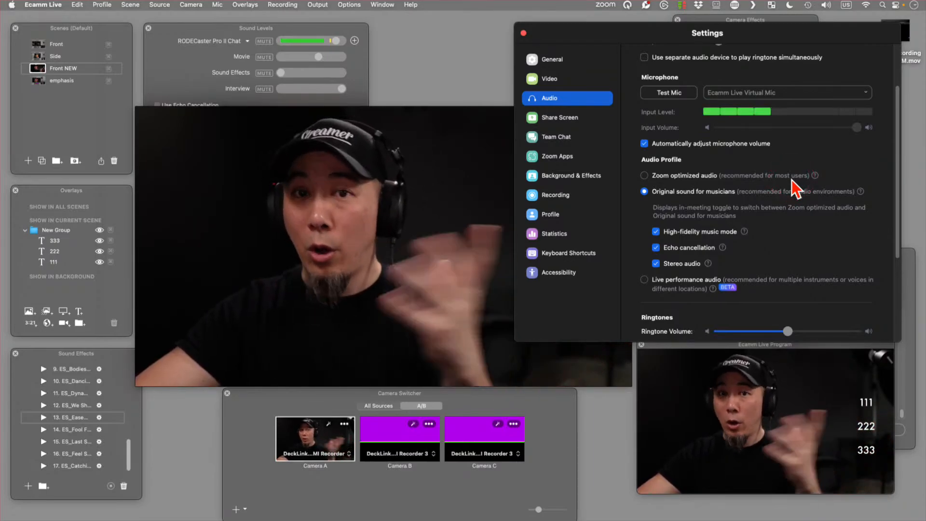
Switch the audio profile to Zoom optimized audio to view its noise suppression options, and restore Original sound for musicians.
{"action": "left_click", "coordinate": [708, 192]}
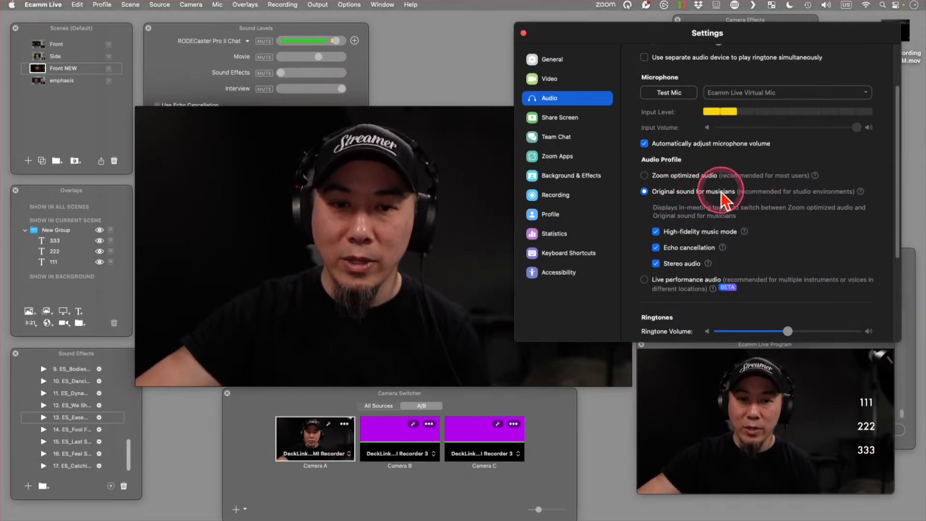
{"action": "left_click", "coordinate": [676, 177]}
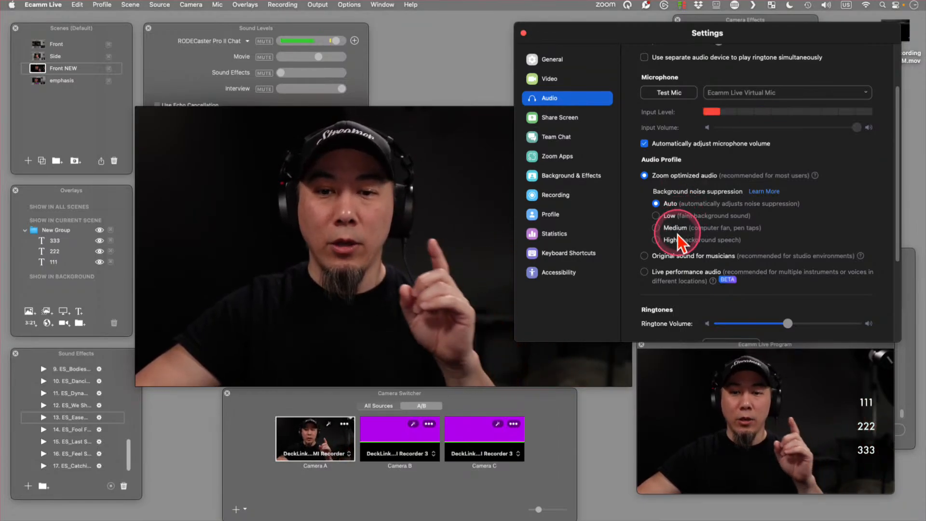
{"action": "left_click", "coordinate": [668, 256]}
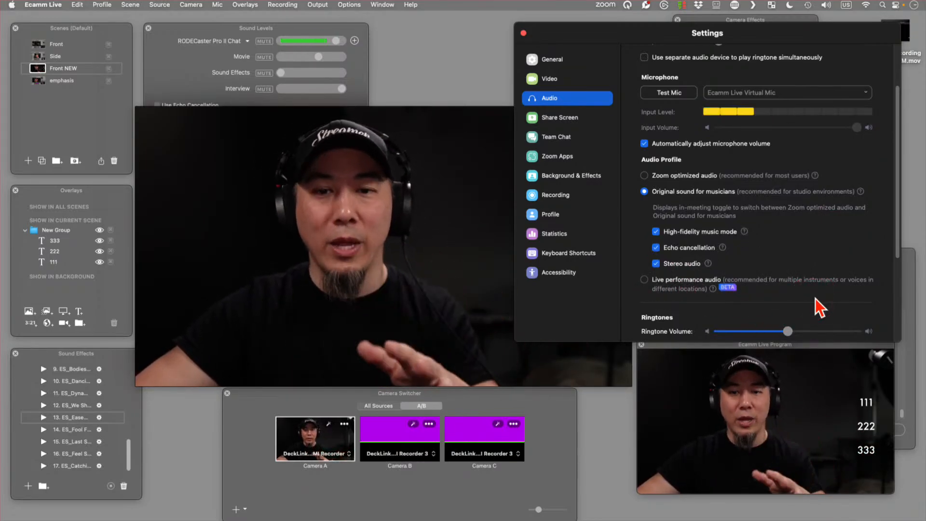
Review the Original sound for musicians options, and close Zoom's settings to return to Ecamm Live.
{"action": "left_click", "coordinate": [821, 267]}
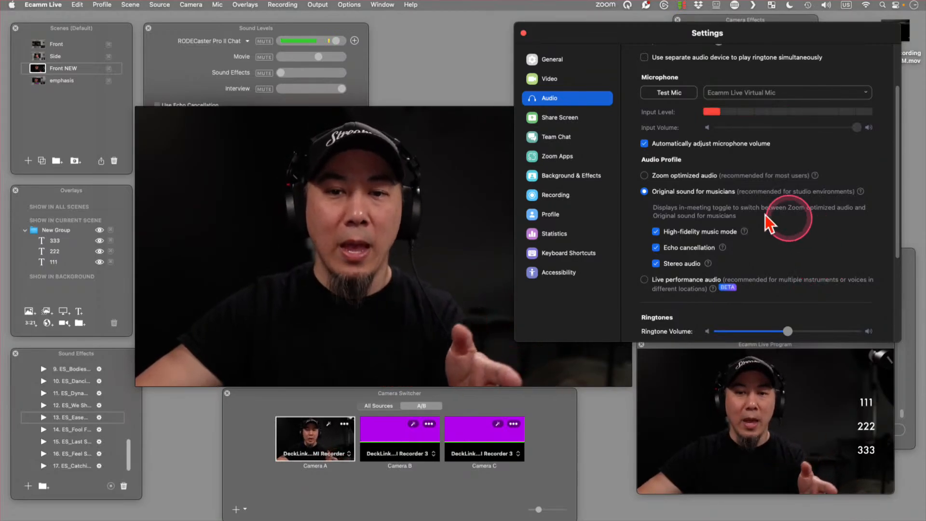
{"action": "left_click", "coordinate": [703, 193]}
{"action": "left_click", "coordinate": [774, 198]}
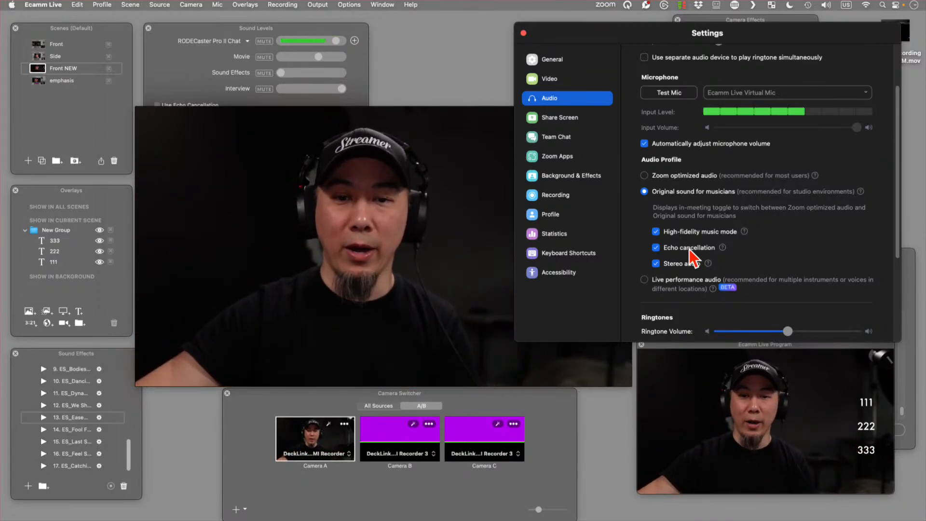
{"action": "left_click", "coordinate": [762, 242]}
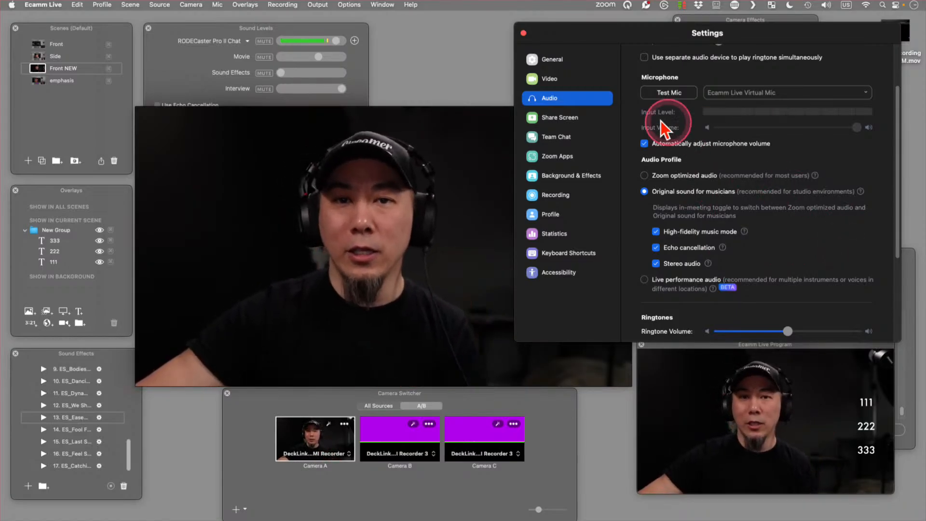
{"action": "left_click", "coordinate": [523, 33]}
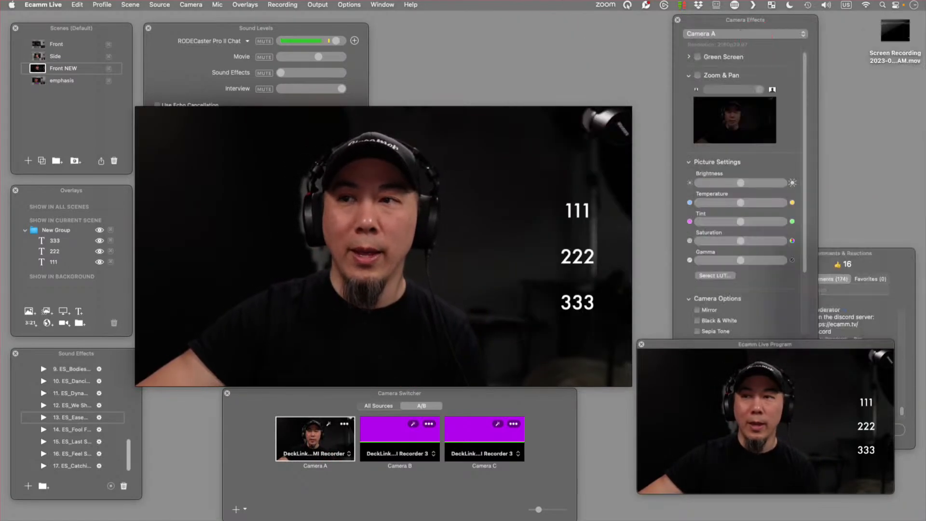
{"action": "mouse_move", "coordinate": [522, 157]}
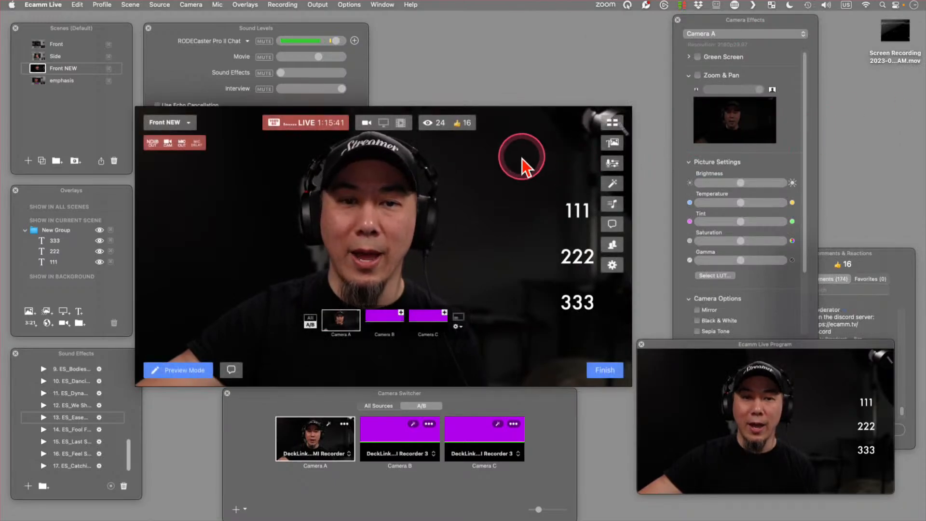